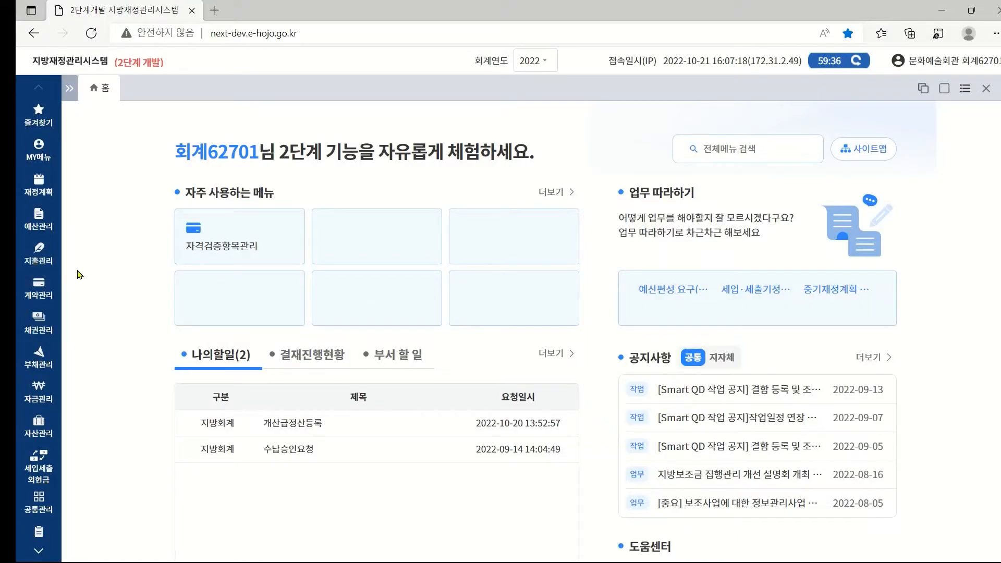
Go to 지출관리 > 지출품의 > 지출품의결재요청 to start a new expenditure proposal.
{"action": "left_click", "coordinate": [31, 261]}
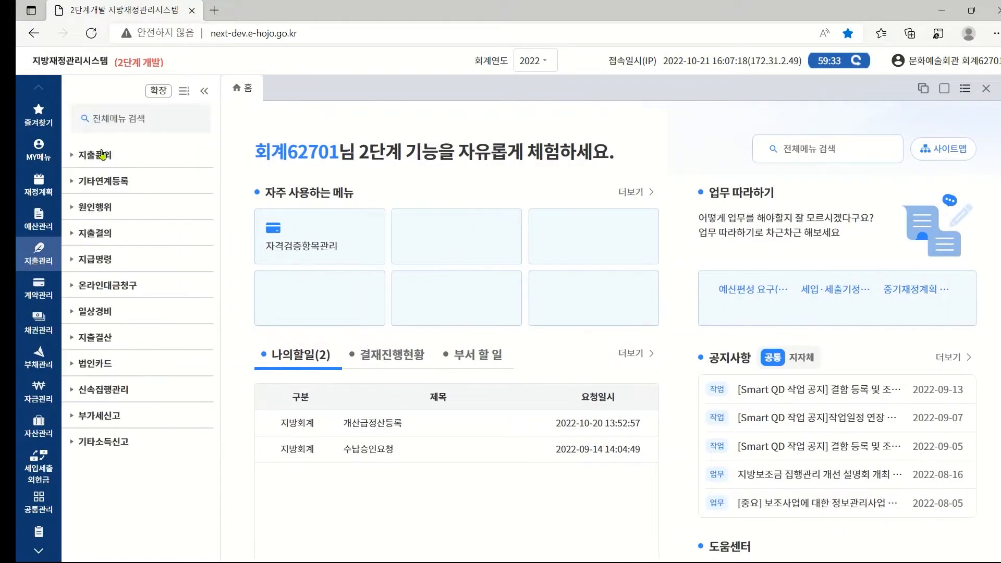
{"action": "left_click", "coordinate": [101, 158]}
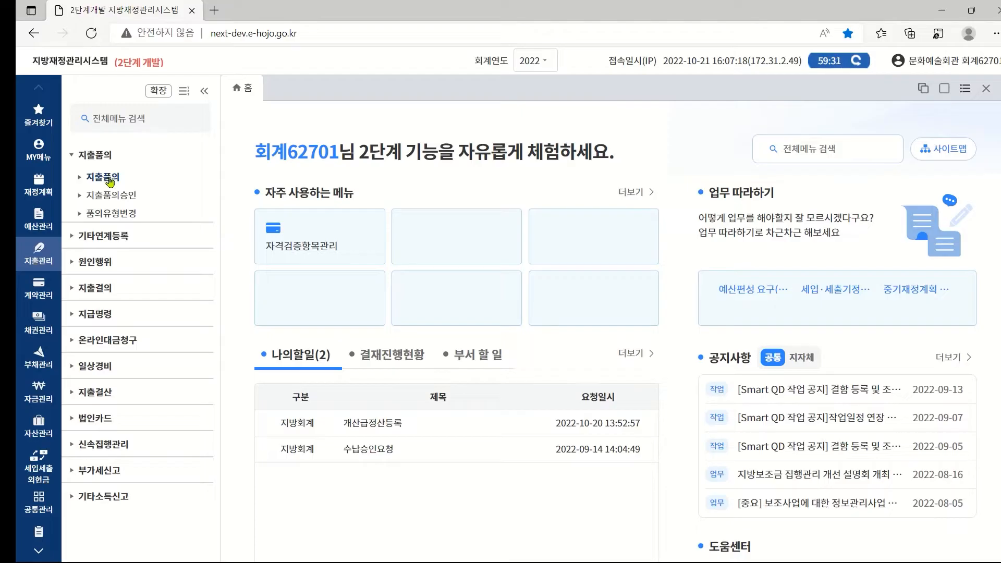
{"action": "left_click", "coordinate": [107, 178]}
{"action": "left_click", "coordinate": [135, 197]}
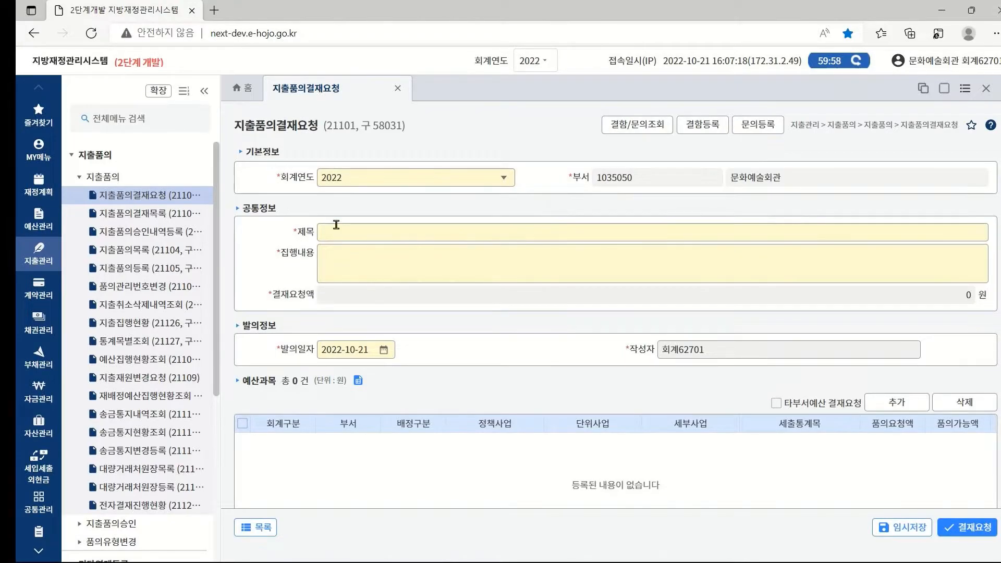
Enter the title '일반계약 - 공사' and the 집행내용 '상세 내용을 입력하세요'.
{"action": "type", "text": "일반계약"}
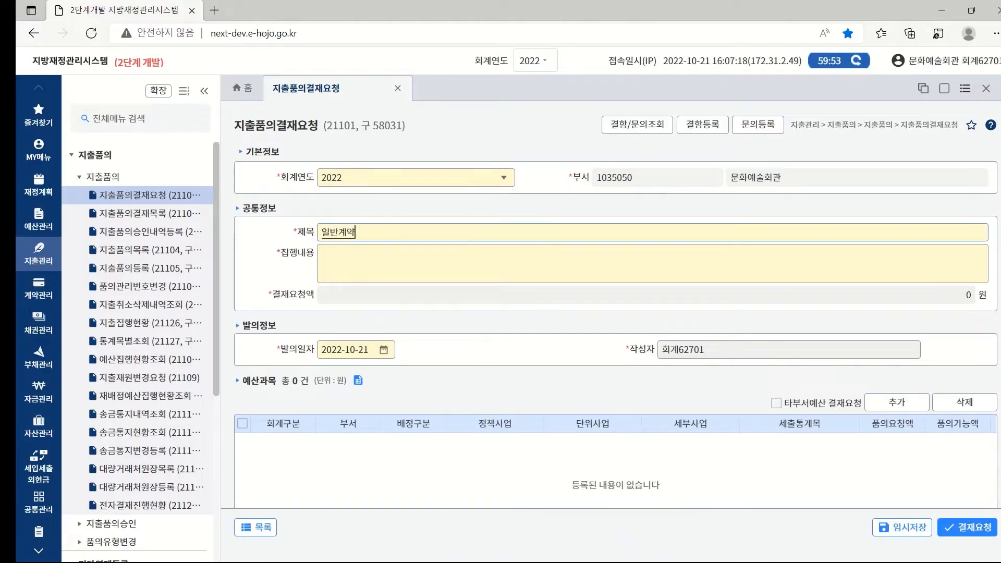
{"action": "type", "text": " - 공사"}
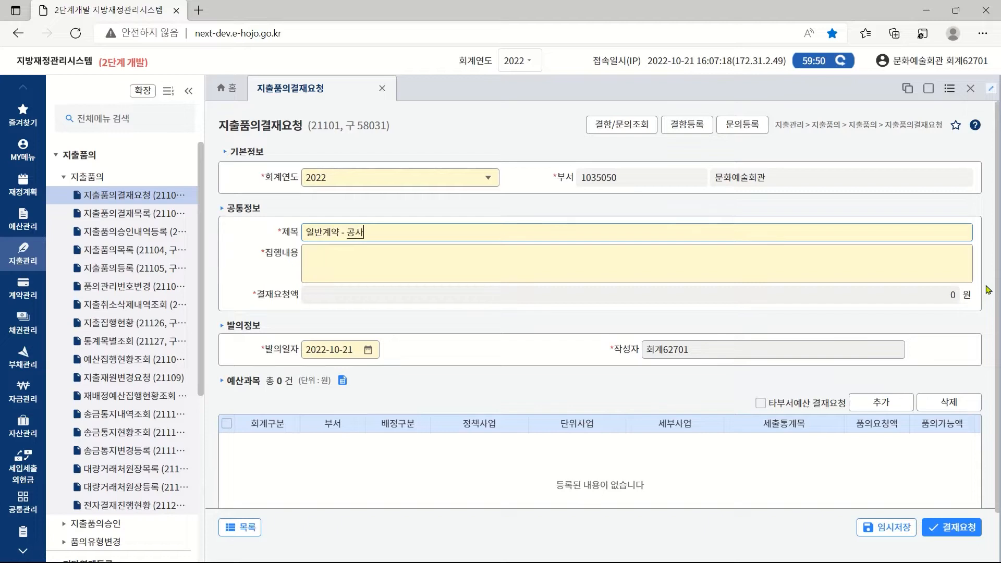
{"action": "left_click", "coordinate": [313, 259]}
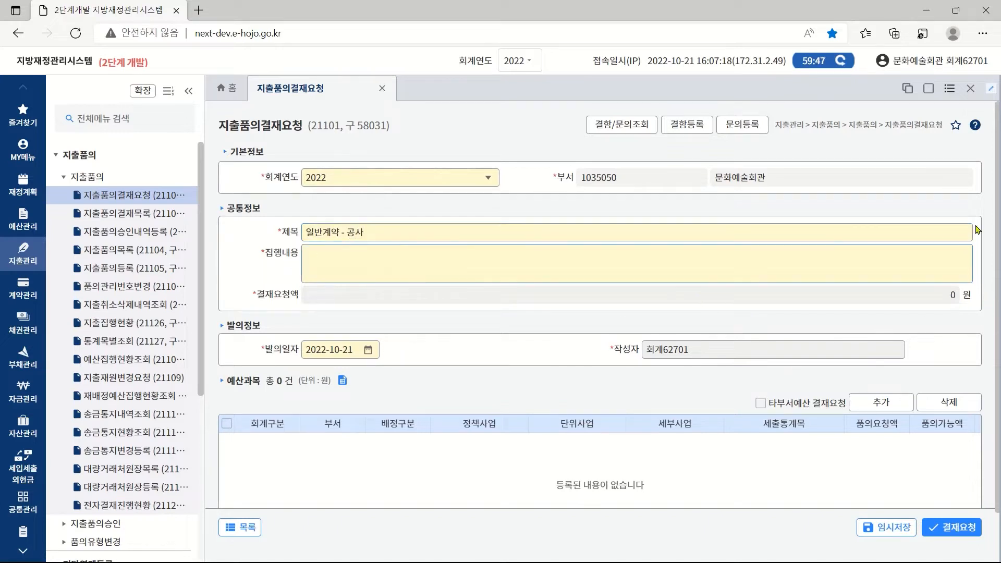
{"action": "type", "text": "상세 내"}
{"action": "type", "text": "용을 입력하세"}
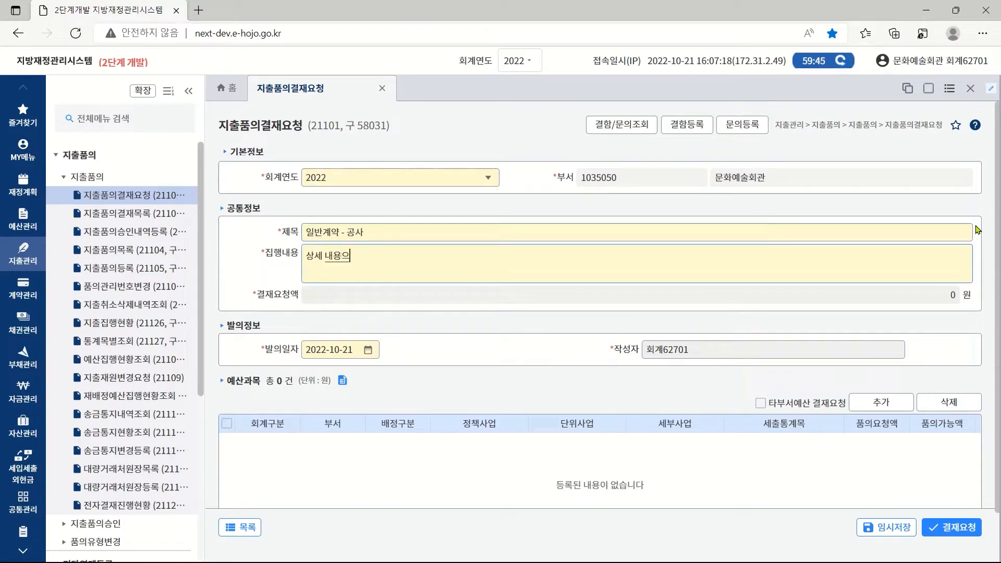
{"action": "type", "text": "요"}
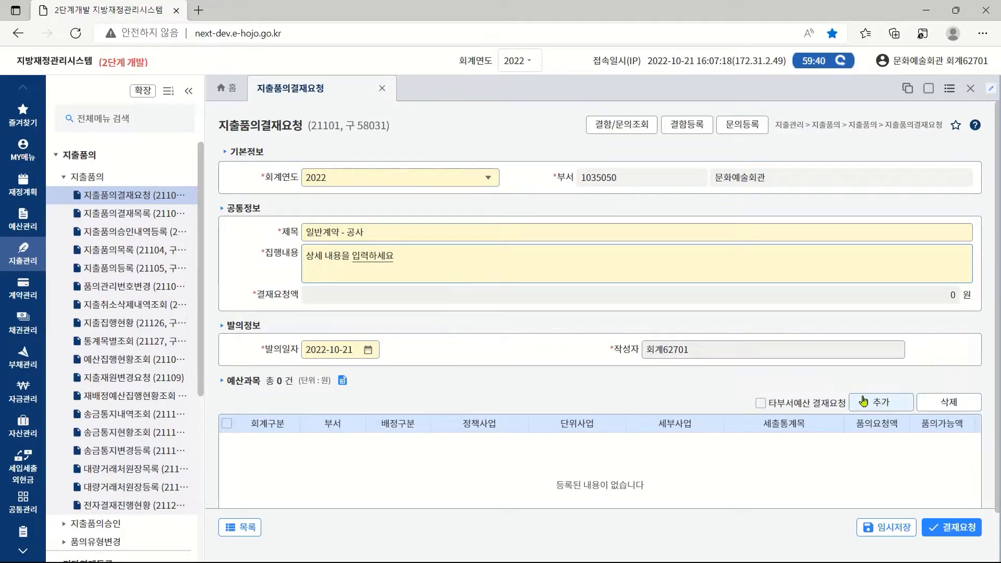
Add the 코오롱야외음악당 운영 project under 통계목 40101 as the budget line.
{"action": "left_click", "coordinate": [893, 410]}
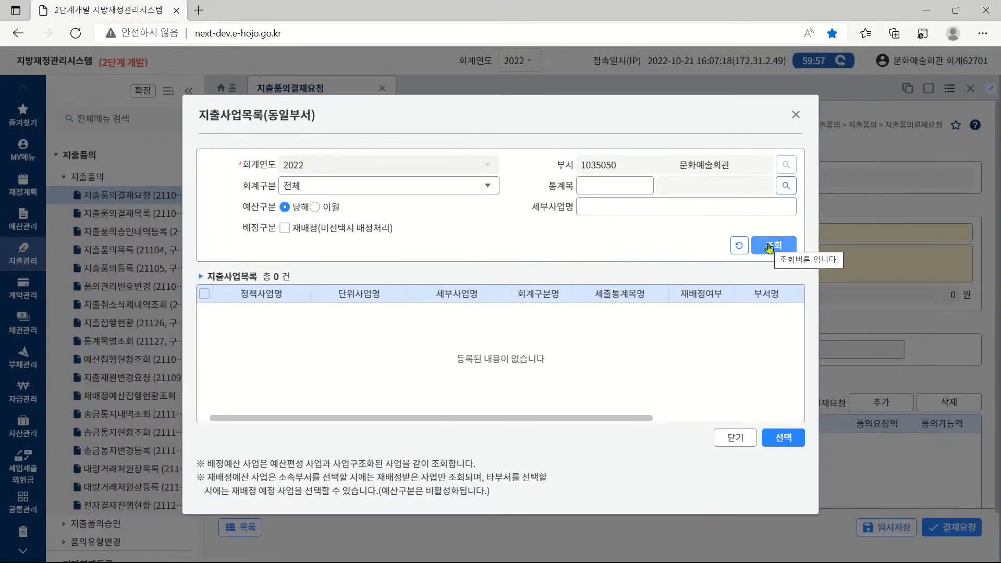
{"action": "left_click", "coordinate": [622, 186]}
{"action": "type", "text": "40101"}
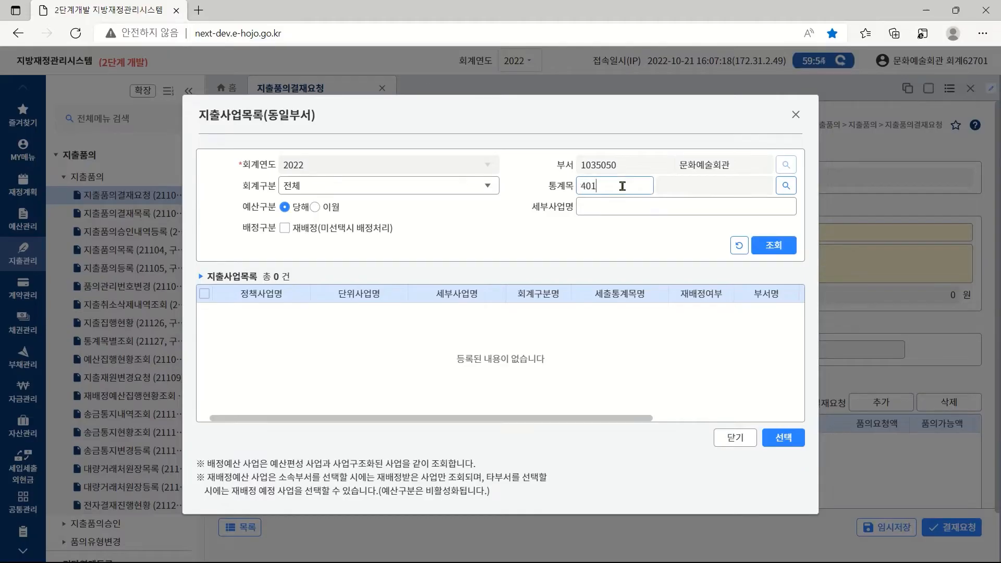
{"action": "left_click", "coordinate": [766, 248]}
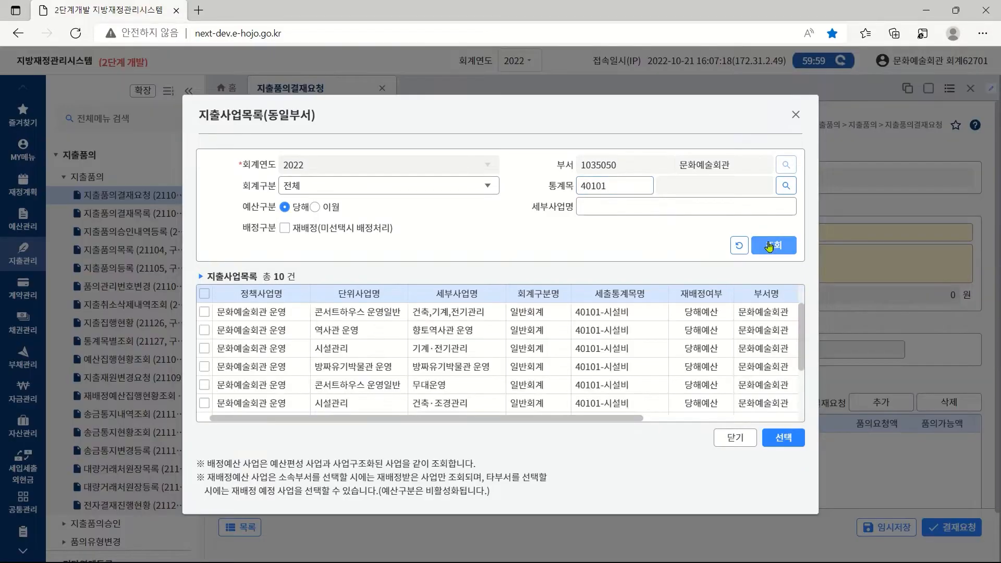
{"action": "scroll", "coordinate": [582, 407], "scroll_direction": "down", "scroll_amount": 3}
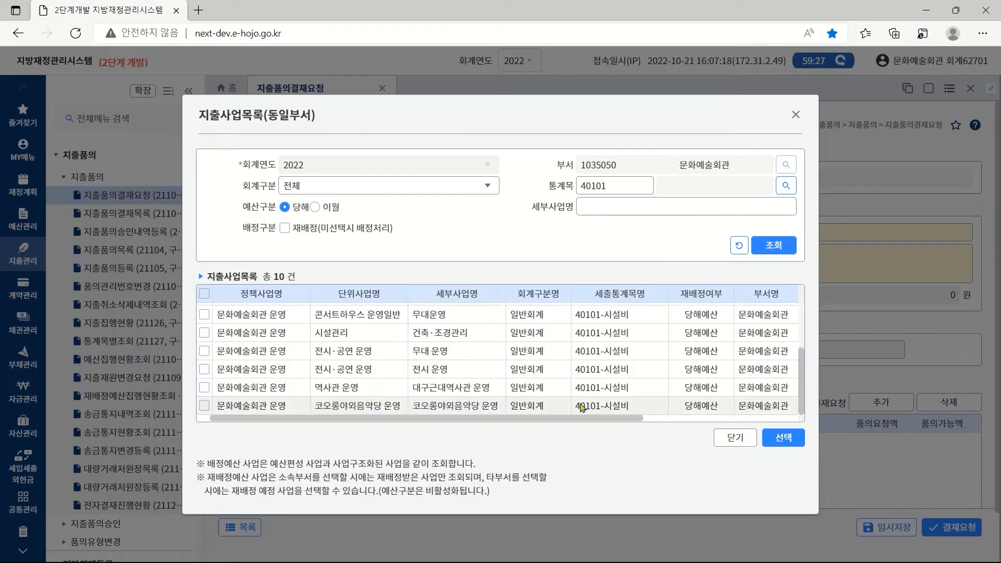
{"action": "left_click", "coordinate": [204, 406]}
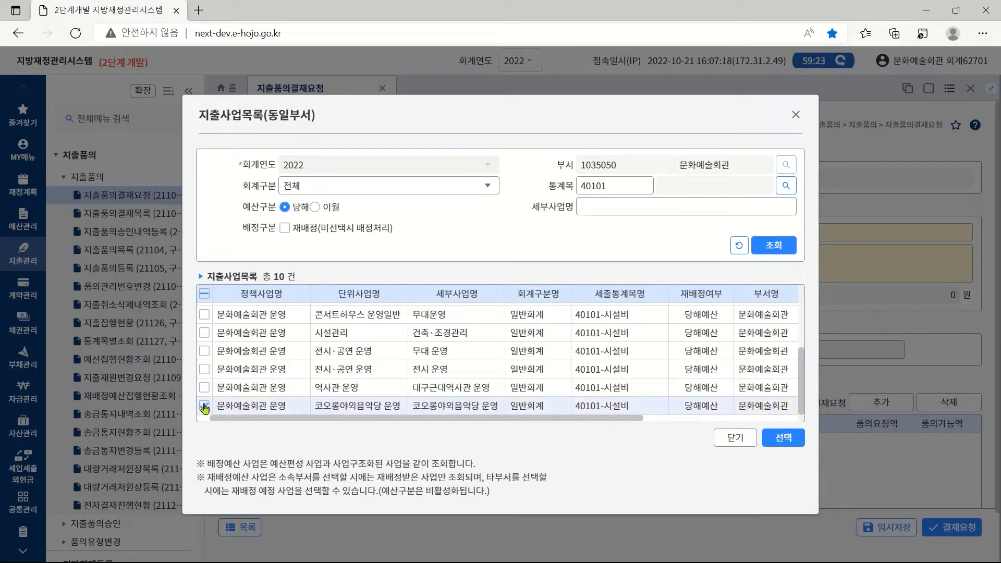
{"action": "left_click", "coordinate": [782, 440]}
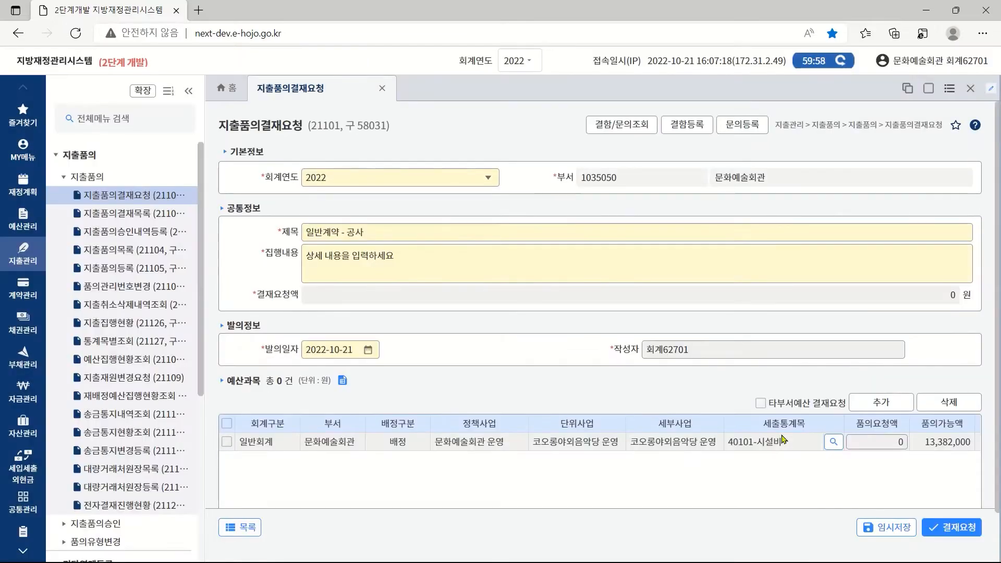
Set 품의요청액 to 1300000 and confirm the 결재요청.
{"action": "left_click", "coordinate": [879, 440]}
{"action": "type", "text": "1300000"}
{"action": "left_click", "coordinate": [949, 529]}
{"action": "left_click", "coordinate": [598, 351]}
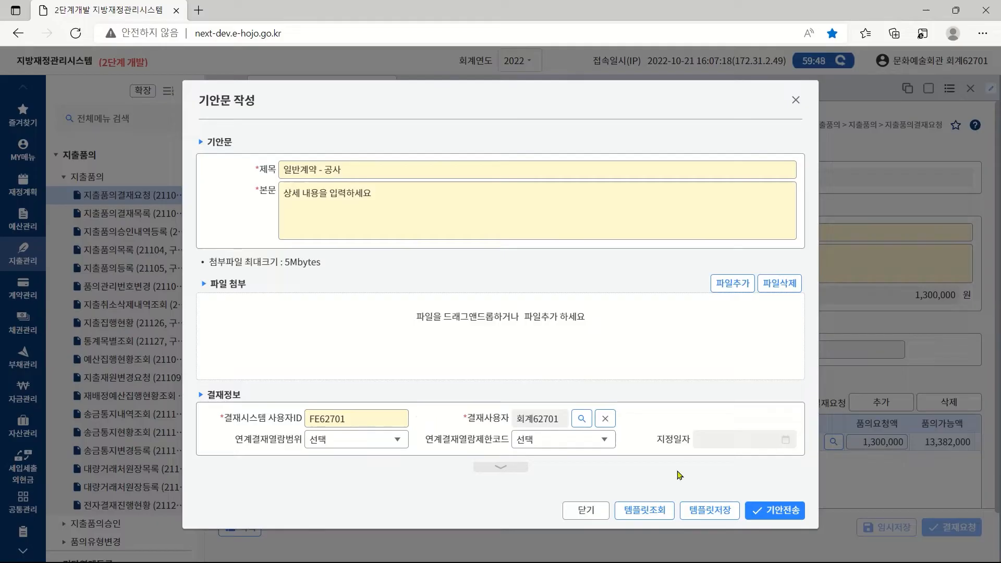
Send the draft via 기안전송 with confirmation, then go to 지출품의결재목록.
{"action": "left_click", "coordinate": [774, 511]}
{"action": "left_click", "coordinate": [593, 347]}
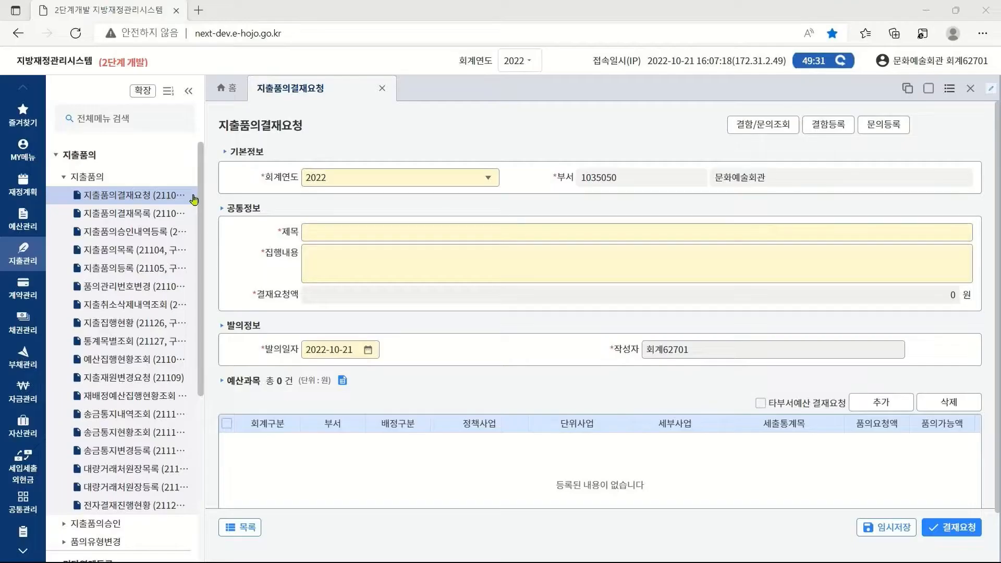
{"action": "left_click", "coordinate": [137, 216]}
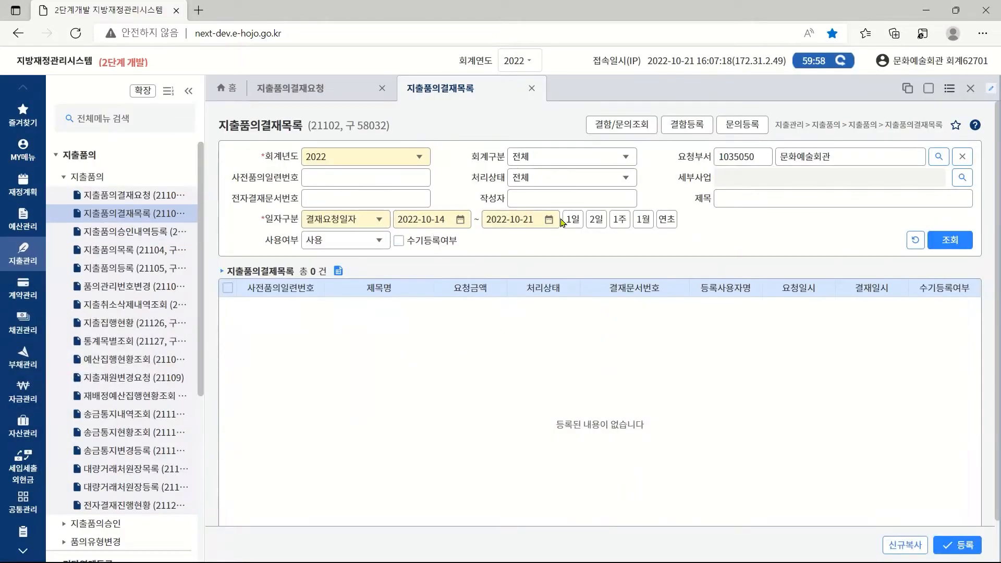
List today's requests to check 일반계약 - 공사 is 결재완료, then go to 지출품의승인내역등록.
{"action": "left_click", "coordinate": [570, 220]}
{"action": "left_click", "coordinate": [943, 242]}
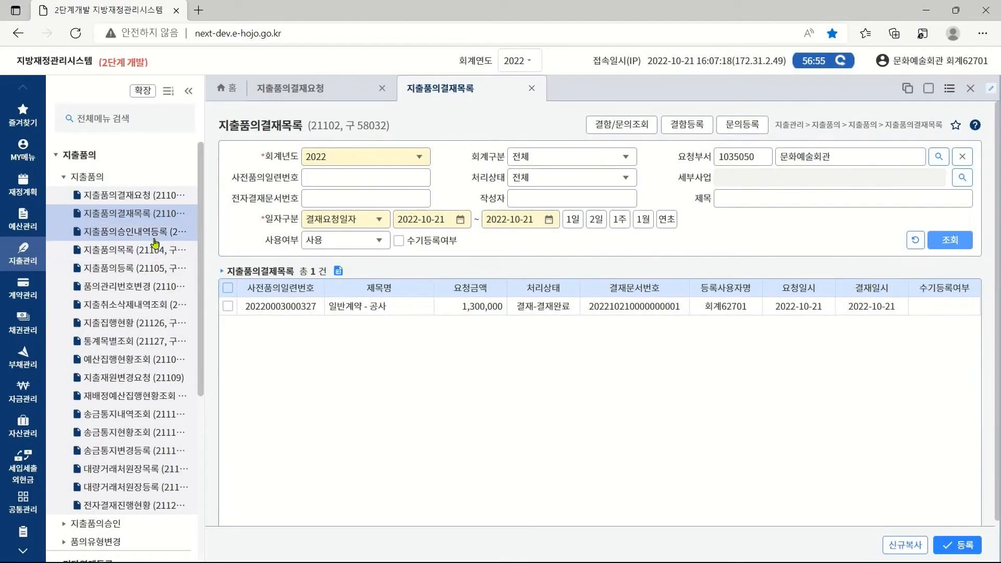
{"action": "left_click", "coordinate": [136, 233]}
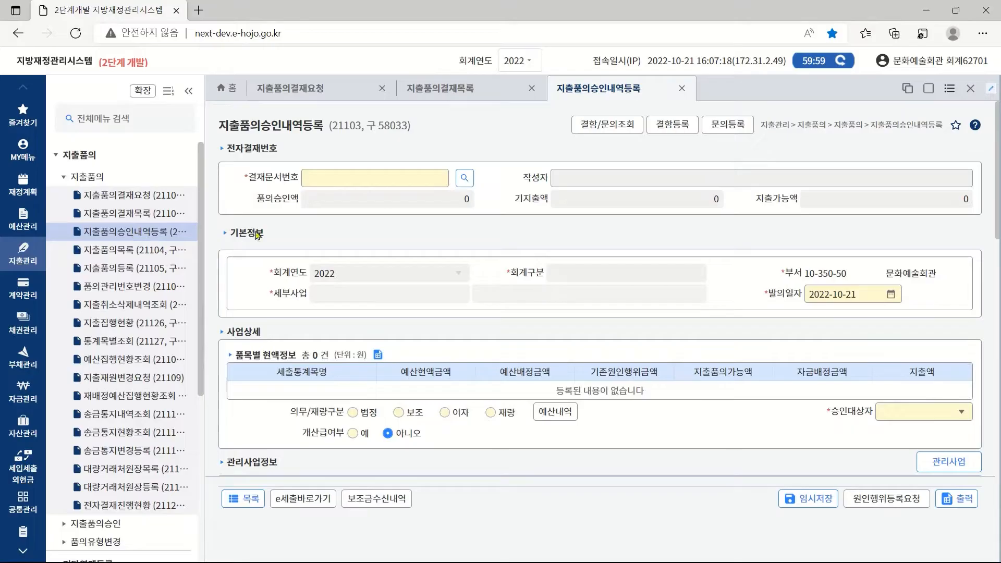
Pick today's approved 일반계약 - 공사 document in the 결재문서번호 lookup, loading 품의승인액 1,300,000.
{"action": "left_click", "coordinate": [463, 179]}
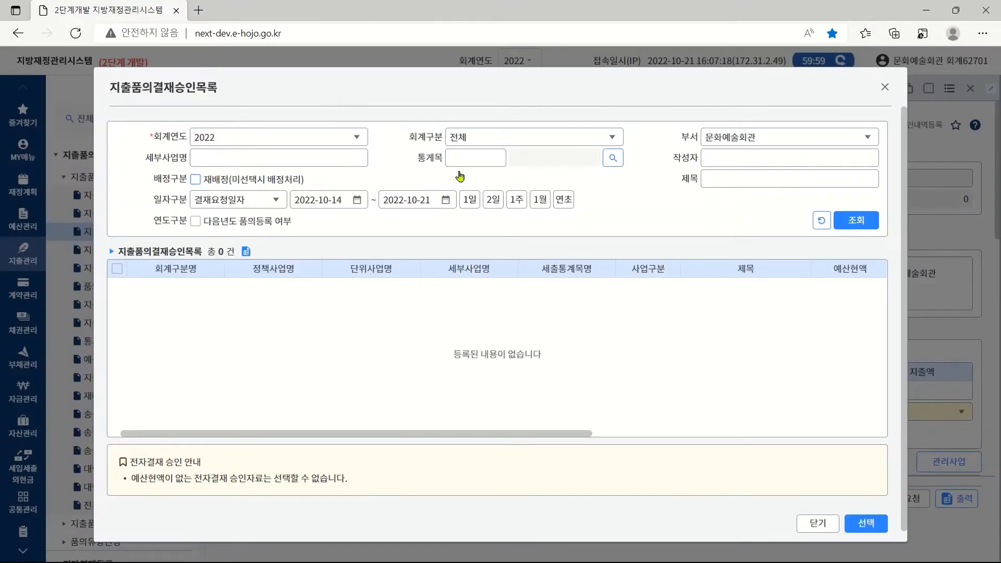
{"action": "left_click", "coordinate": [471, 199]}
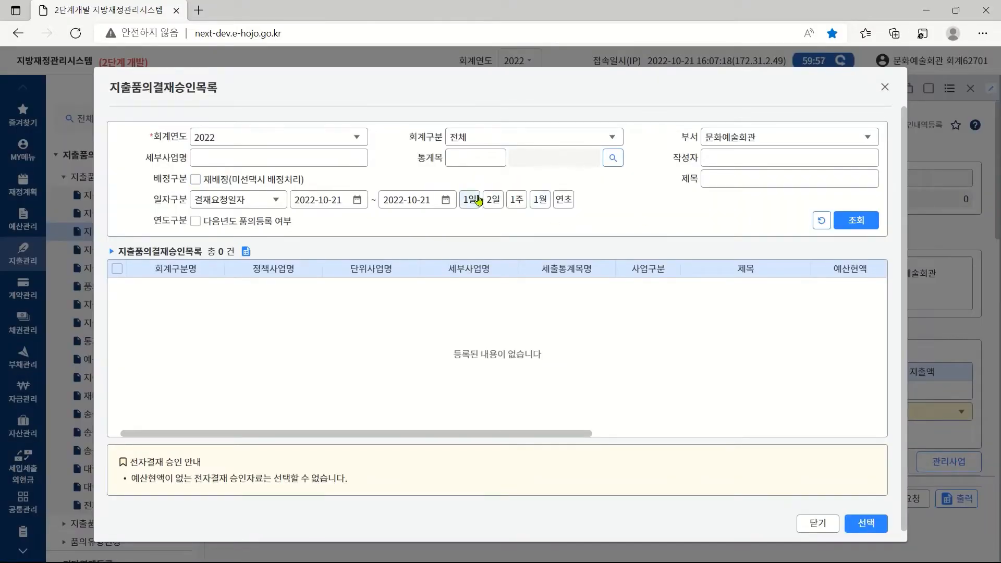
{"action": "left_click", "coordinate": [837, 222]}
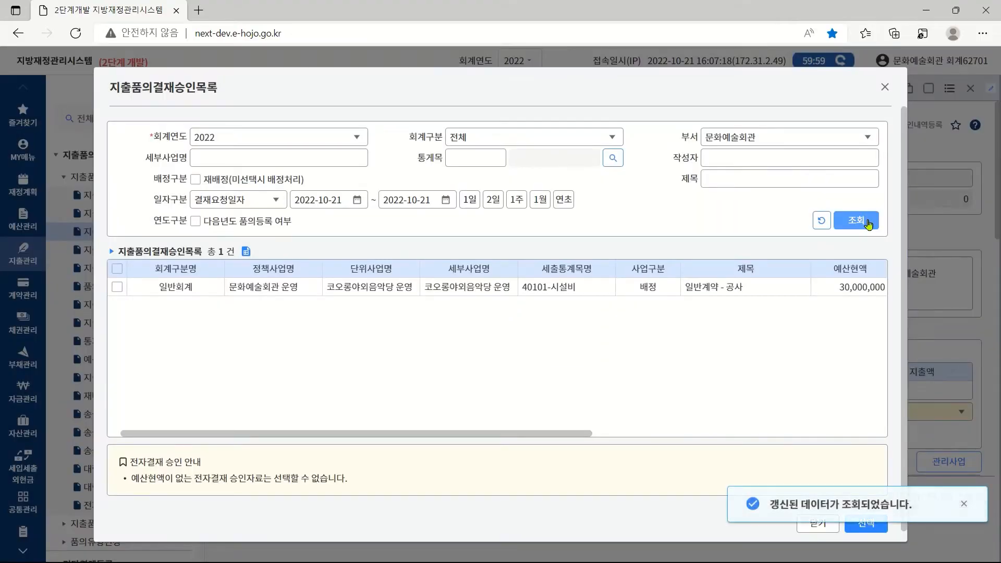
{"action": "left_click", "coordinate": [117, 288]}
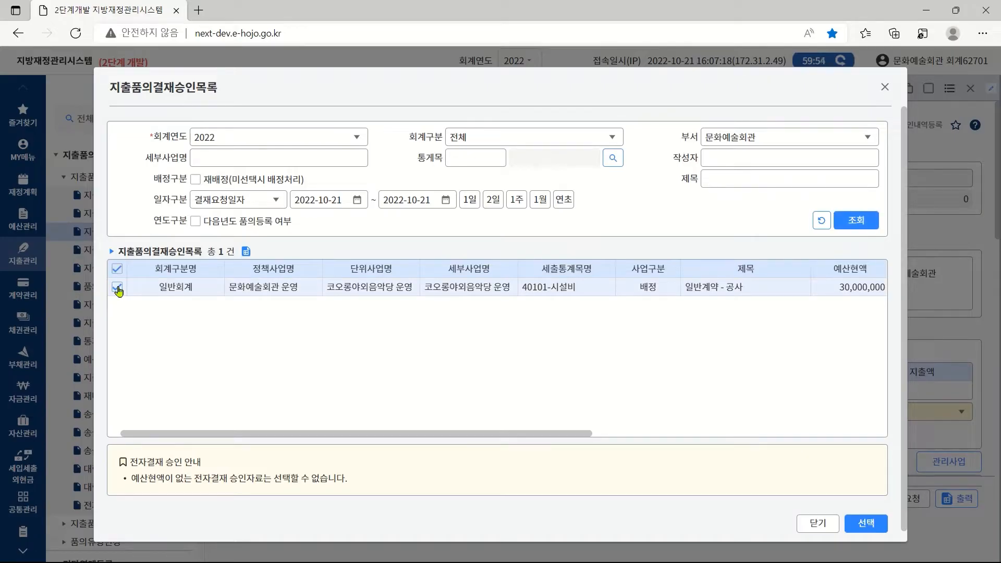
{"action": "left_click", "coordinate": [863, 526]}
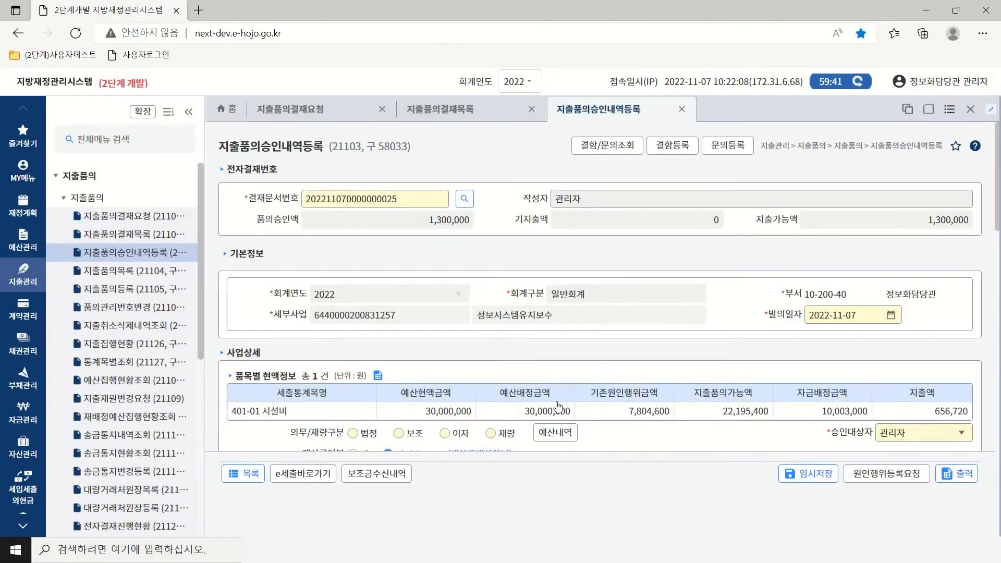
{"action": "left_click", "coordinate": [553, 435]}
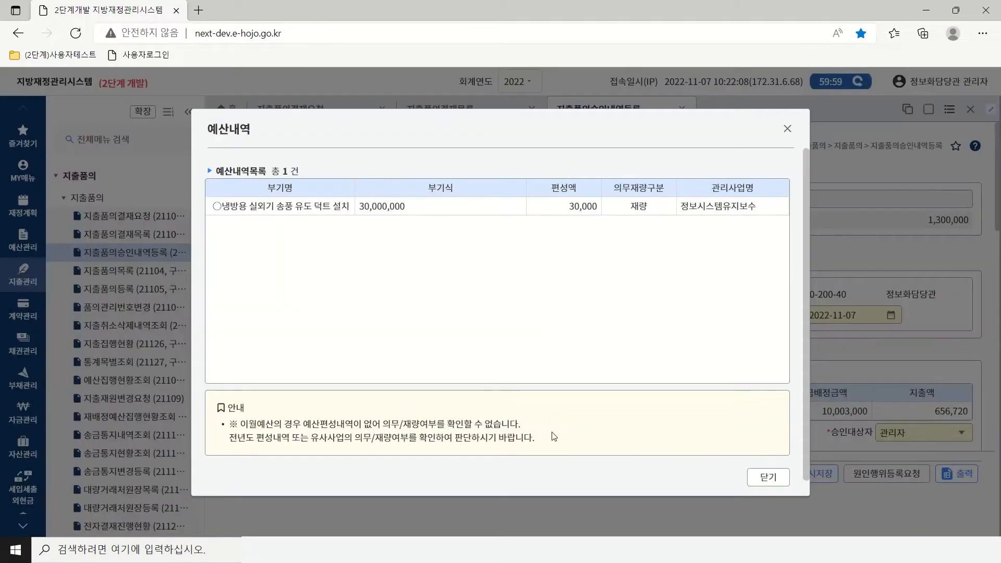
{"action": "left_click", "coordinate": [767, 477]}
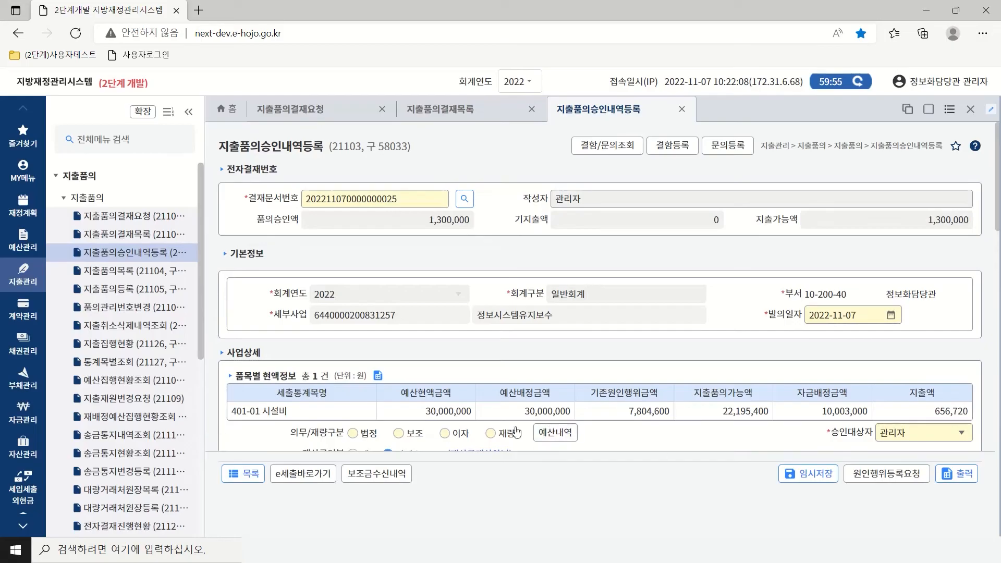
{"action": "left_click", "coordinate": [493, 435]}
{"action": "left_click", "coordinate": [962, 436]}
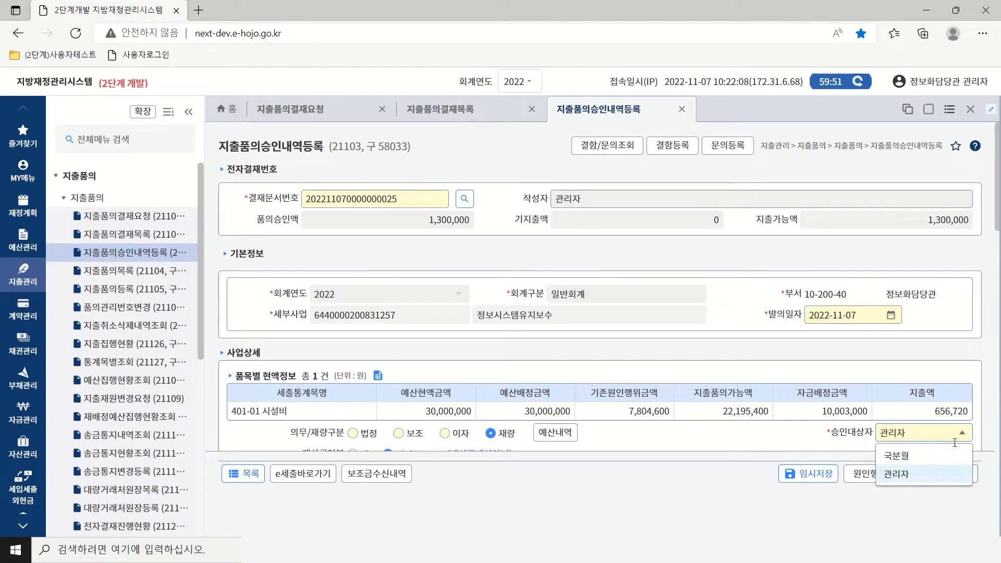
{"action": "left_click", "coordinate": [898, 483]}
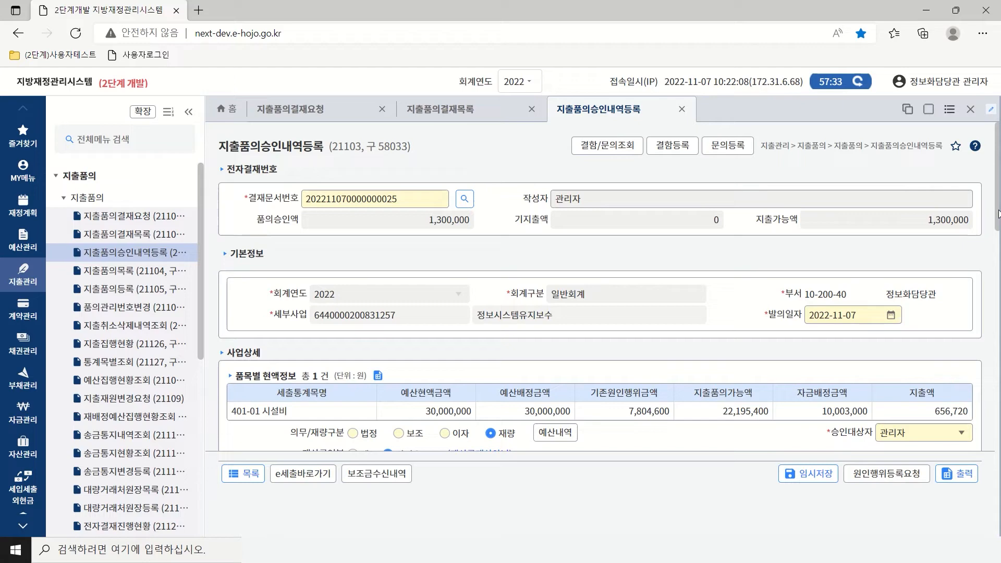
{"action": "left_click_drag", "start_coordinate": [998, 214], "coordinate": [998, 313]}
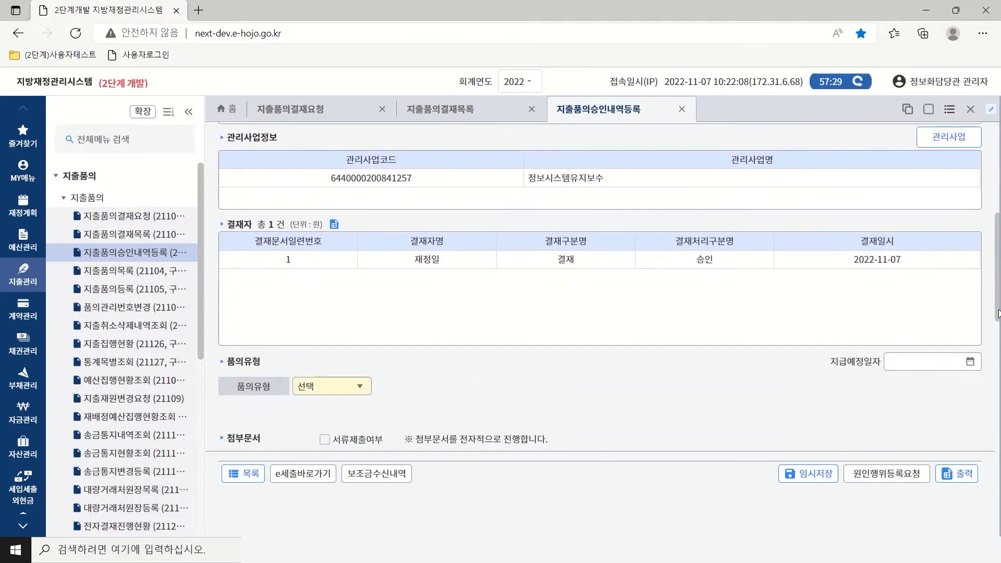
{"action": "left_click", "coordinate": [949, 136]}
{"action": "left_click", "coordinate": [971, 362]}
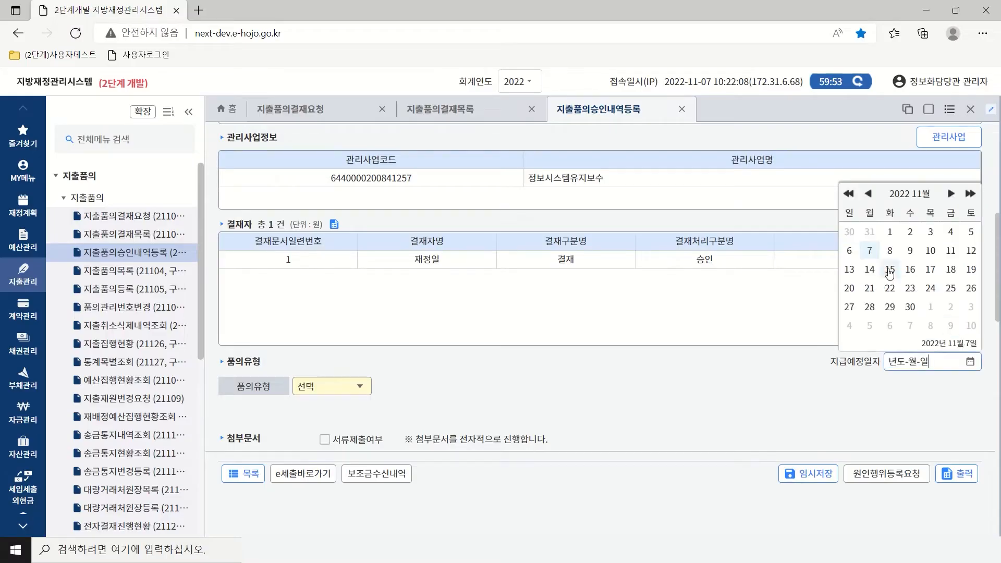
{"action": "left_click", "coordinate": [870, 270]}
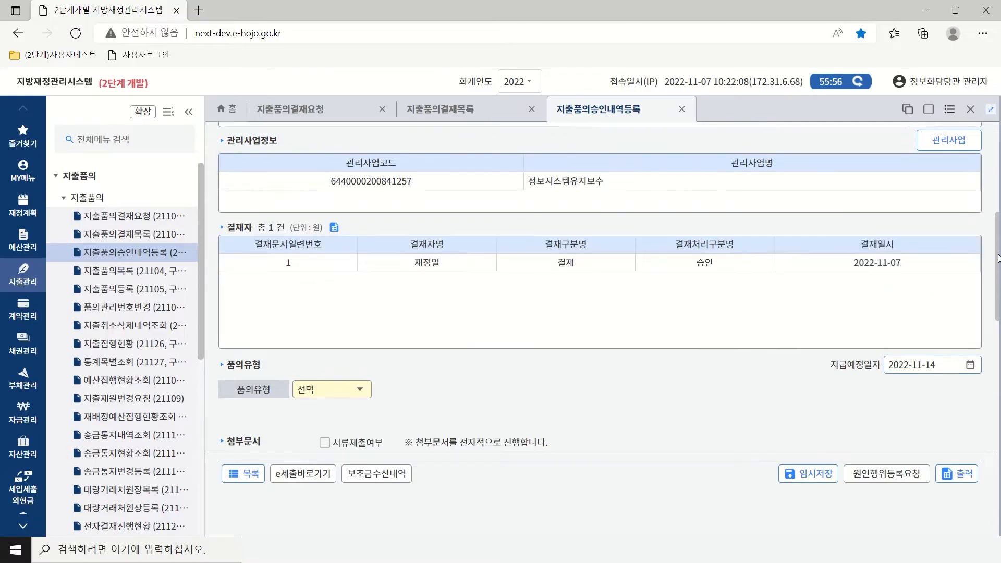
{"action": "left_click_drag", "start_coordinate": [998, 260], "coordinate": [998, 322]}
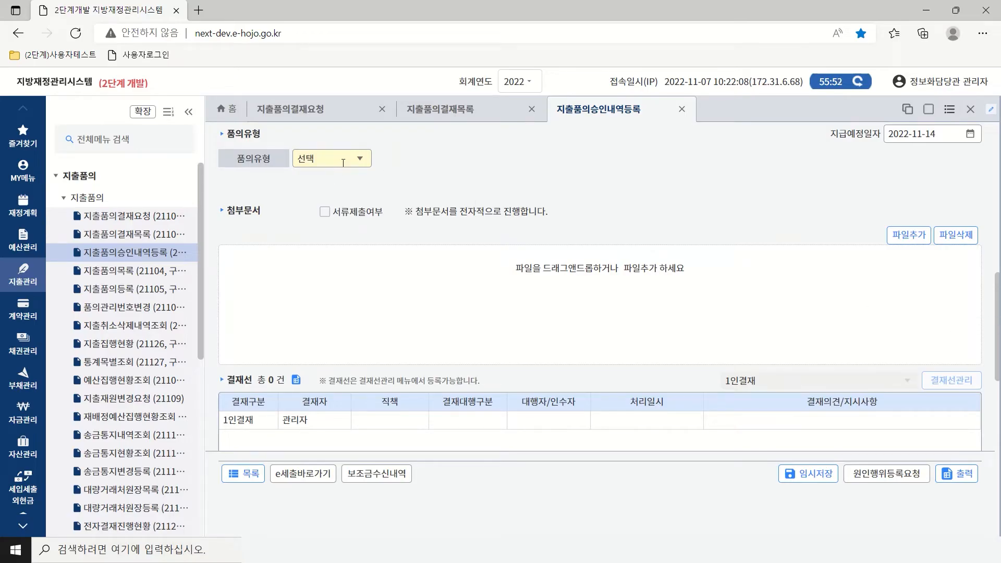
Set 품의유형 to 공사 and save 1,300,000 for 정보시스템유지보수 자체재원.
{"action": "left_click", "coordinate": [361, 163]}
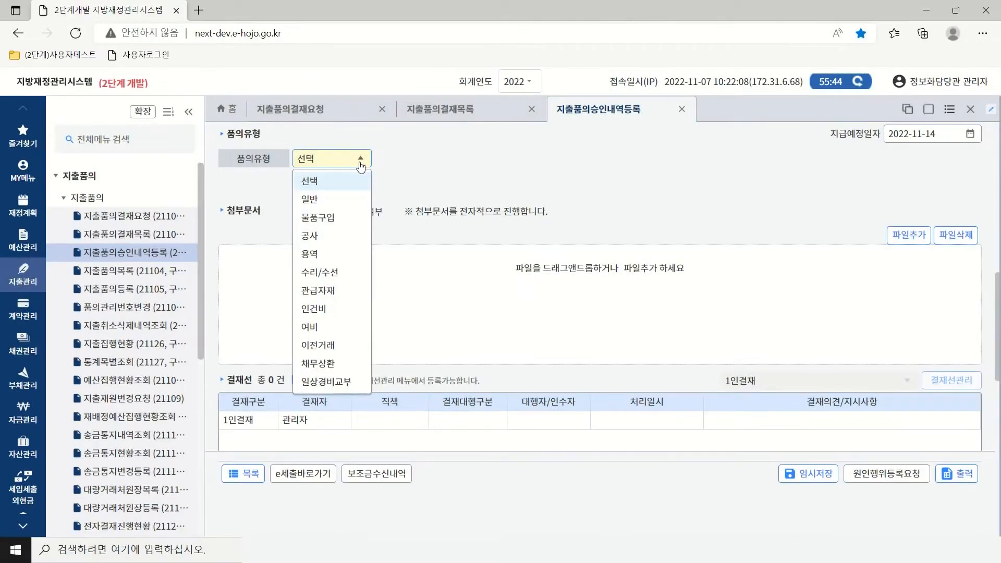
{"action": "left_click", "coordinate": [314, 236]}
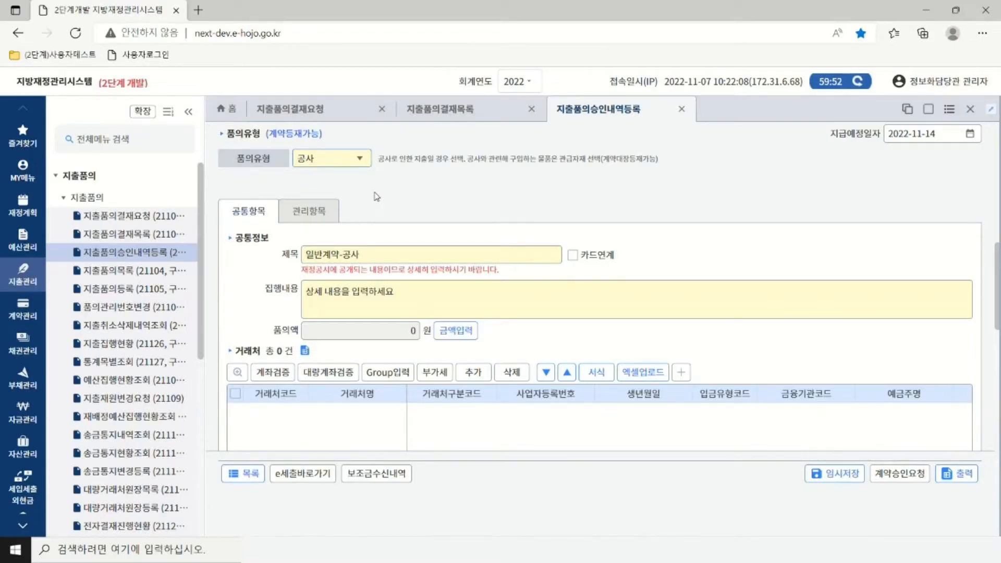
{"action": "left_click", "coordinate": [458, 332]}
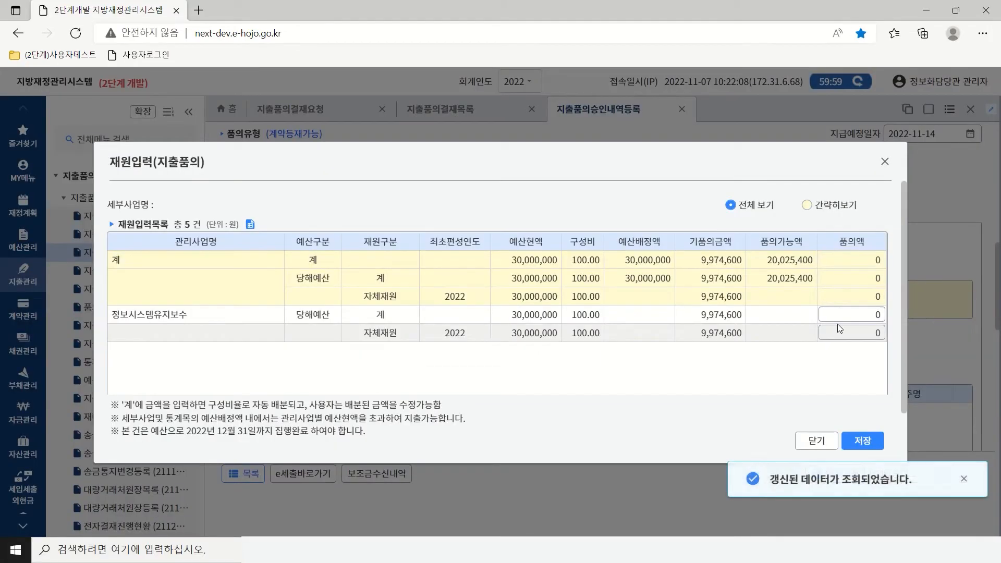
{"action": "left_click", "coordinate": [837, 315]}
{"action": "type", "text": "1"}
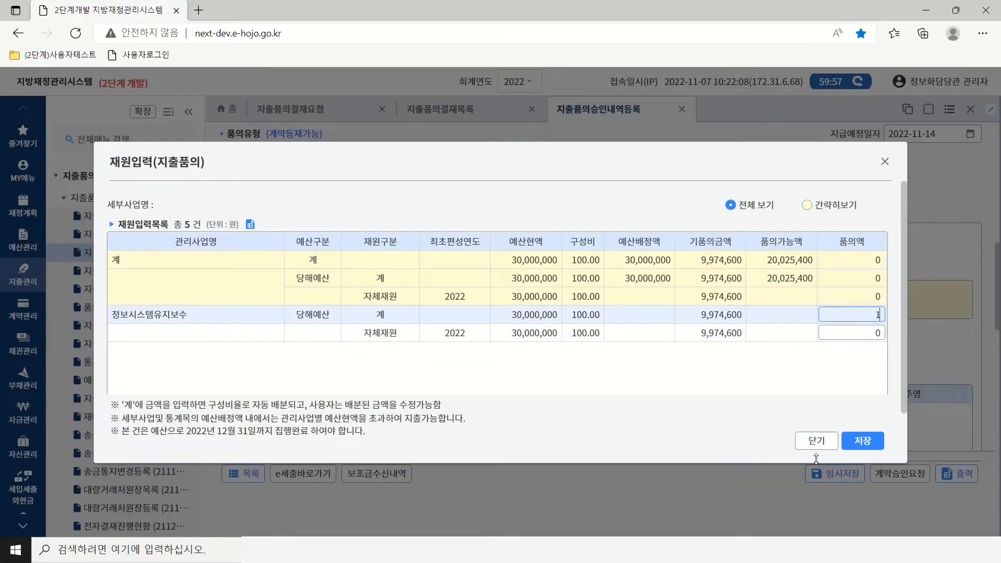
{"action": "type", "text": ",300,000"}
{"action": "left_click", "coordinate": [850, 331]}
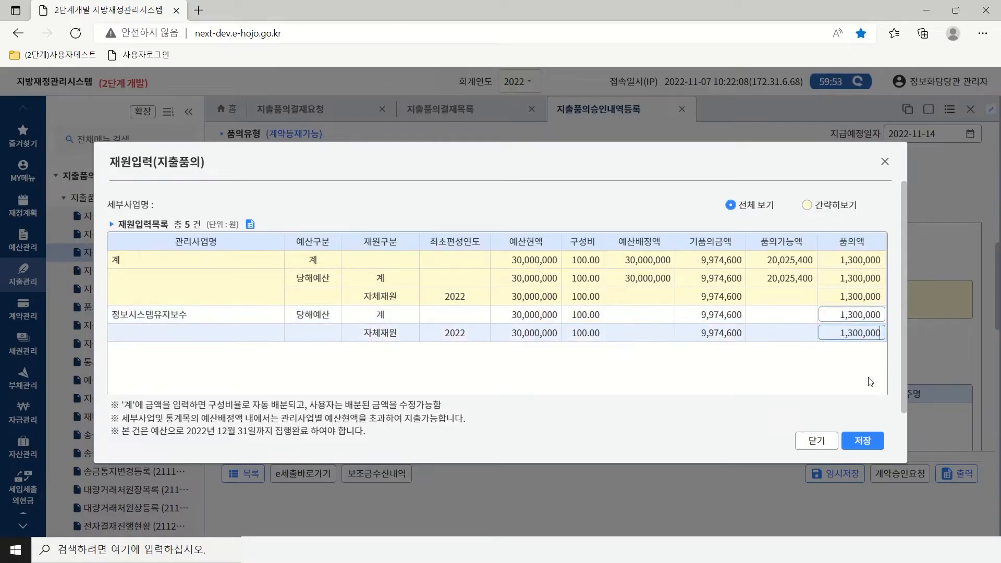
{"action": "left_click", "coordinate": [861, 442]}
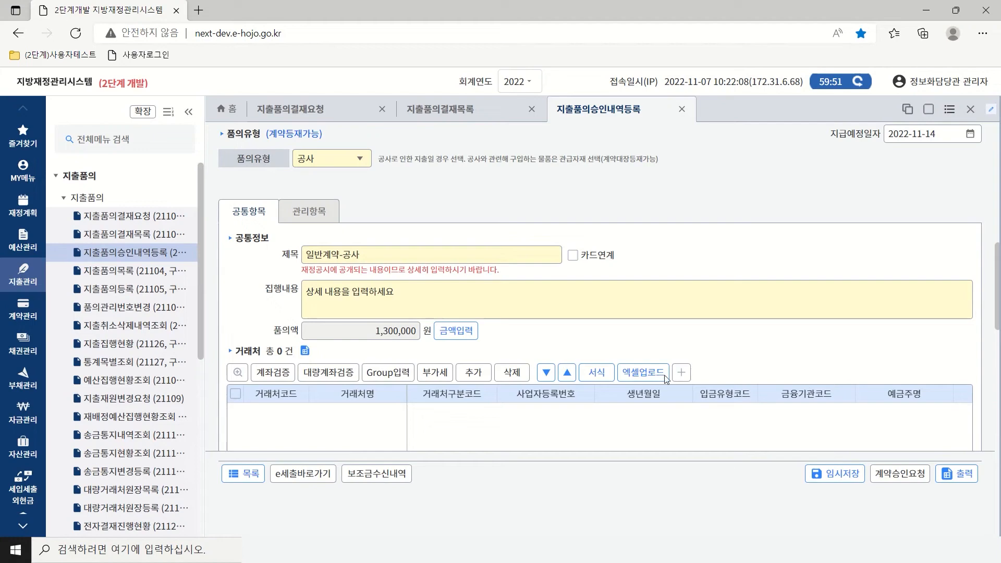
On the 관리항목 tab, switch 계약대장등록여부 to 아니오 and back to 예.
{"action": "left_click", "coordinate": [312, 214]}
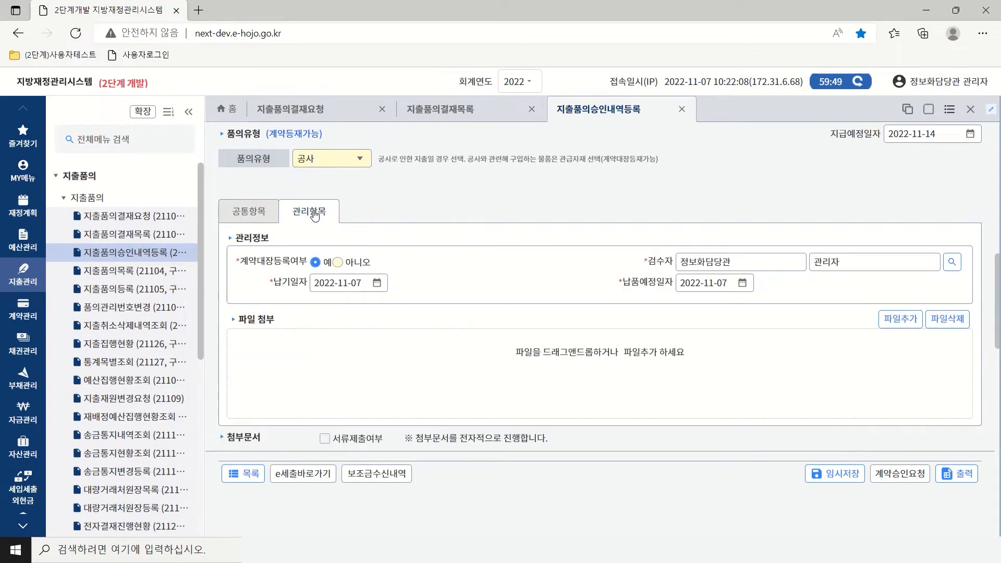
{"action": "left_click", "coordinate": [337, 263]}
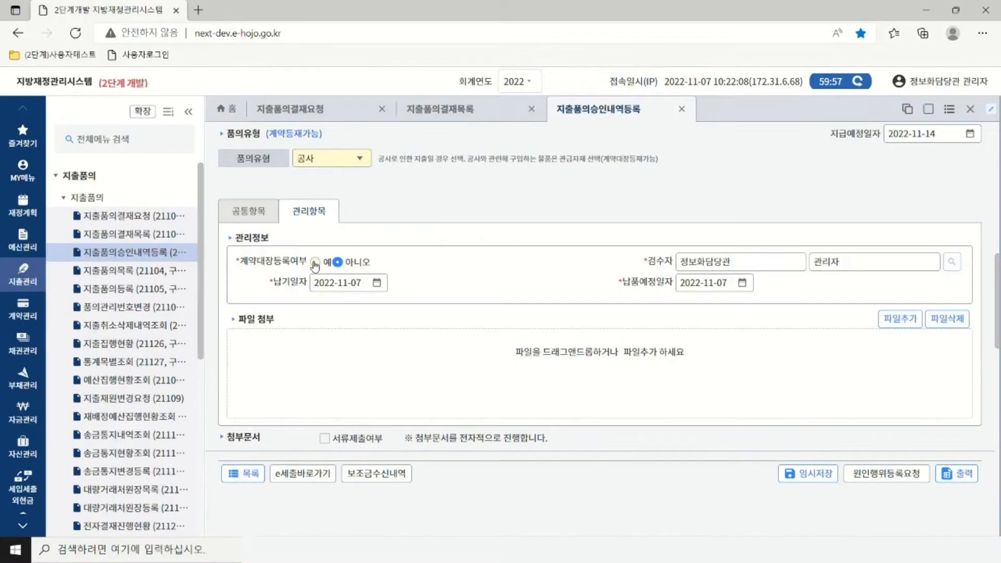
{"action": "left_click", "coordinate": [315, 263]}
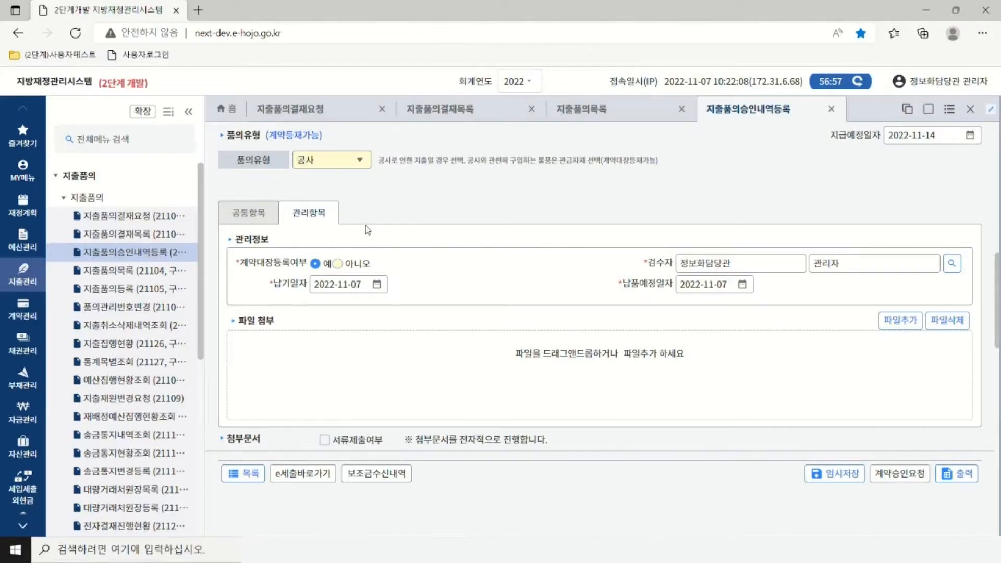
Search users for 관리자 and choose the 정보화담당관 entry as 검수자.
{"action": "left_click", "coordinate": [951, 265]}
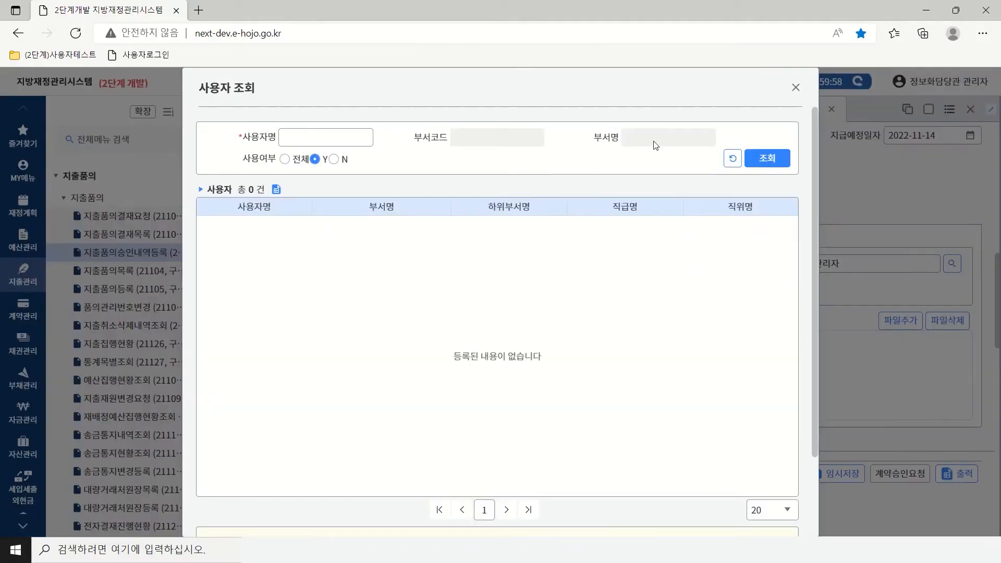
{"action": "left_click", "coordinate": [323, 134]}
{"action": "type", "text": "관리자"}
{"action": "left_click", "coordinate": [767, 166]}
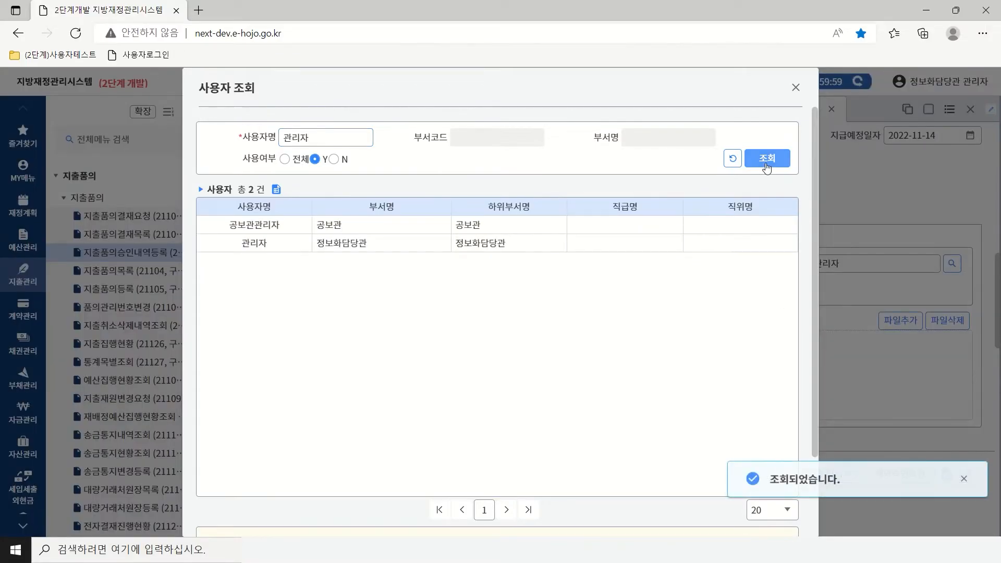
{"action": "double_click", "coordinate": [362, 248]}
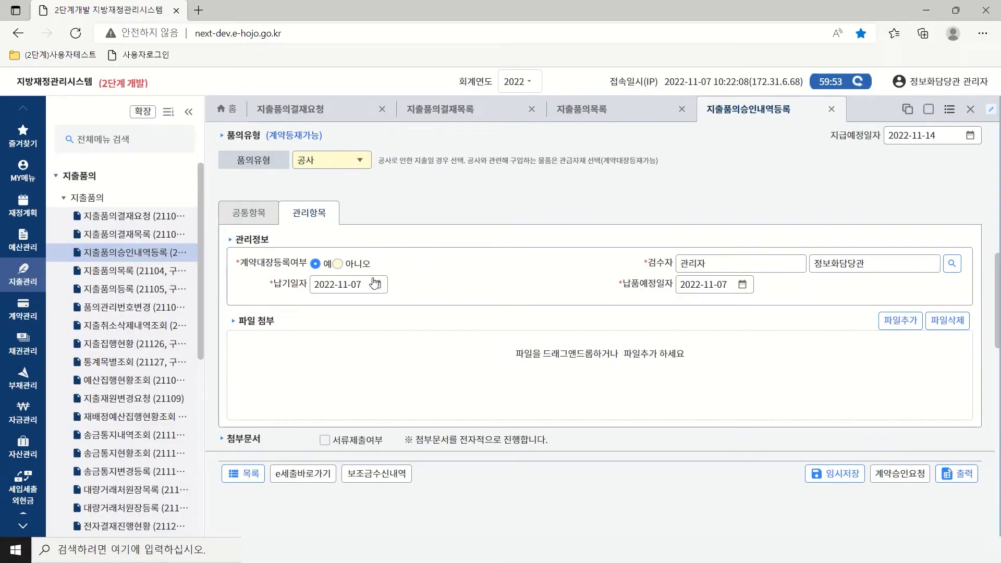
Set 납기일자 and 납품예정일자 both to 2022-11-14.
{"action": "left_click", "coordinate": [377, 286]}
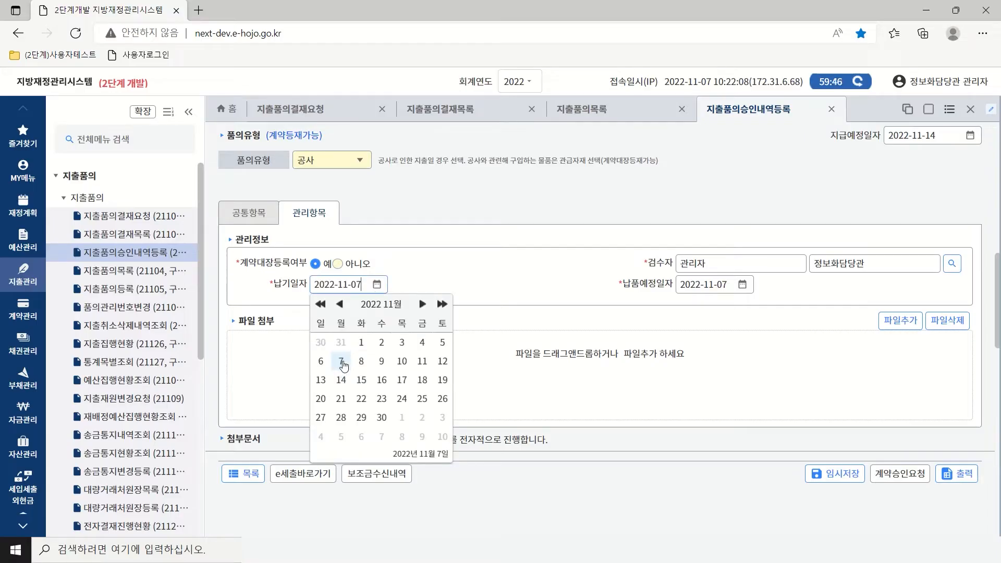
{"action": "left_click", "coordinate": [342, 382]}
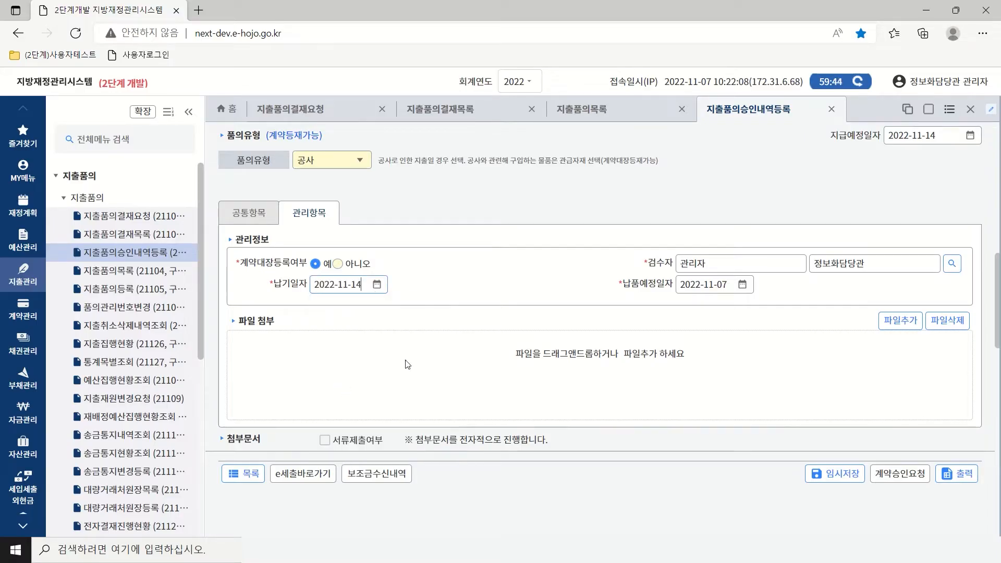
{"action": "left_click", "coordinate": [744, 286]}
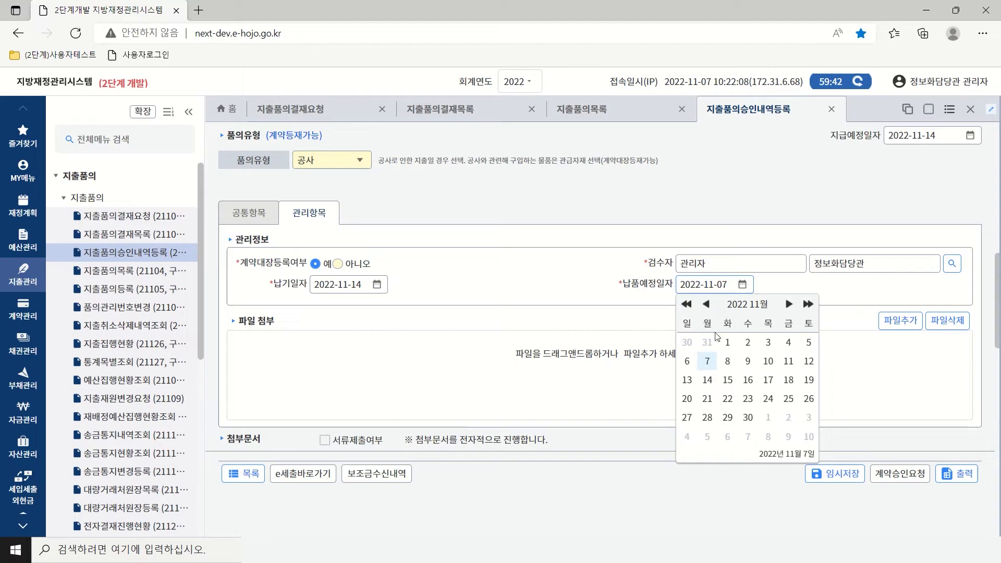
{"action": "left_click", "coordinate": [707, 380]}
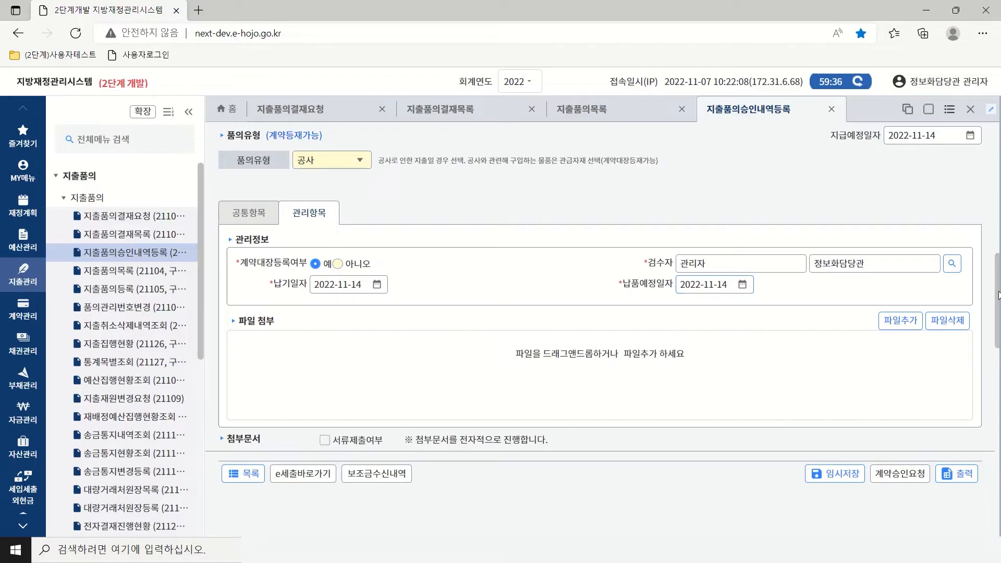
Drag 계약 첨부자료.hwp from the file picker into the 파일 첨부 area and close the picker.
{"action": "left_click", "coordinate": [903, 322]}
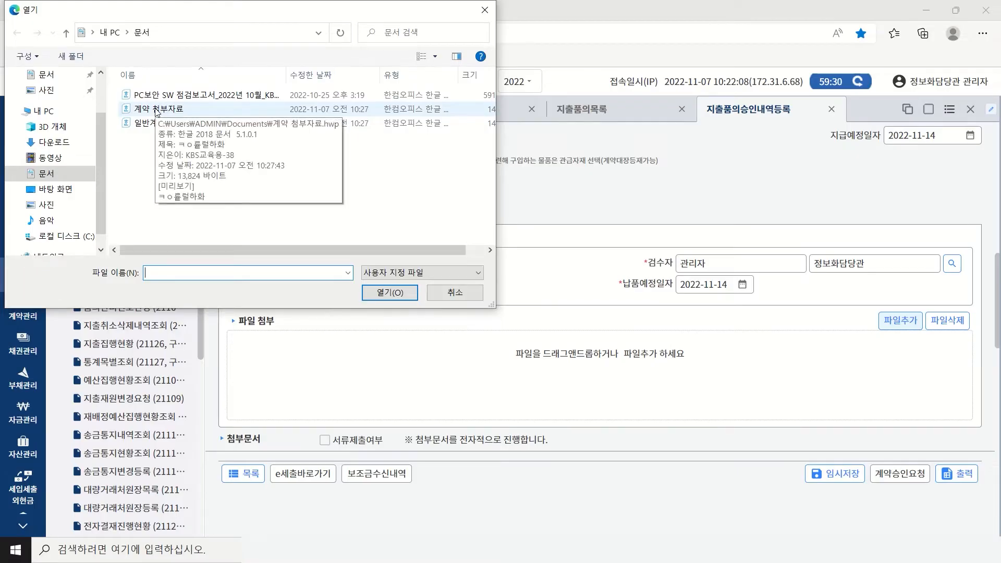
{"action": "left_click_drag", "start_coordinate": [157, 111], "coordinate": [390, 372]}
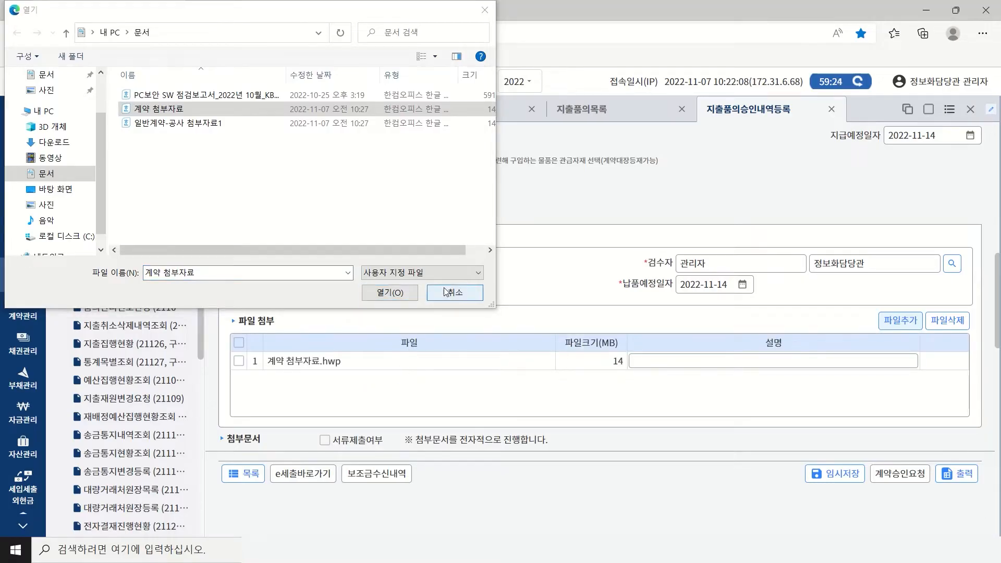
{"action": "left_click", "coordinate": [485, 13]}
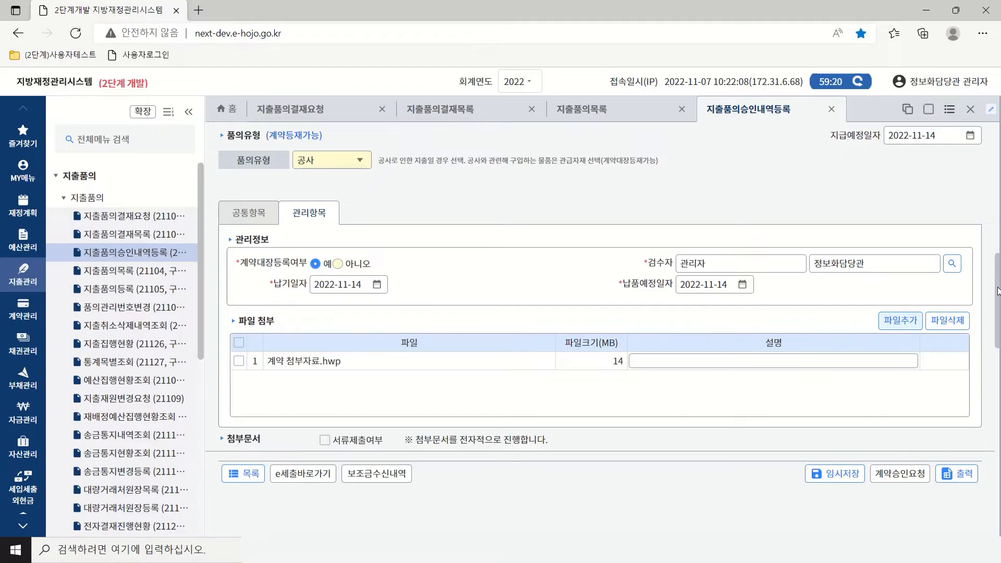
{"action": "scroll", "coordinate": [999, 331], "scroll_direction": "down", "scroll_amount": 3}
Set 공유범위 to 부서공개 and save the request with 임시저장.
{"action": "left_click_drag", "start_coordinate": [999, 330], "coordinate": [999, 404]}
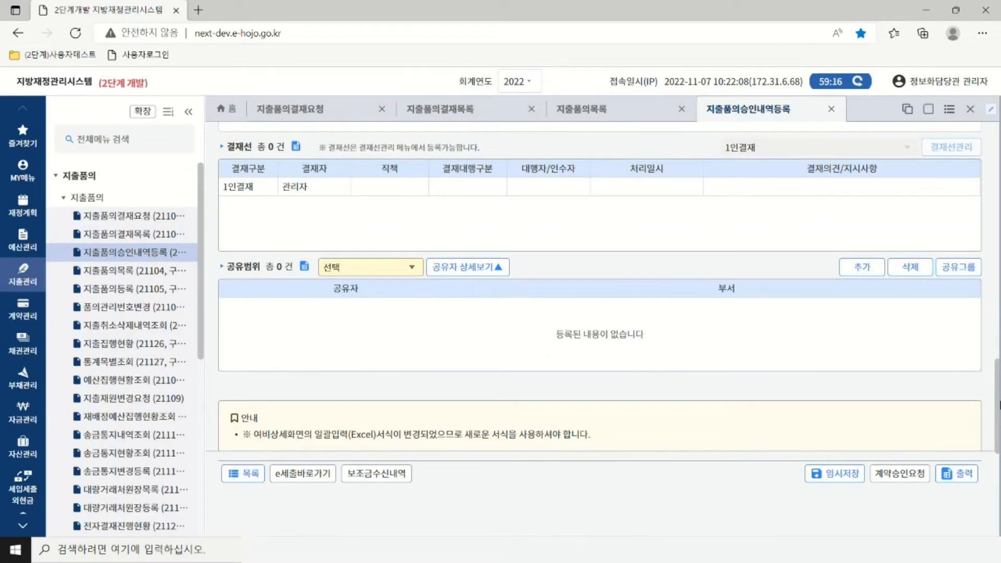
{"action": "left_click_drag", "start_coordinate": [999, 404], "coordinate": [999, 417]}
{"action": "scroll", "coordinate": [999, 420], "scroll_direction": "down", "scroll_amount": 2}
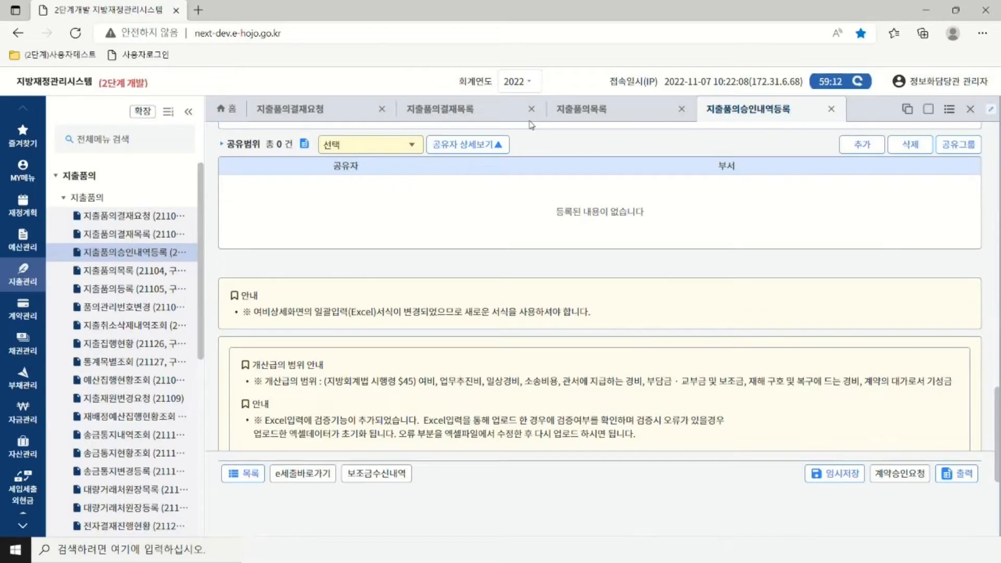
{"action": "left_click", "coordinate": [401, 150]}
{"action": "left_click", "coordinate": [349, 242]}
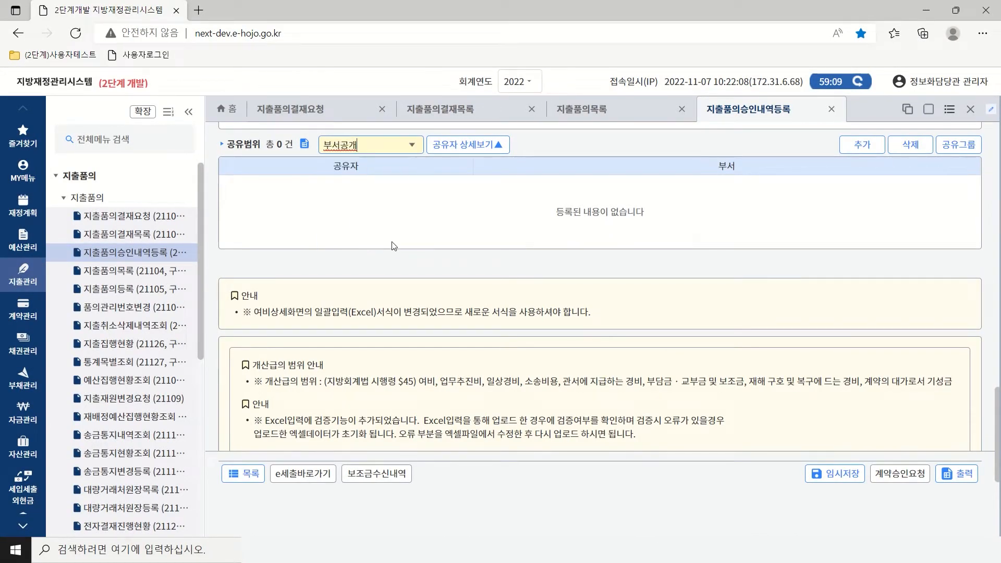
{"action": "left_click", "coordinate": [856, 472]}
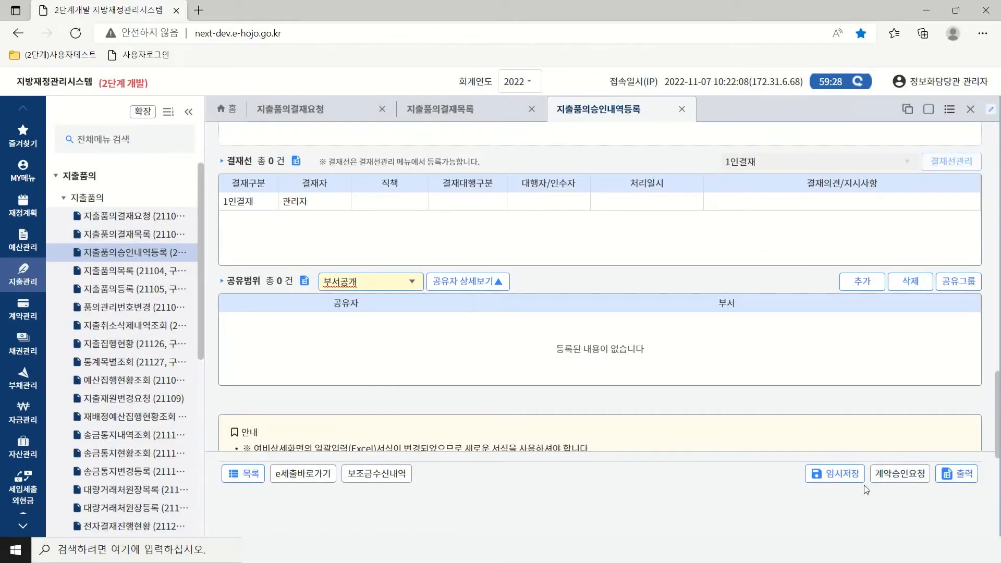
Send the 공사 request for 계약승인요청, confirm it, and acknowledge the saved message.
{"action": "left_click", "coordinate": [897, 481]}
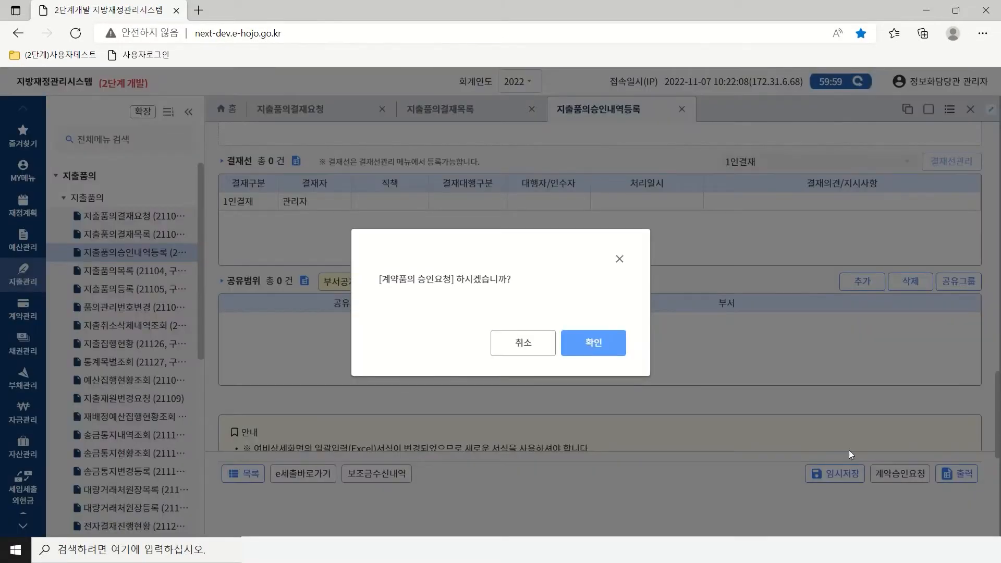
{"action": "left_click", "coordinate": [609, 345]}
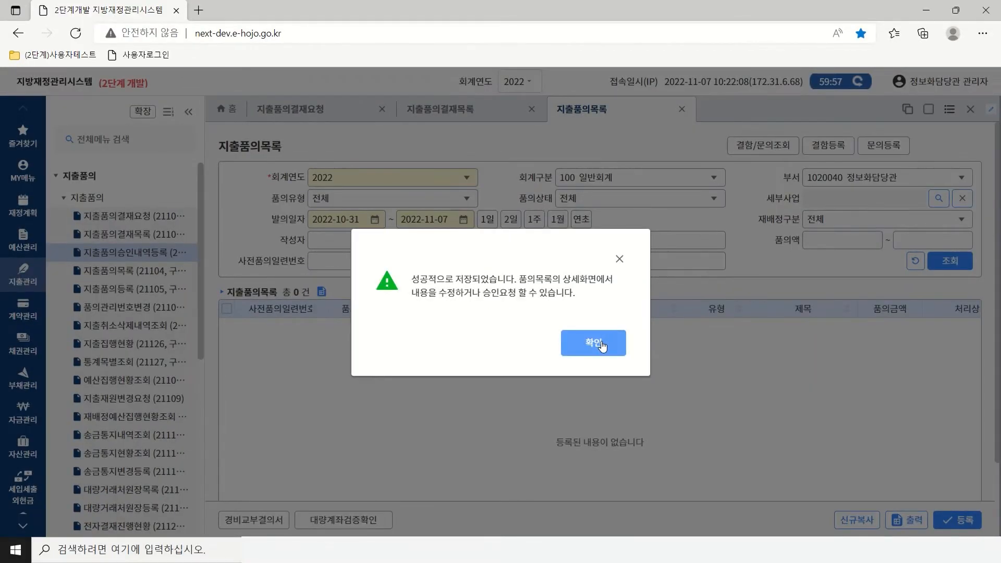
{"action": "left_click", "coordinate": [602, 345]}
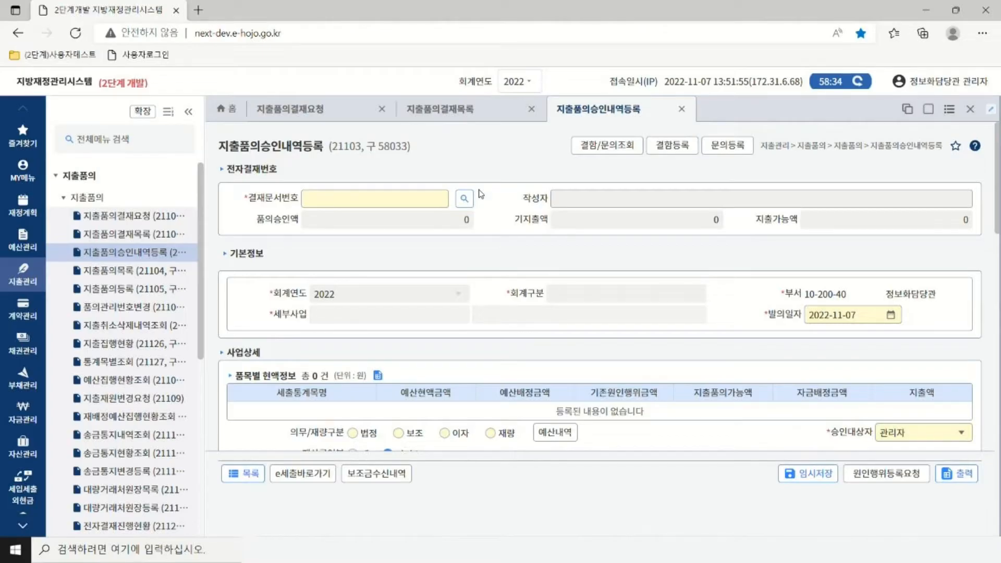
Search today's approved expenditure documents and load the first one.
{"action": "left_click", "coordinate": [464, 199]}
{"action": "left_click", "coordinate": [464, 202]}
{"action": "left_click", "coordinate": [861, 223]}
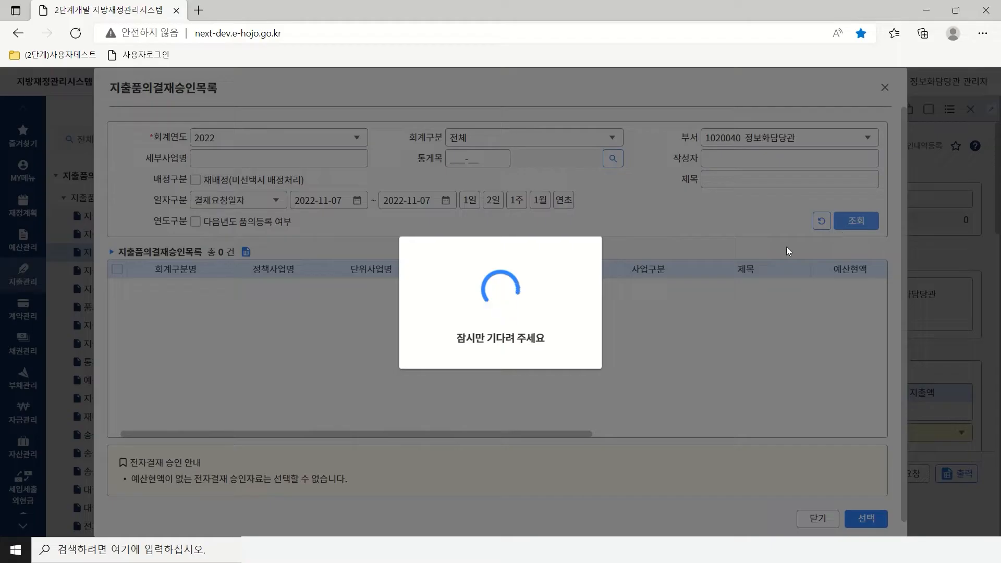
{"action": "left_click", "coordinate": [118, 288]}
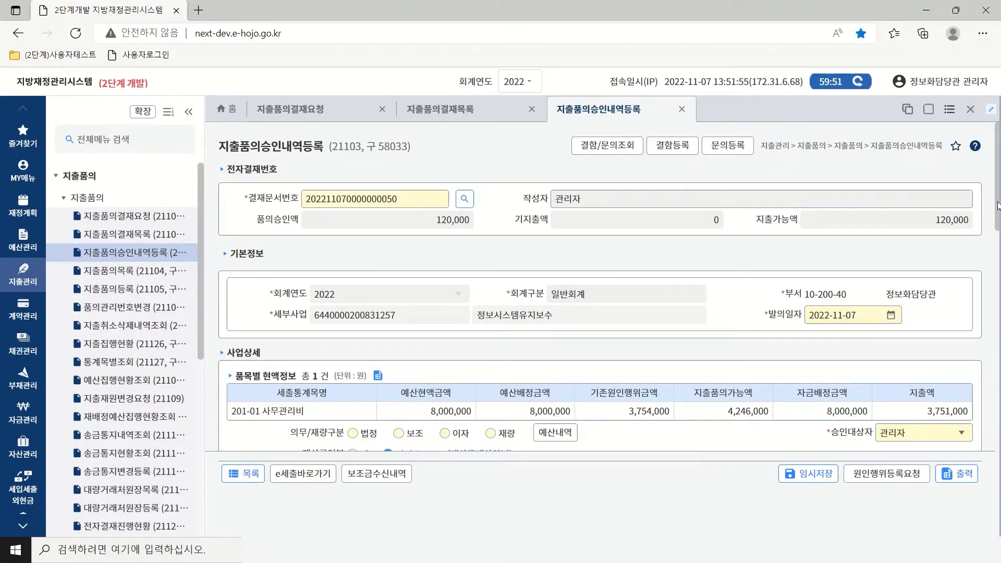
{"action": "left_click_drag", "start_coordinate": [997, 205], "coordinate": [999, 271]}
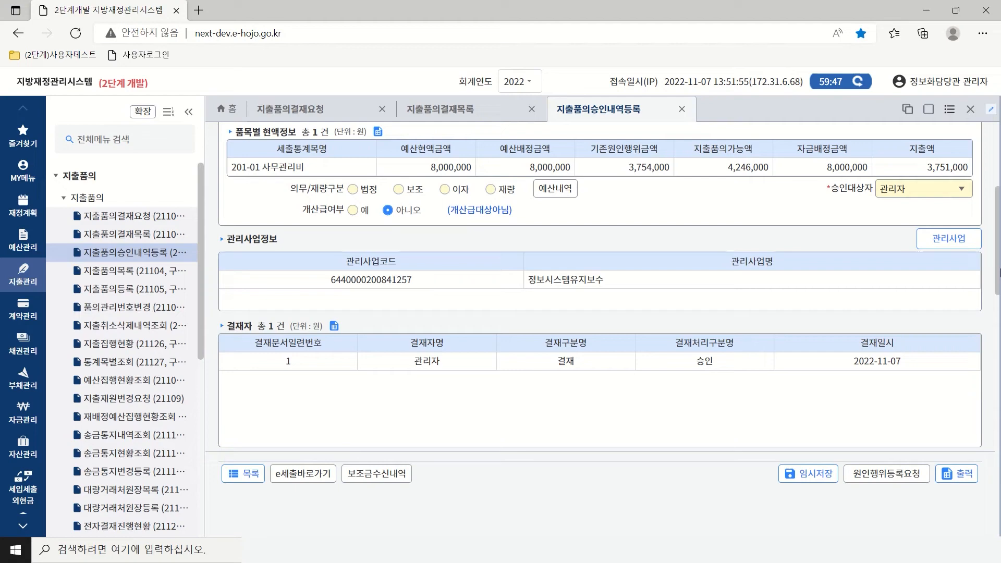
Classify the expense as 재량, keep 관리자 as approver, and confirm the 정보시스템유지보수 project.
{"action": "left_click", "coordinate": [490, 191]}
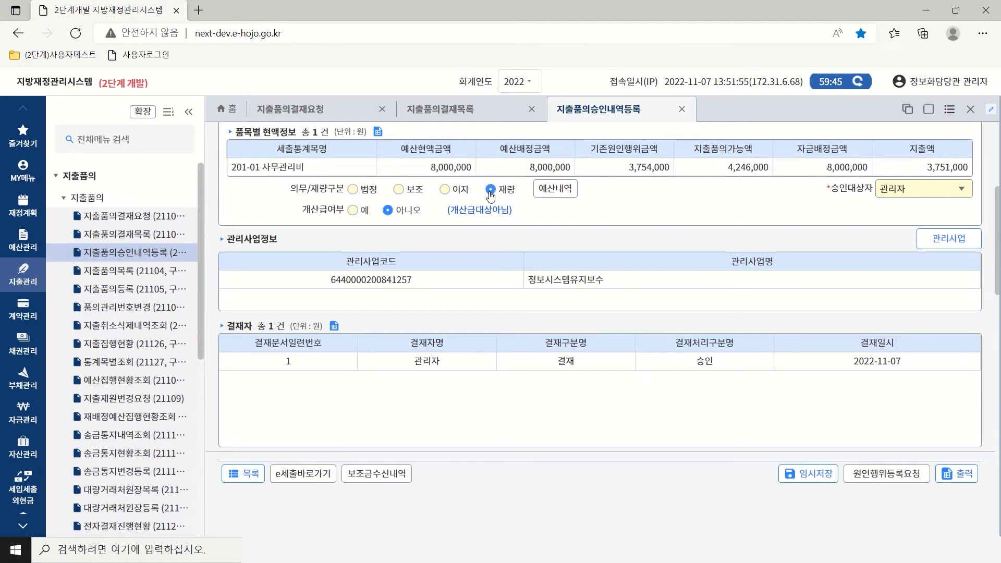
{"action": "left_click", "coordinate": [961, 193]}
{"action": "left_click", "coordinate": [906, 233]}
{"action": "left_click", "coordinate": [940, 238]}
{"action": "left_click", "coordinate": [778, 441]}
{"action": "left_click_drag", "start_coordinate": [998, 244], "coordinate": [998, 338]}
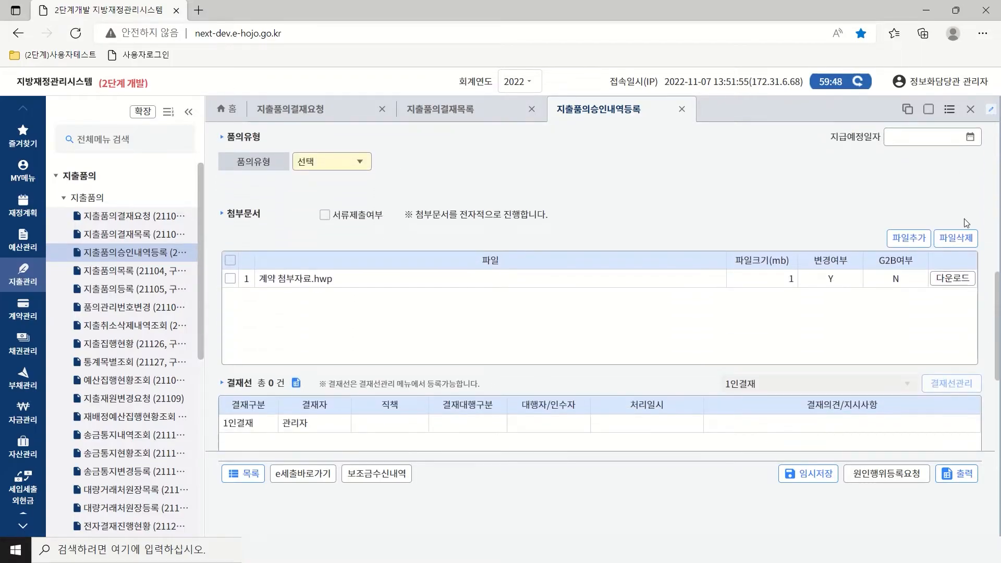
Set the payment due date to 2022-11-14 and the request type to 물품구입.
{"action": "left_click", "coordinate": [970, 137]}
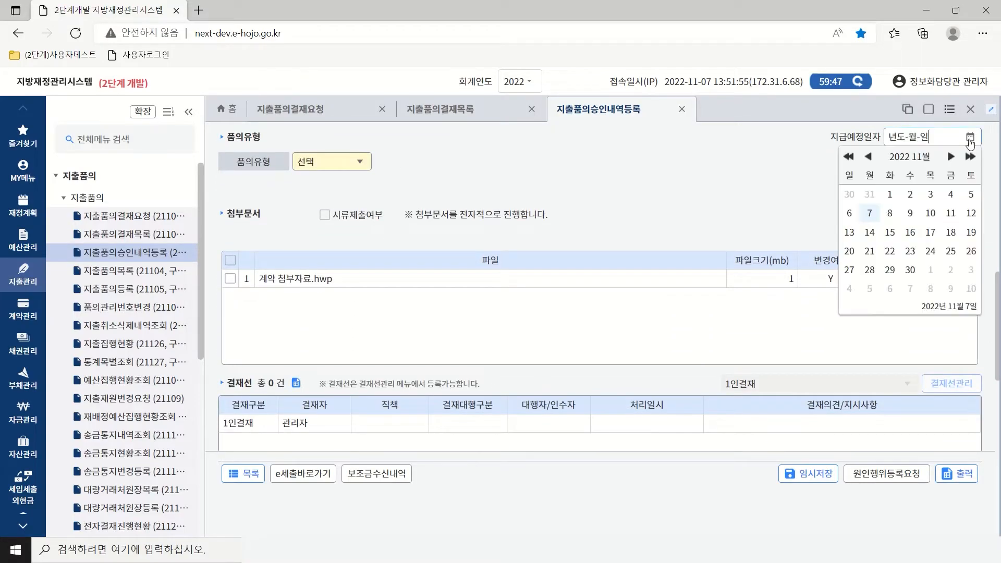
{"action": "left_click", "coordinate": [869, 232]}
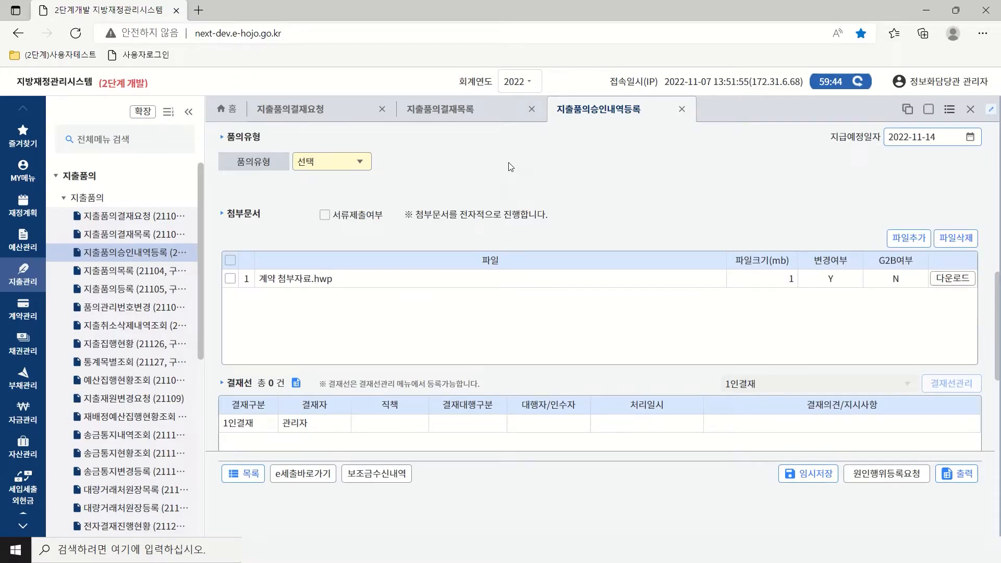
{"action": "left_click", "coordinate": [359, 163]}
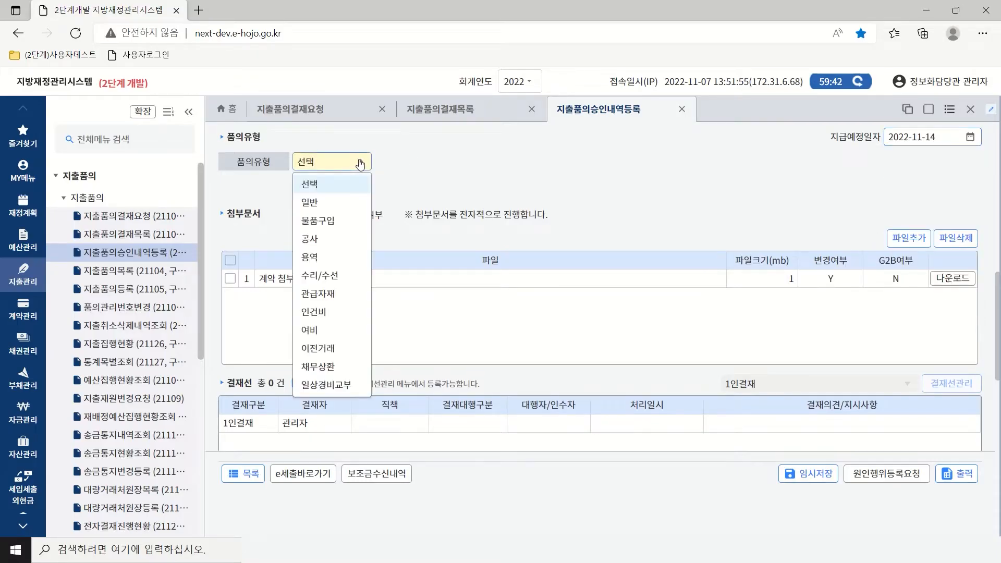
{"action": "left_click", "coordinate": [325, 222]}
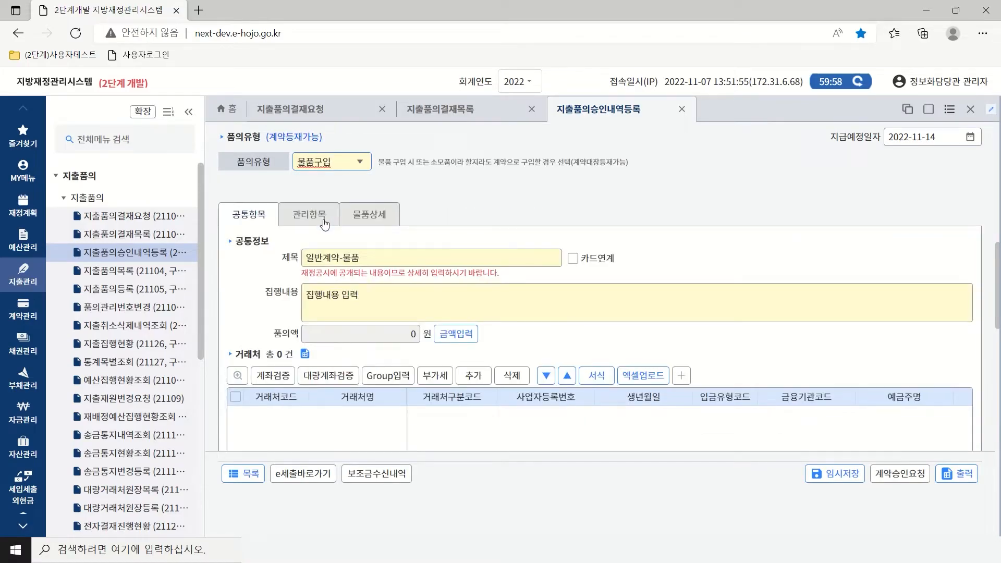
Allocate a 품의액 of 120,000 won to the funding rows and save.
{"action": "left_click", "coordinate": [451, 337]}
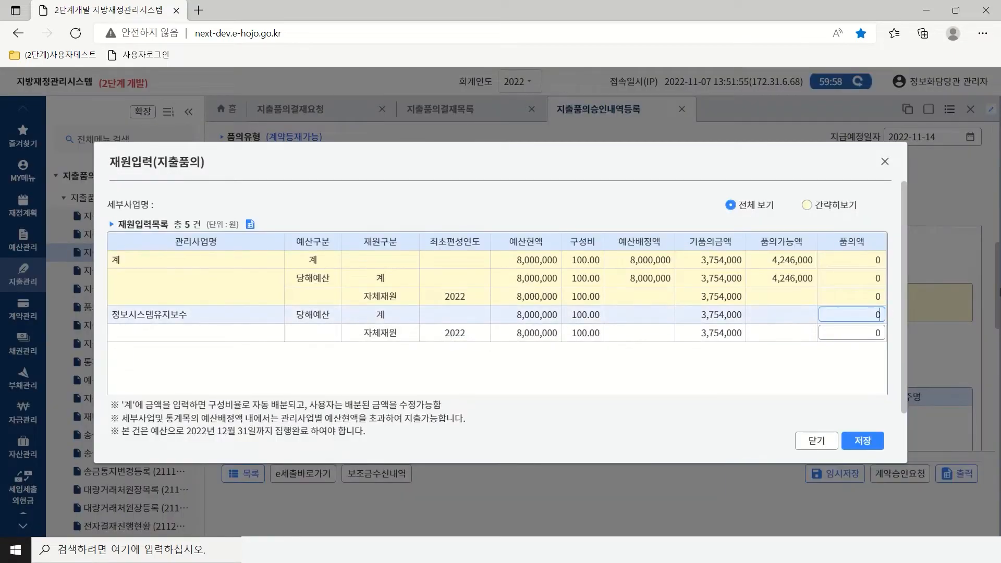
{"action": "type", "text": "1200000"}
{"action": "left_click", "coordinate": [853, 331]}
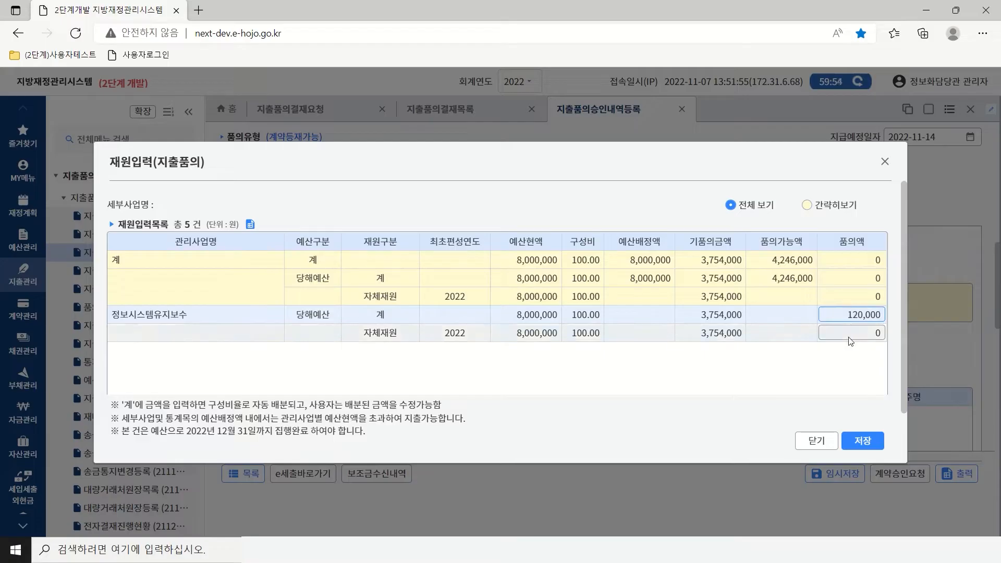
{"action": "left_click", "coordinate": [864, 442]}
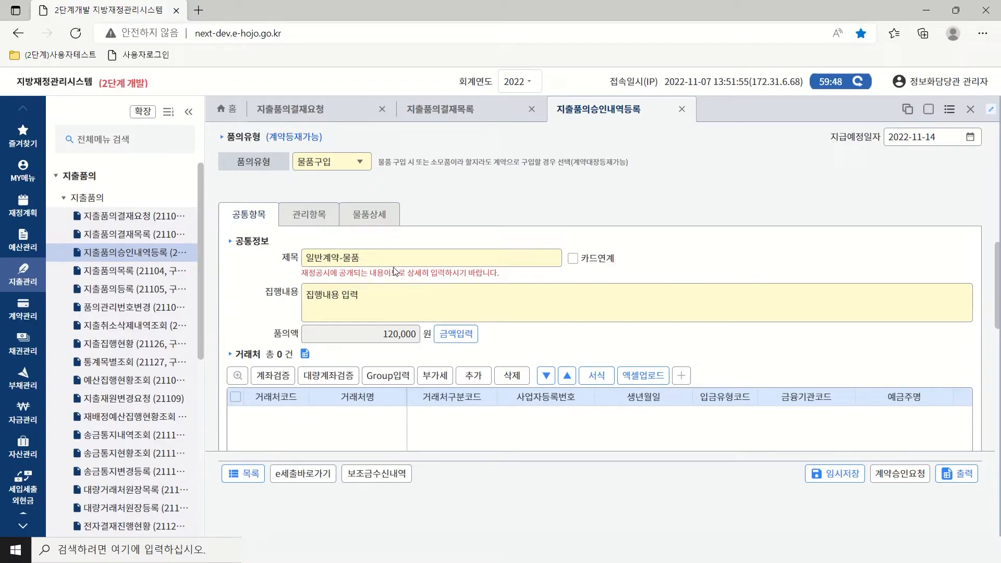
Enter 사무실 as the 납품장소 under 관리항목, then show the 물품상세 section.
{"action": "left_click", "coordinate": [315, 219]}
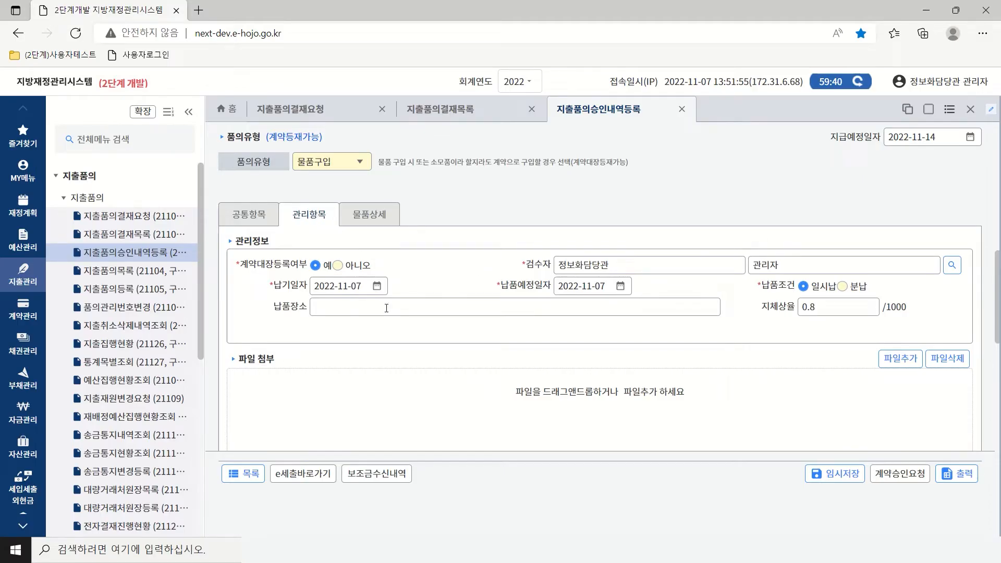
{"action": "left_click", "coordinate": [431, 308]}
{"action": "type", "text": "사무실"}
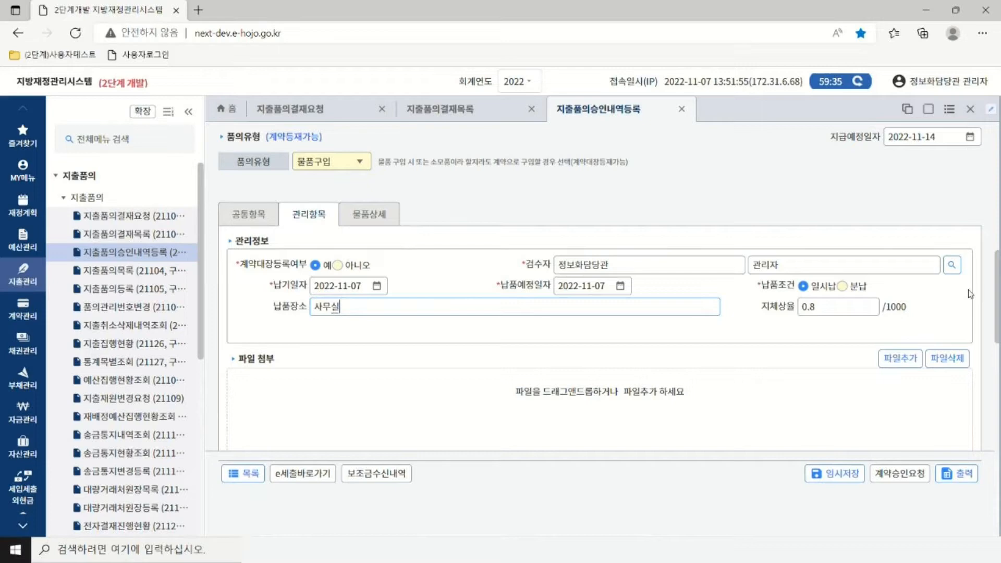
{"action": "left_click", "coordinate": [373, 213]}
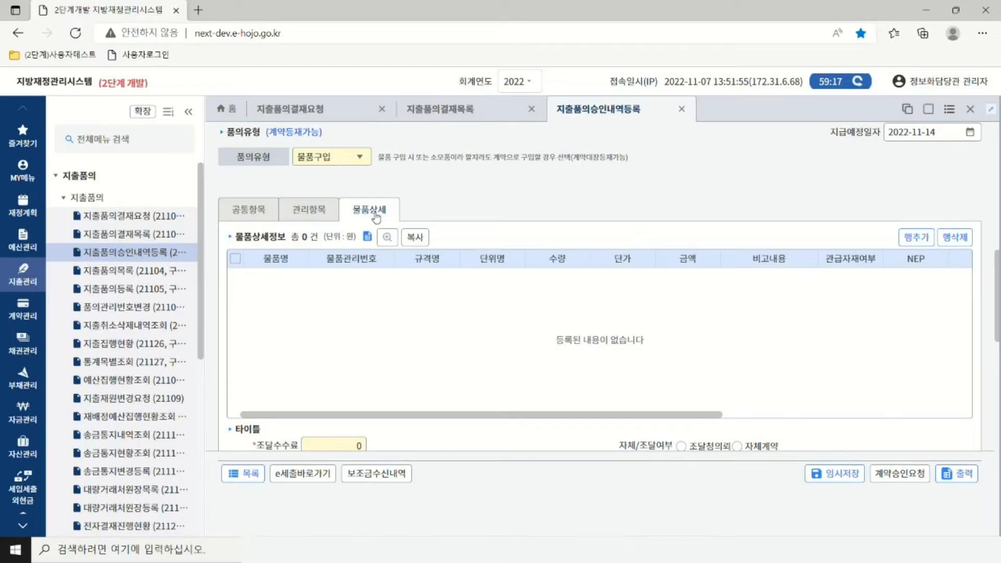
Add an item row for 하드디스크드라이브, code 43201803, found by searching 하드디스크.
{"action": "left_click", "coordinate": [917, 237]}
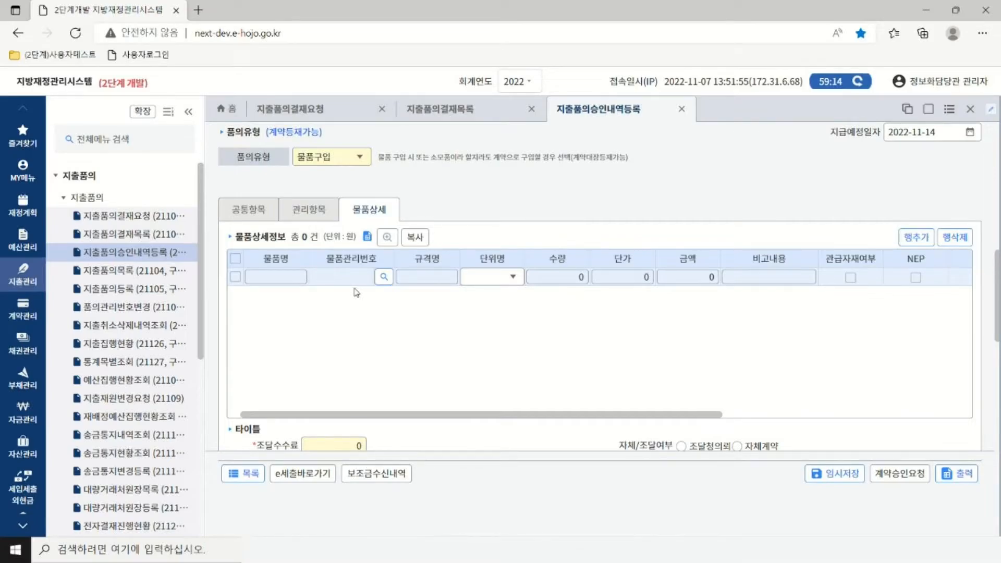
{"action": "left_click", "coordinate": [383, 277]}
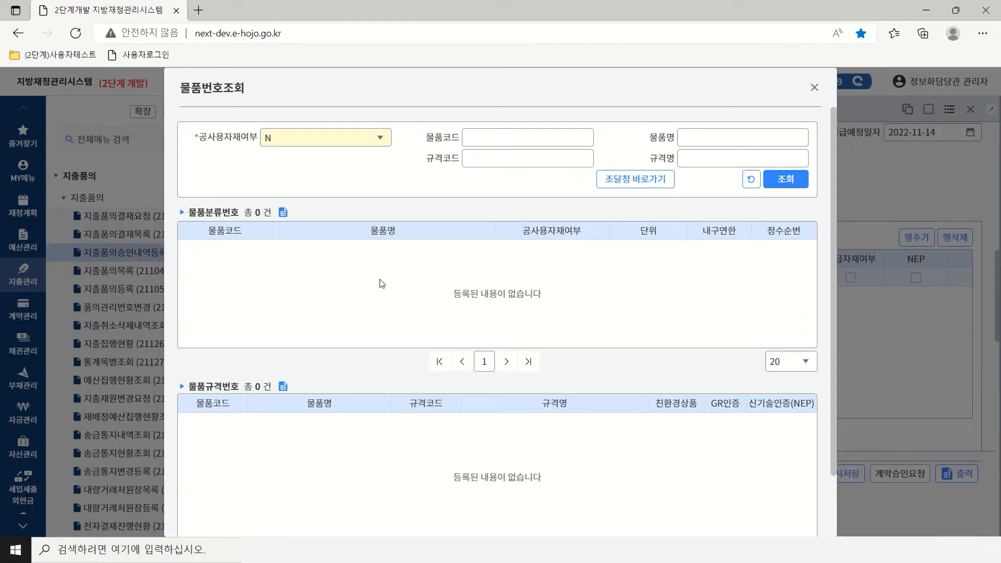
{"action": "type", "text": "하드디스크"}
{"action": "left_click", "coordinate": [782, 180]}
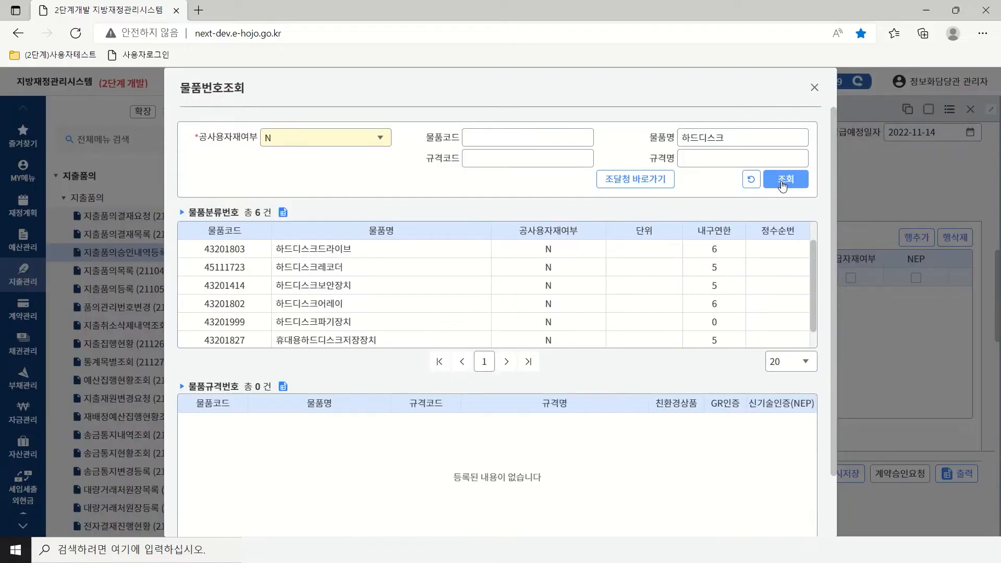
{"action": "left_click", "coordinate": [334, 256]}
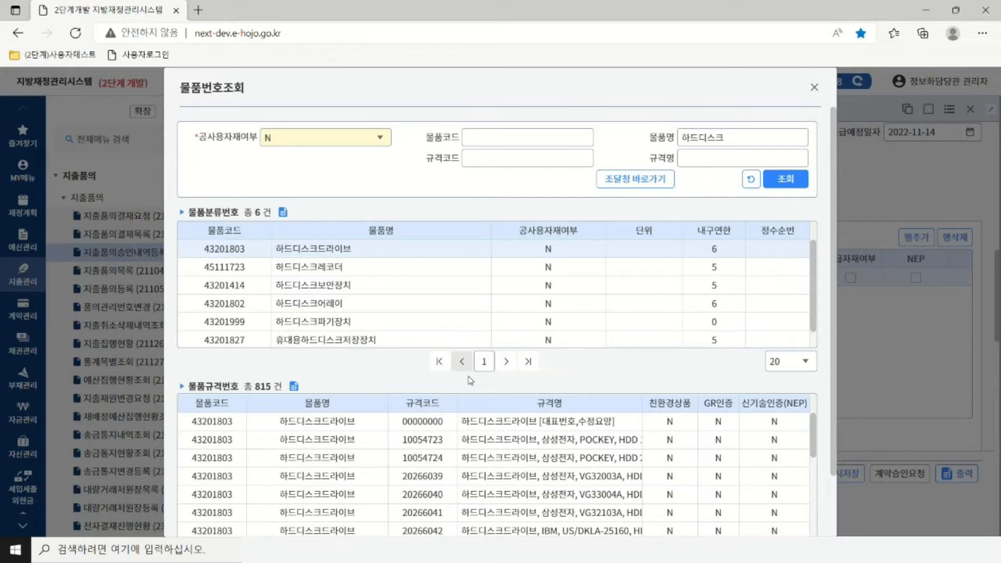
{"action": "double_click", "coordinate": [486, 443]}
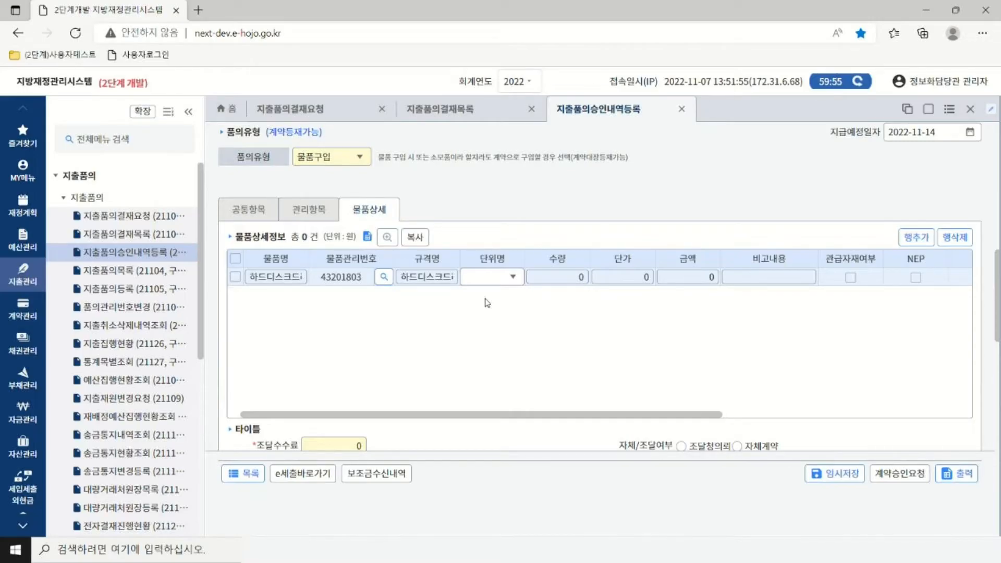
Give the hard disk line unit 개(EA), quantity 10 and unit price 12,000, totalling 120,000.
{"action": "left_click", "coordinate": [514, 278]}
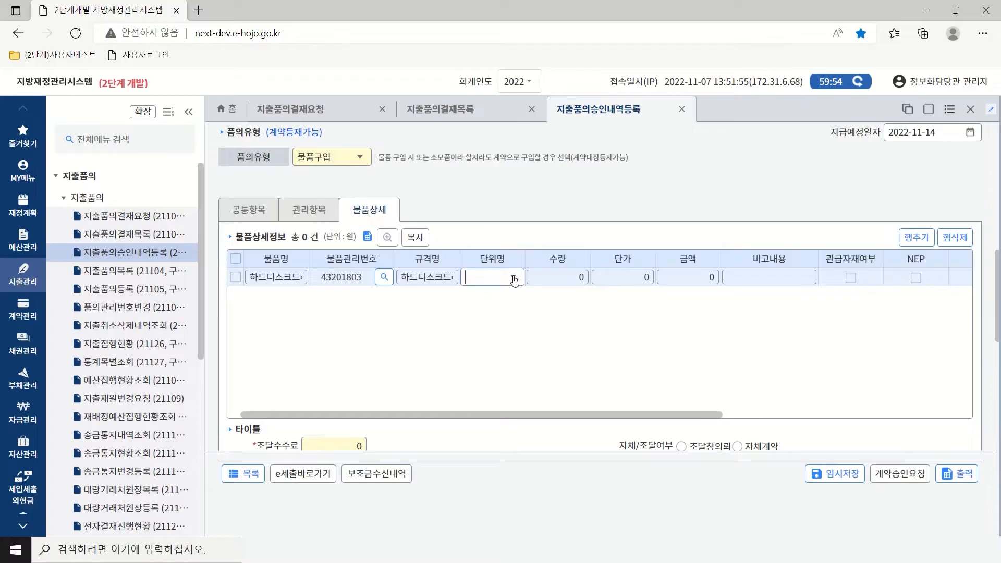
{"action": "left_click_drag", "start_coordinate": [527, 293], "coordinate": [527, 325]}
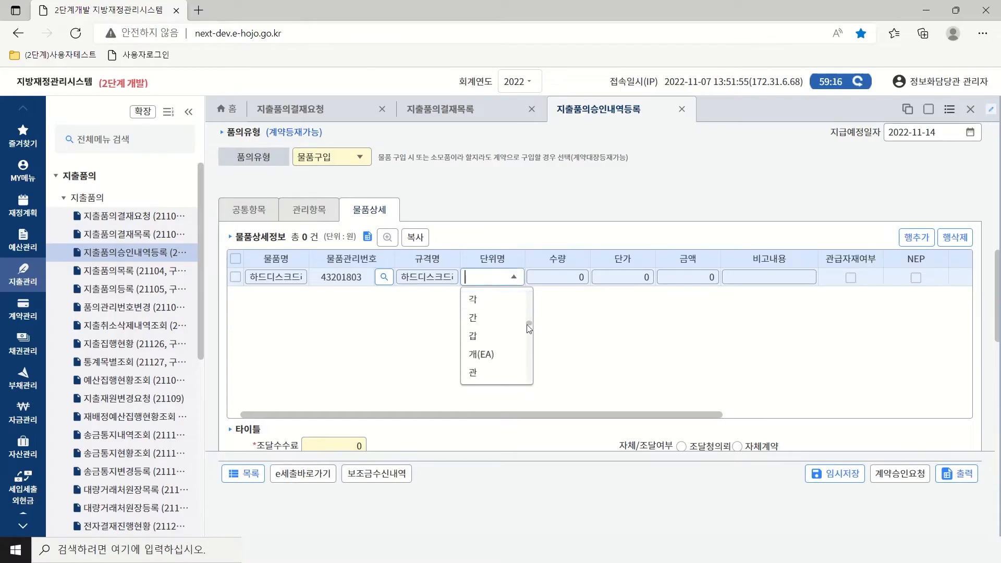
{"action": "left_click", "coordinate": [484, 359]}
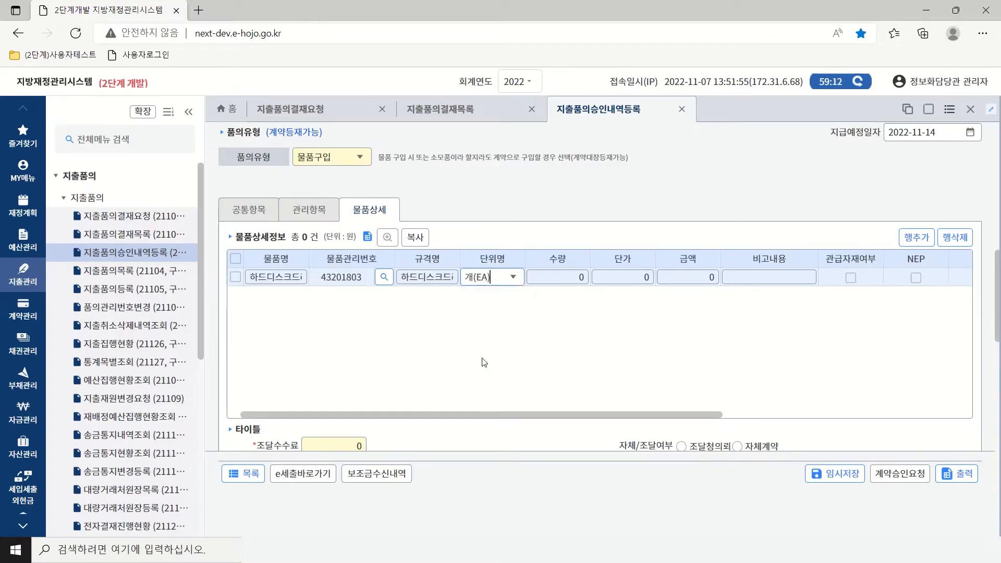
{"action": "left_click", "coordinate": [567, 277]}
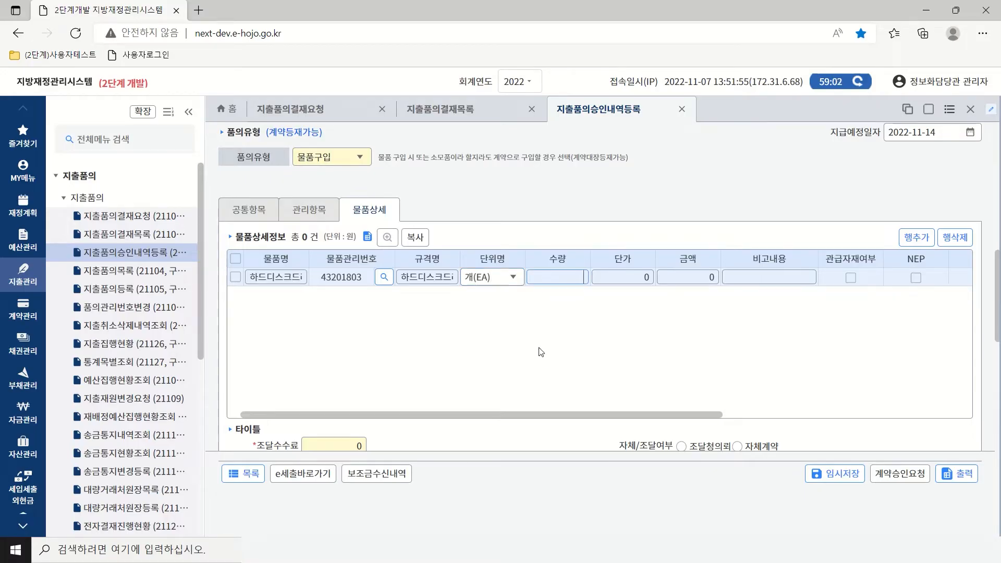
{"action": "type", "text": "10"}
{"action": "left_click", "coordinate": [626, 276]}
{"action": "type", "text": "120000"}
{"action": "left_click", "coordinate": [693, 277]}
Set 자체/조달여부 to 자체계약.
{"action": "mouse_move", "coordinate": [665, 416]}
{"action": "left_mouse_down"}
{"action": "mouse_move", "coordinate": [920, 415]}
{"action": "mouse_move", "coordinate": [656, 424]}
{"action": "left_mouse_up"}
{"action": "scroll", "coordinate": [998, 295], "scroll_direction": "down", "scroll_amount": 5}
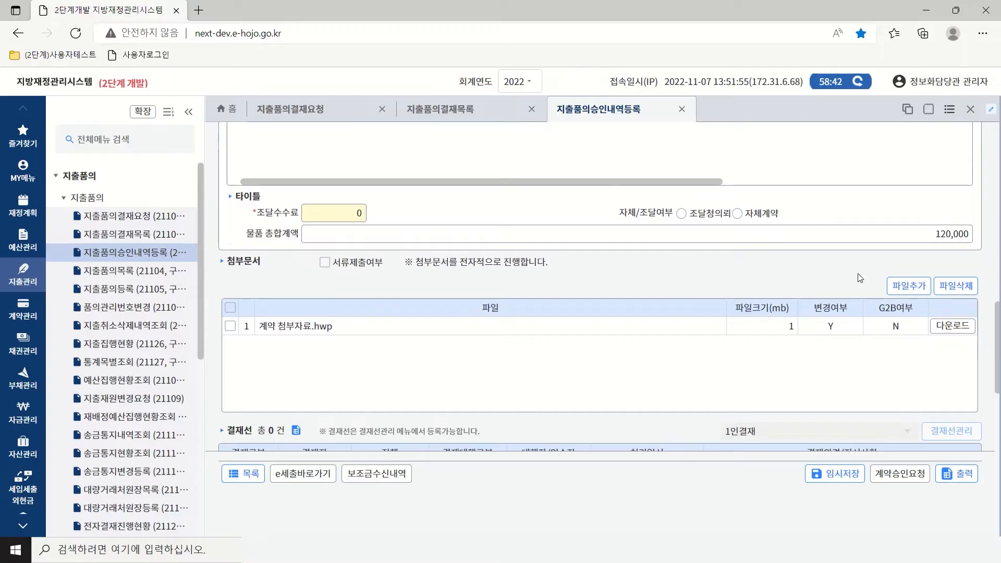
{"action": "left_click", "coordinate": [738, 213]}
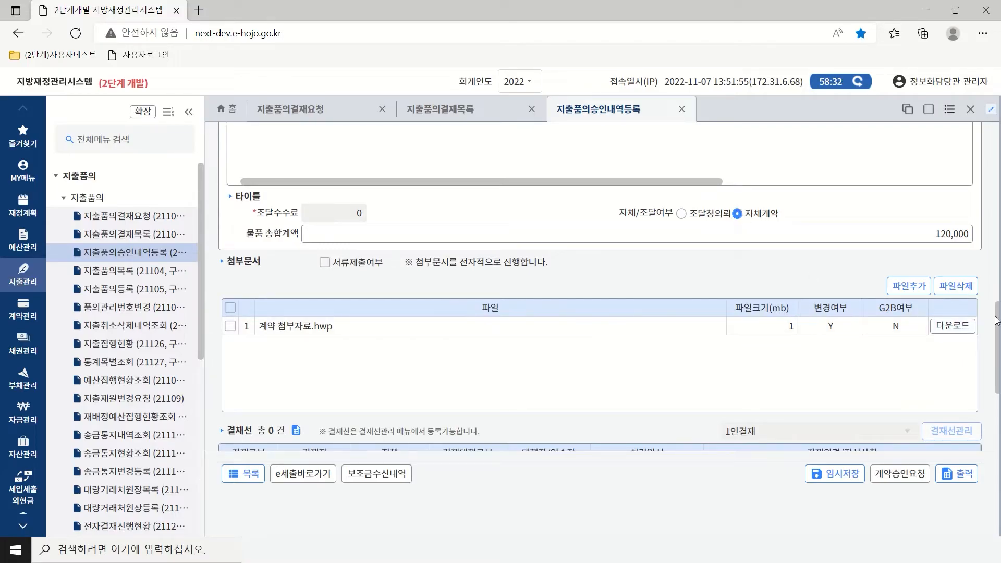
Set the request's 공유범위 to 부서공개.
{"action": "left_click_drag", "start_coordinate": [997, 320], "coordinate": [998, 395]}
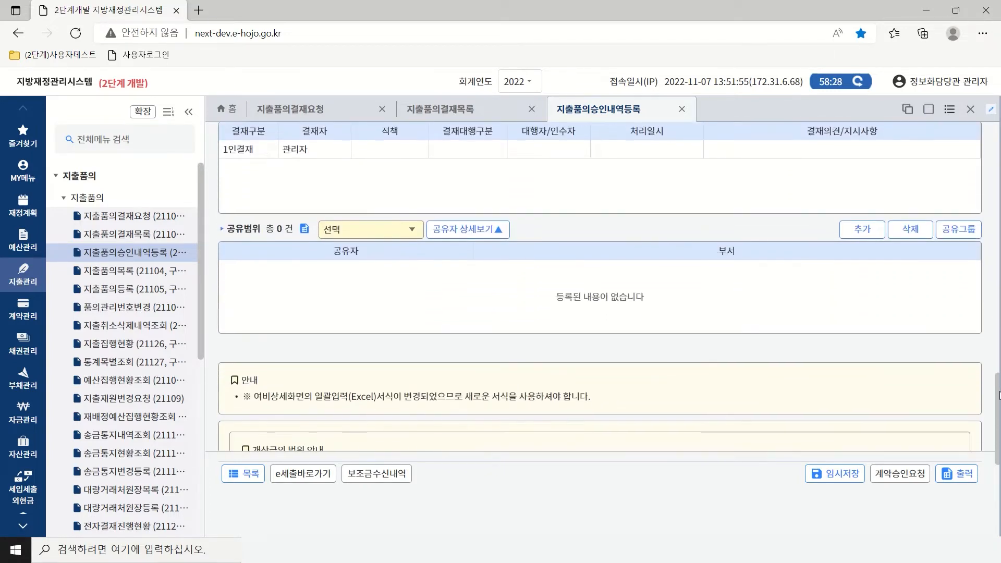
{"action": "scroll", "coordinate": [999, 395], "scroll_direction": "up", "scroll_amount": 1}
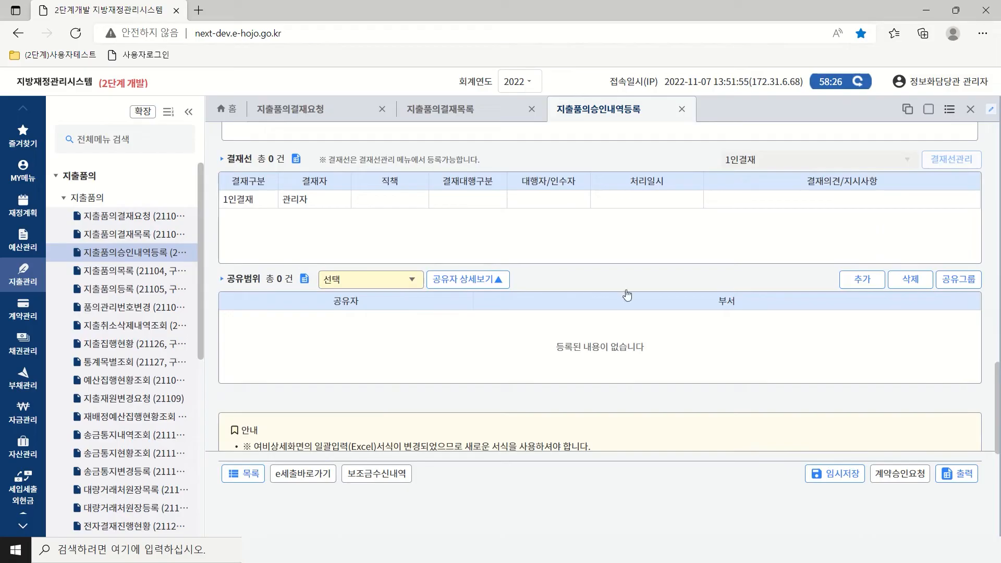
{"action": "left_click", "coordinate": [412, 280]}
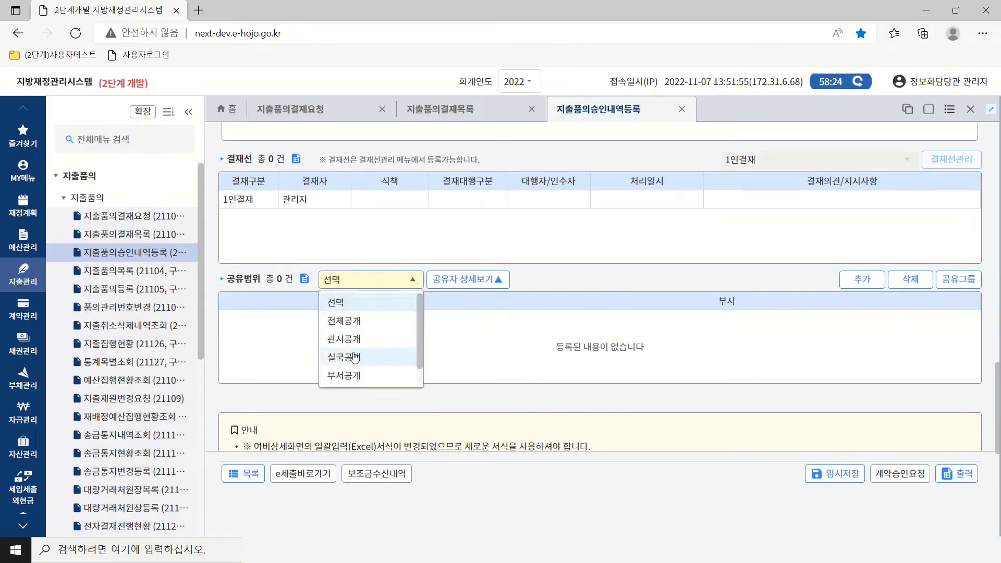
{"action": "left_click", "coordinate": [388, 380]}
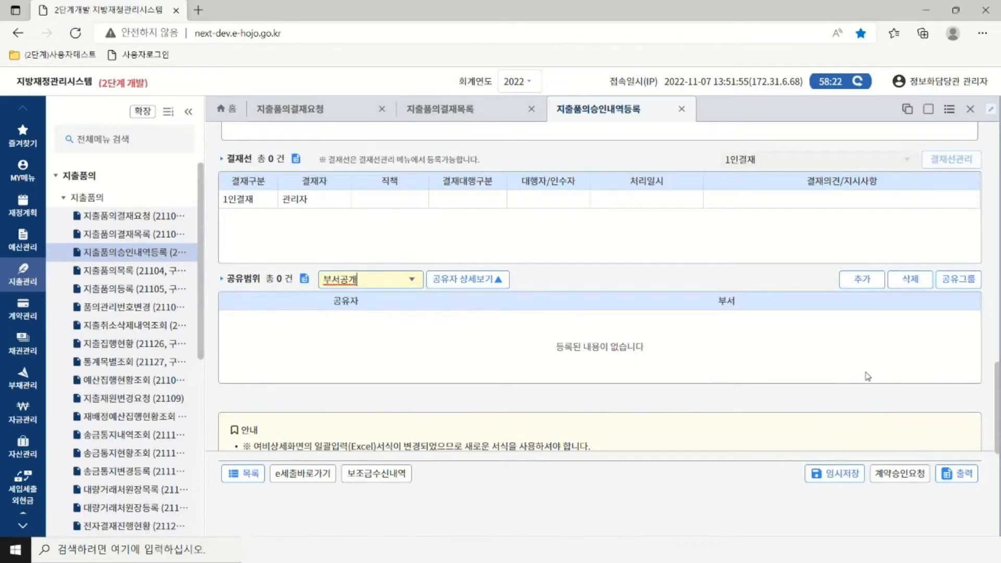
Submit for 계약승인요청 despite the missing vendor number warning and acknowledge success.
{"action": "left_click", "coordinate": [892, 473]}
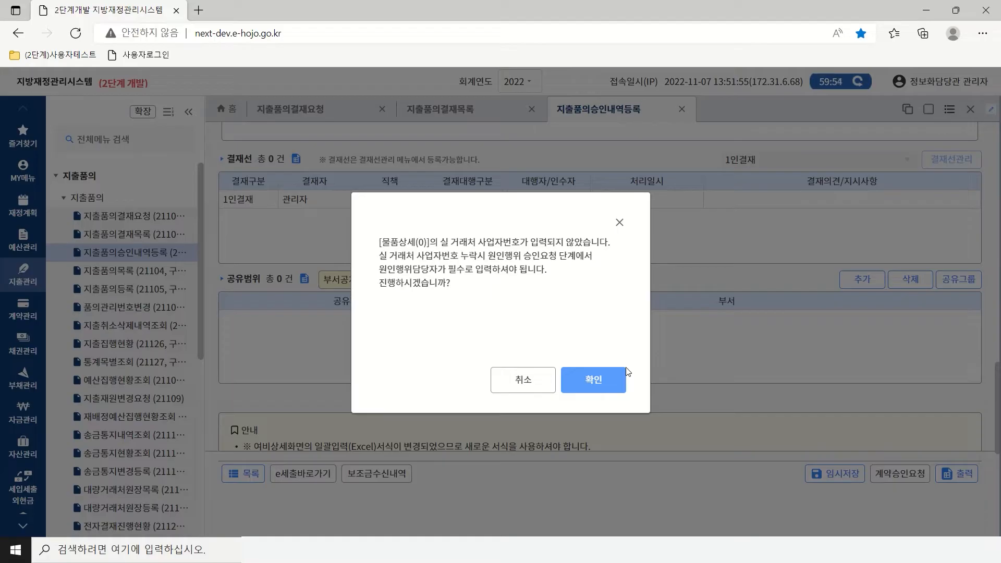
{"action": "left_click", "coordinate": [589, 384]}
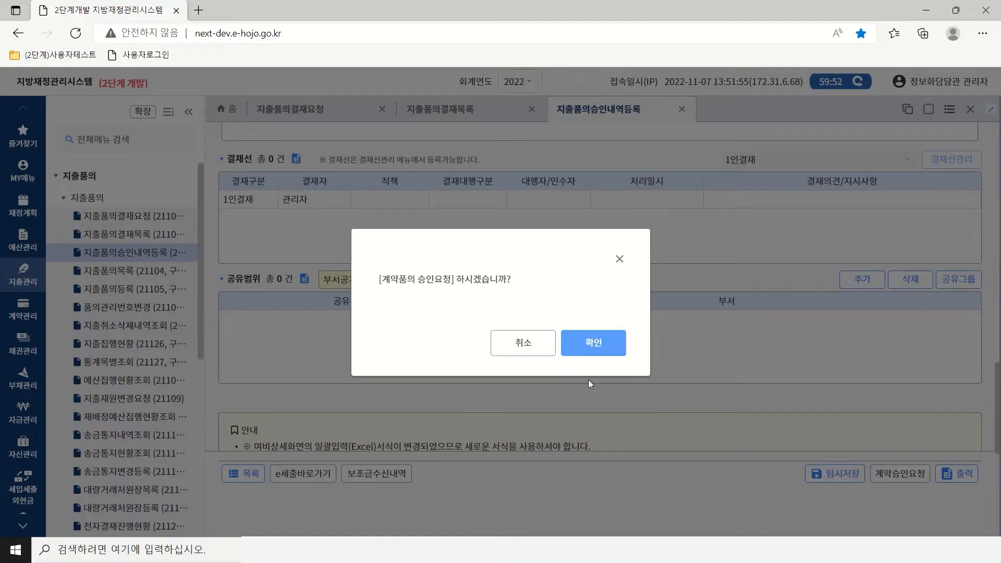
{"action": "left_click", "coordinate": [595, 345]}
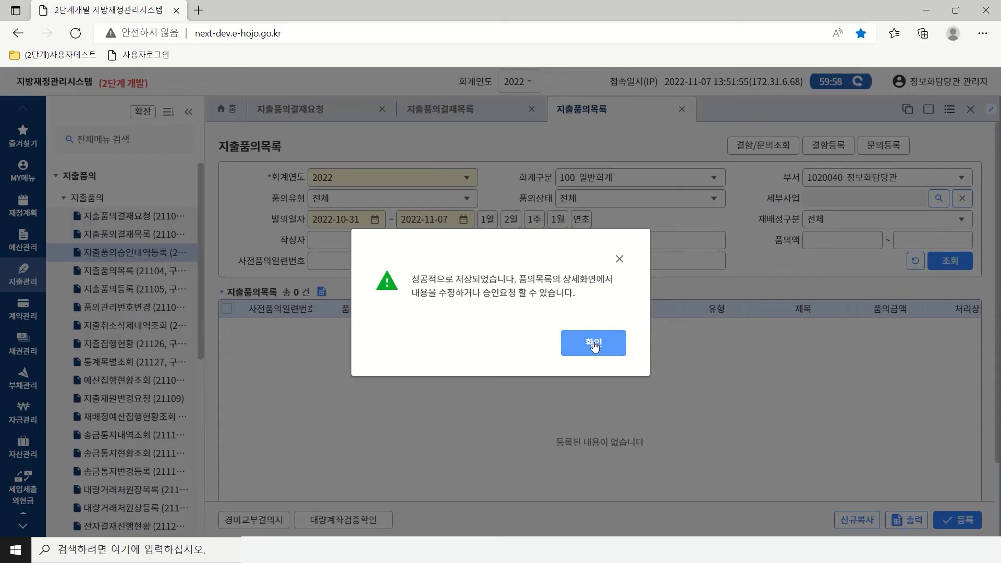
{"action": "left_click", "coordinate": [593, 343]}
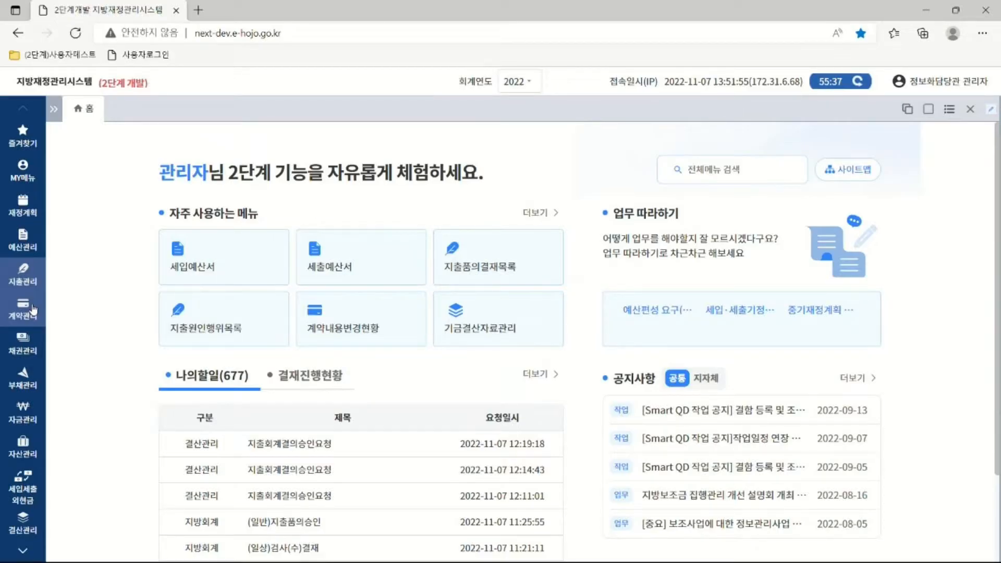
Open 계약요청관리 (30101), list today's requests, and open the 1,300,000-won 일반계약-공사 one.
{"action": "left_click", "coordinate": [32, 310]}
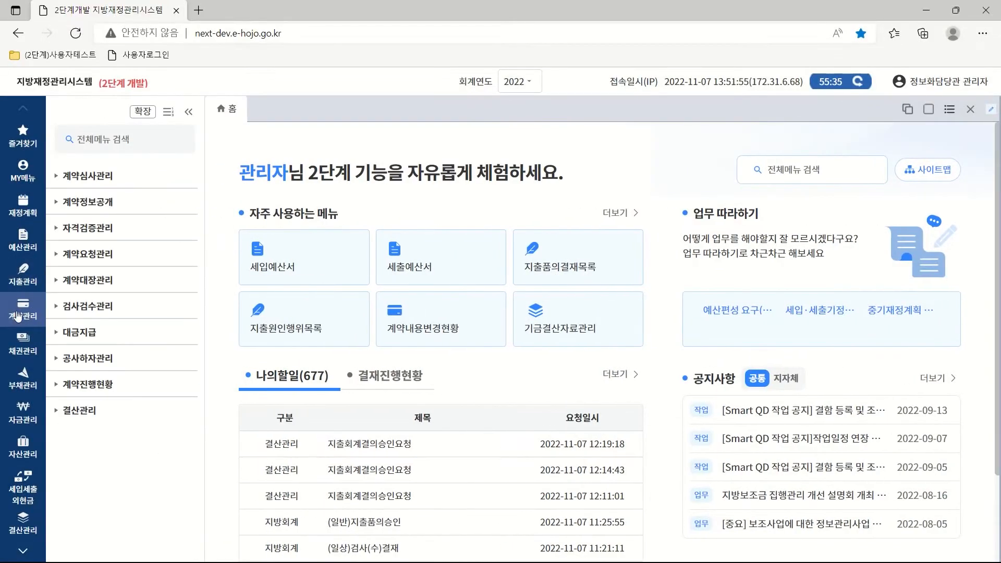
{"action": "left_click", "coordinate": [92, 255]}
{"action": "left_click", "coordinate": [96, 276]}
{"action": "left_click", "coordinate": [118, 296]}
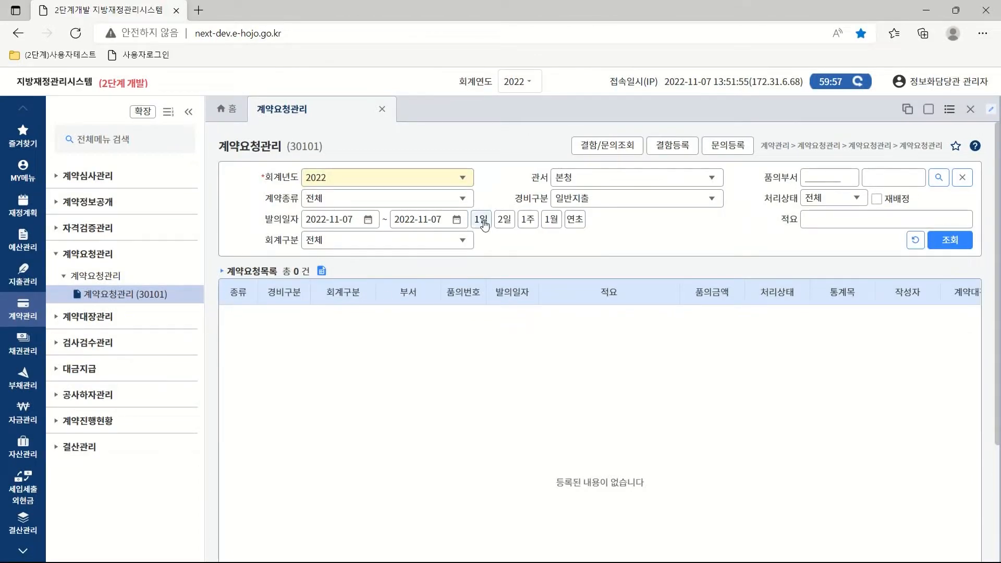
{"action": "left_click", "coordinate": [959, 242]}
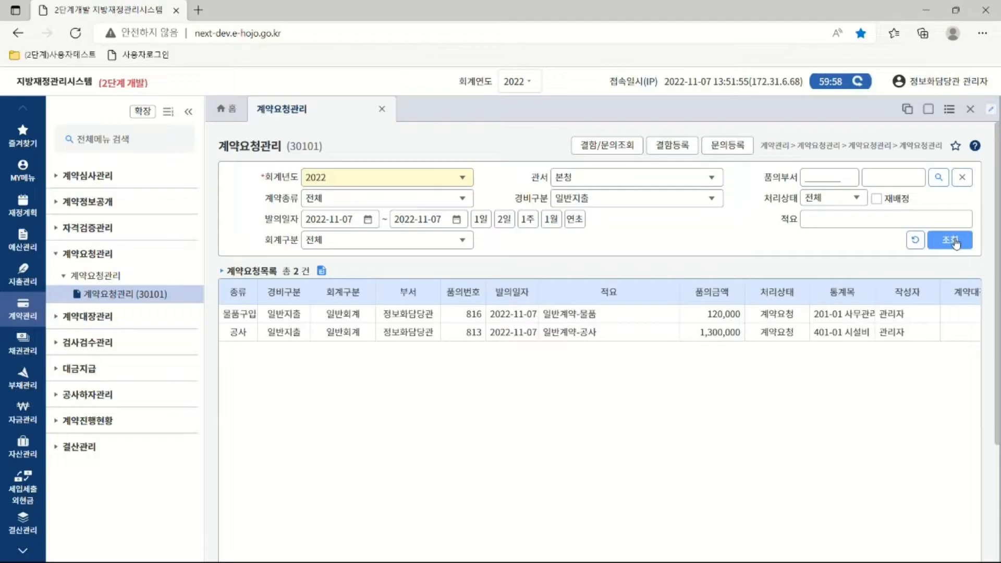
{"action": "double_click", "coordinate": [566, 332]}
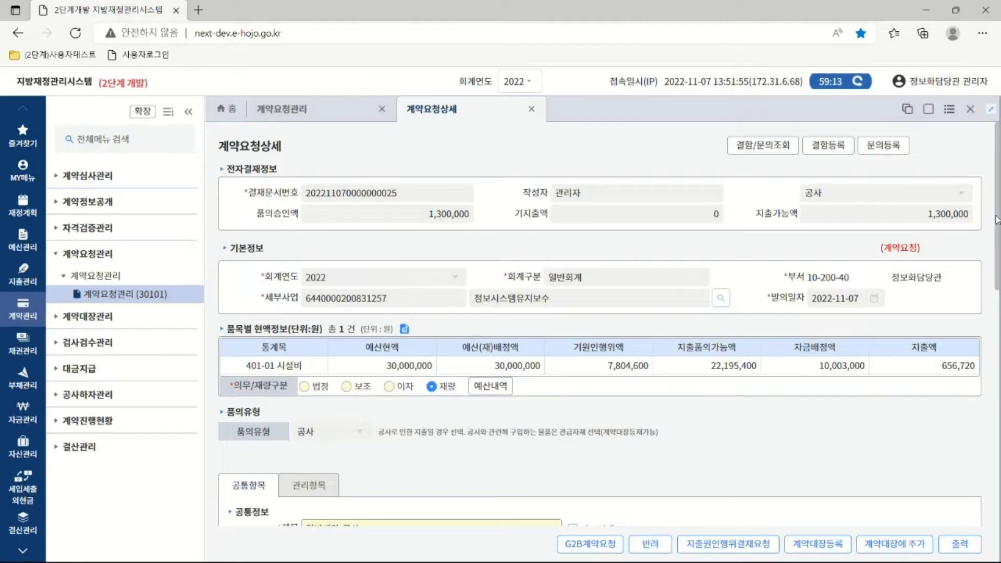
{"action": "left_click_drag", "start_coordinate": [997, 219], "coordinate": [997, 336]}
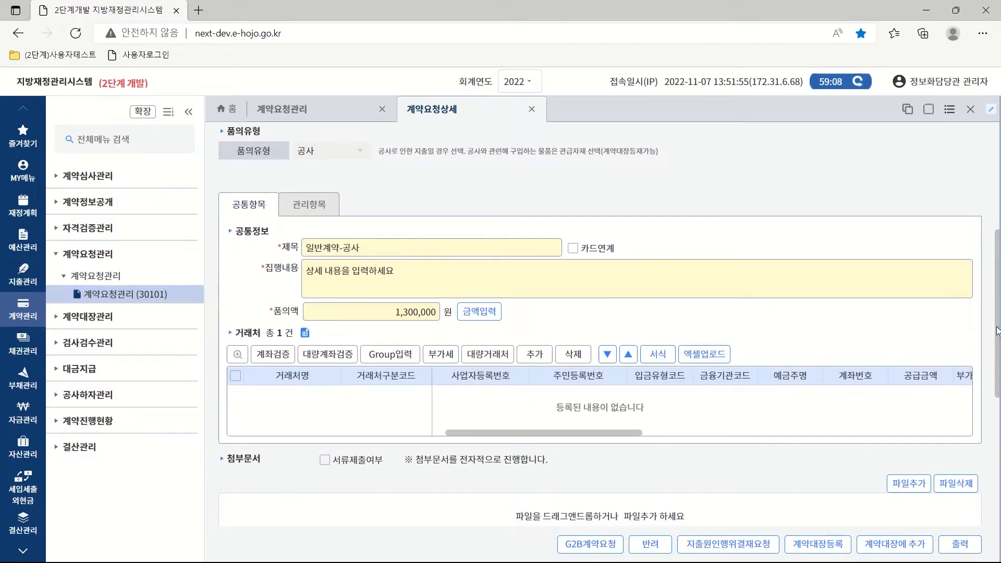
{"action": "left_click", "coordinate": [483, 315]}
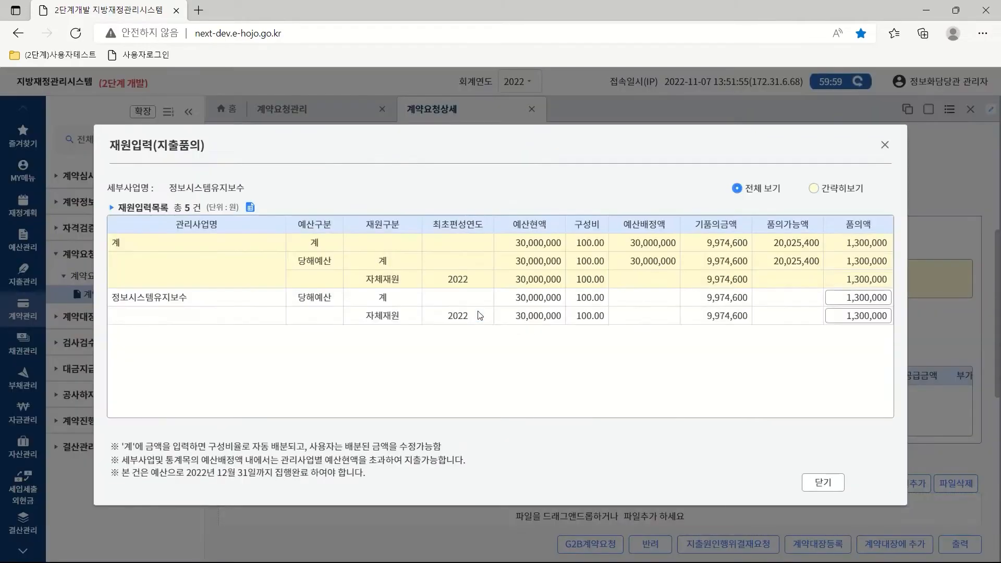
{"action": "left_click", "coordinate": [843, 298]}
{"action": "left_click", "coordinate": [840, 317]}
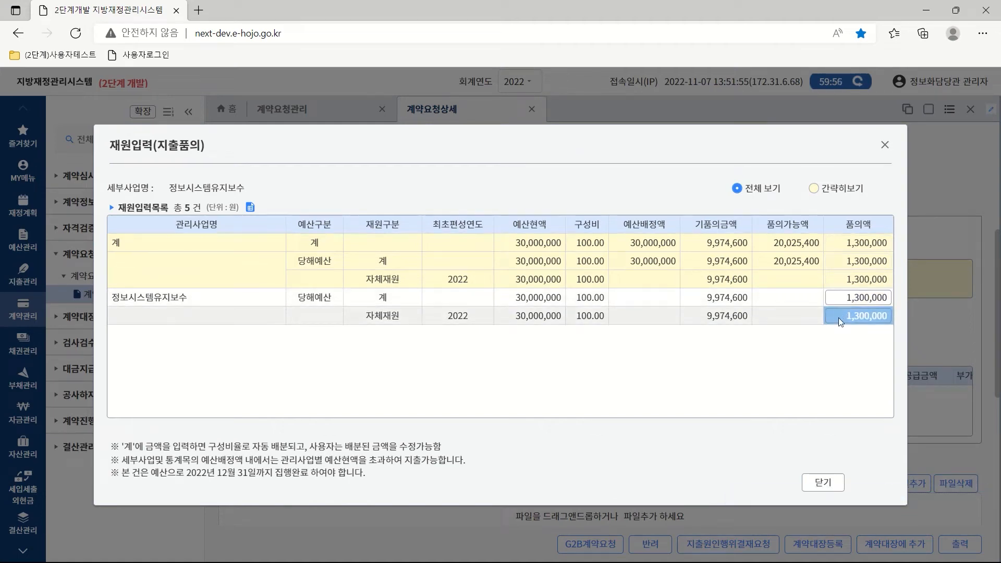
{"action": "left_click", "coordinate": [816, 489]}
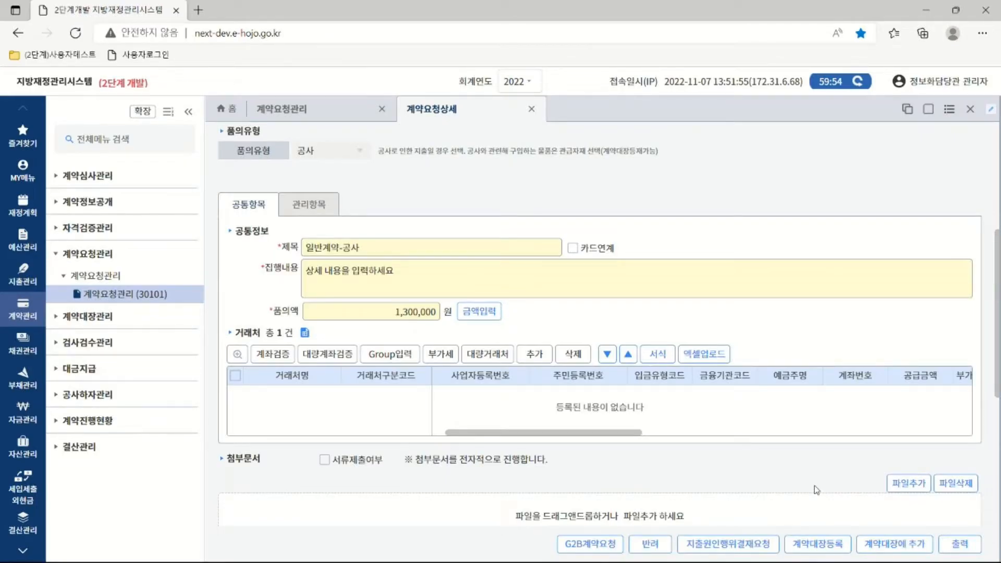
Add 삼호씨앤엠(주) as the contract vendor via a 삼호 search.
{"action": "left_click", "coordinate": [530, 358]}
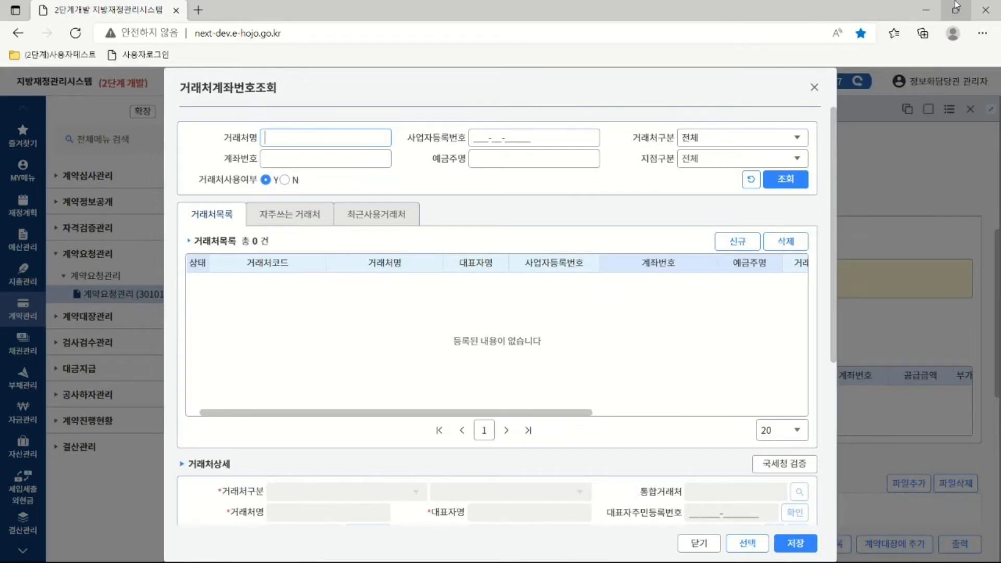
{"action": "type", "text": "삼호"}
{"action": "left_click", "coordinate": [784, 179]}
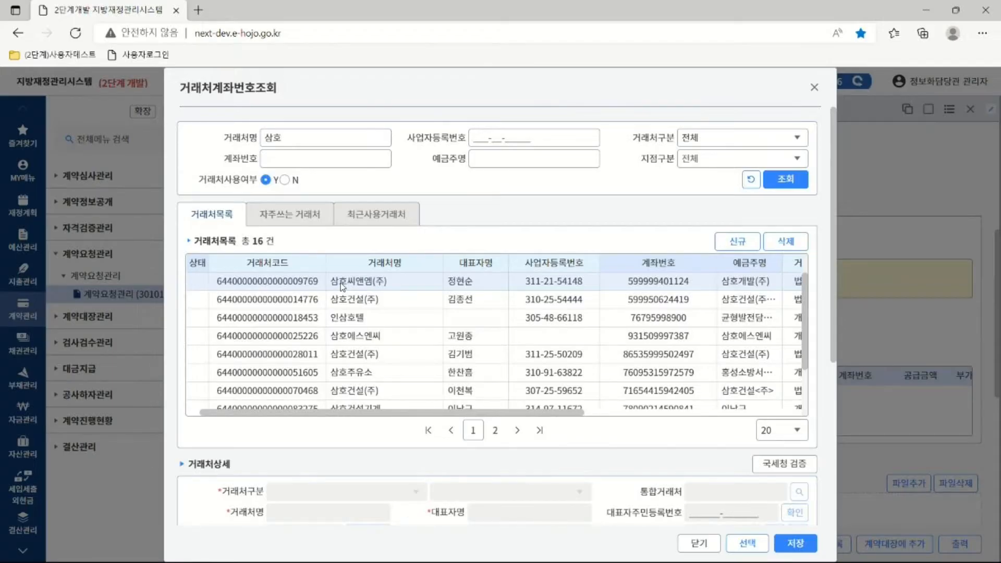
{"action": "double_click", "coordinate": [340, 282]}
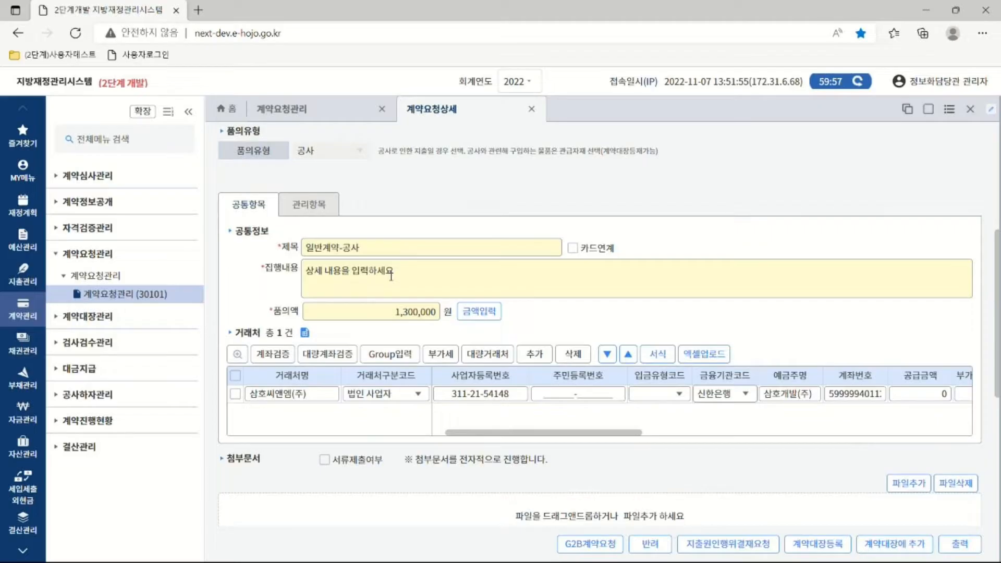
Set the vendor's 입금유형코드 to 계좌이체 and verify its bank account.
{"action": "left_click", "coordinate": [236, 395]}
{"action": "left_click", "coordinate": [680, 394]}
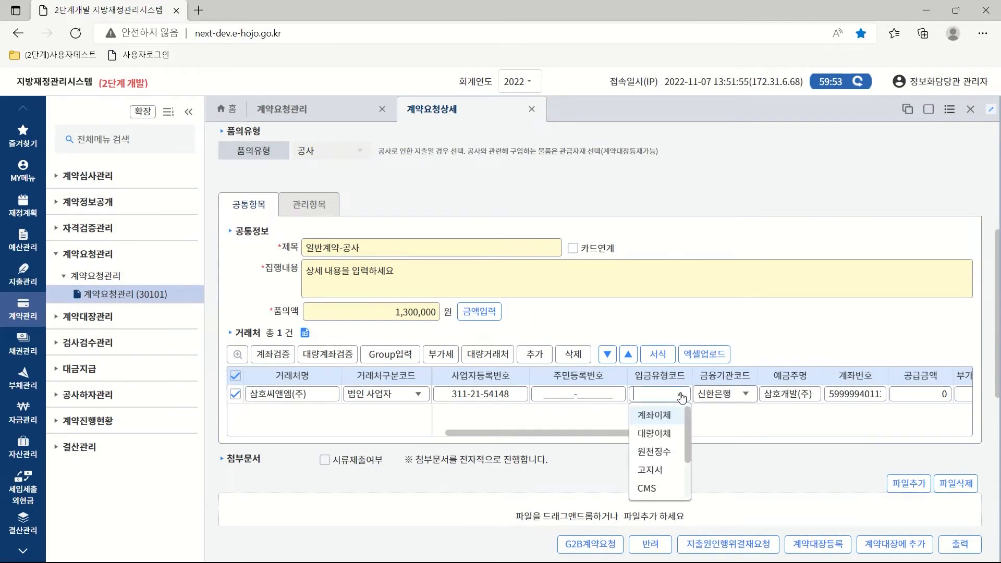
{"action": "left_click", "coordinate": [657, 416]}
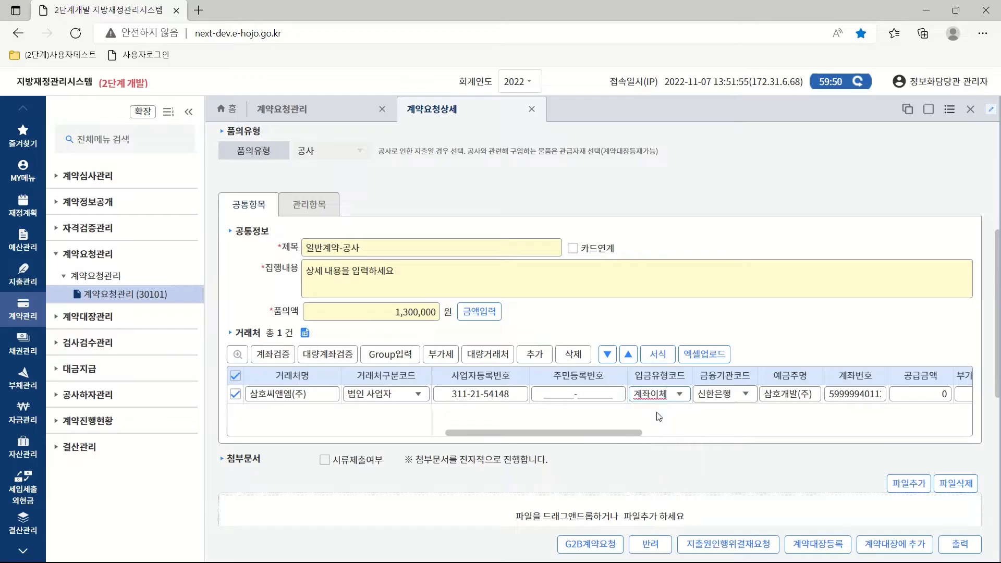
{"action": "left_click", "coordinate": [273, 355]}
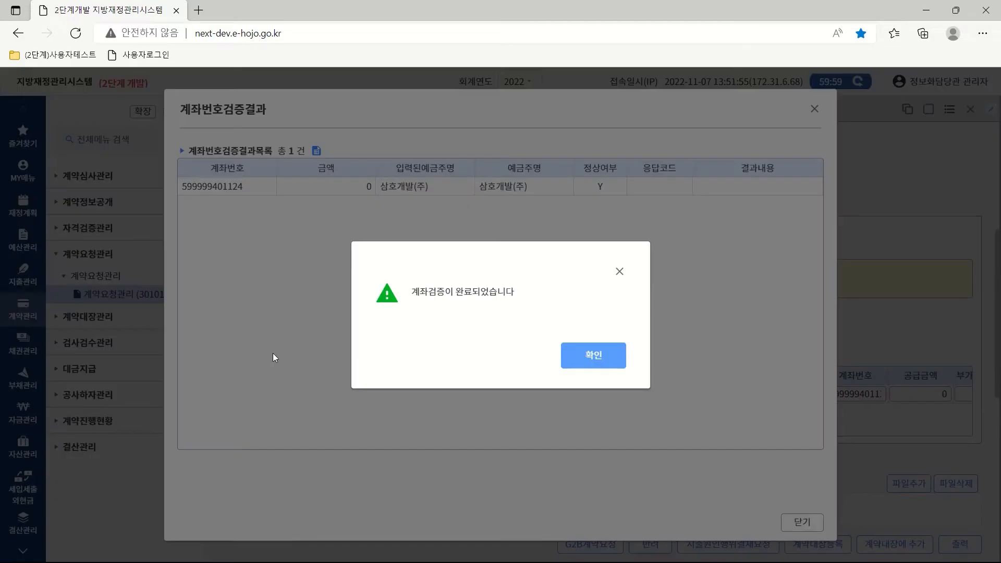
{"action": "left_click", "coordinate": [575, 354]}
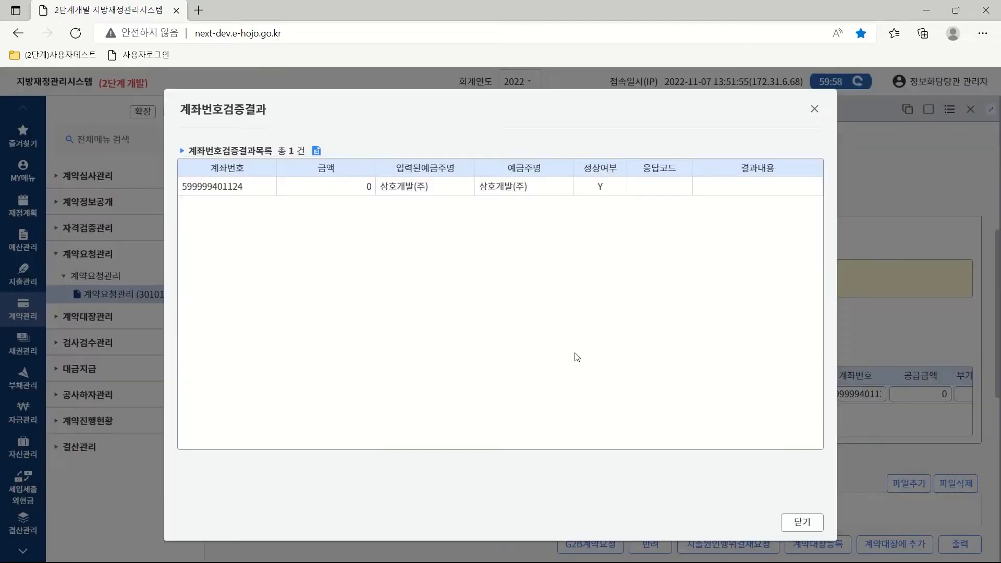
{"action": "left_click", "coordinate": [793, 519]}
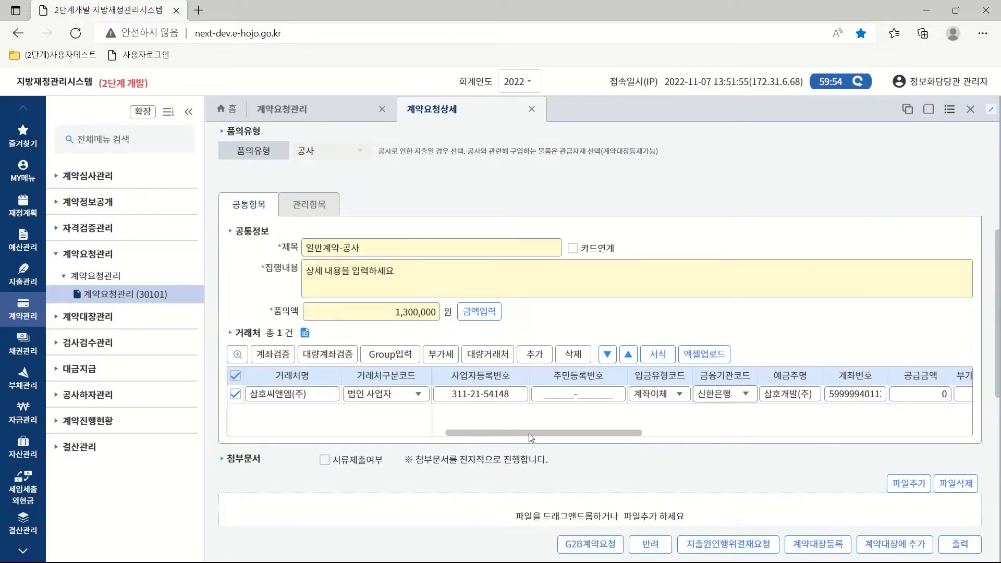
Enter 1,300,000 as 공급금액 and split it into 1,181,819 supply plus 118,181 VAT.
{"action": "left_click_drag", "start_coordinate": [528, 433], "coordinate": [626, 442]}
{"action": "left_click", "coordinate": [666, 393]}
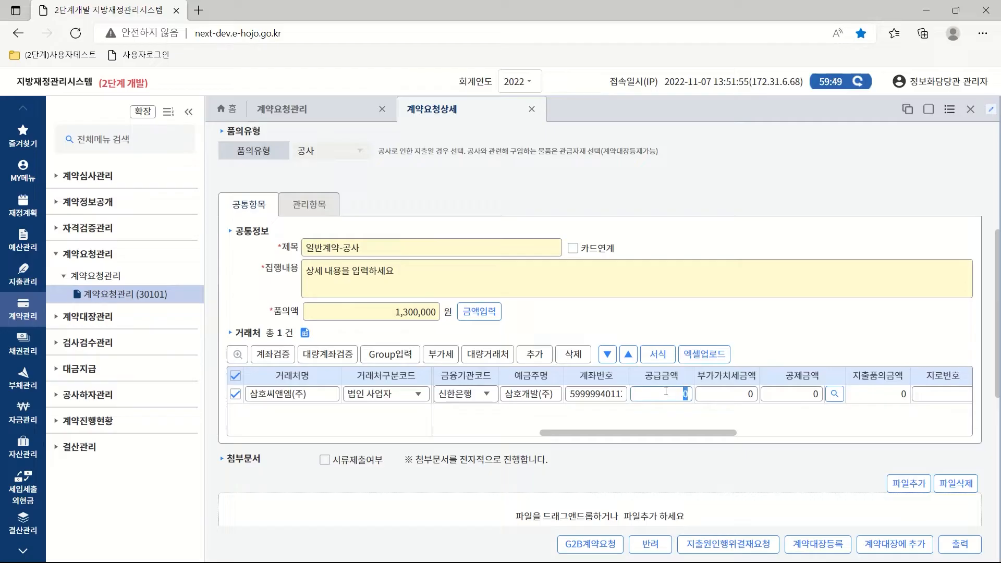
{"action": "type", "text": "1,300,000"}
{"action": "key", "text": "Tab"}
{"action": "left_click", "coordinate": [447, 355]}
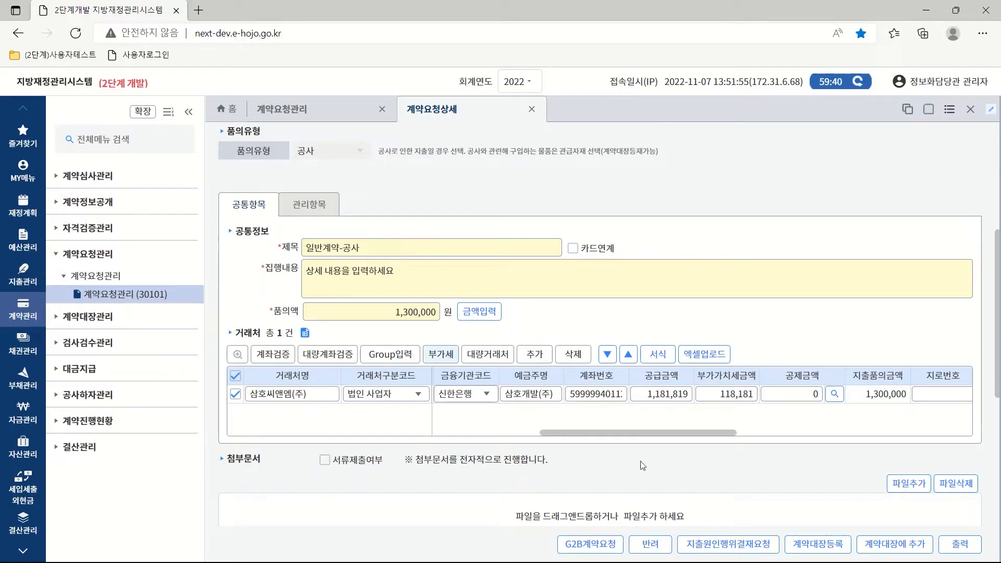
{"action": "left_click_drag", "start_coordinate": [662, 437], "coordinate": [553, 438]}
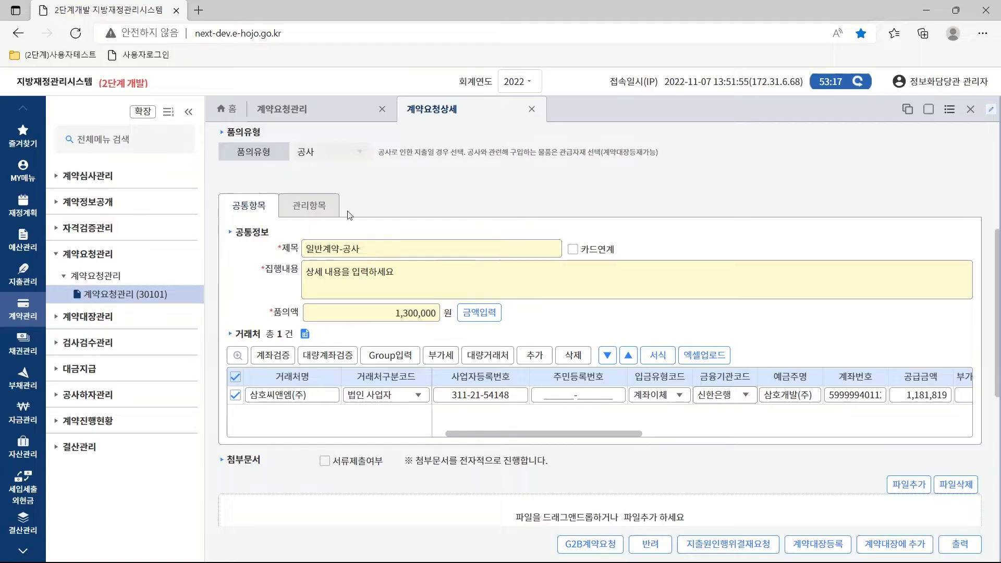
On the 관리항목 tab, make 관리자 of 정보화담당관 the 검수자.
{"action": "left_click", "coordinate": [311, 209]}
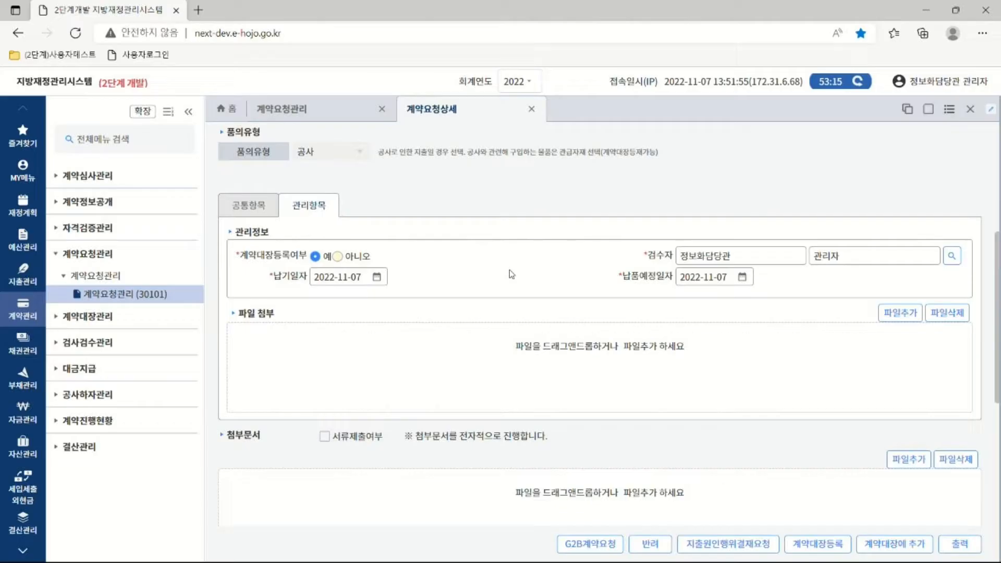
{"action": "left_click", "coordinate": [953, 255]}
{"action": "left_click", "coordinate": [342, 139]}
{"action": "type", "text": "괜리자"}
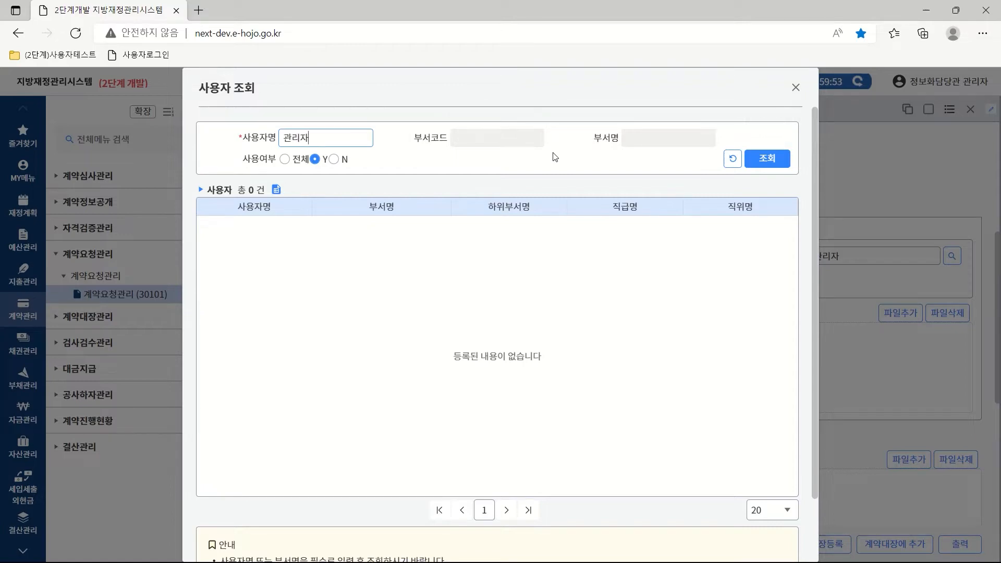
{"action": "key", "text": "Return"}
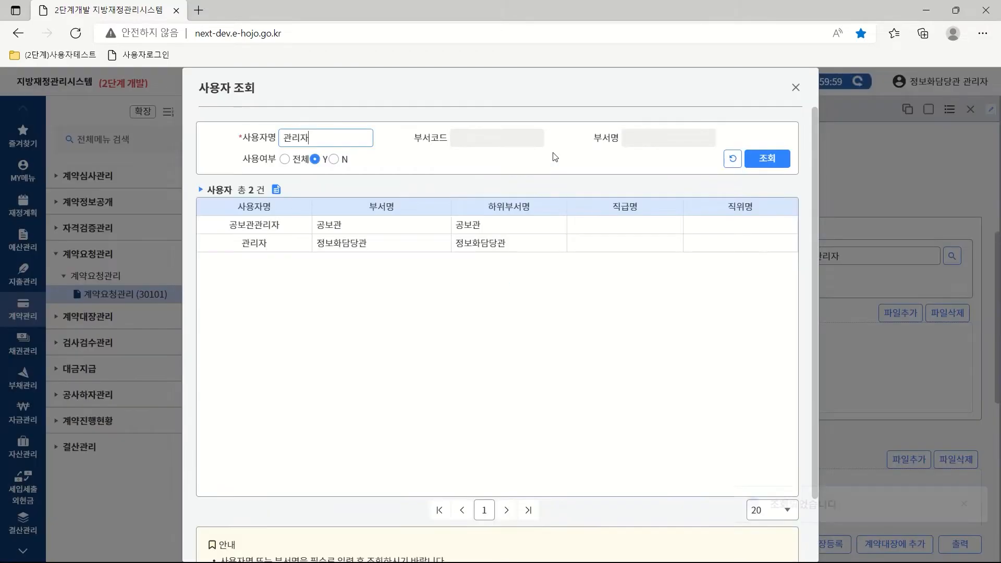
{"action": "double_click", "coordinate": [348, 249]}
Set both 납기일자 and 납품예정일자 to 2022-11-14.
{"action": "left_click", "coordinate": [376, 277]}
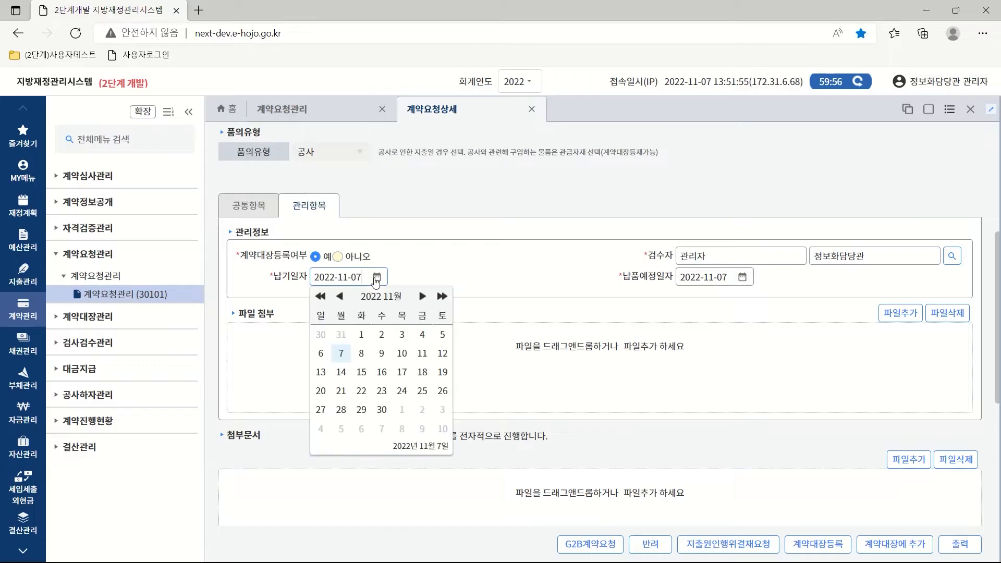
{"action": "left_click", "coordinate": [341, 372]}
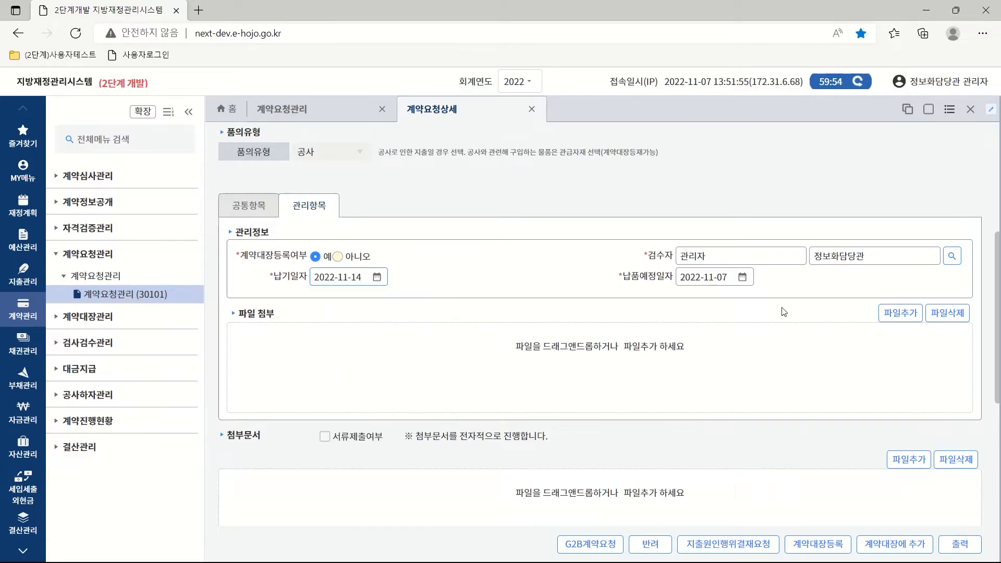
{"action": "left_click", "coordinate": [742, 276]}
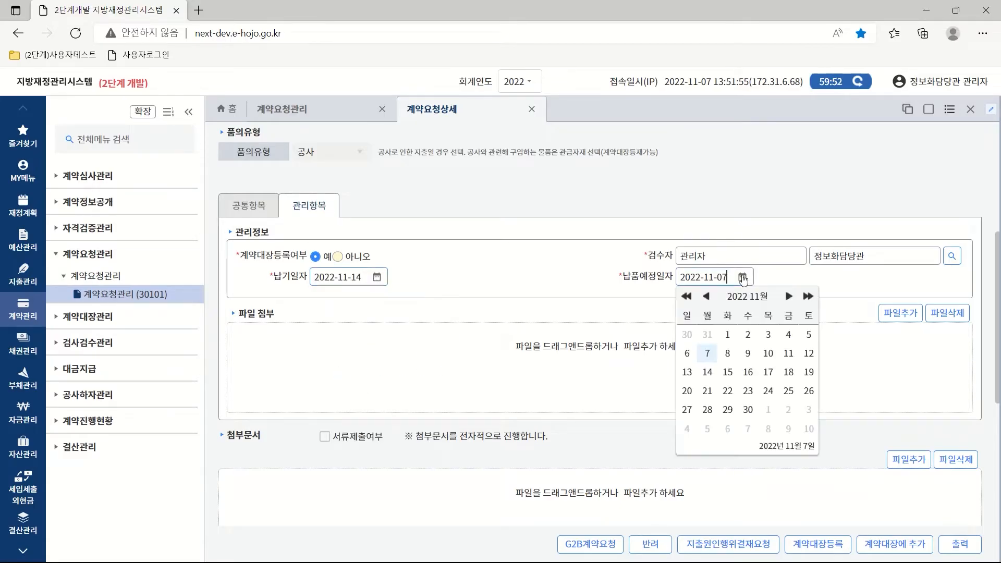
{"action": "left_click", "coordinate": [708, 372]}
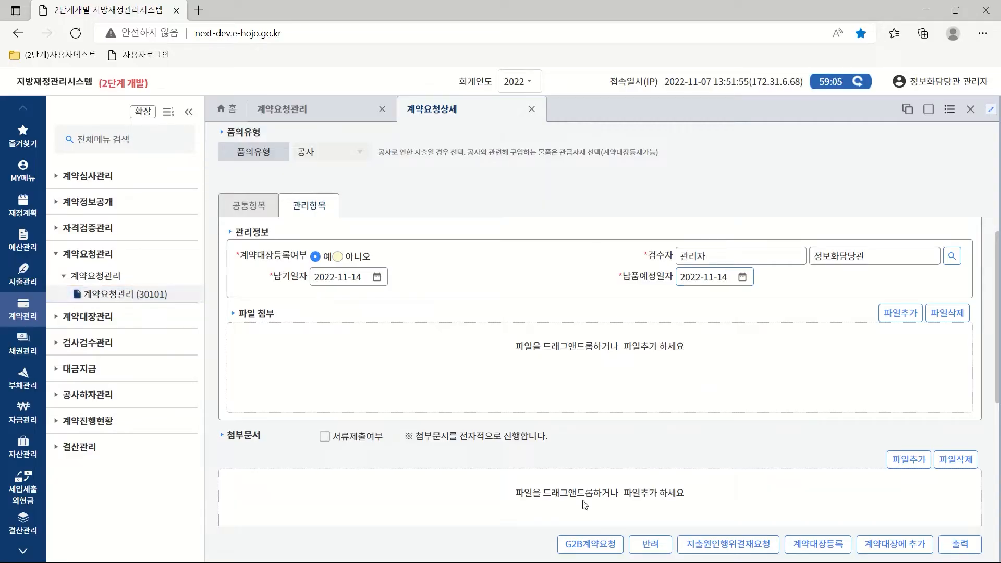
{"action": "left_click", "coordinate": [598, 548]}
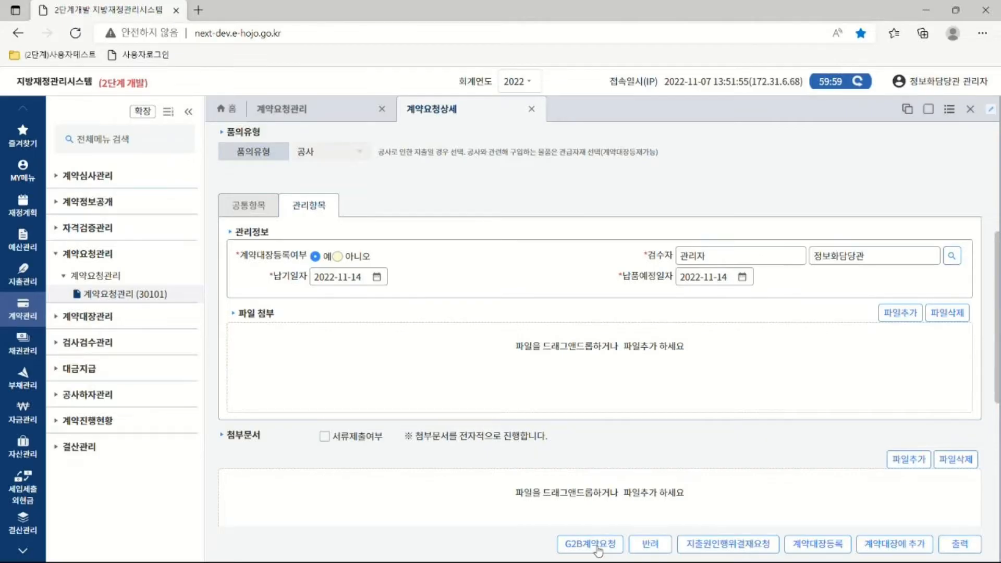
{"action": "left_click", "coordinate": [595, 544]}
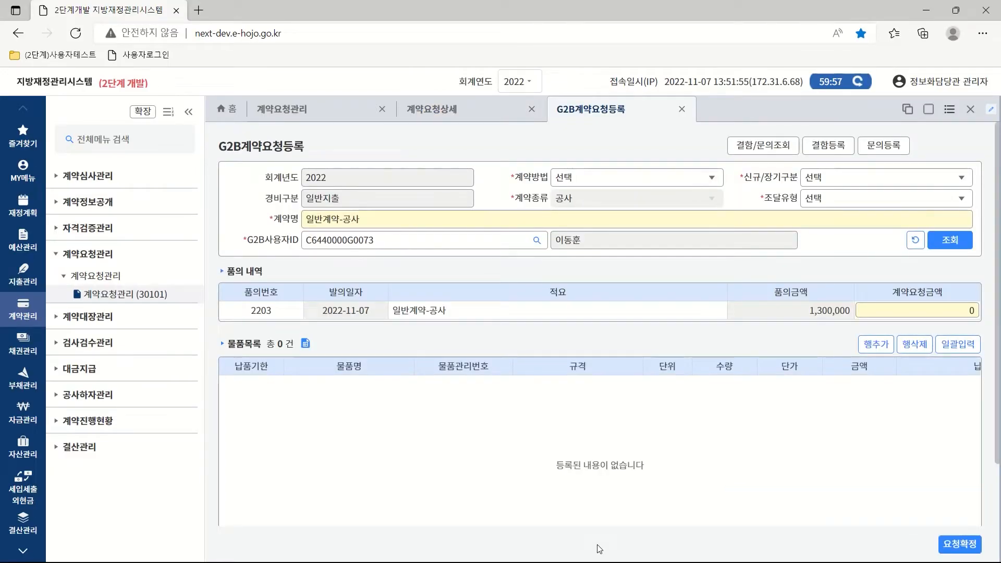
{"action": "left_click", "coordinate": [682, 110]}
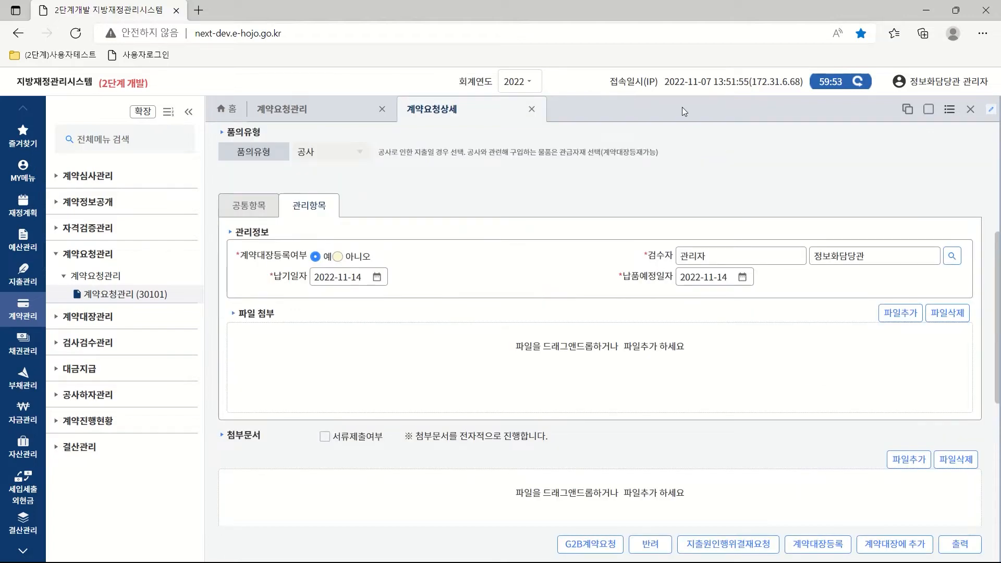
Fill the expenditure approval request with the 원인행위 approval line and department sharing, then submit.
{"action": "left_click", "coordinate": [724, 545]}
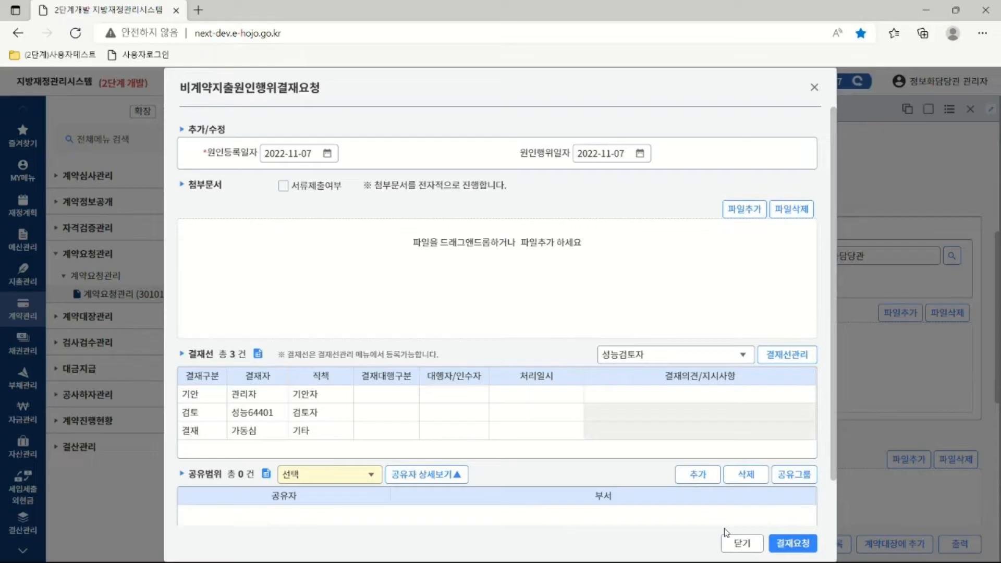
{"action": "left_click", "coordinate": [742, 355]}
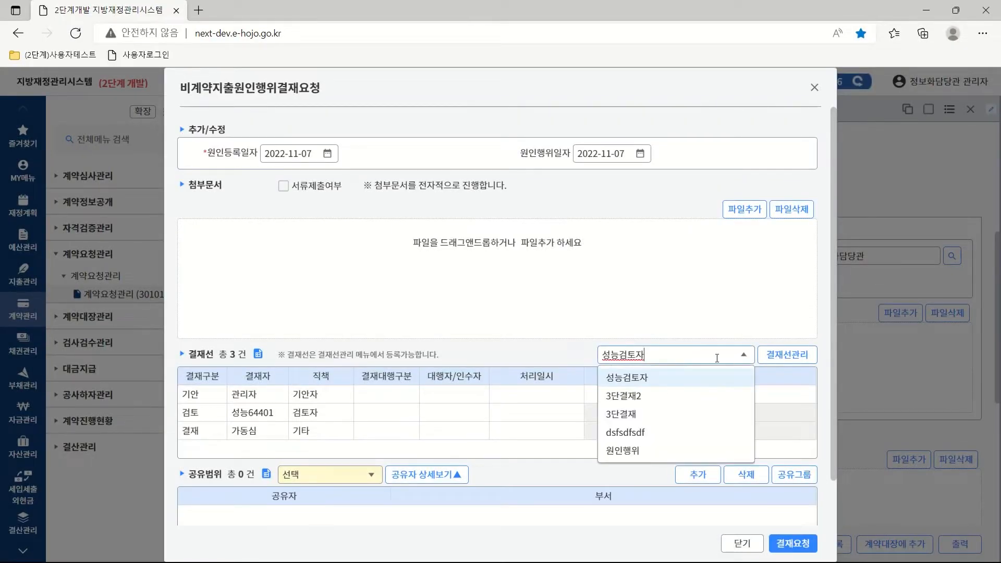
{"action": "left_click", "coordinate": [635, 450]}
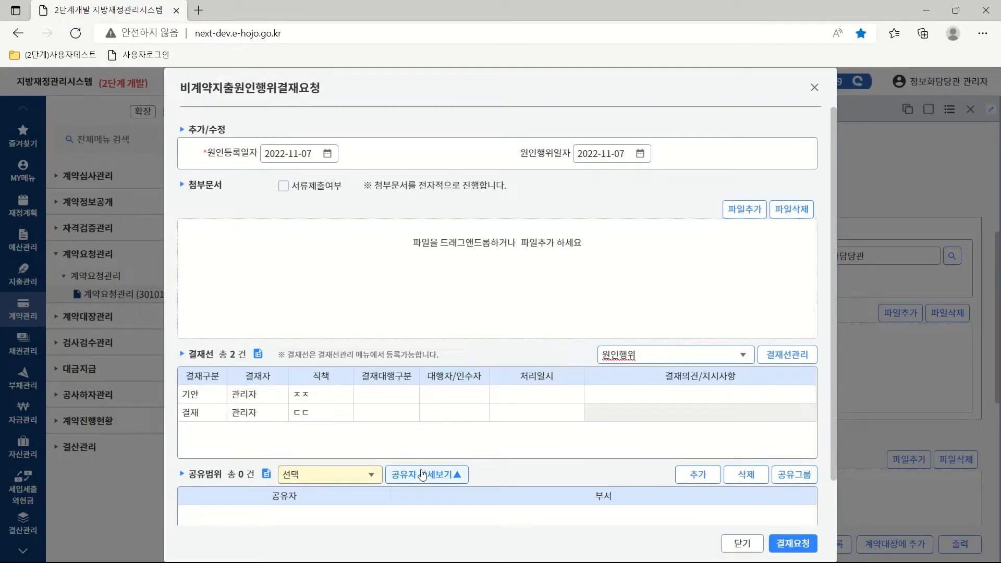
{"action": "left_click", "coordinate": [368, 477]}
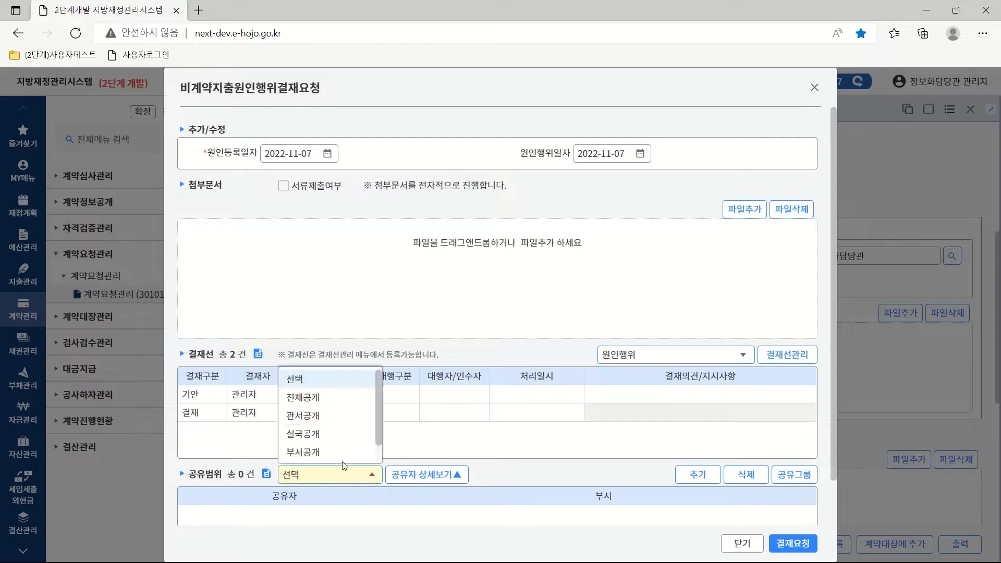
{"action": "left_click", "coordinate": [311, 452]}
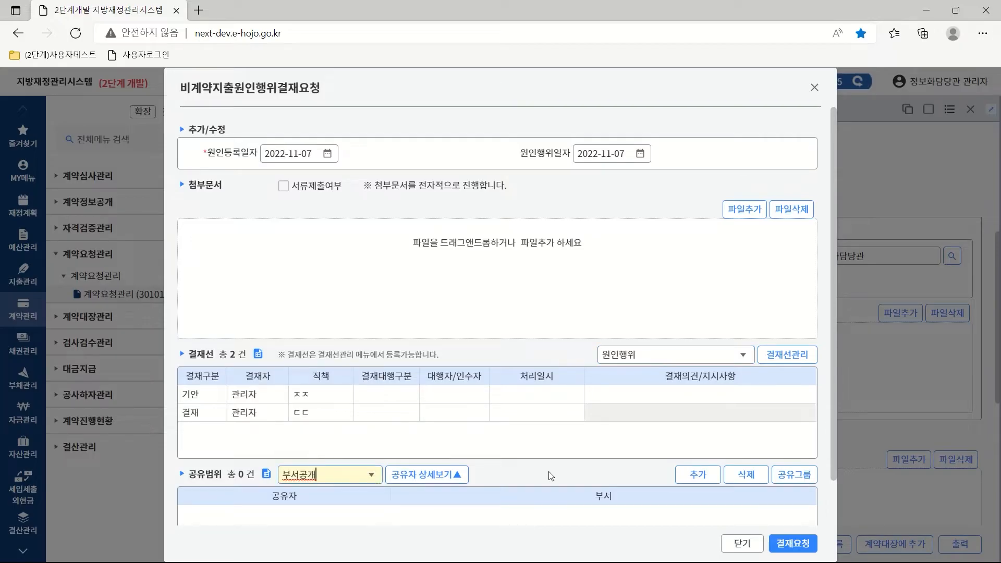
{"action": "left_click", "coordinate": [796, 546]}
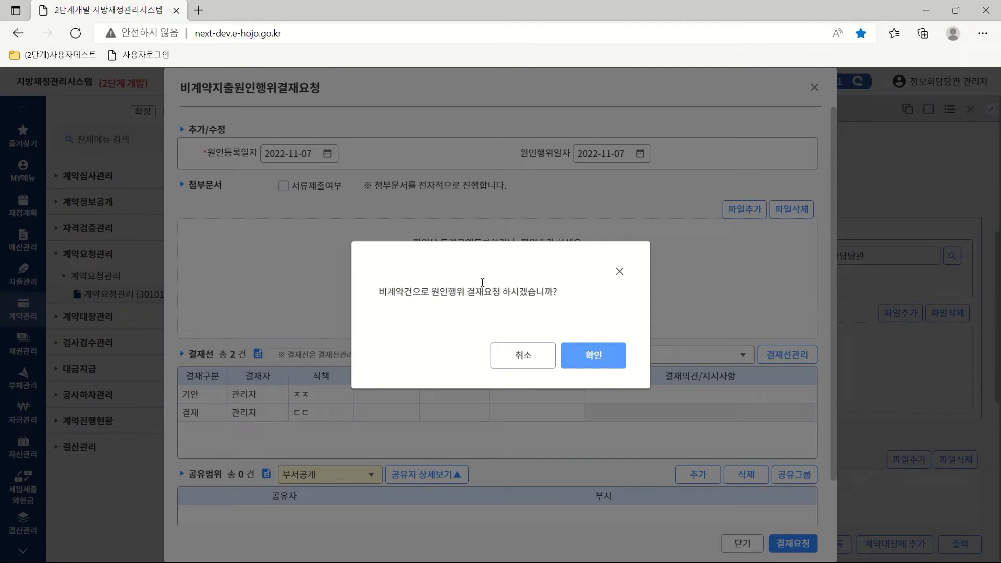
Cancel the non-contract approval request and close the 비계약지출원인행위결재요청 window.
{"action": "left_click", "coordinate": [520, 358]}
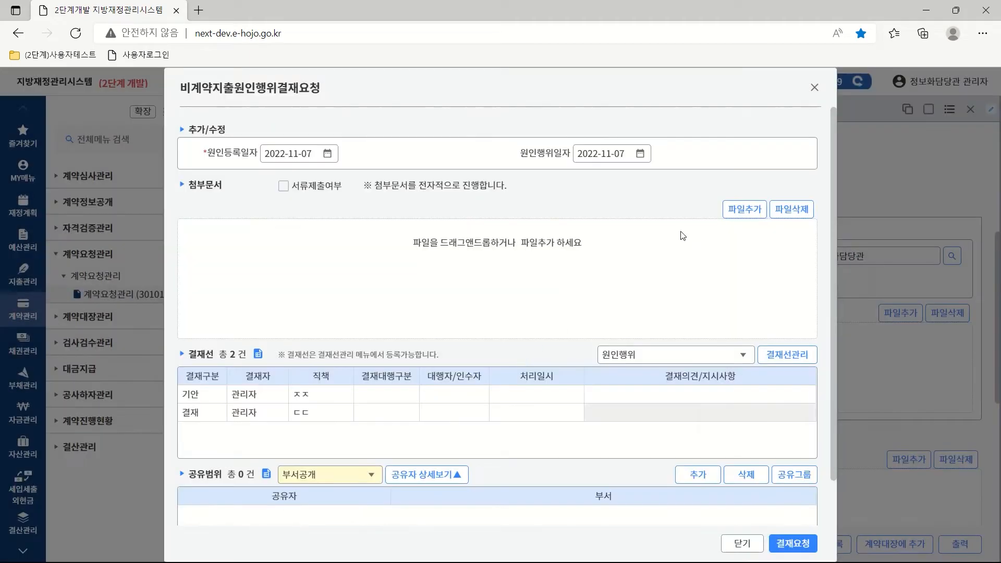
{"action": "left_click", "coordinate": [813, 88]}
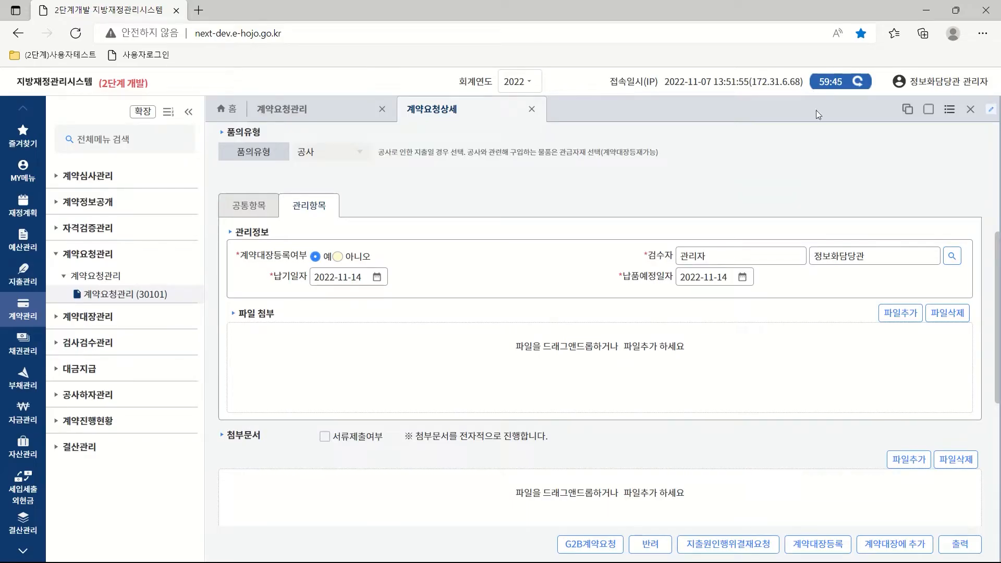
{"action": "left_click", "coordinate": [910, 539]}
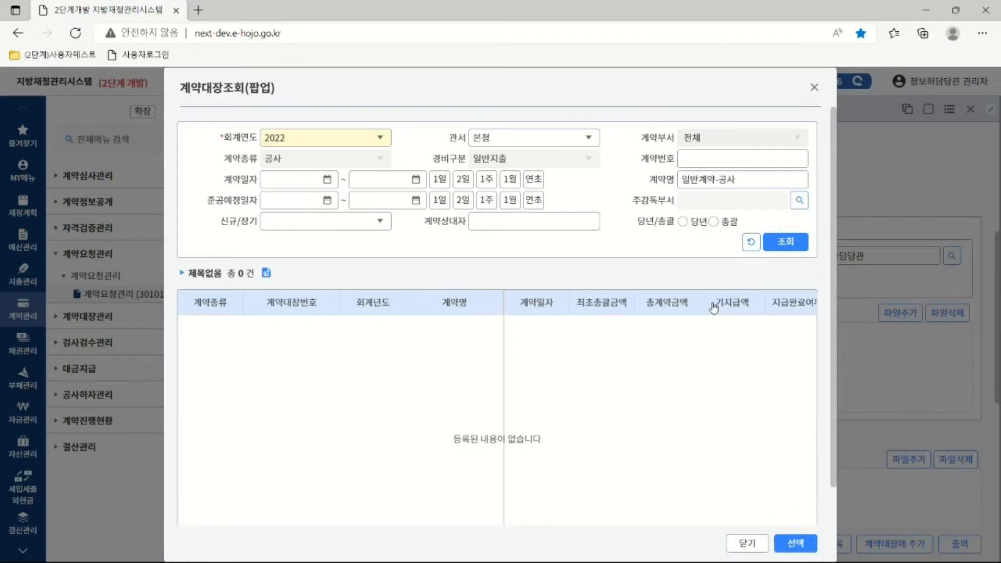
{"action": "left_click", "coordinate": [815, 89]}
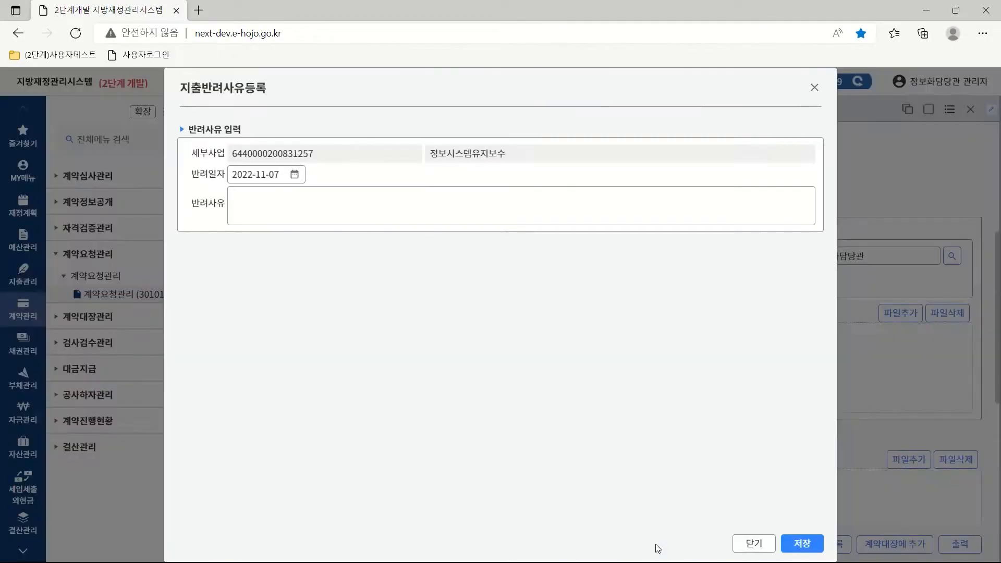
{"action": "left_click", "coordinate": [651, 545]}
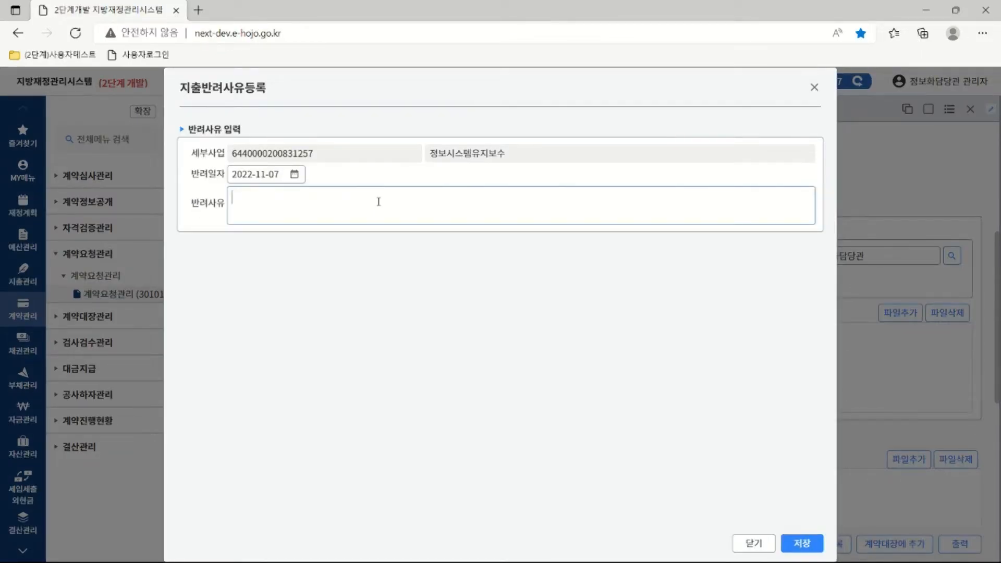
{"action": "type", "text": "반려"}
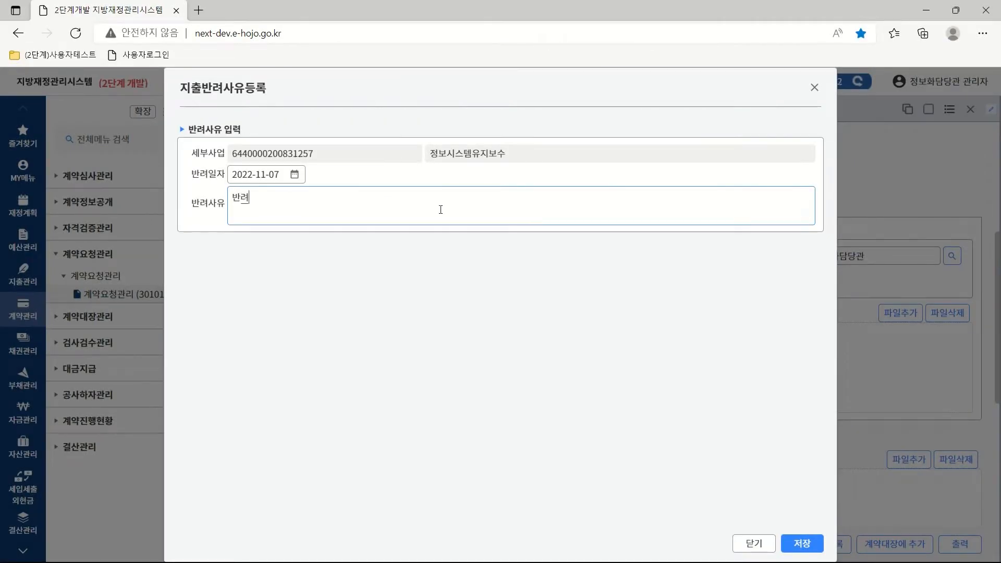
{"action": "type", "text": "상유 입력"}
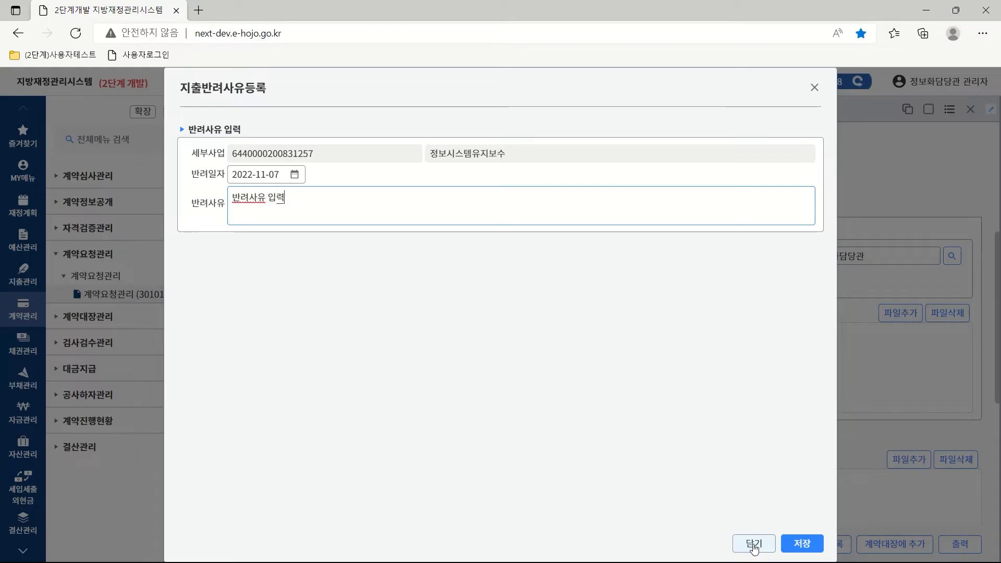
{"action": "left_click", "coordinate": [753, 543]}
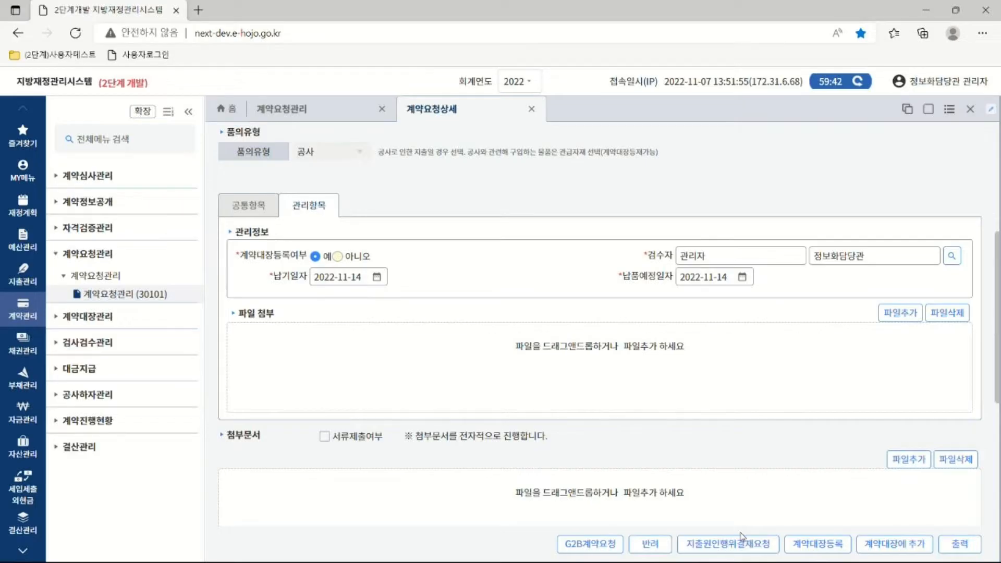
Start 계약대장등록, keeping 전자계약, 총액계약, 종합, 공사 and 공사 in the dropdowns.
{"action": "left_click", "coordinate": [818, 545]}
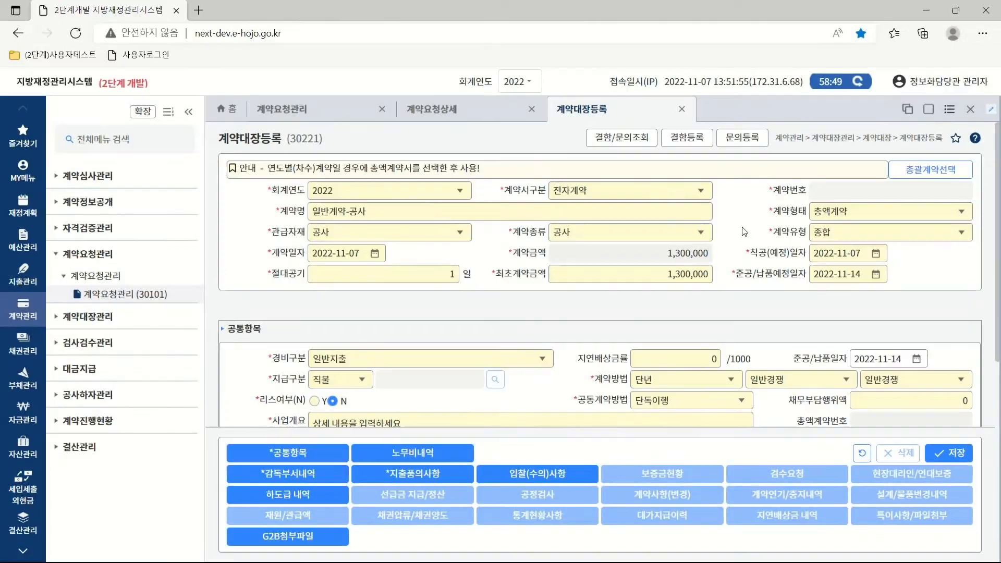
{"action": "left_click", "coordinate": [702, 192]}
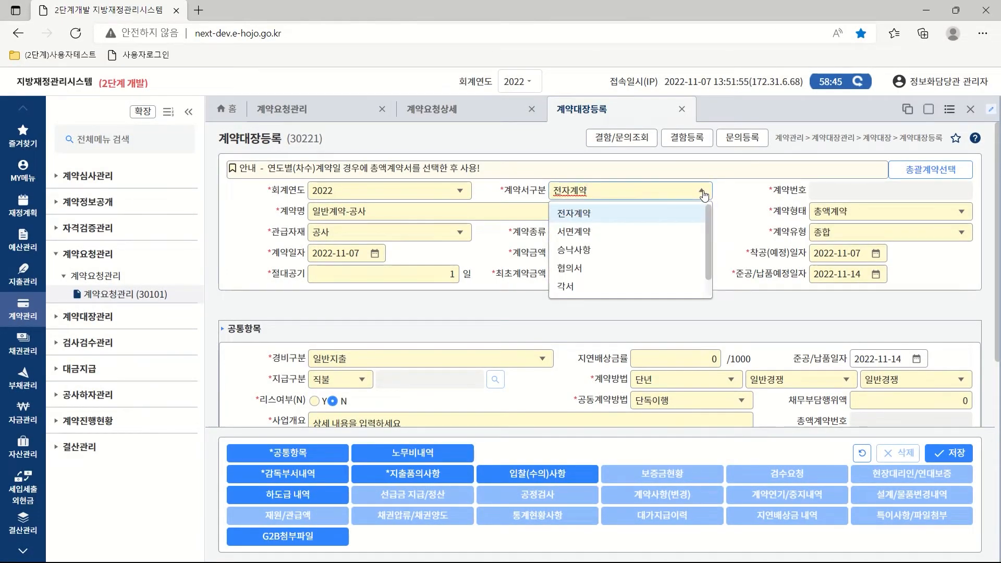
{"action": "left_click", "coordinate": [604, 214]}
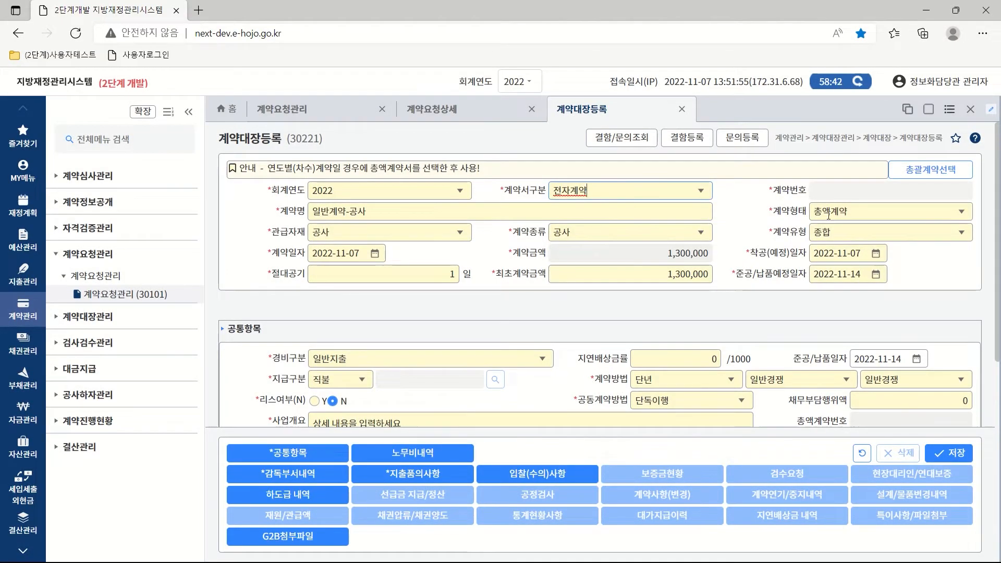
{"action": "left_click", "coordinate": [962, 212]}
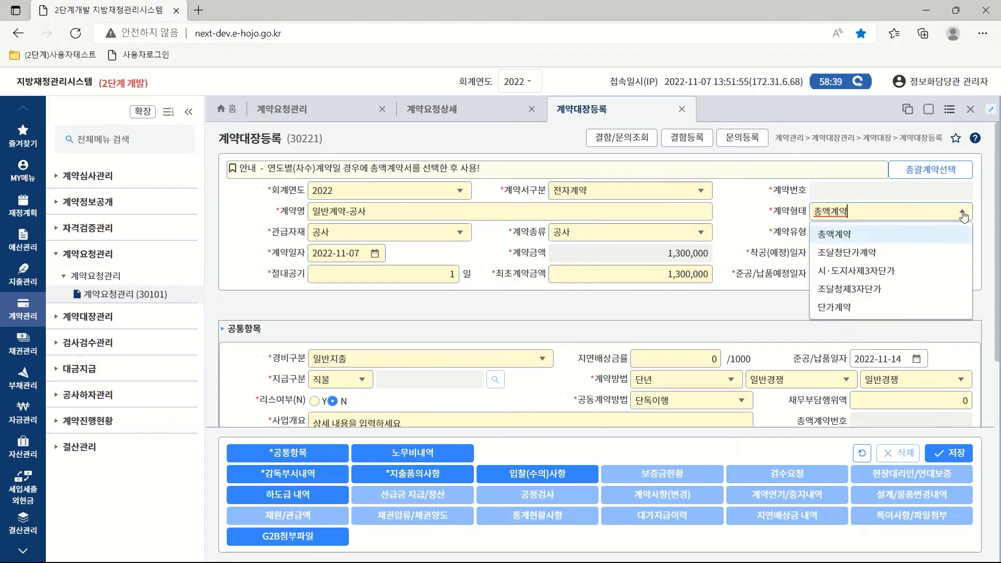
{"action": "left_click", "coordinate": [964, 236]}
{"action": "left_click", "coordinate": [964, 236]}
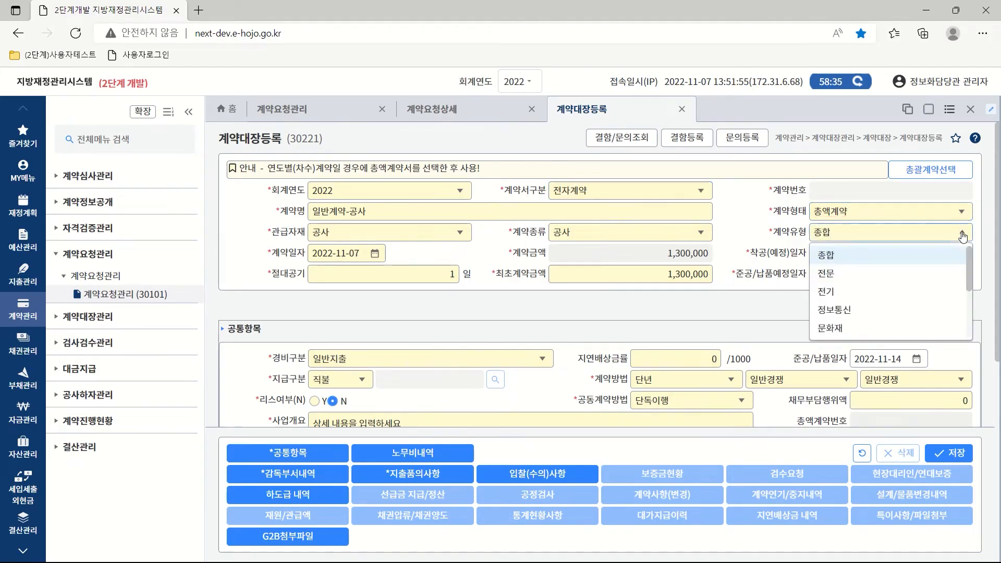
{"action": "left_click", "coordinate": [833, 260]}
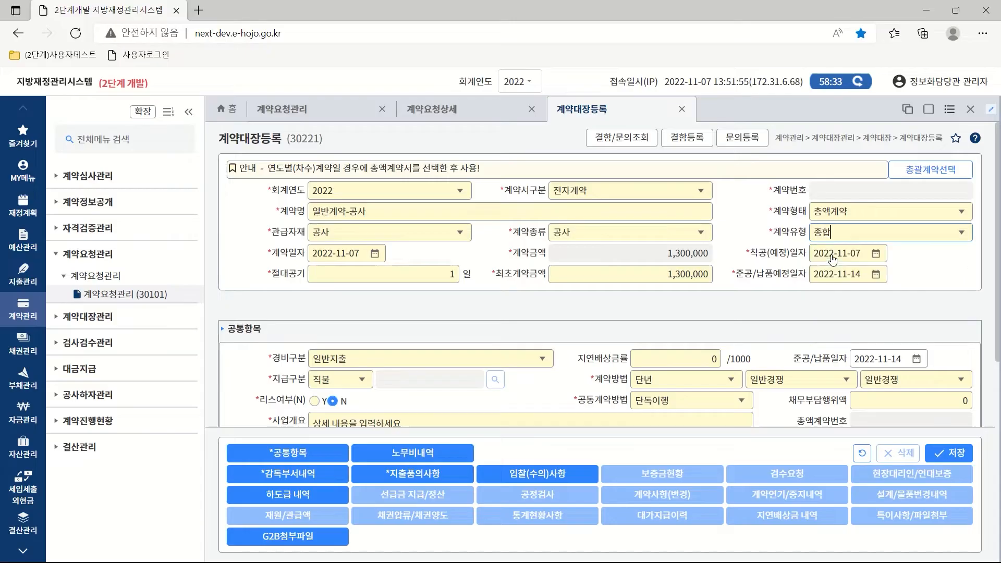
{"action": "left_click", "coordinate": [461, 235]}
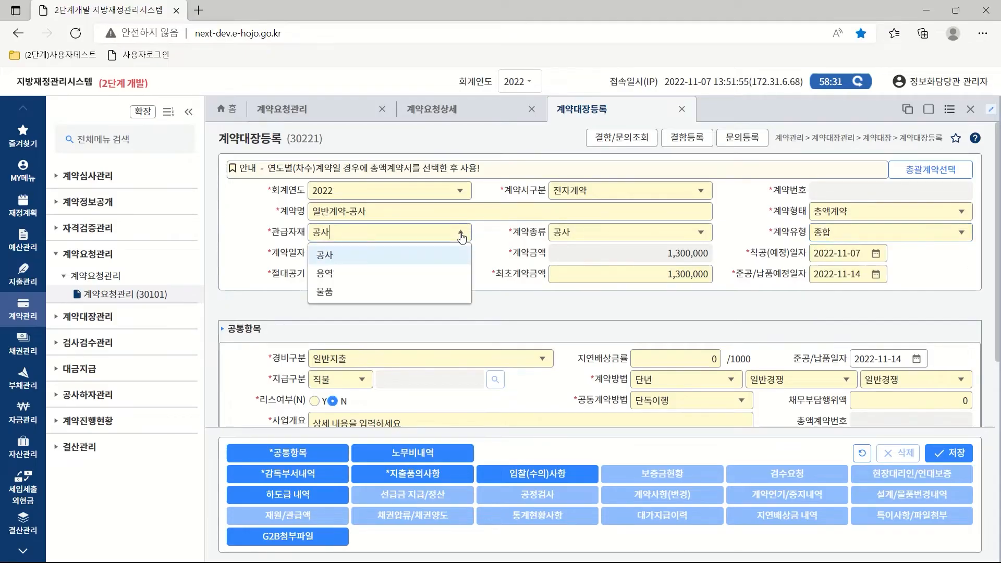
{"action": "left_click", "coordinate": [349, 256]}
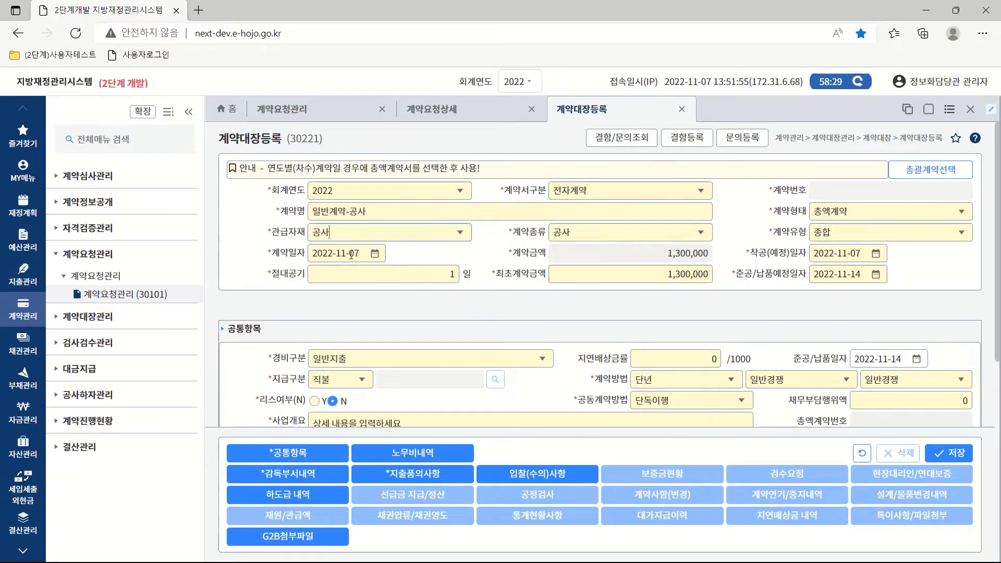
{"action": "left_click", "coordinate": [702, 235]}
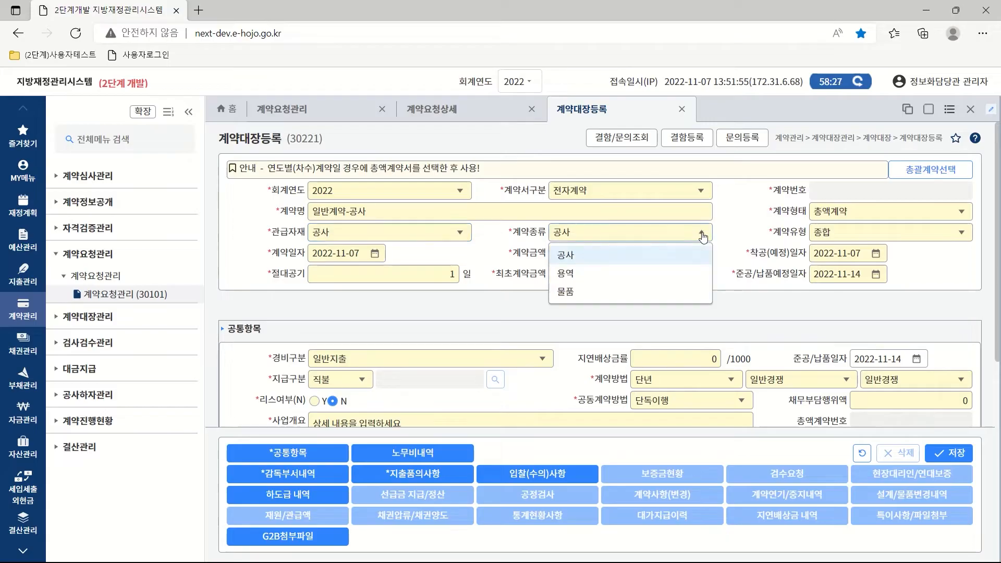
{"action": "left_click", "coordinate": [576, 258]}
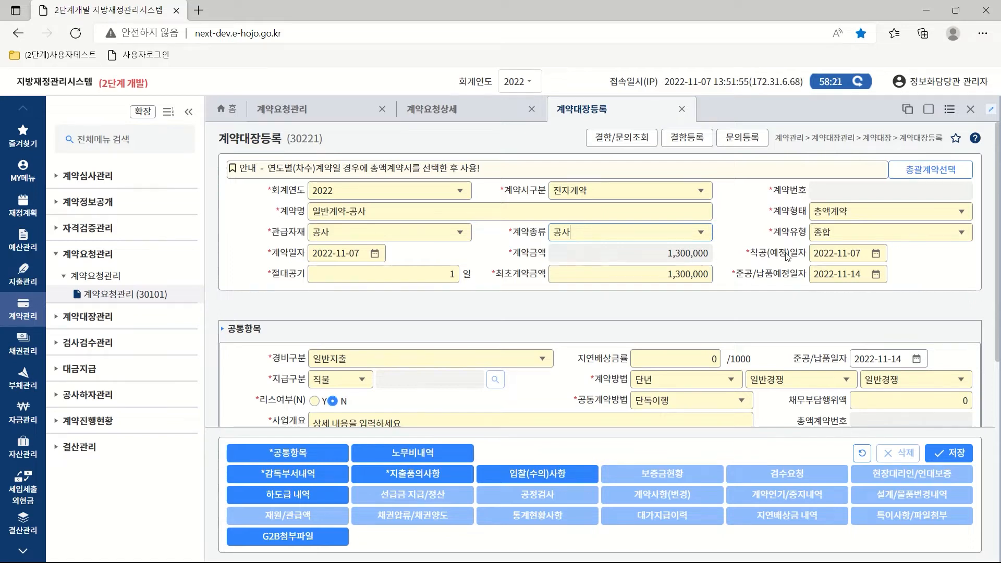
Keep the completion due date 2022-11-14 and set 절대공기 to 5 days.
{"action": "left_click", "coordinate": [877, 255]}
{"action": "left_click", "coordinate": [878, 256]}
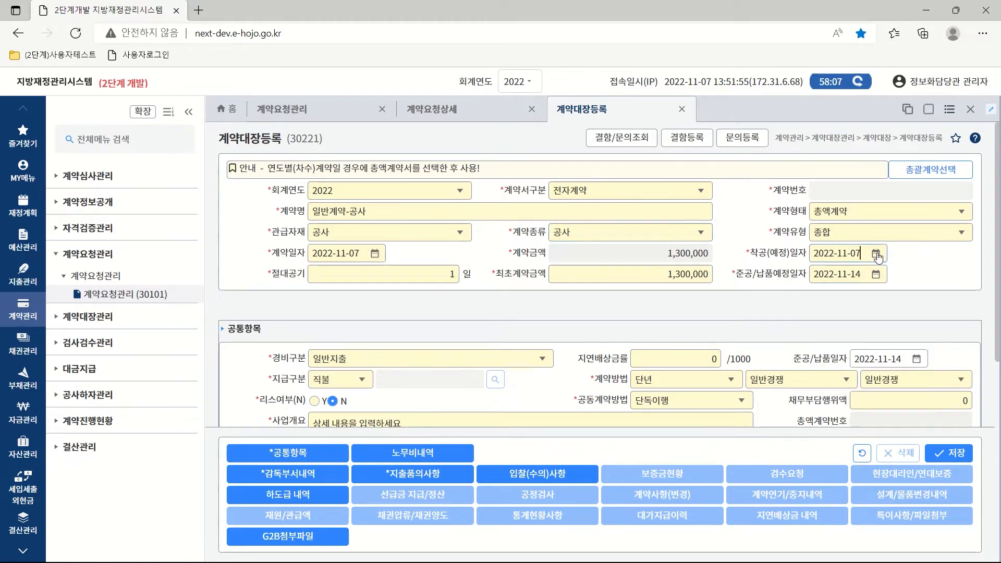
{"action": "left_click", "coordinate": [876, 275]}
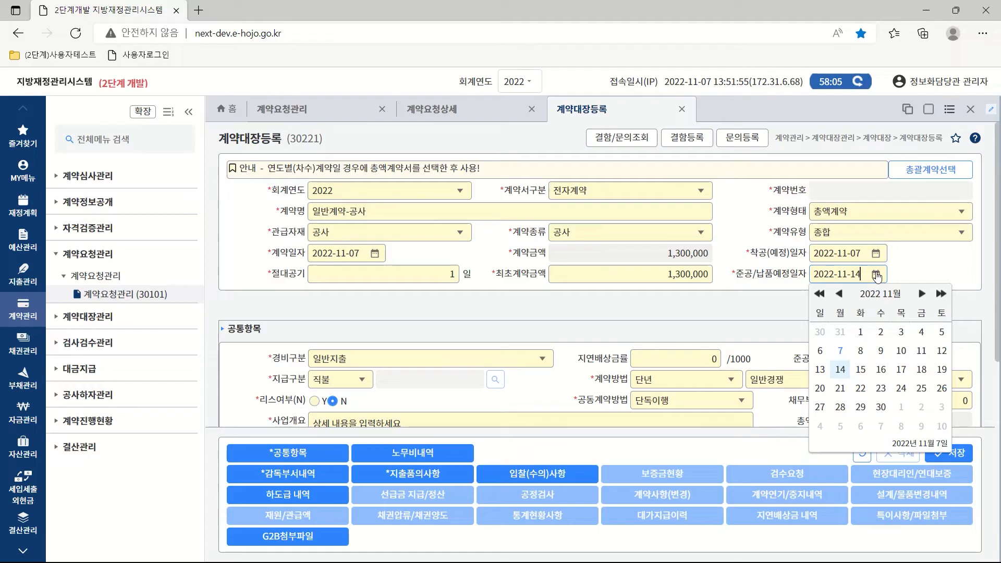
{"action": "left_click", "coordinate": [840, 370]}
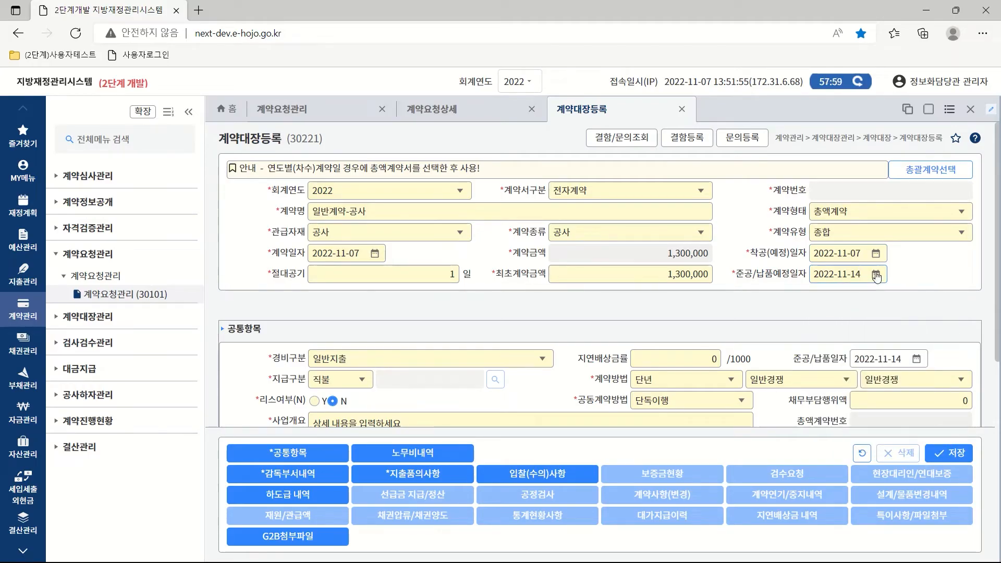
{"action": "left_click", "coordinate": [446, 275]}
{"action": "type", "text": "5"}
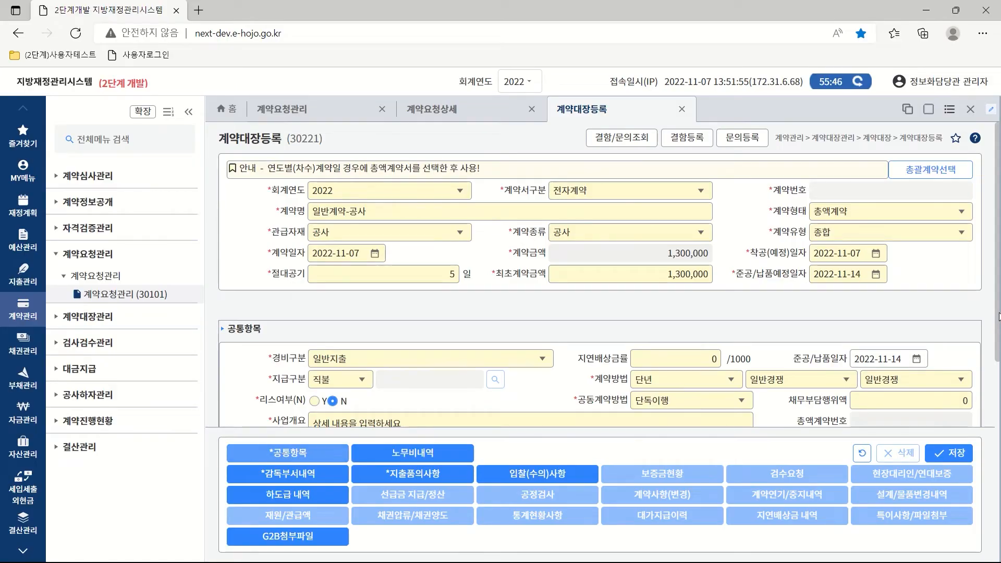
{"action": "left_click_drag", "start_coordinate": [999, 318], "coordinate": [997, 427]}
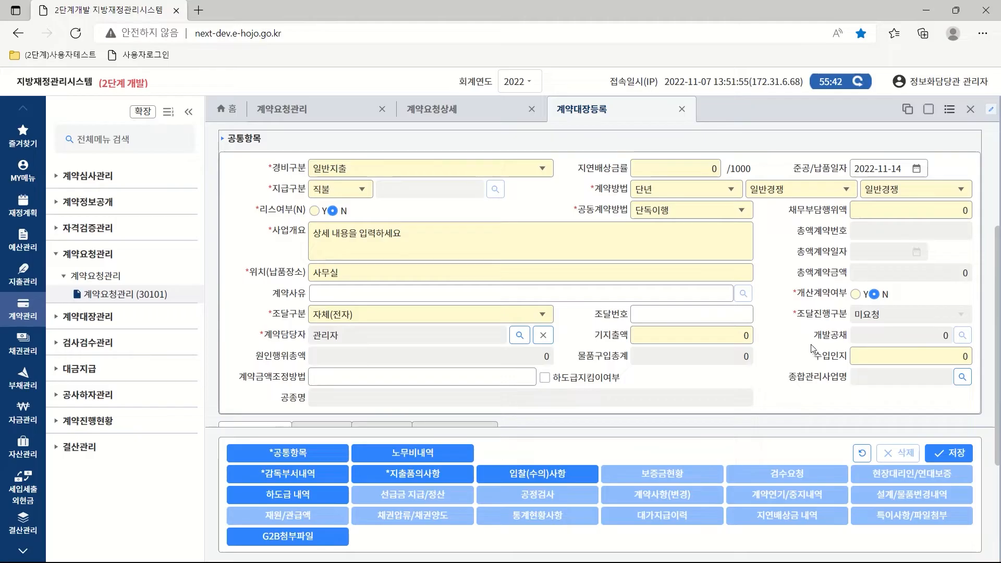
{"action": "left_click", "coordinate": [362, 193]}
{"action": "left_click", "coordinate": [363, 193]}
{"action": "left_click", "coordinate": [318, 208]}
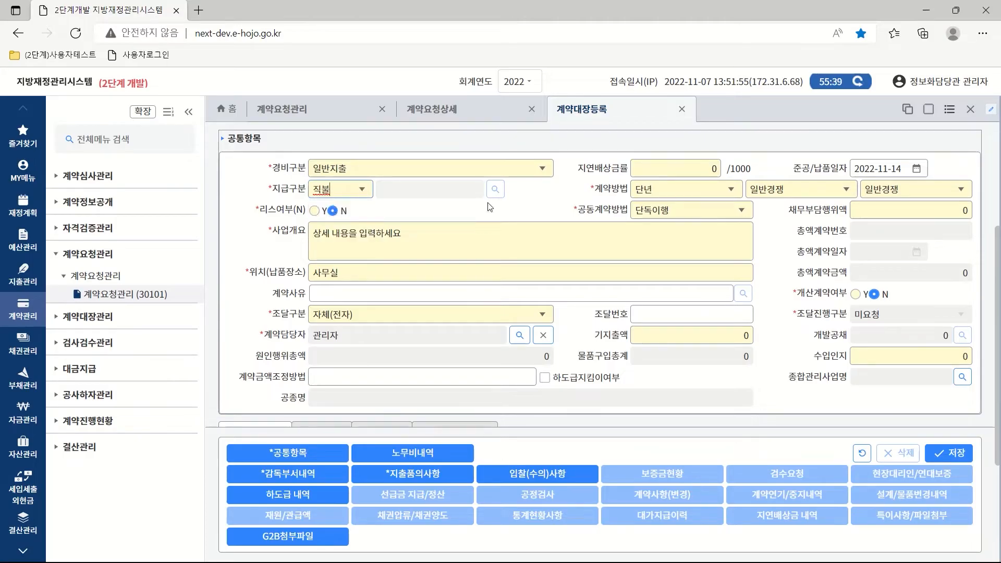
{"action": "left_click", "coordinate": [732, 190]}
{"action": "left_click", "coordinate": [650, 211]}
{"action": "left_click", "coordinate": [846, 190]}
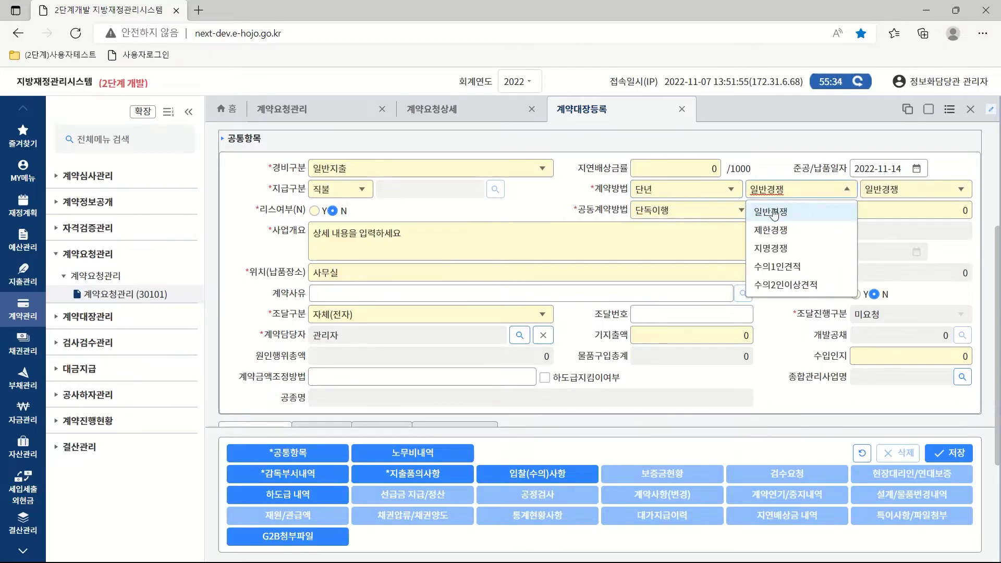
{"action": "left_click", "coordinate": [773, 212]}
{"action": "left_click", "coordinate": [961, 190]}
{"action": "left_click", "coordinate": [892, 213]}
{"action": "left_click", "coordinate": [741, 211]}
{"action": "left_click", "coordinate": [660, 233]}
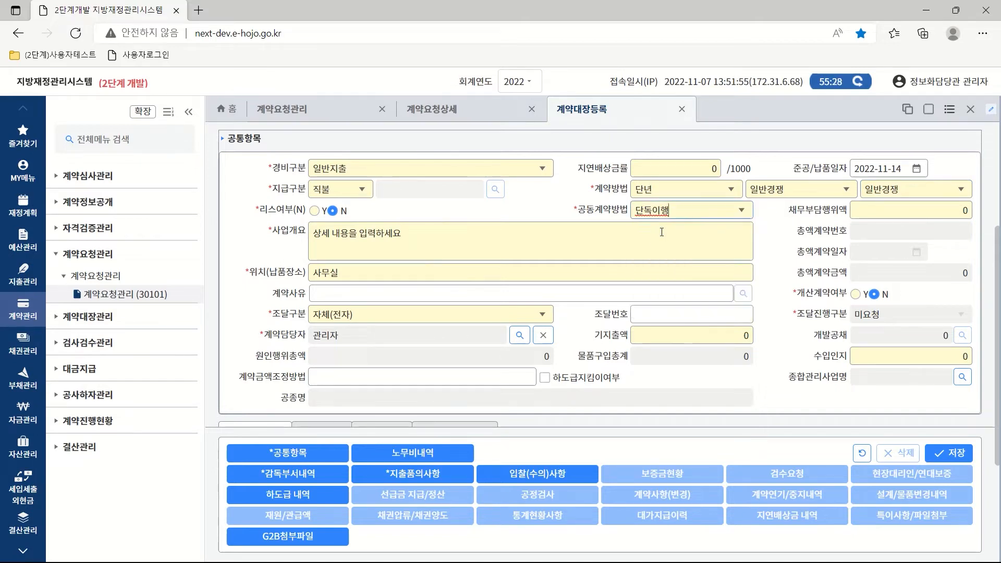
{"action": "left_click", "coordinate": [341, 273]}
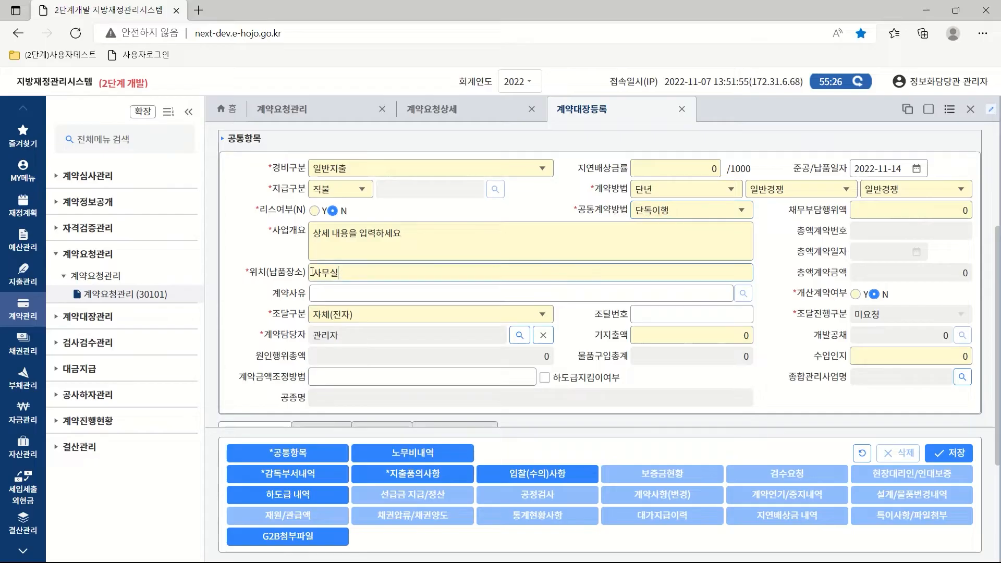
{"action": "left_click", "coordinate": [543, 314]}
{"action": "left_click", "coordinate": [343, 357]}
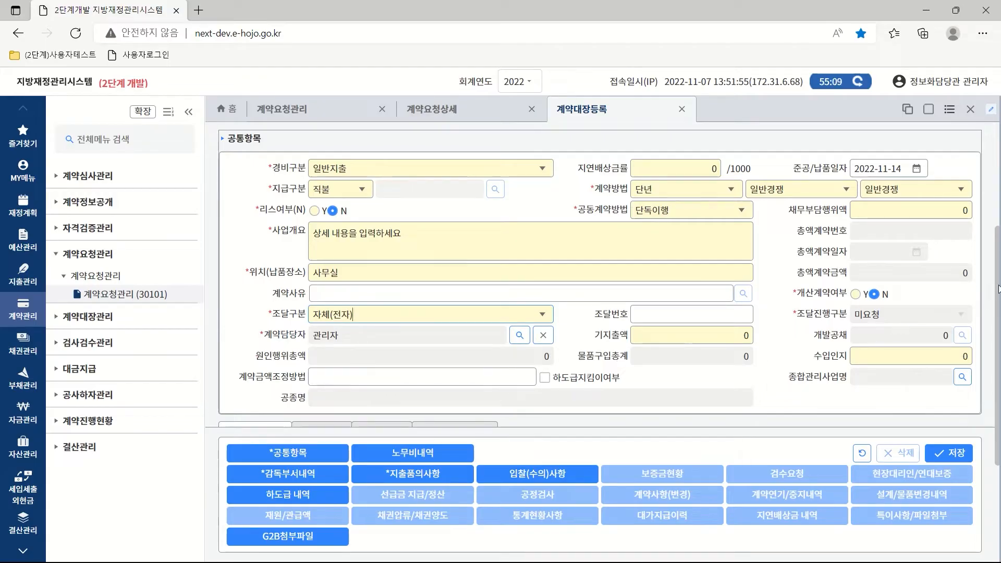
{"action": "left_click_drag", "start_coordinate": [999, 288], "coordinate": [999, 405]}
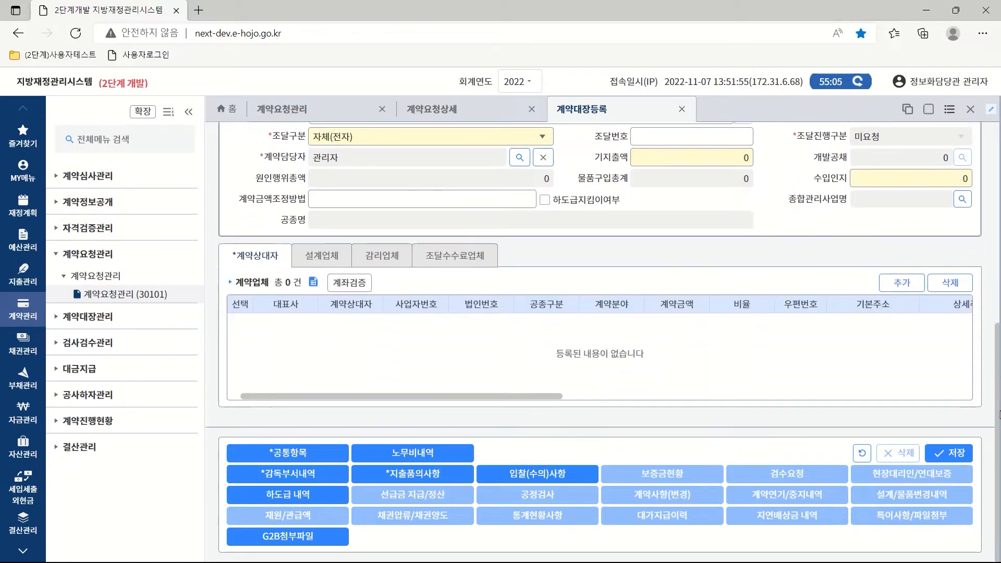
Search vendors for '삼호' and apply 삼호씨앤엠(주) to the 계약상대자 grid.
{"action": "left_click", "coordinate": [902, 283]}
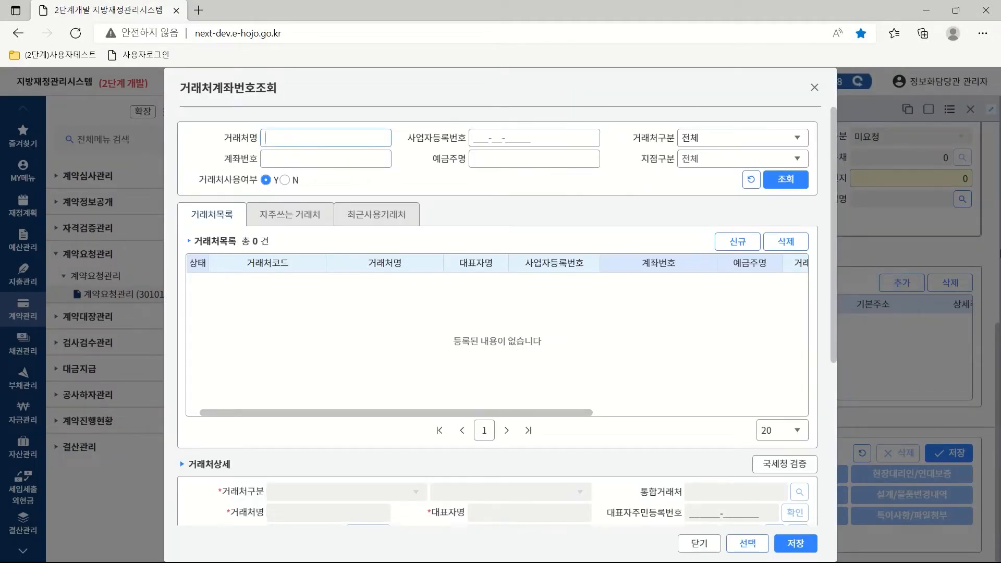
{"action": "type", "text": "삼호"}
{"action": "left_click", "coordinate": [777, 185]}
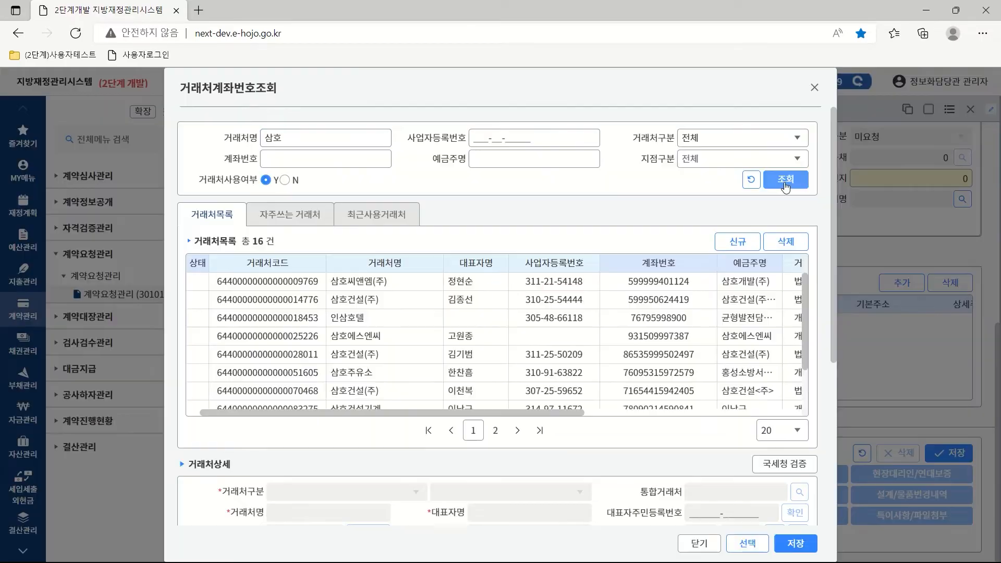
{"action": "left_click", "coordinate": [357, 283]}
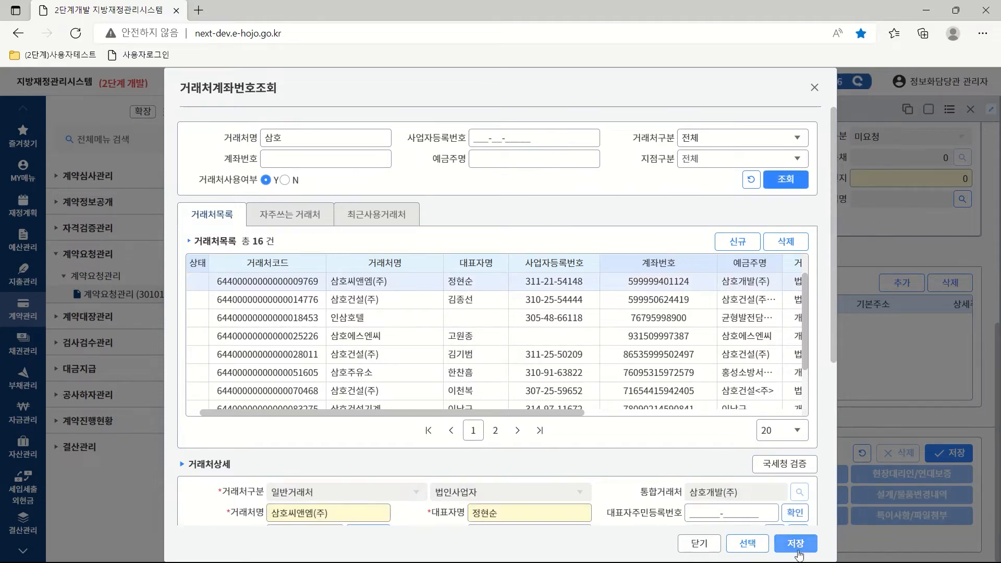
{"action": "left_click", "coordinate": [795, 545]}
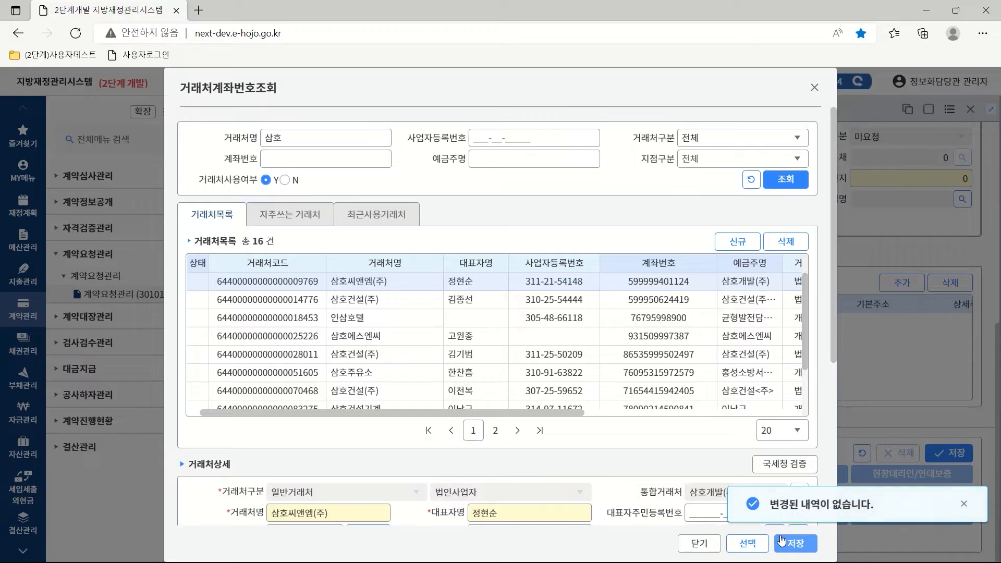
{"action": "double_click", "coordinate": [363, 283]}
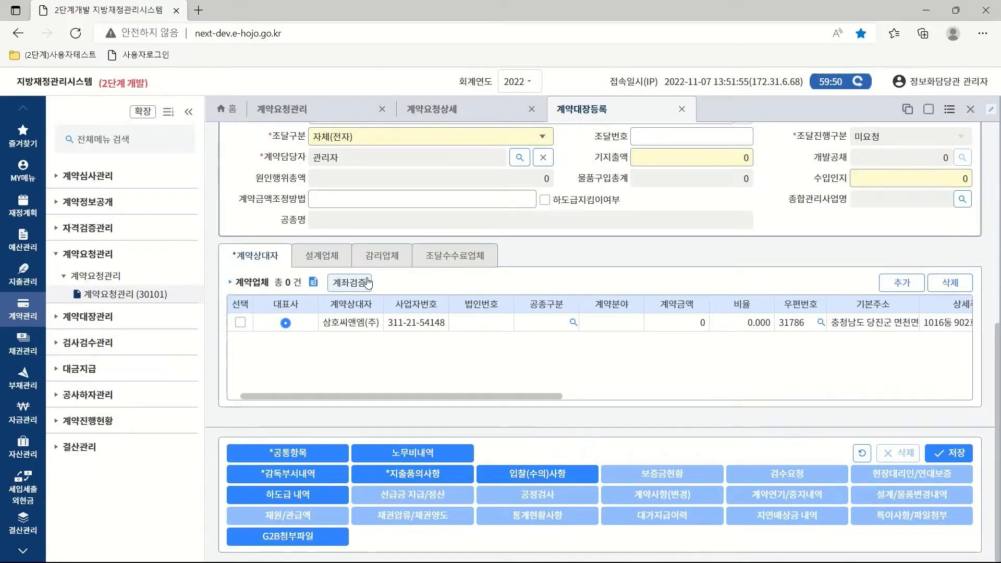
Give 삼호씨앤엠(주) work type 정보화용역 and contract amount 1,300,000.
{"action": "left_click", "coordinate": [240, 323]}
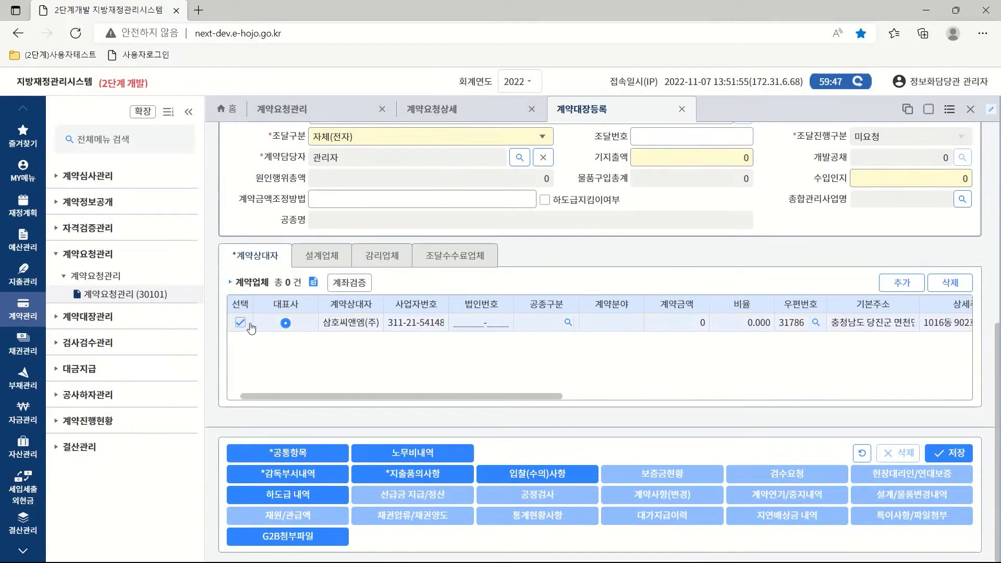
{"action": "left_click", "coordinate": [568, 323]}
{"action": "scroll", "coordinate": [567, 321], "scroll_direction": "down", "scroll_amount": 15}
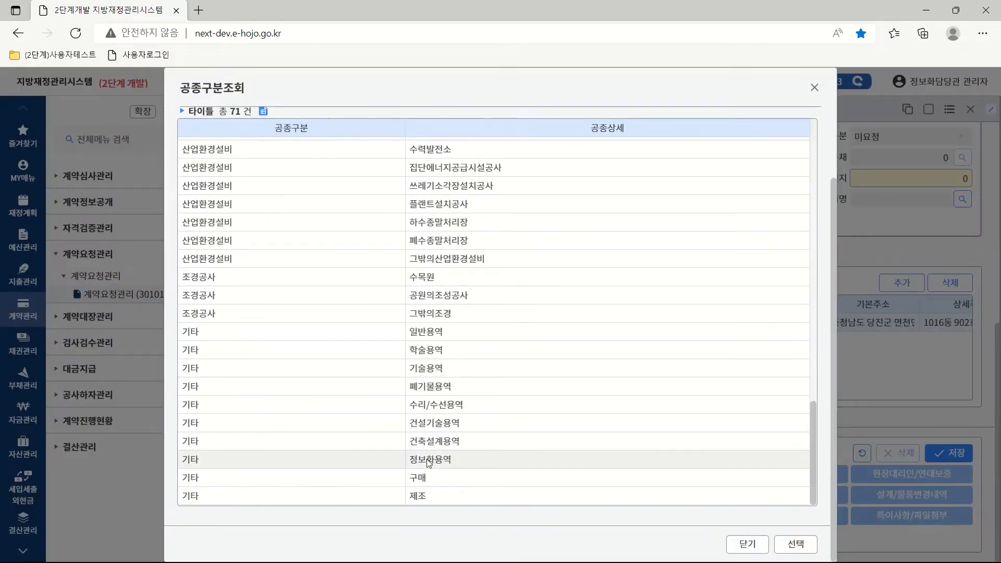
{"action": "double_click", "coordinate": [429, 462]}
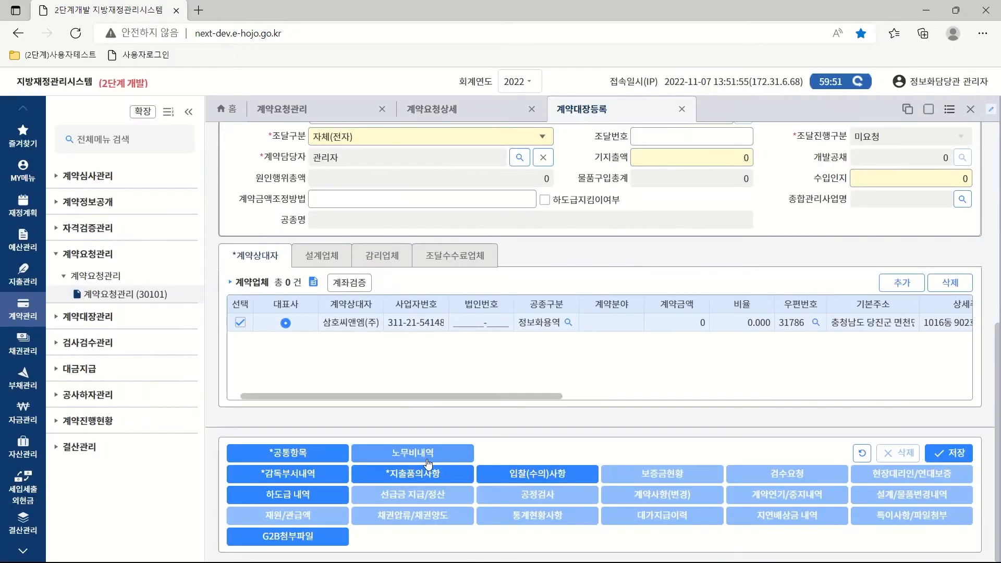
{"action": "type", "text": "1,300,000"}
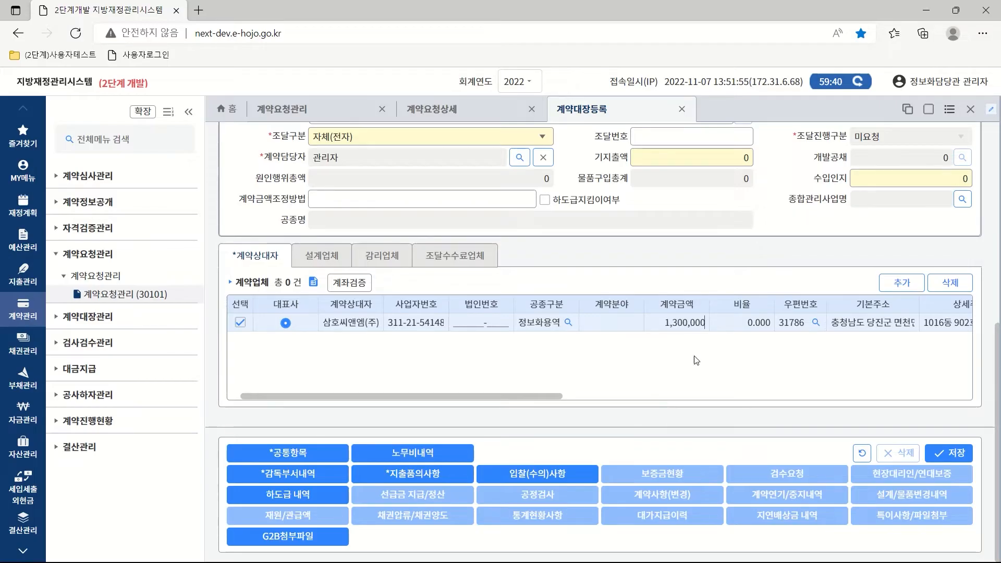
{"action": "left_click_drag", "start_coordinate": [537, 395], "coordinate": [576, 395]}
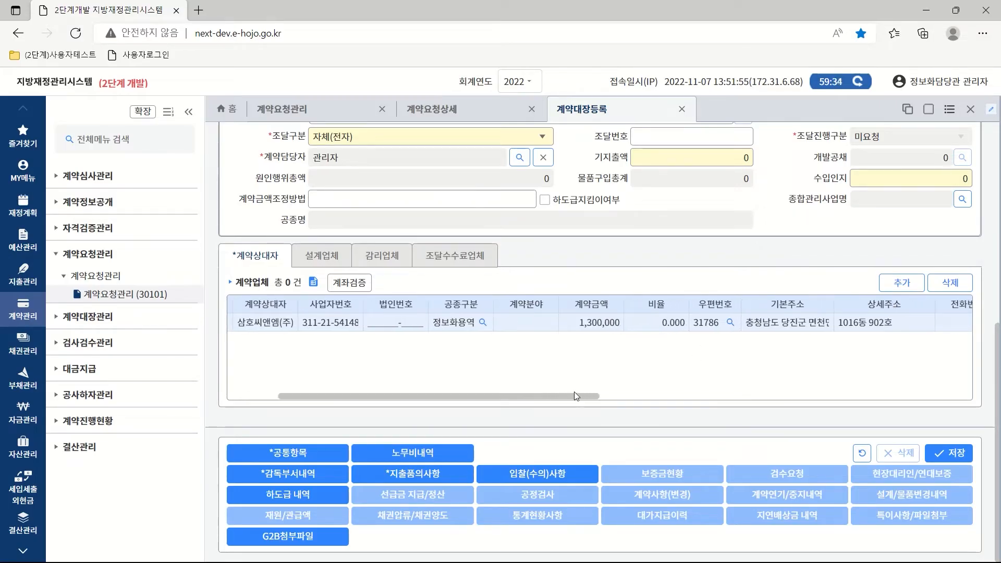
{"action": "mouse_move", "coordinate": [574, 392]}
{"action": "left_mouse_down"}
{"action": "mouse_move", "coordinate": [933, 391]}
{"action": "mouse_move", "coordinate": [563, 400]}
{"action": "left_mouse_up"}
Verify the vendor's bank account and review the design, supervision and procurement-fee firm lists.
{"action": "left_click", "coordinate": [348, 283]}
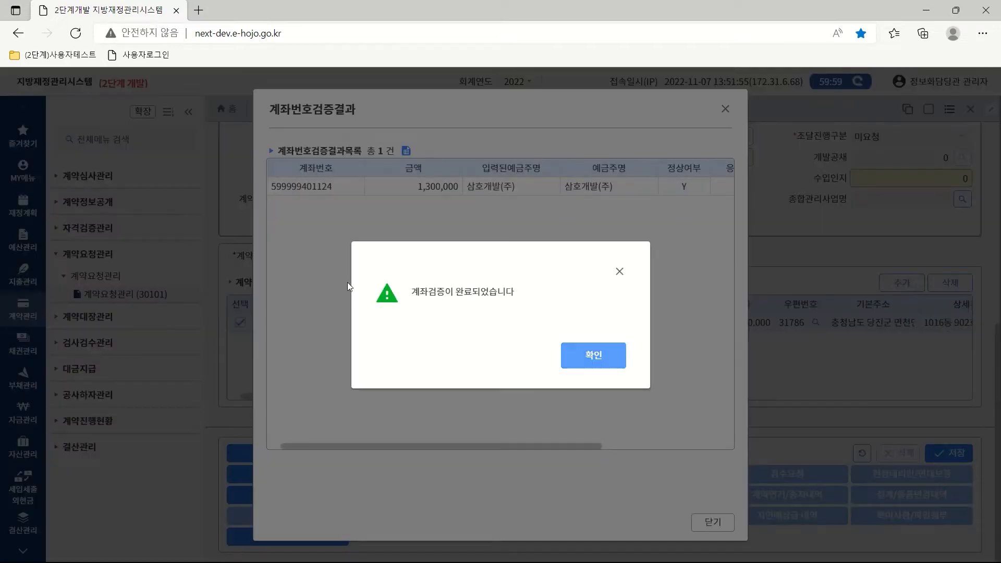
{"action": "left_click", "coordinate": [592, 354]}
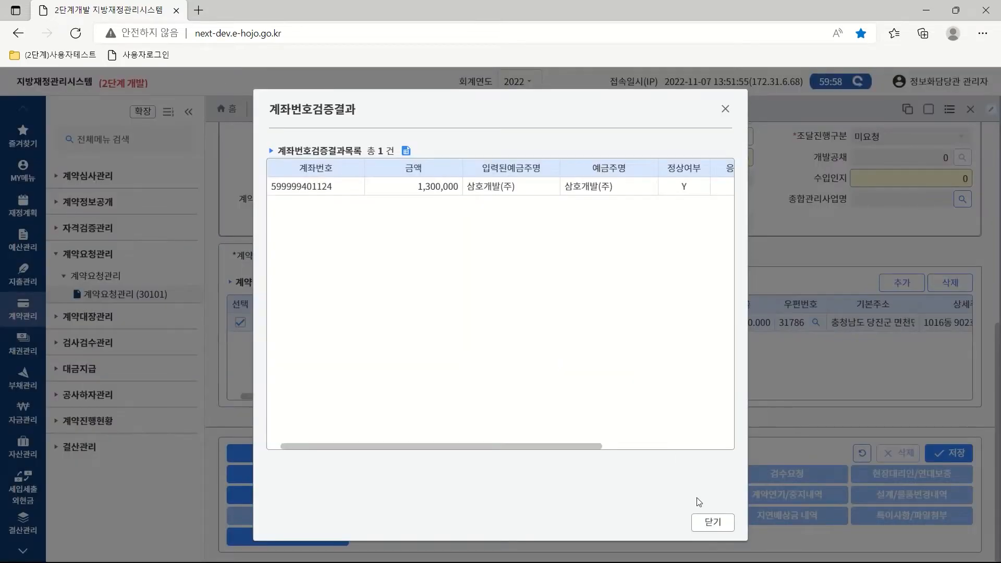
{"action": "left_click", "coordinate": [713, 523]}
{"action": "left_click", "coordinate": [329, 259]}
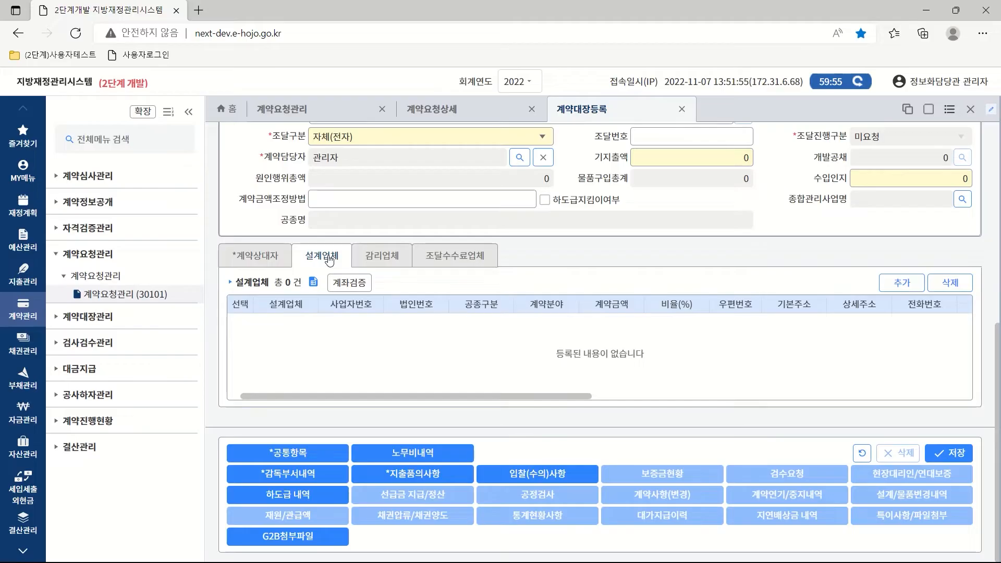
{"action": "left_click", "coordinate": [381, 258]}
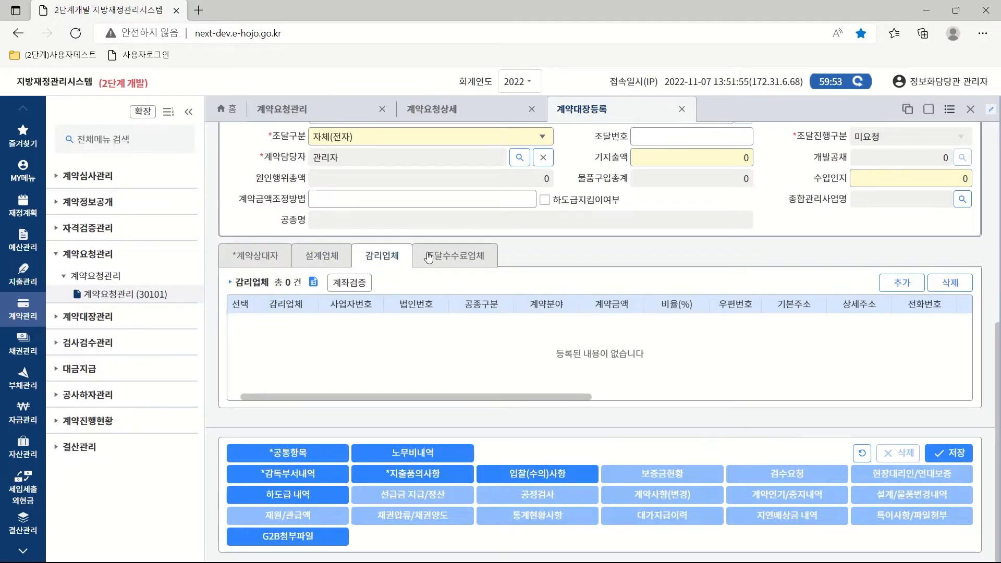
{"action": "left_click", "coordinate": [449, 257]}
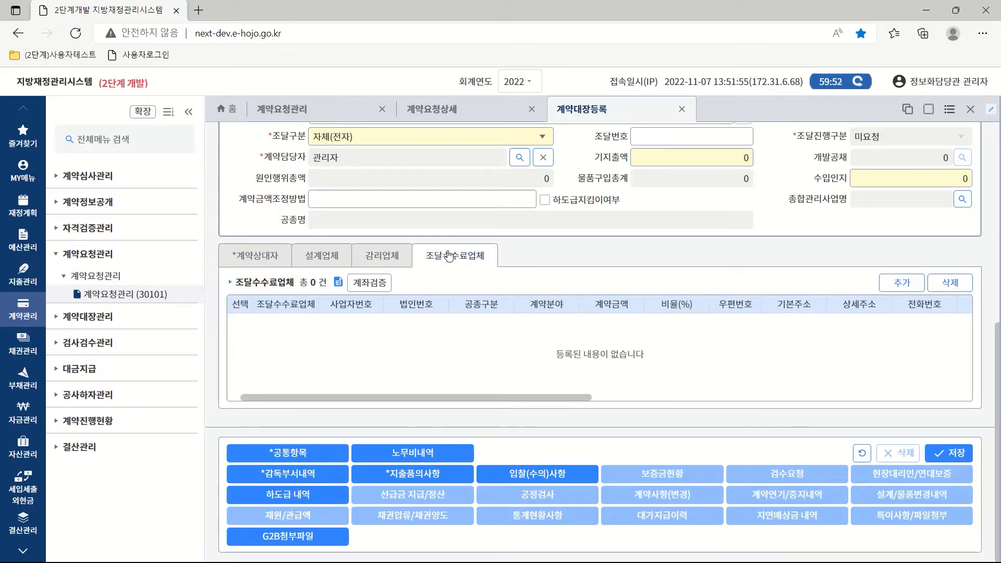
{"action": "left_click", "coordinate": [272, 254]}
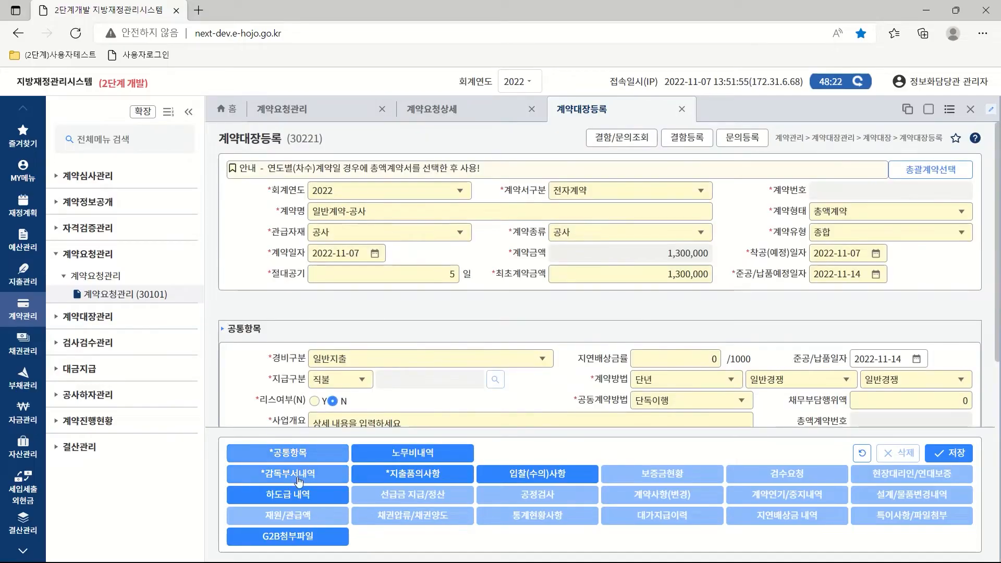
Add 여성가족정책관 as third 감독부서 after 공보관, keeping 정보화담당관 as 주부서.
{"action": "left_click", "coordinate": [299, 479]}
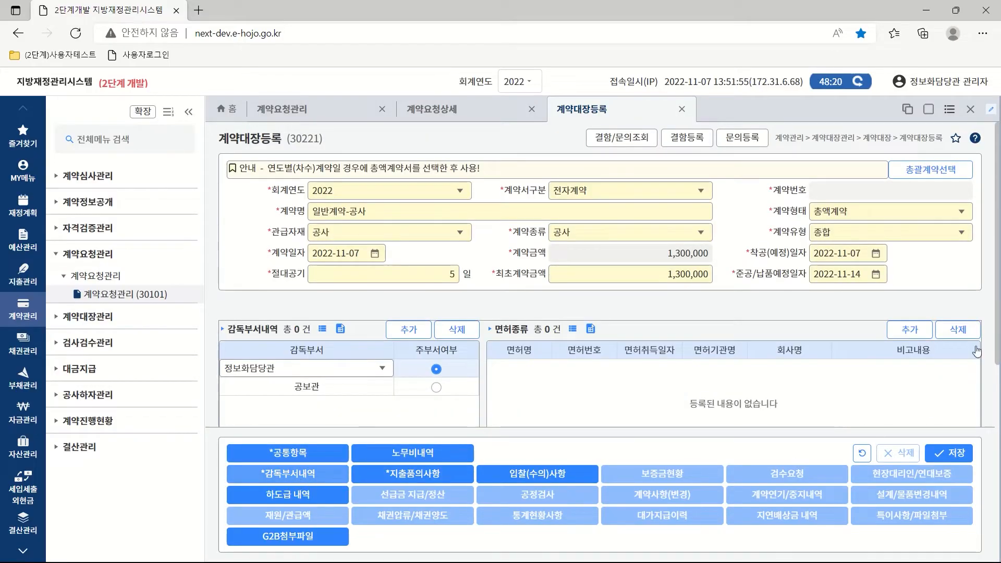
{"action": "left_click_drag", "start_coordinate": [997, 309], "coordinate": [1000, 415]}
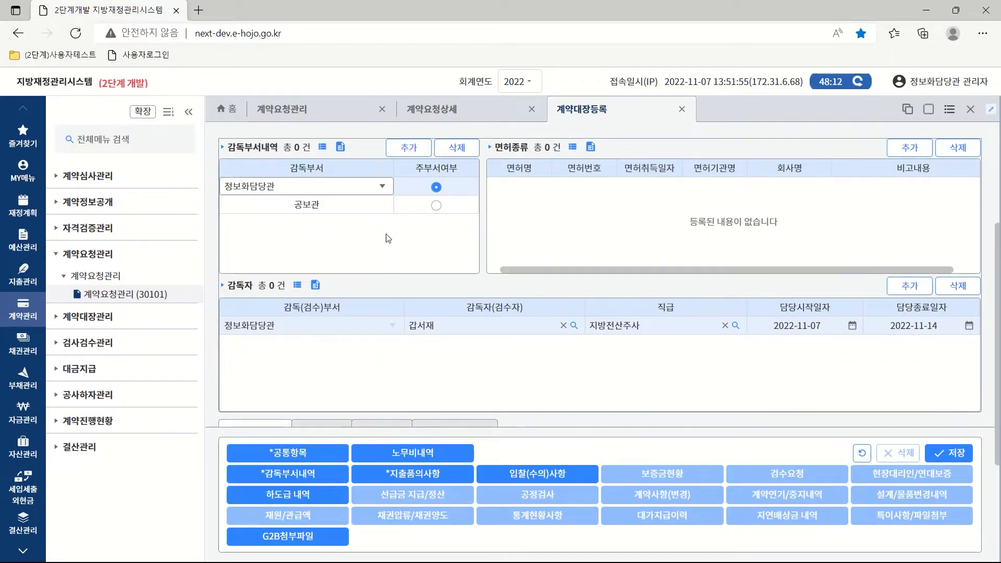
{"action": "left_click", "coordinate": [408, 150]}
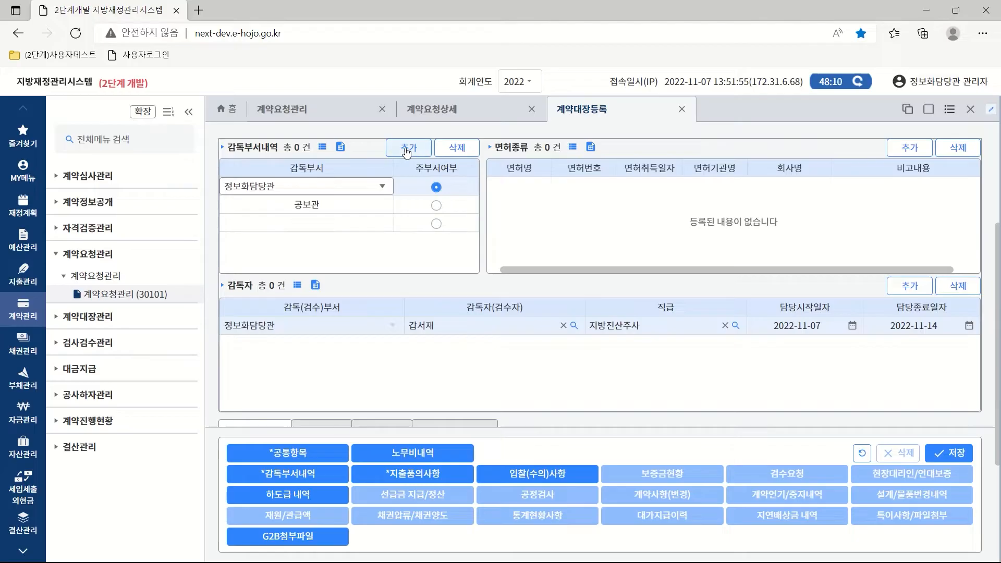
{"action": "left_click", "coordinate": [376, 209]}
{"action": "left_click", "coordinate": [384, 209]}
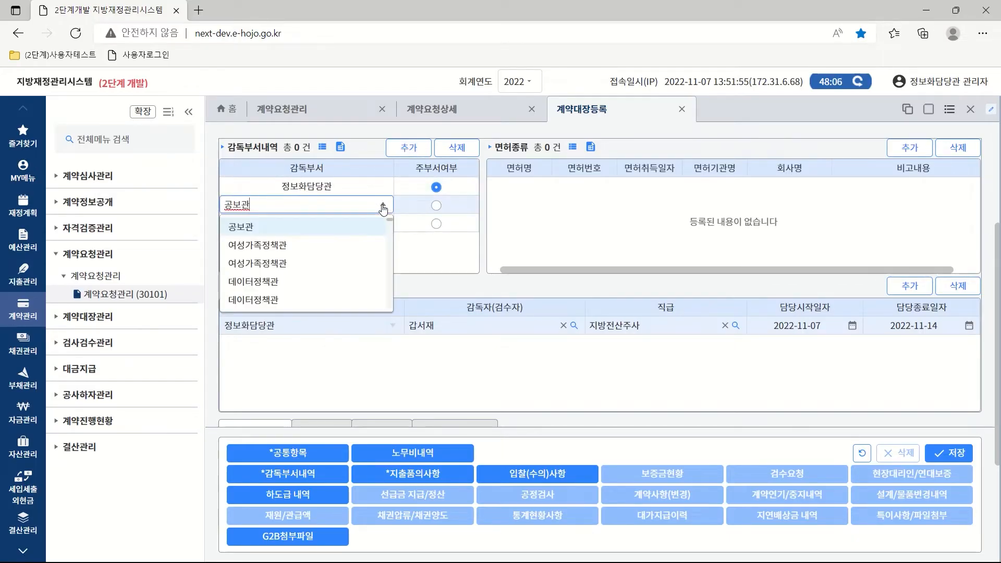
{"action": "left_click", "coordinate": [331, 228]}
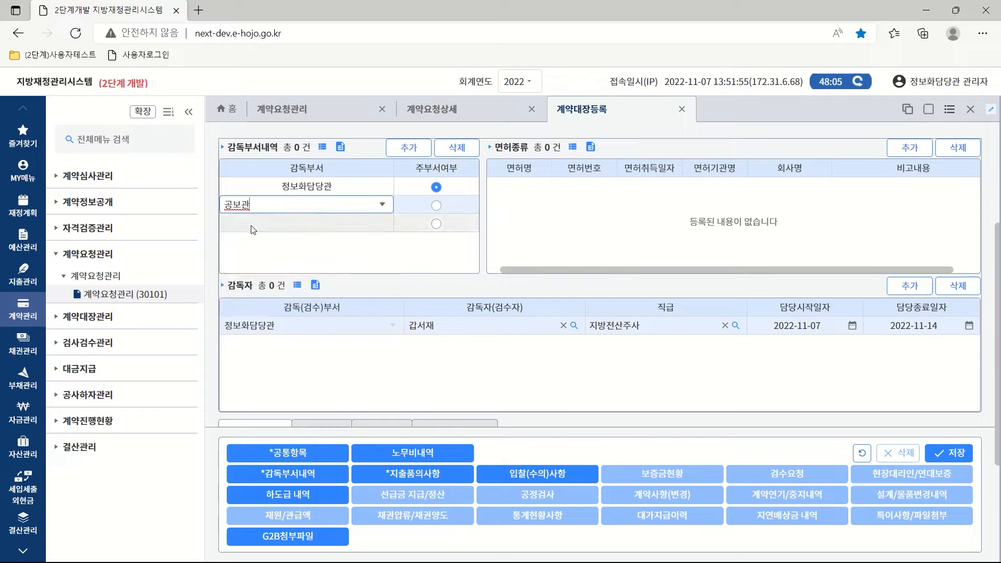
{"action": "left_click", "coordinate": [331, 228]}
{"action": "left_click", "coordinate": [383, 223]}
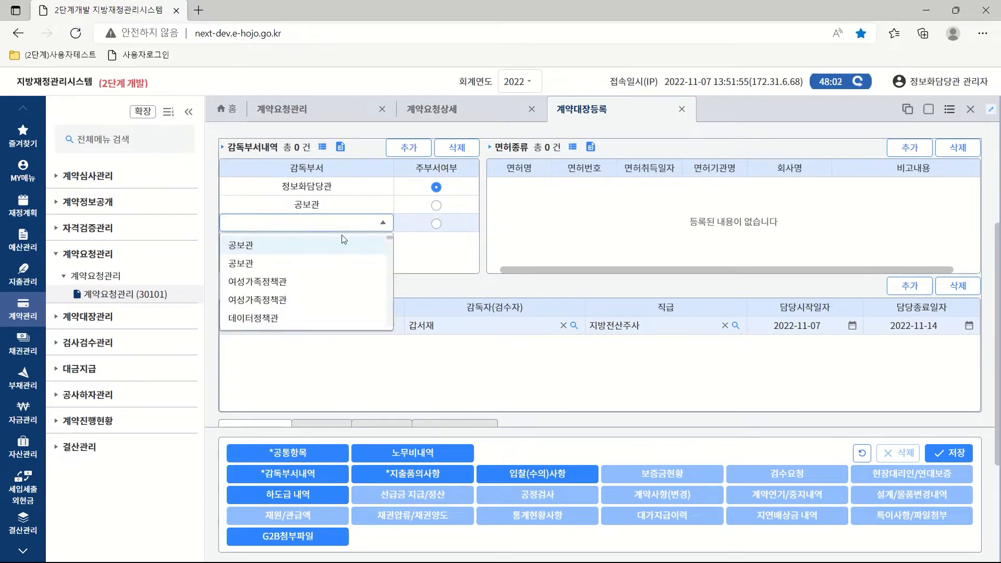
{"action": "left_click", "coordinate": [267, 284]}
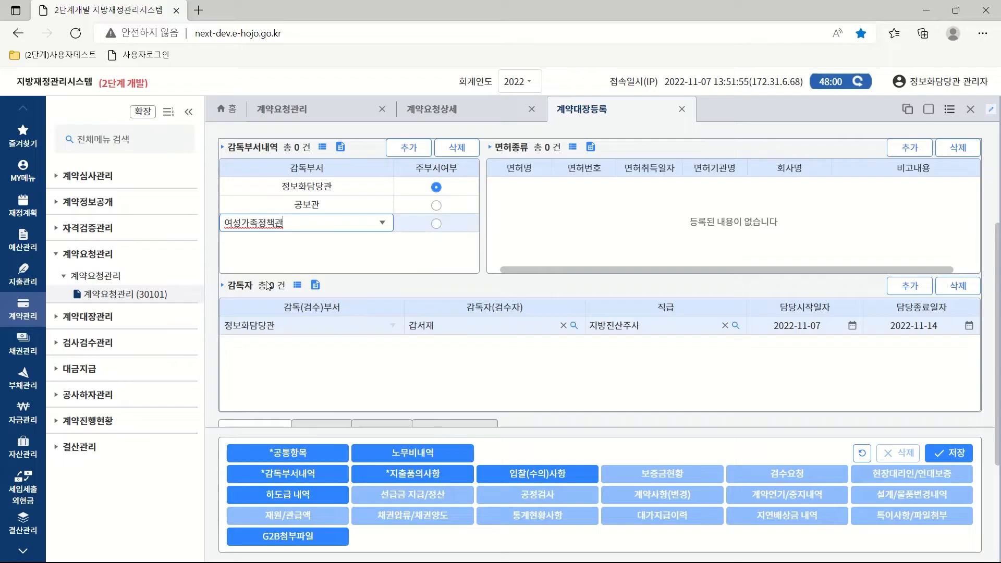
{"action": "left_click", "coordinate": [437, 225]}
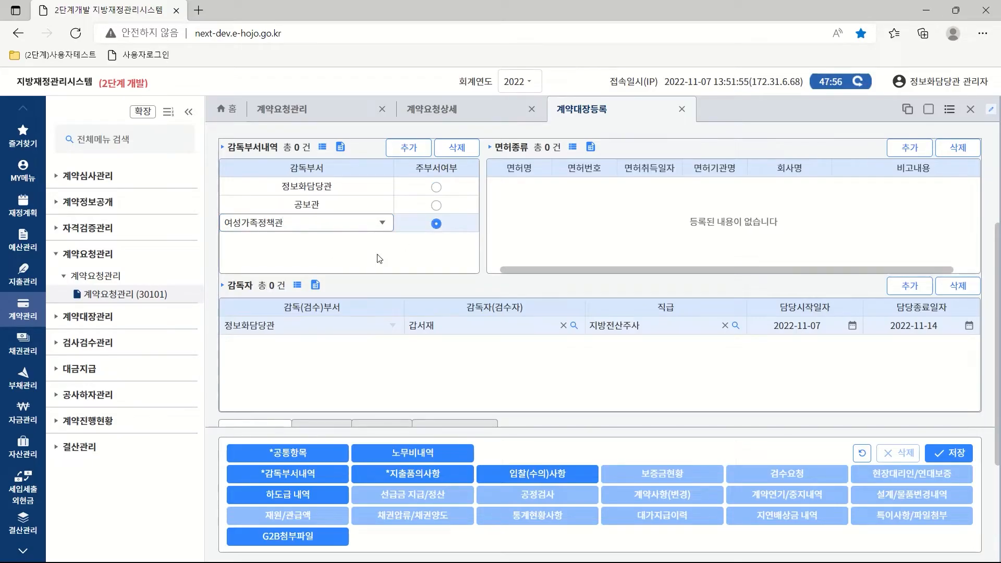
{"action": "left_click", "coordinate": [437, 187]}
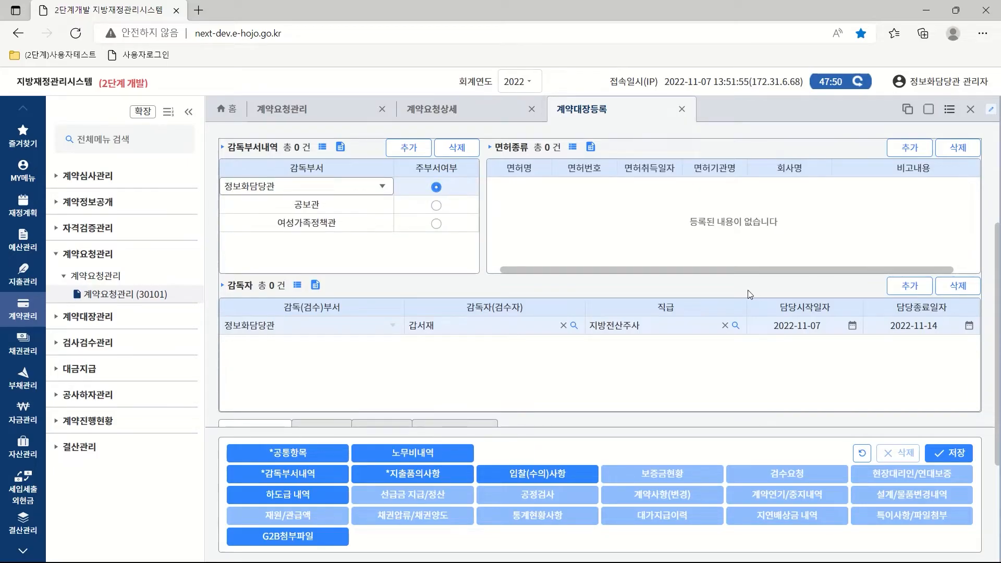
Reassign the 감독자 from the department's user list and show the 지출품의사항 section.
{"action": "left_click", "coordinate": [574, 327]}
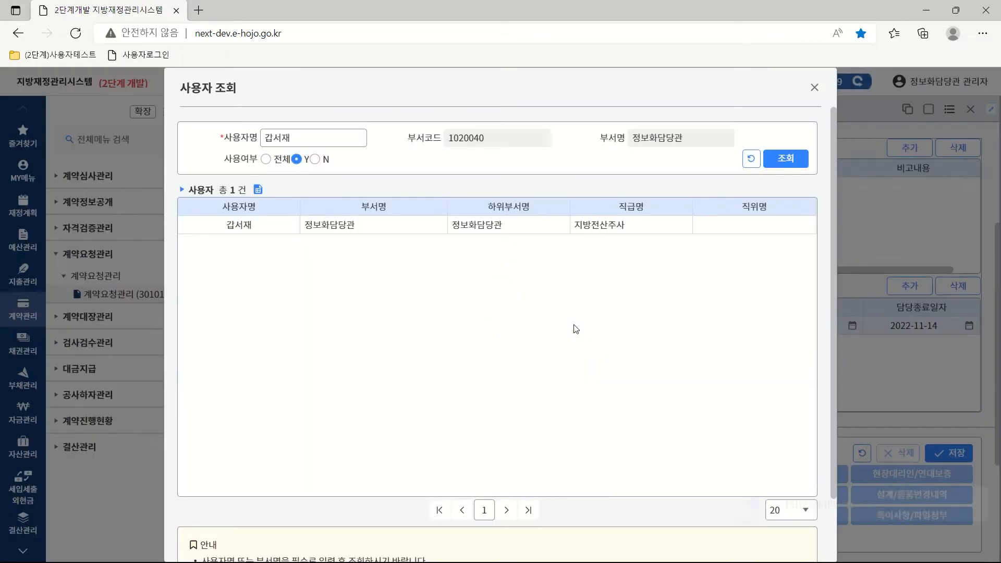
{"action": "left_click", "coordinate": [796, 161]}
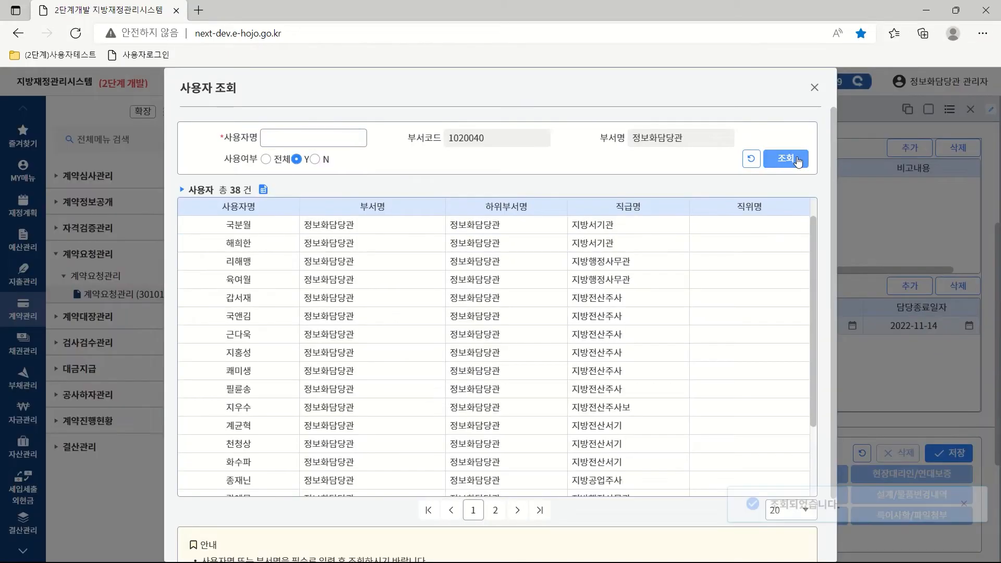
{"action": "double_click", "coordinate": [317, 302]}
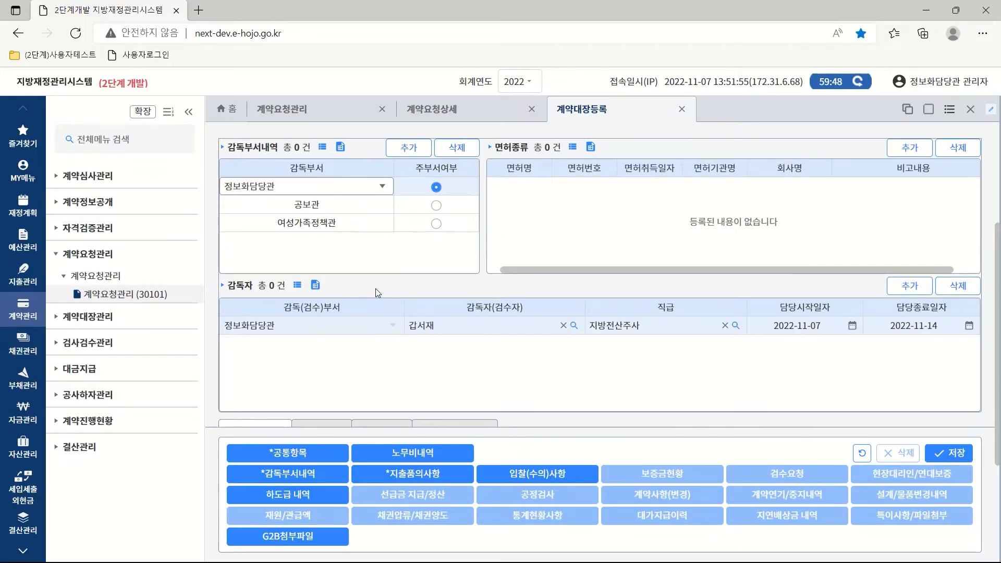
{"action": "left_click", "coordinate": [419, 476]}
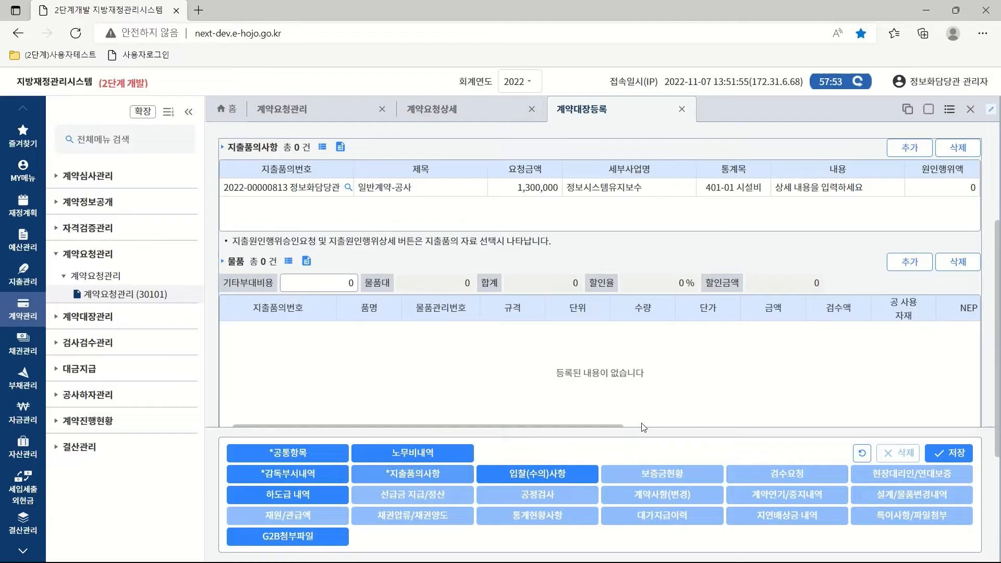
In 입찰(수의)사항, keep 일반경쟁, set announcement to 자체홈페이지 and award method to 기타.
{"action": "left_click", "coordinate": [569, 472]}
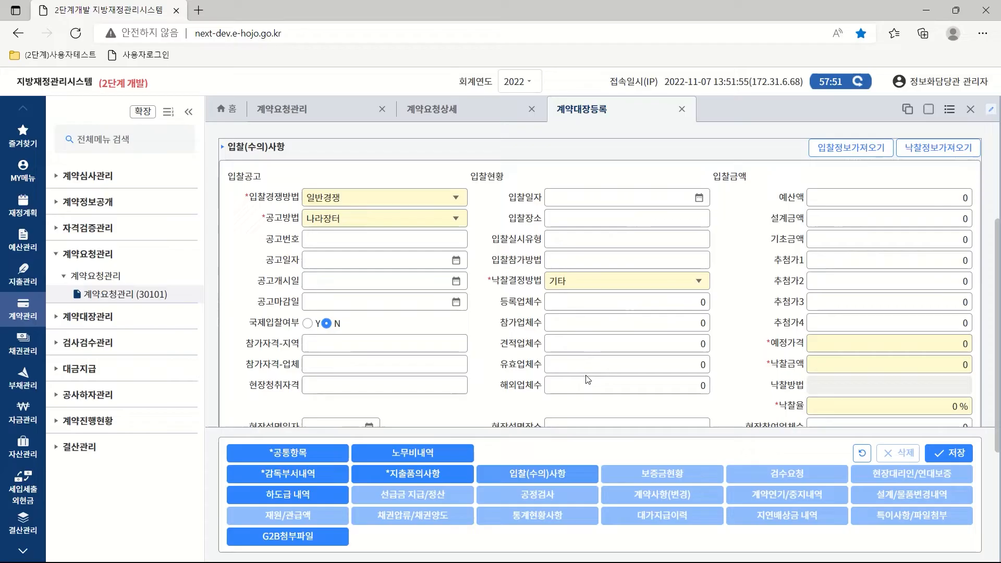
{"action": "left_click", "coordinate": [457, 201]}
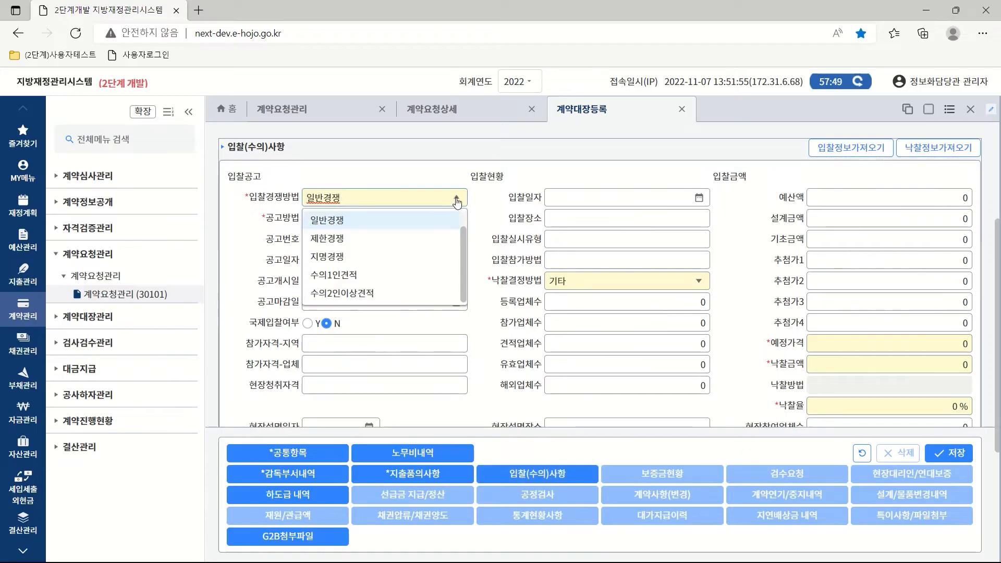
{"action": "left_click", "coordinate": [378, 219]}
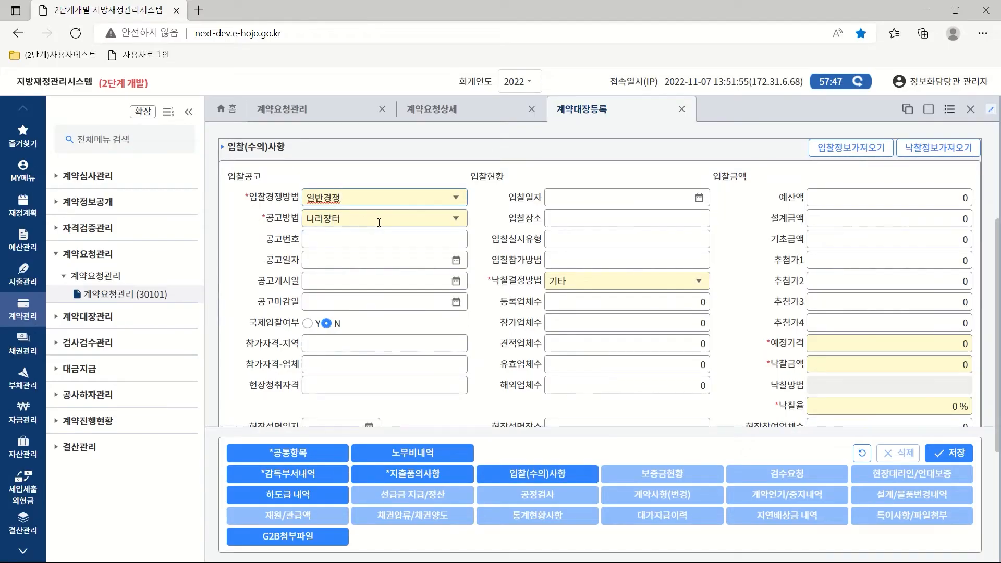
{"action": "left_click", "coordinate": [455, 218]}
{"action": "left_click", "coordinate": [356, 258]}
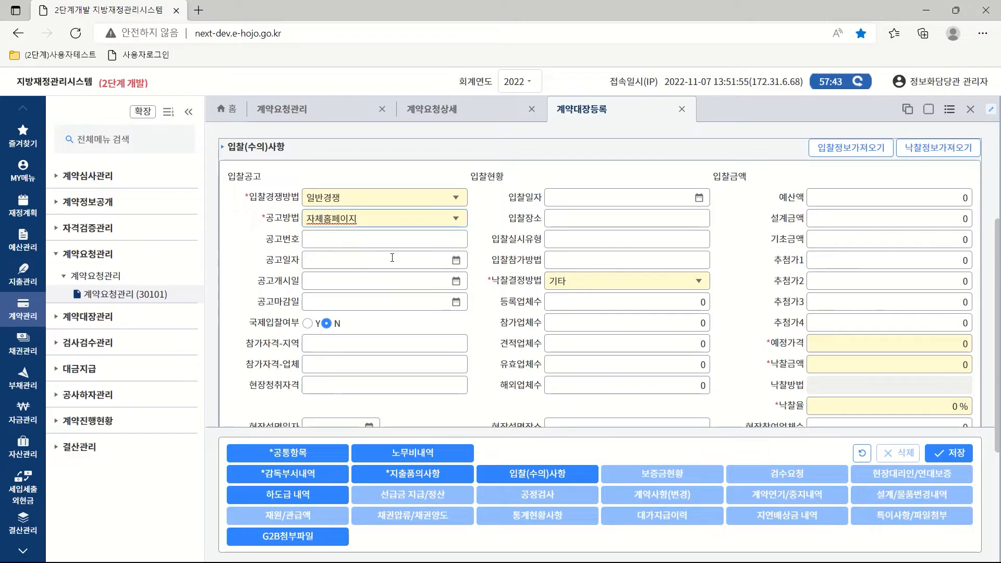
{"action": "left_click", "coordinate": [700, 283]}
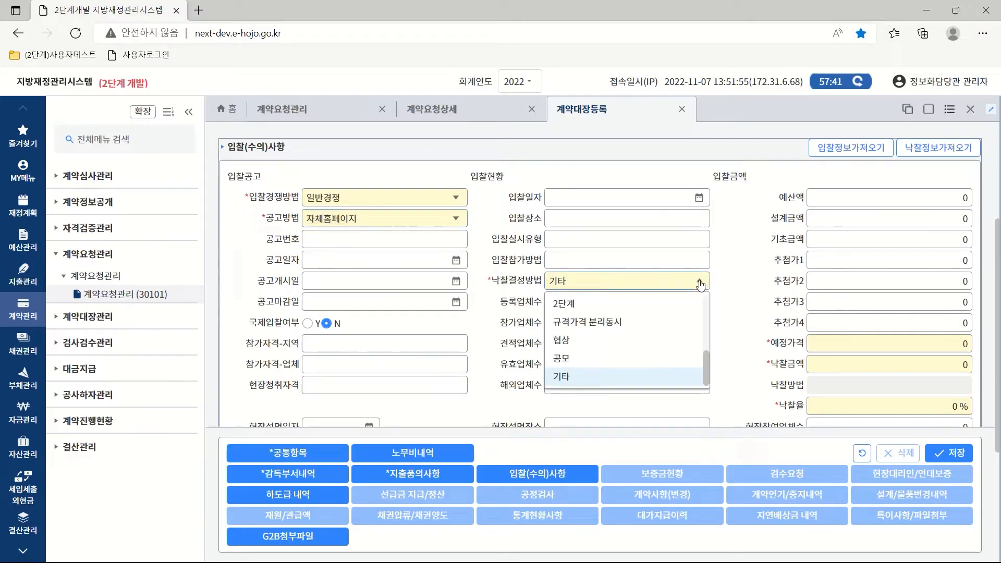
{"action": "left_click", "coordinate": [559, 379]}
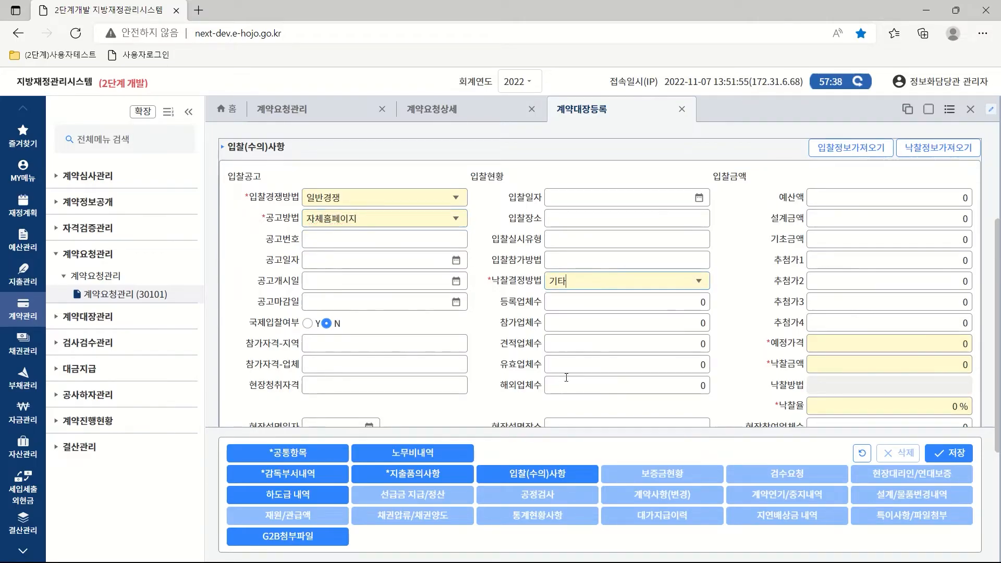
Enter 예정가격 1,300,000 and 낙찰금액 1,250,000, giving a 96.154 % 낙찰률.
{"action": "left_click", "coordinate": [829, 343]}
{"action": "type", "text": "1,300,000"}
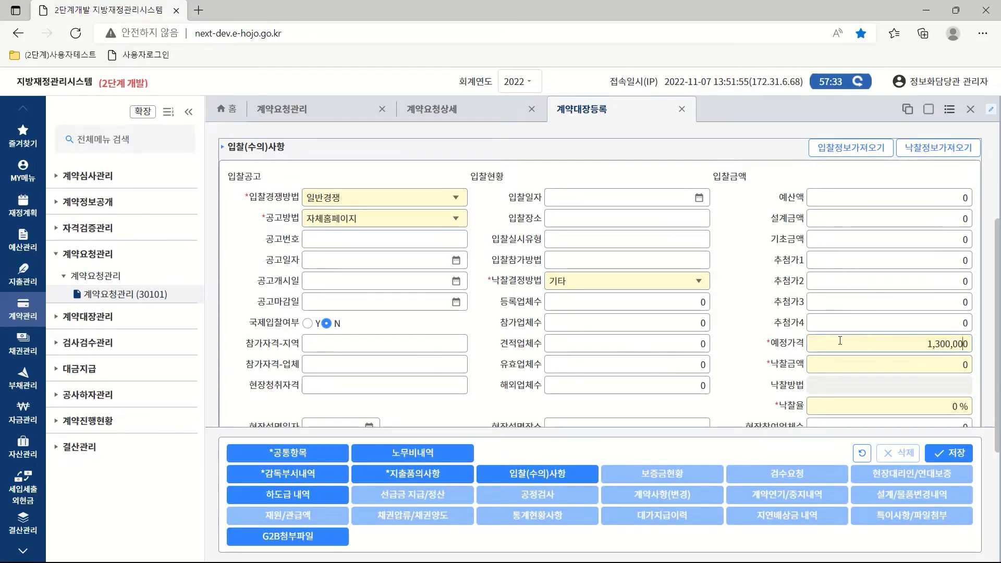
{"action": "left_click", "coordinate": [867, 362]}
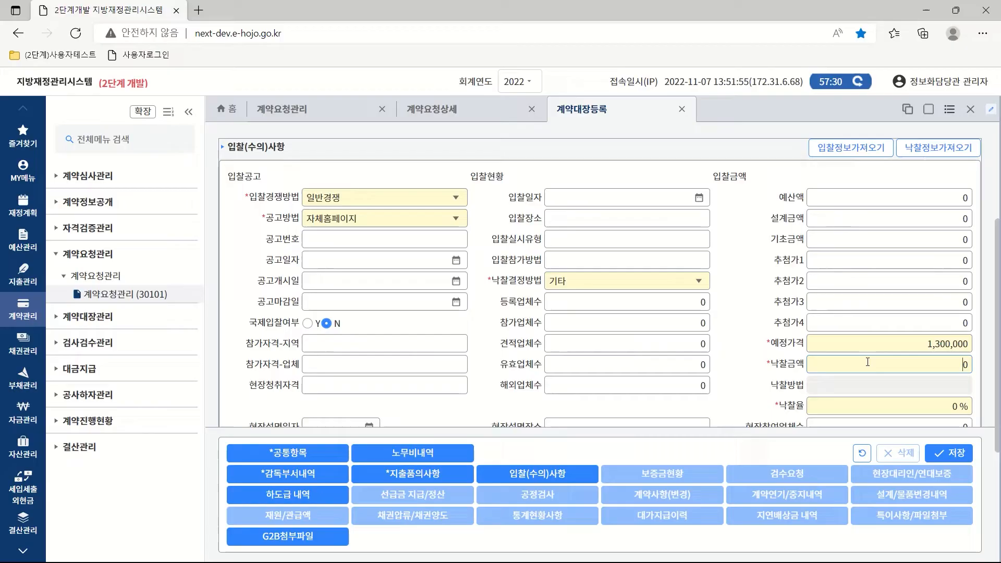
{"action": "type", "text": "1,250,000"}
{"action": "left_click", "coordinate": [828, 388]}
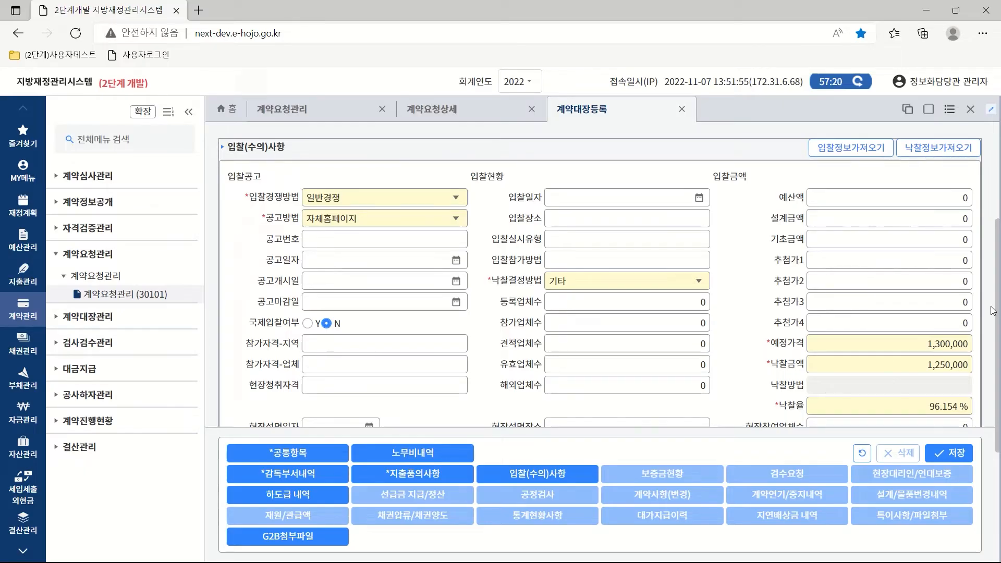
{"action": "left_click_drag", "start_coordinate": [998, 304], "coordinate": [997, 362]}
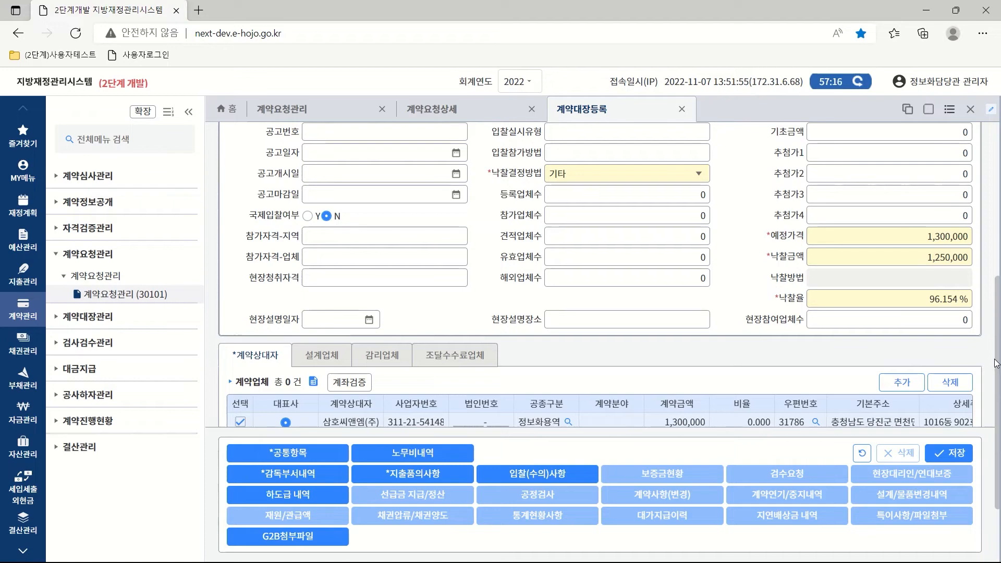
{"action": "left_click_drag", "start_coordinate": [997, 364], "coordinate": [997, 322]}
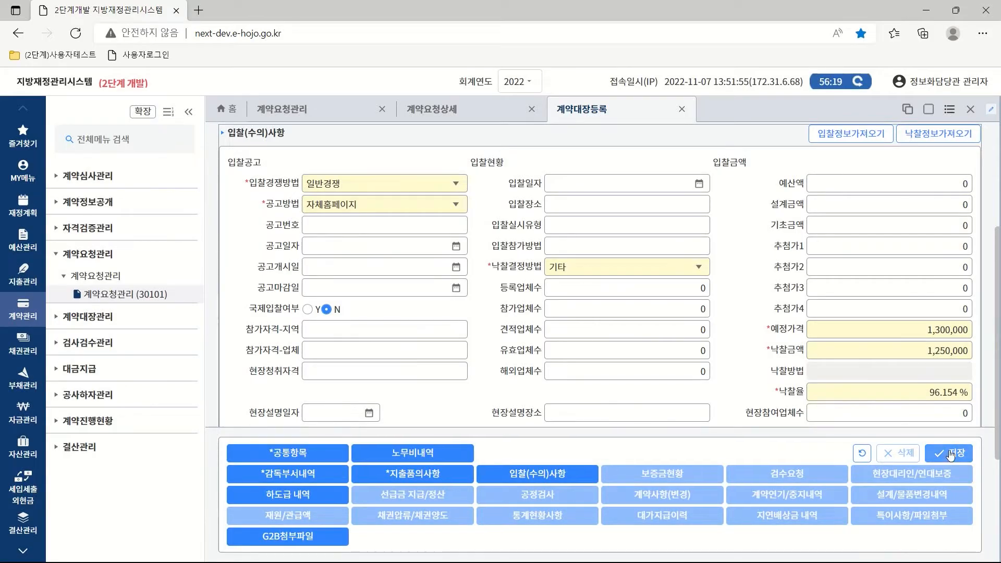
Save the contract register, then request 지출원인행위 for the 일반계약-공사 expenditure request.
{"action": "left_click", "coordinate": [949, 455]}
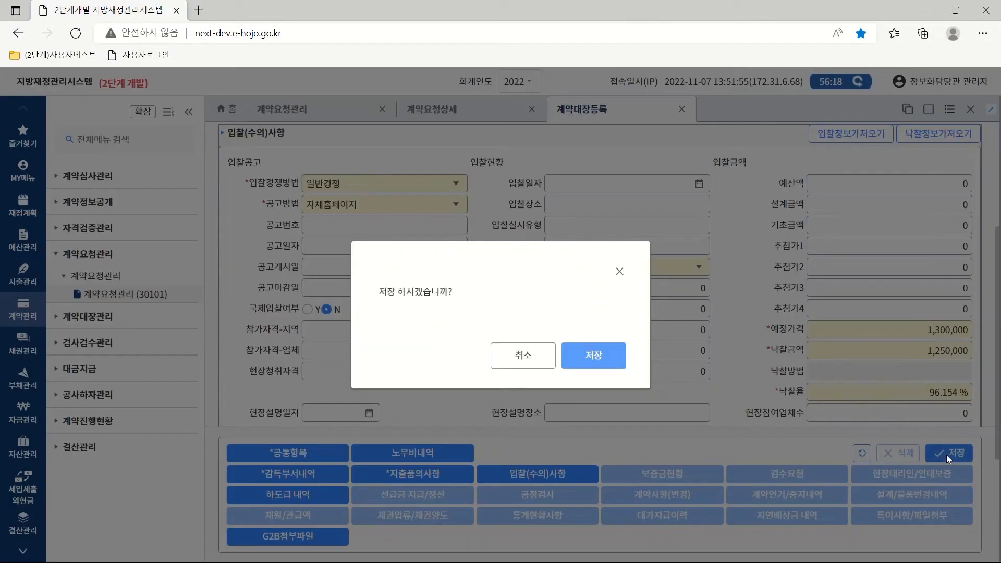
{"action": "left_click", "coordinate": [597, 355]}
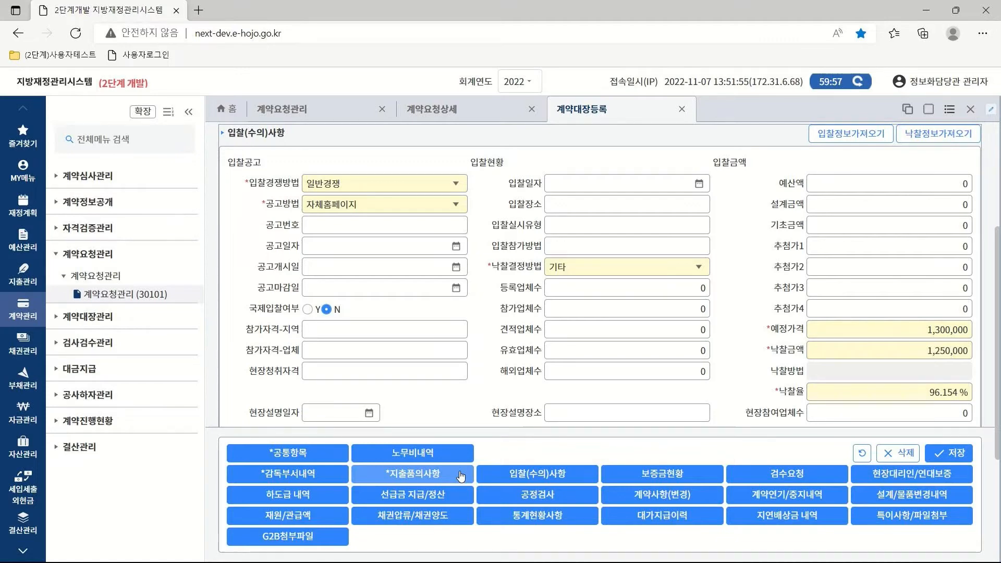
{"action": "left_click", "coordinate": [412, 476]}
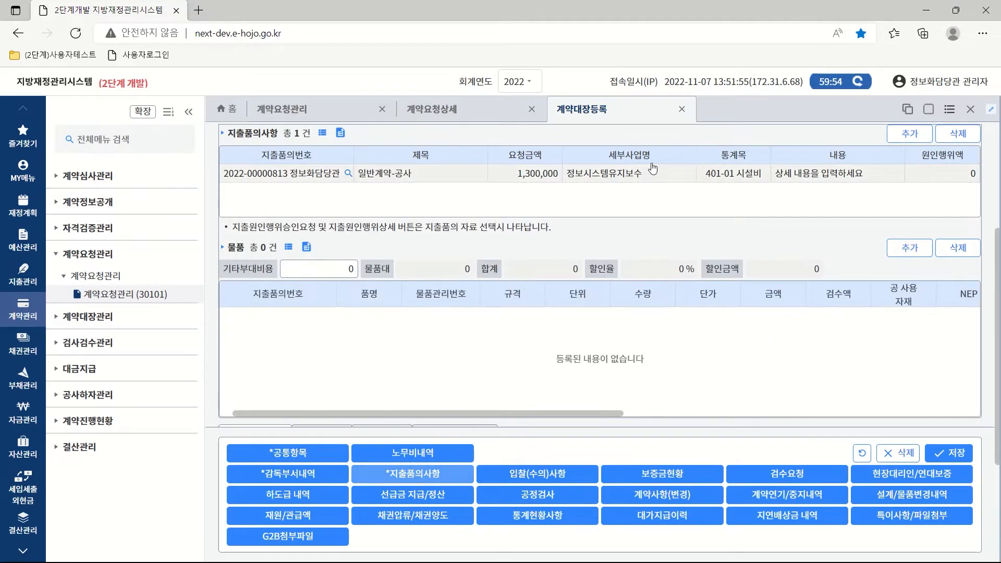
{"action": "left_click", "coordinate": [580, 176]}
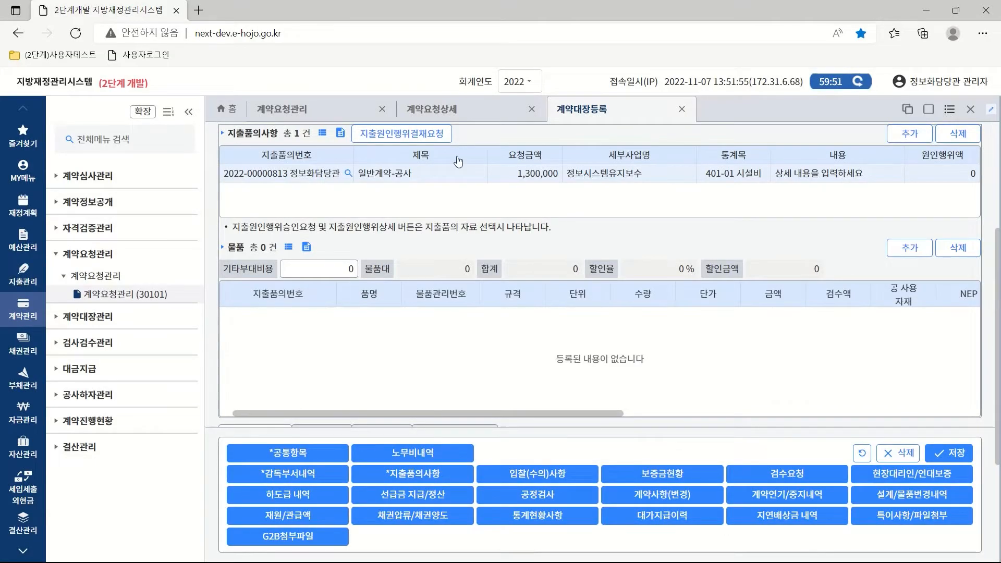
{"action": "left_click", "coordinate": [406, 137]}
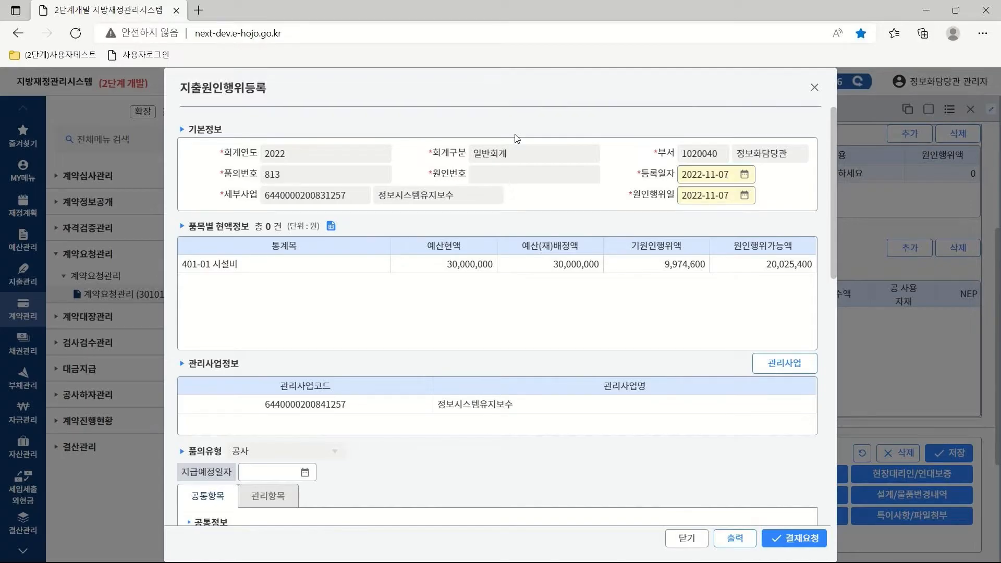
Set 지급예정일자 to 2022-11-14 and classify 삼호씨앤엠(주) as 법인 사업자.
{"action": "scroll", "coordinate": [379, 128], "scroll_direction": "down", "scroll_amount": 5}
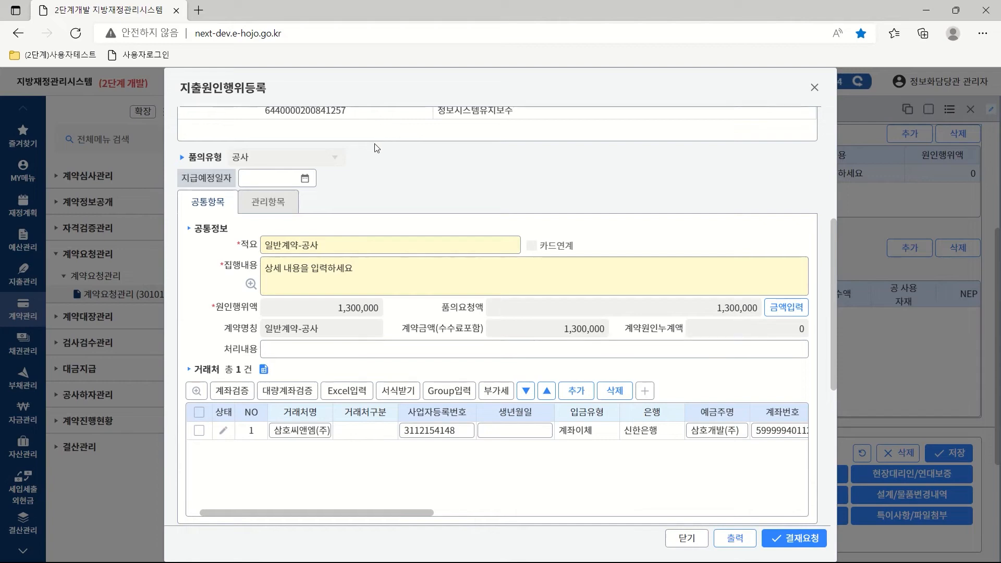
{"action": "left_click", "coordinate": [305, 179]}
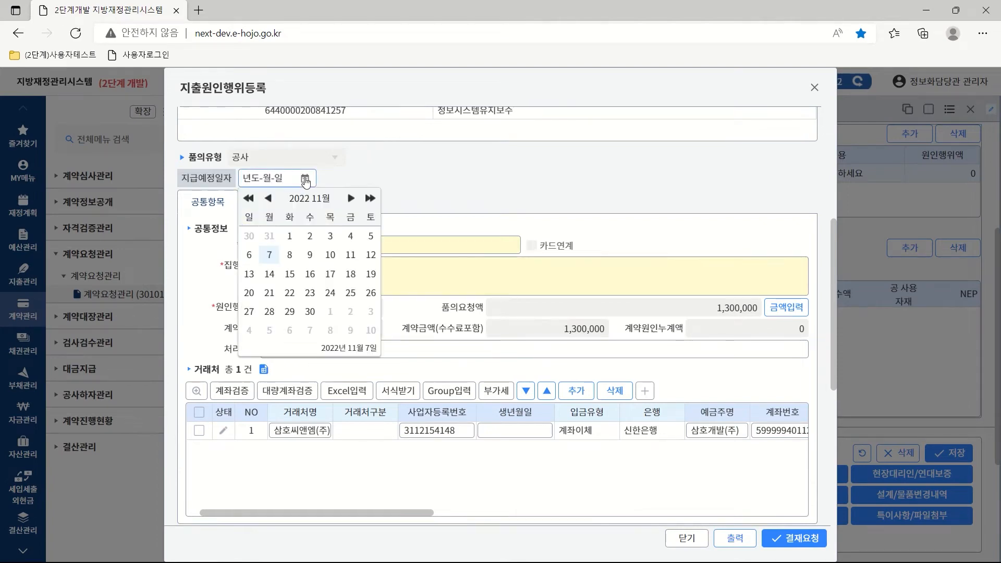
{"action": "left_click", "coordinate": [269, 274]}
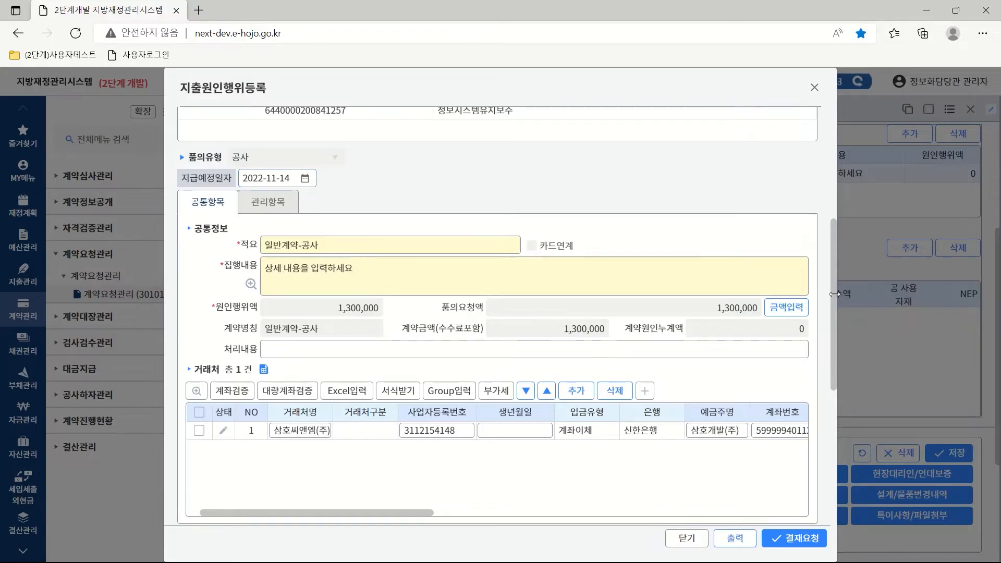
{"action": "left_click_drag", "start_coordinate": [832, 308], "coordinate": [833, 388]}
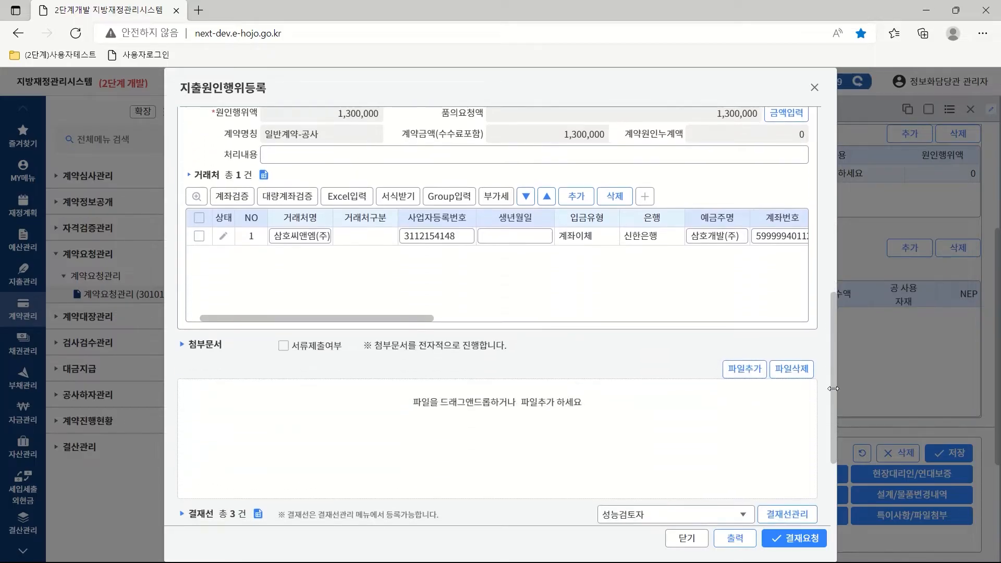
{"action": "left_click", "coordinate": [327, 235]}
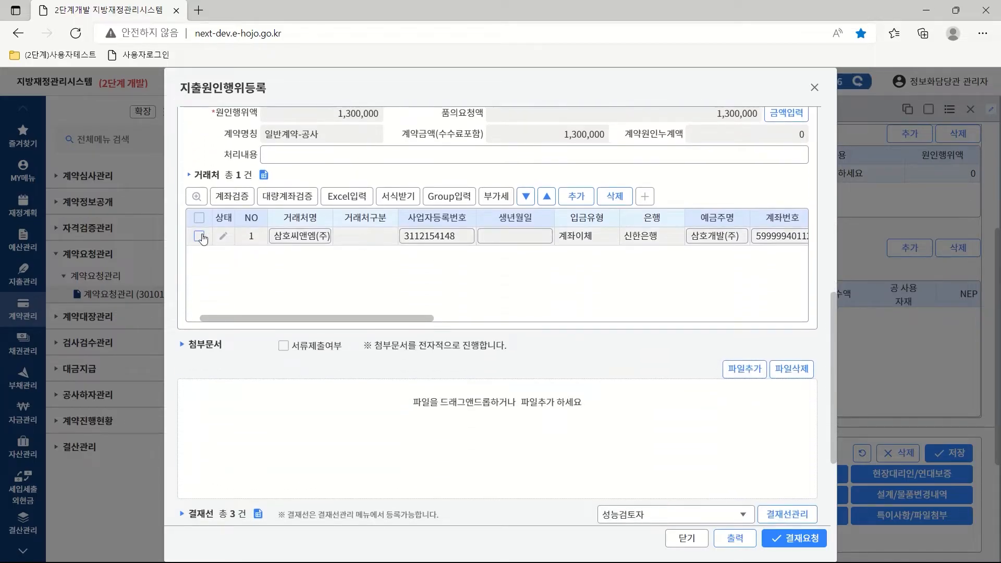
{"action": "left_click", "coordinate": [386, 236]}
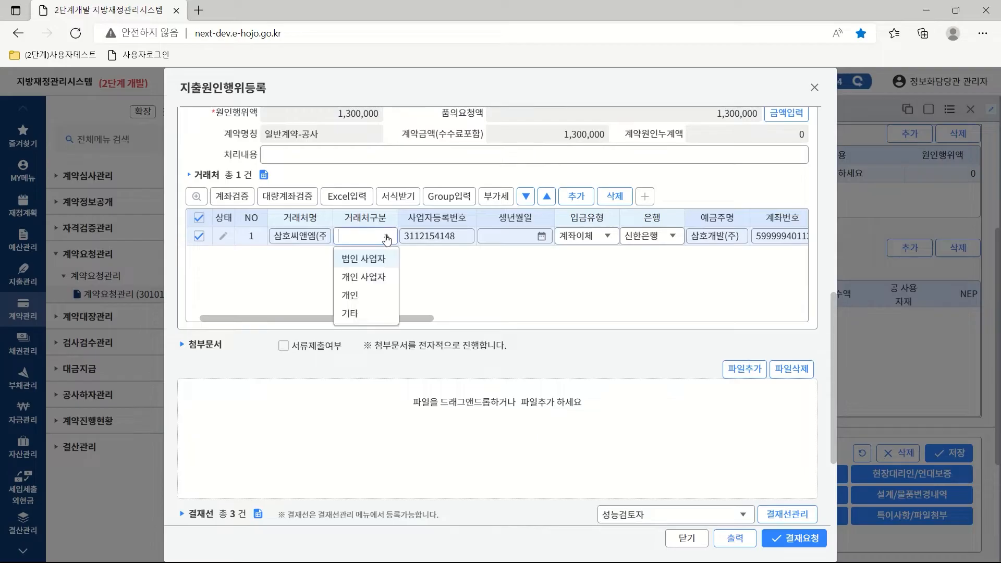
{"action": "left_click", "coordinate": [372, 259]}
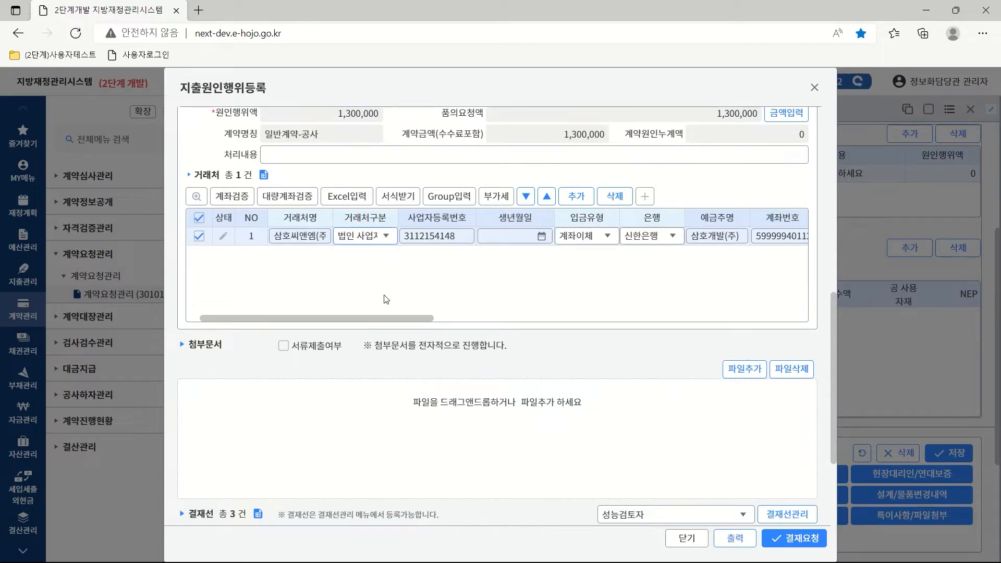
{"action": "left_click_drag", "start_coordinate": [386, 320], "coordinate": [532, 319]}
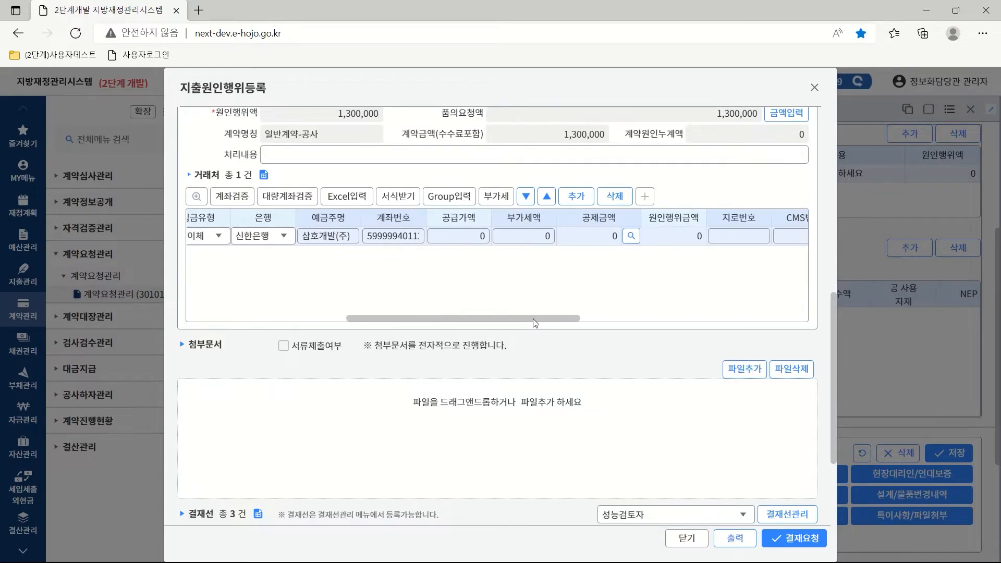
Enter 1,300,000 as the vendor's supply amount and split it into 1,181,819 supply plus 118,181 VAT.
{"action": "left_click", "coordinate": [459, 236]}
{"action": "type", "text": "1300000"}
{"action": "left_click", "coordinate": [510, 236]}
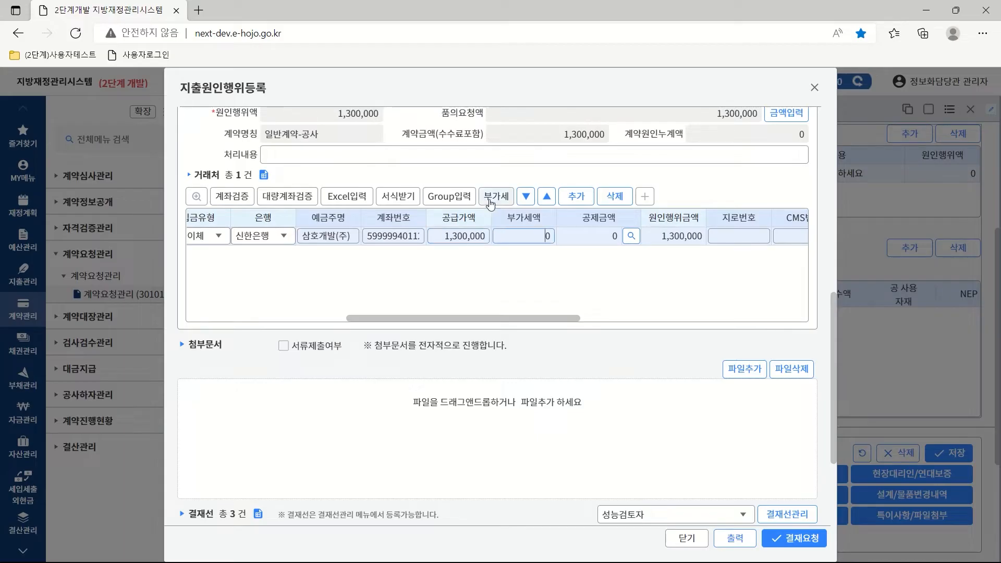
{"action": "left_click", "coordinate": [490, 202]}
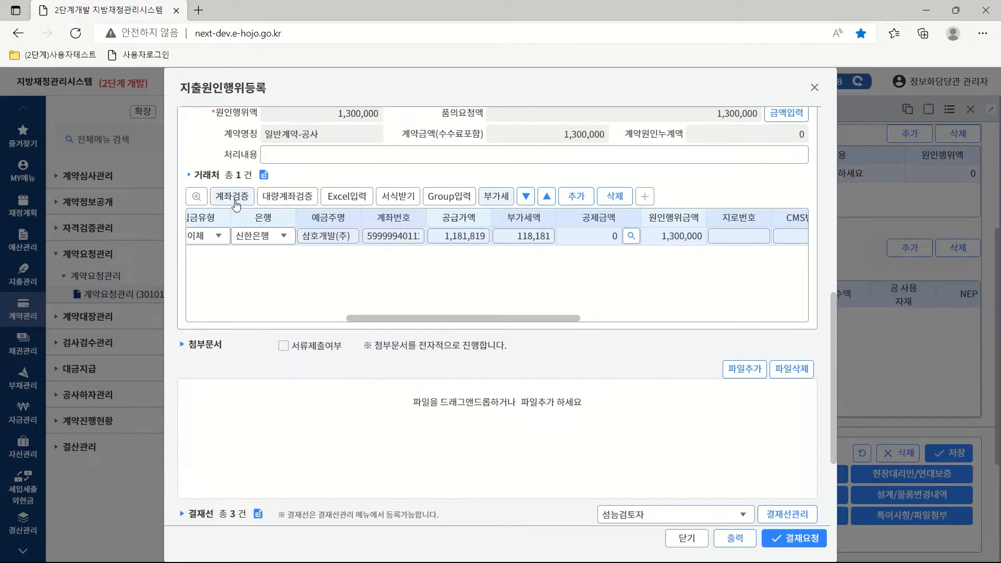
Verify the vendor's bank account and close the verification results.
{"action": "left_click", "coordinate": [233, 201]}
{"action": "left_click", "coordinate": [584, 362]}
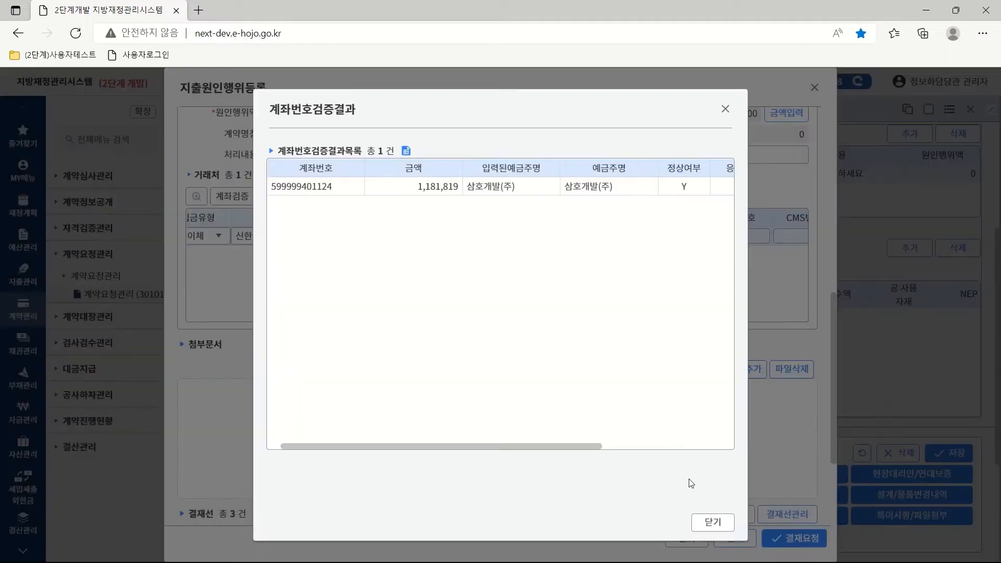
{"action": "left_click", "coordinate": [712, 522]}
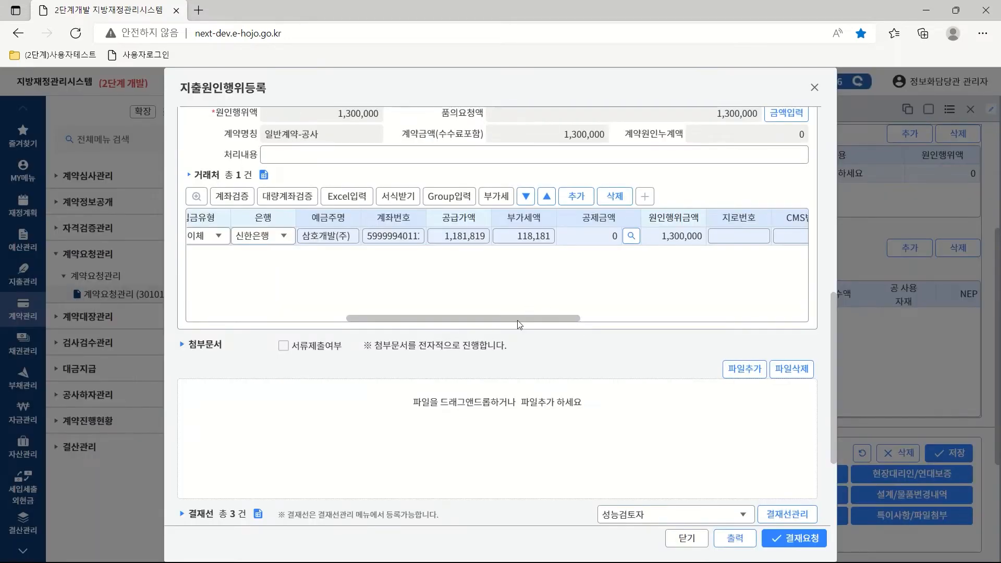
{"action": "left_click_drag", "start_coordinate": [513, 318], "coordinate": [368, 317]}
{"action": "scroll", "coordinate": [368, 317], "scroll_direction": "up", "scroll_amount": 4}
On the 관리항목 tab, set 공사유형 to 공사 and 공사종류 to 일반청사, then go back to 공통항목.
{"action": "left_click", "coordinate": [270, 205]}
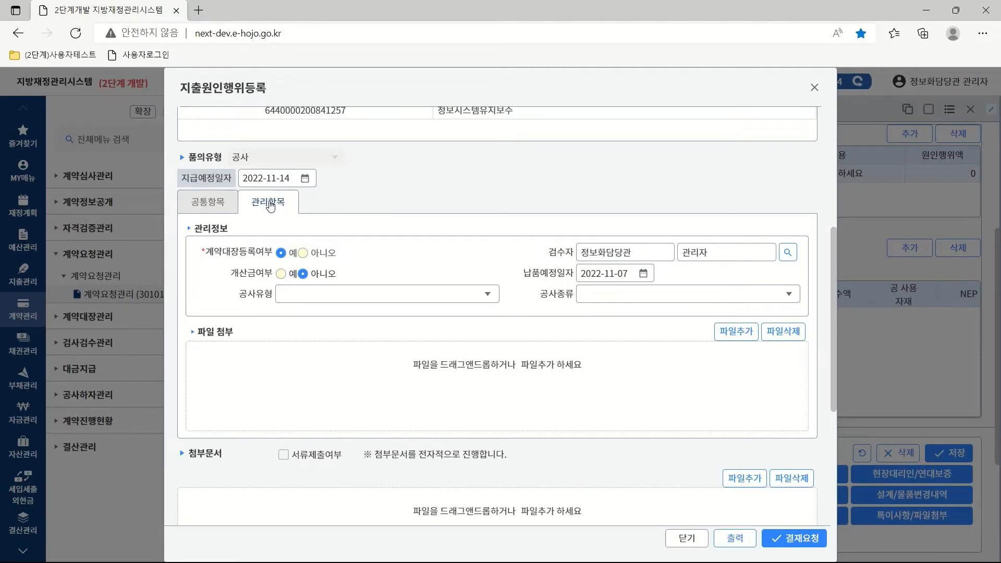
{"action": "left_click", "coordinate": [489, 295]}
{"action": "left_click", "coordinate": [489, 295]}
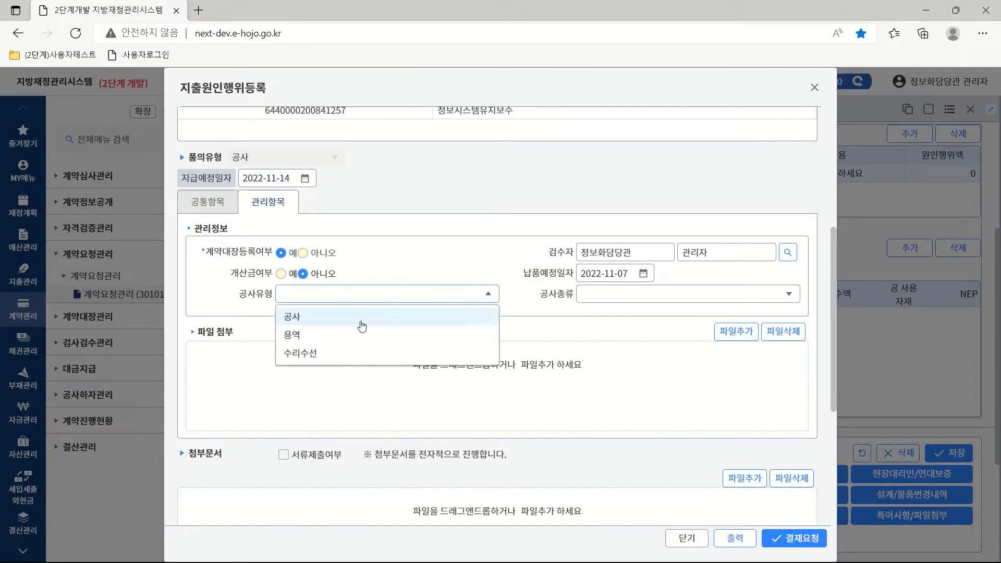
{"action": "left_click", "coordinate": [301, 322]}
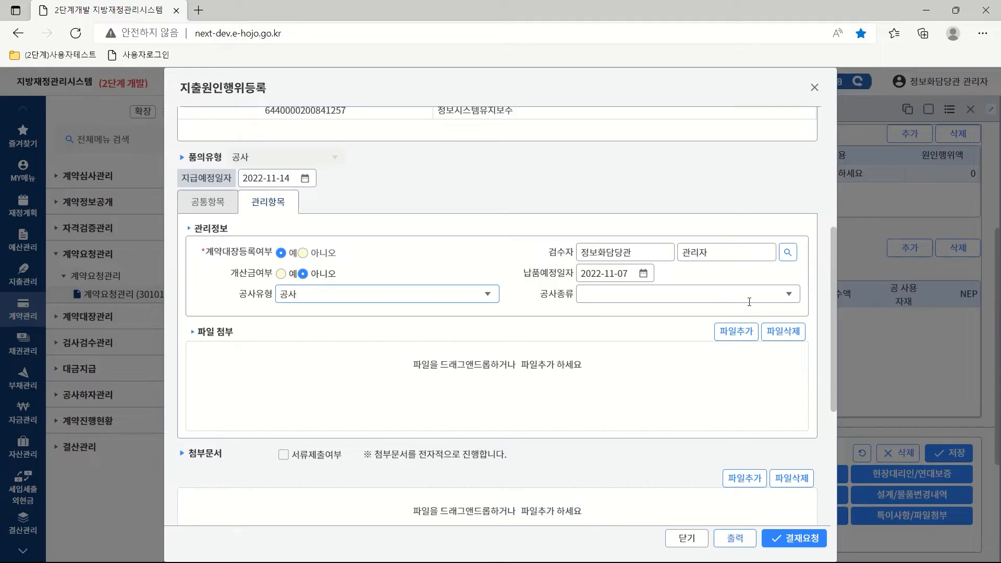
{"action": "left_click", "coordinate": [790, 295]}
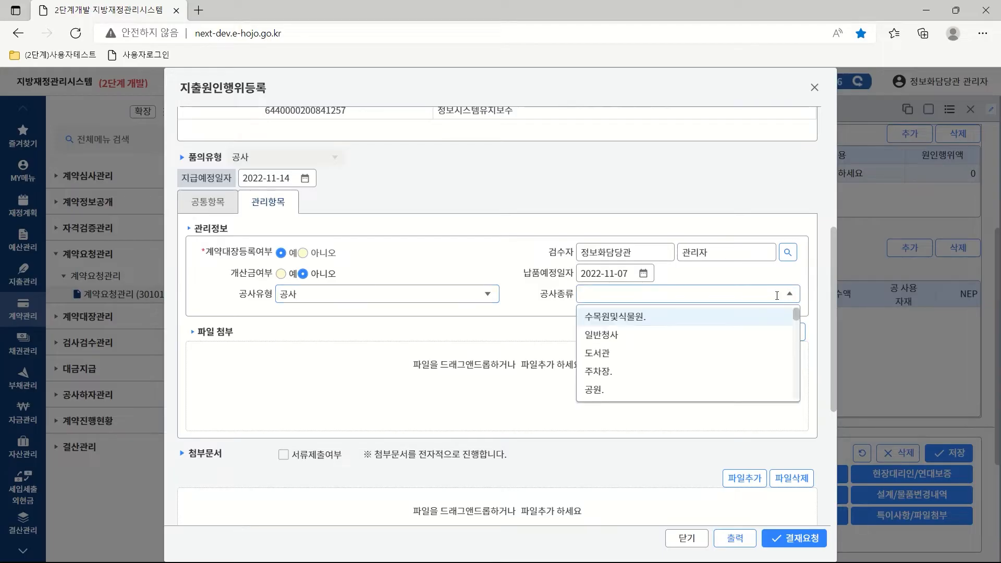
{"action": "left_click", "coordinate": [613, 339]}
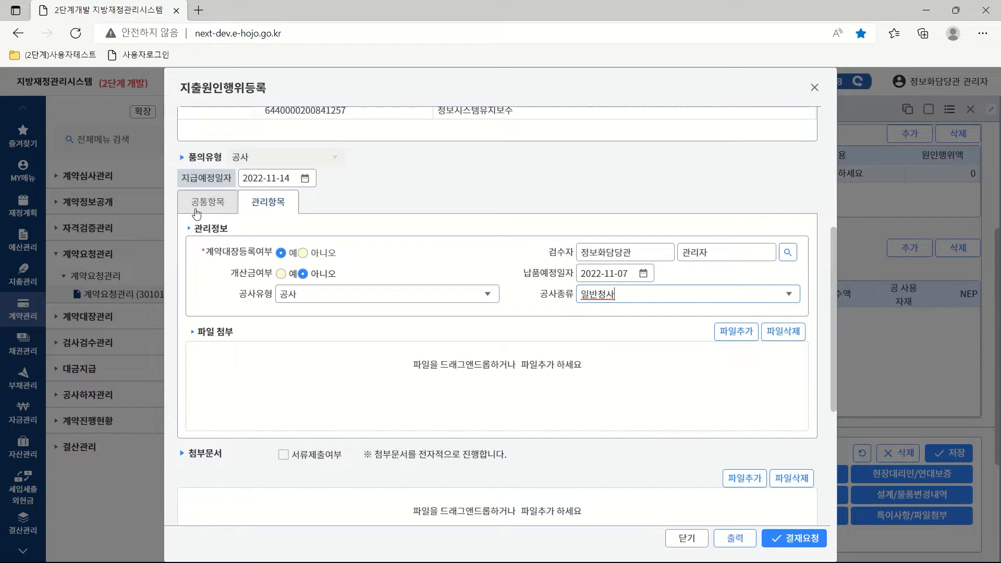
{"action": "left_click", "coordinate": [196, 209]}
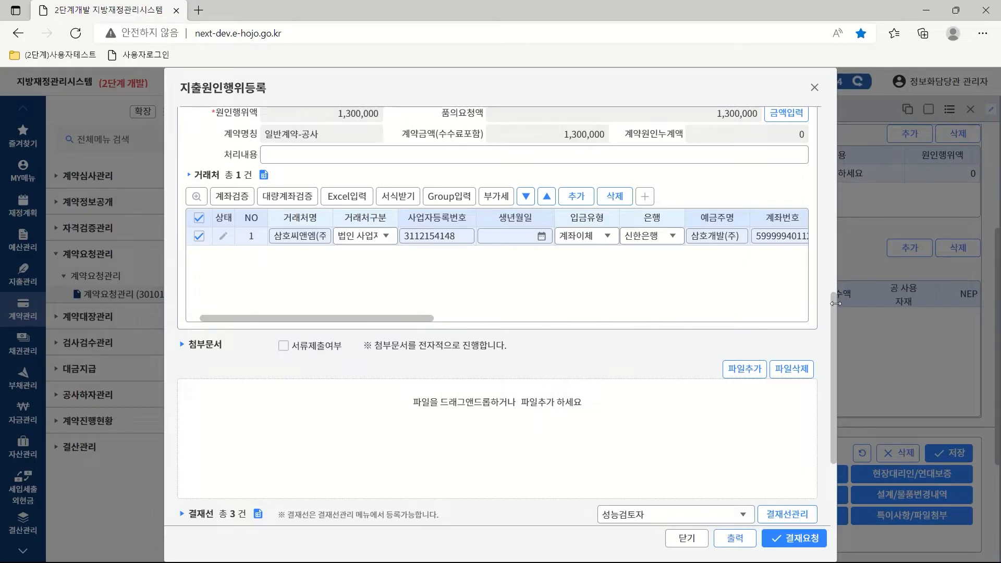
Choose the 원인행위 approval line and 부서공개 sharing, then submit the 지출원인행위 for approval.
{"action": "left_click_drag", "start_coordinate": [831, 311], "coordinate": [831, 427]}
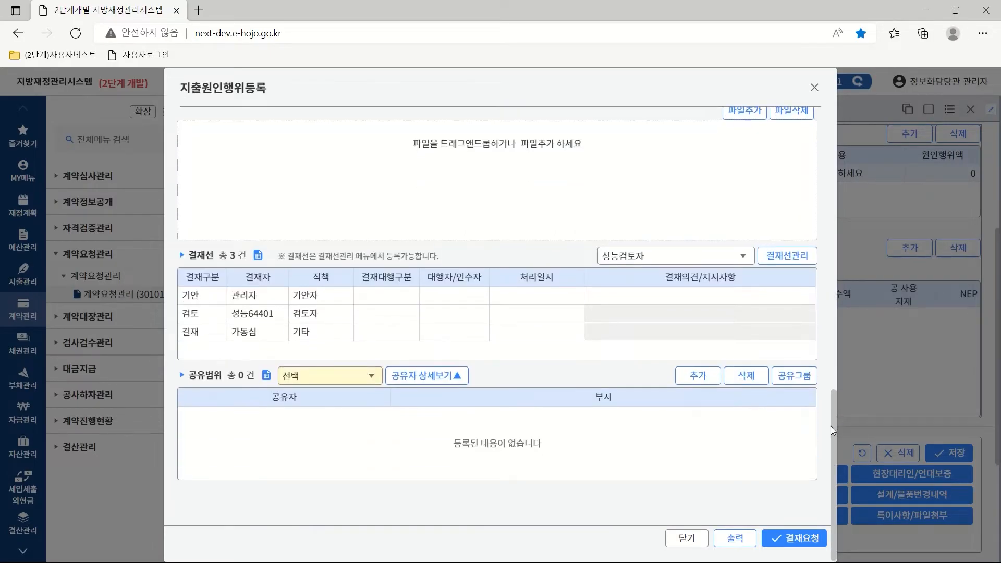
{"action": "left_click", "coordinate": [744, 256]}
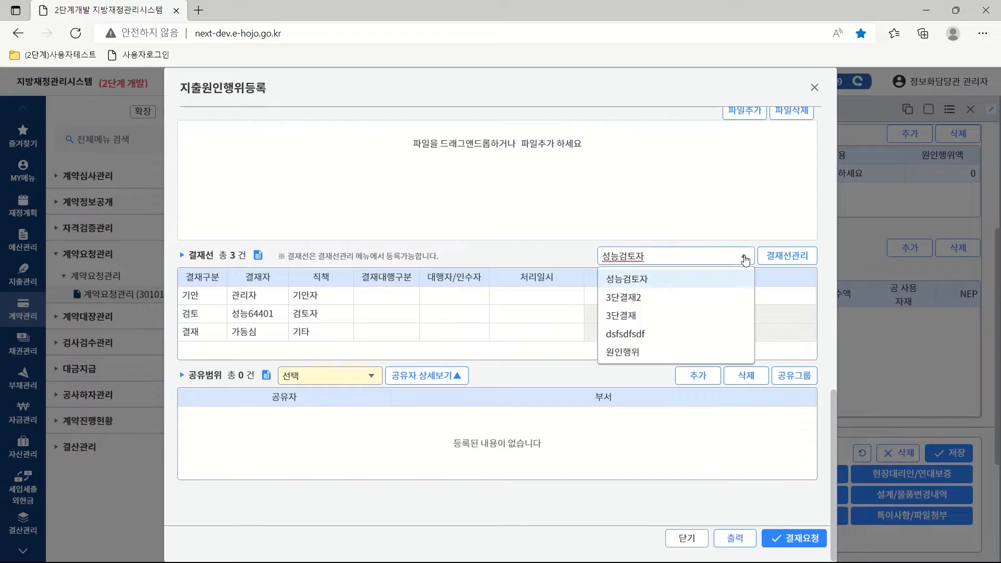
{"action": "left_click", "coordinate": [629, 353]}
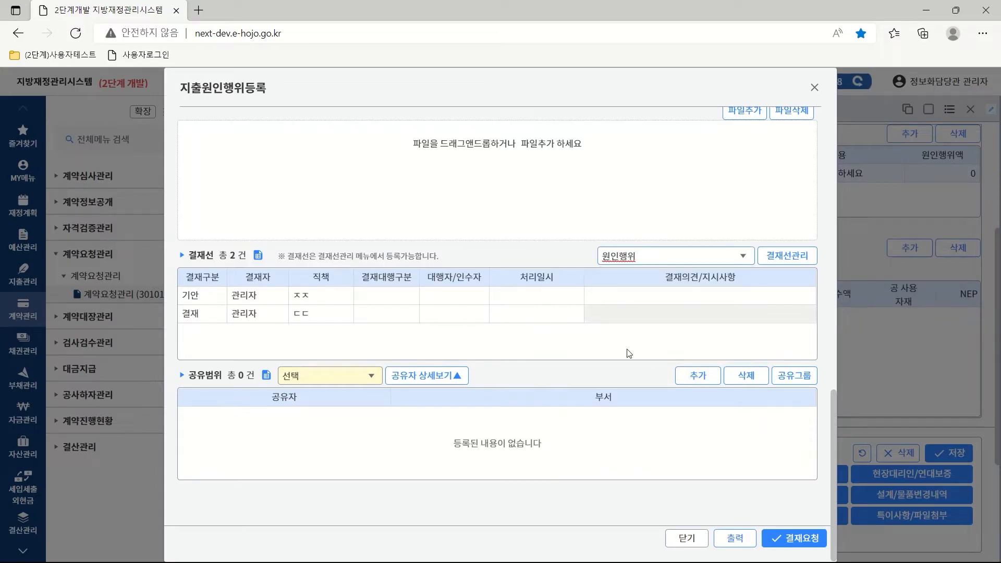
{"action": "left_click", "coordinate": [372, 375]}
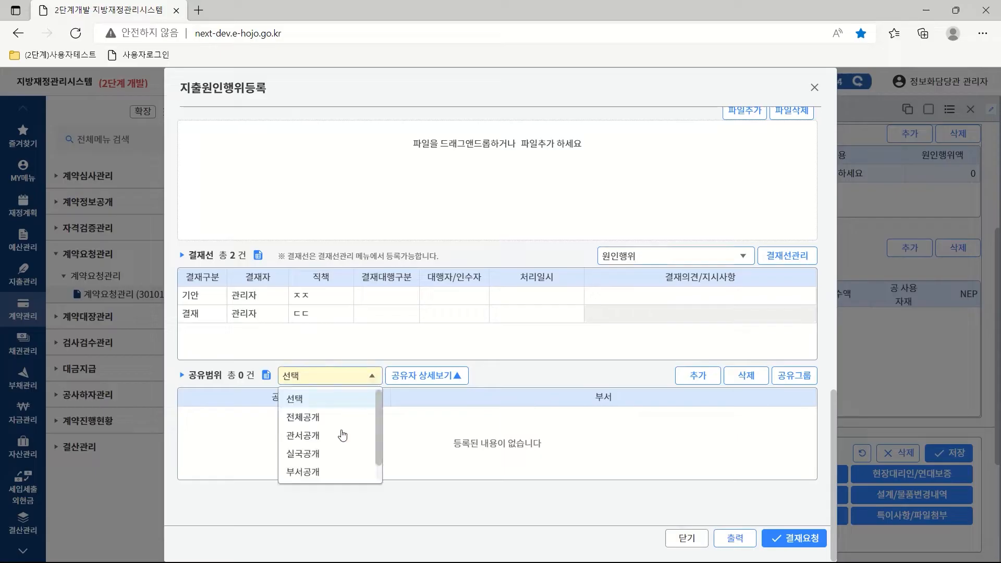
{"action": "left_click", "coordinate": [312, 473]}
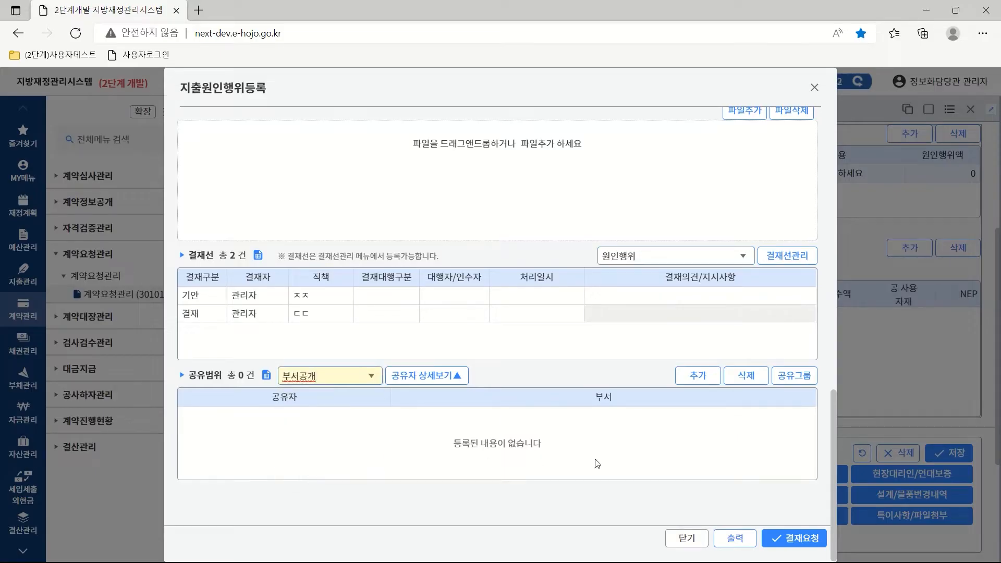
{"action": "left_click", "coordinate": [801, 542]}
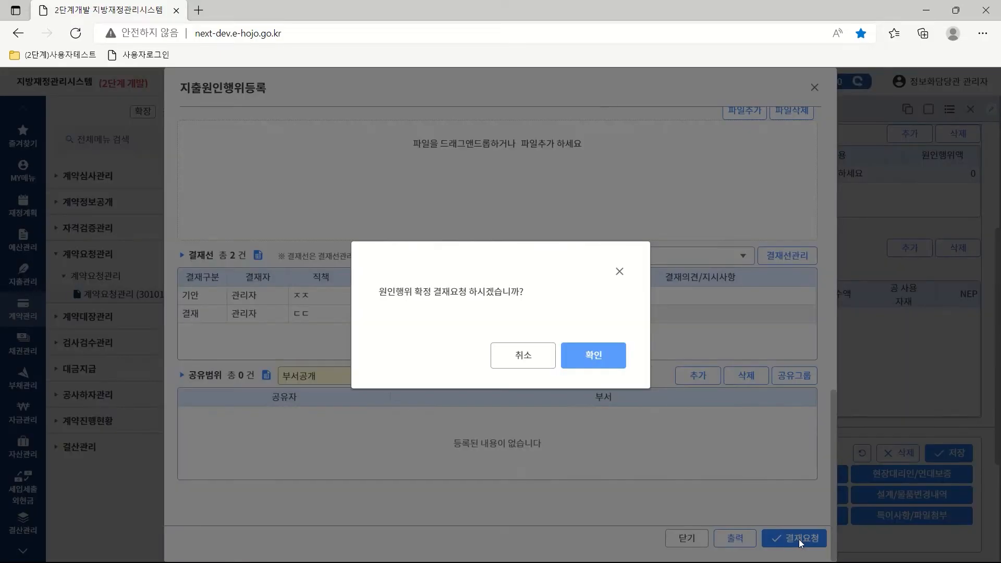
{"action": "left_click", "coordinate": [592, 357]}
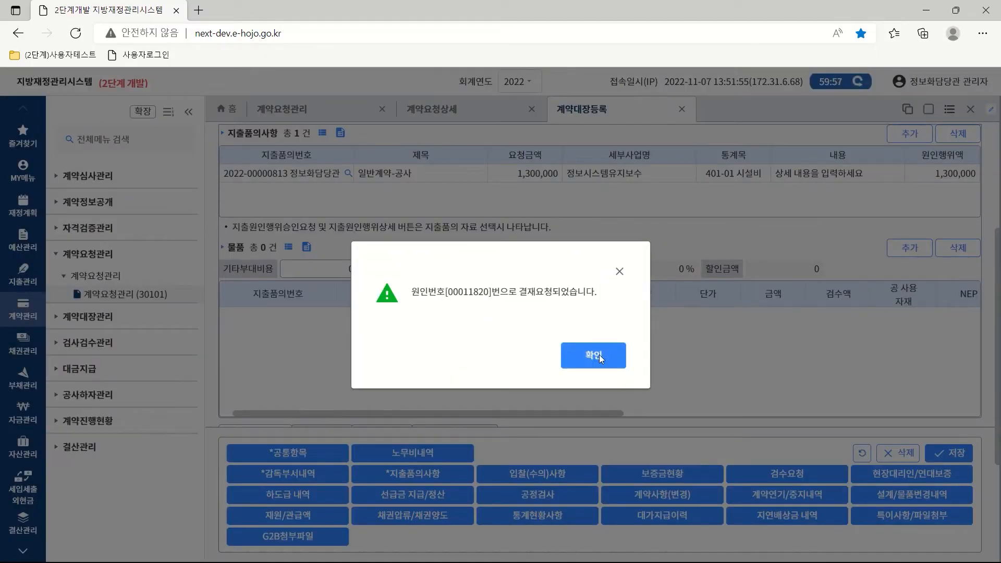
{"action": "left_click", "coordinate": [599, 356]}
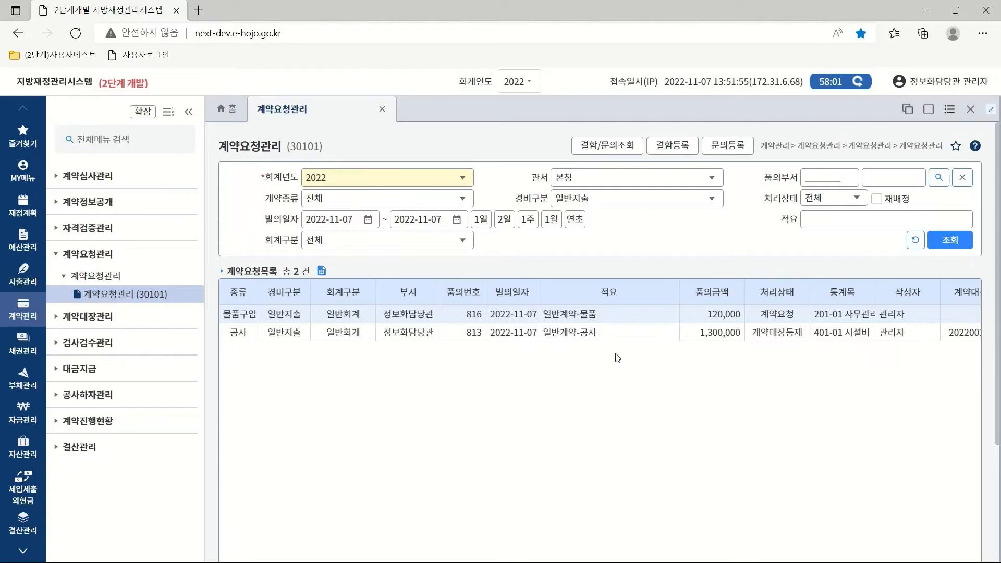
Open the 120,000-won 일반계약-물품 request's details and scroll down to 공통정보.
{"action": "double_click", "coordinate": [577, 316]}
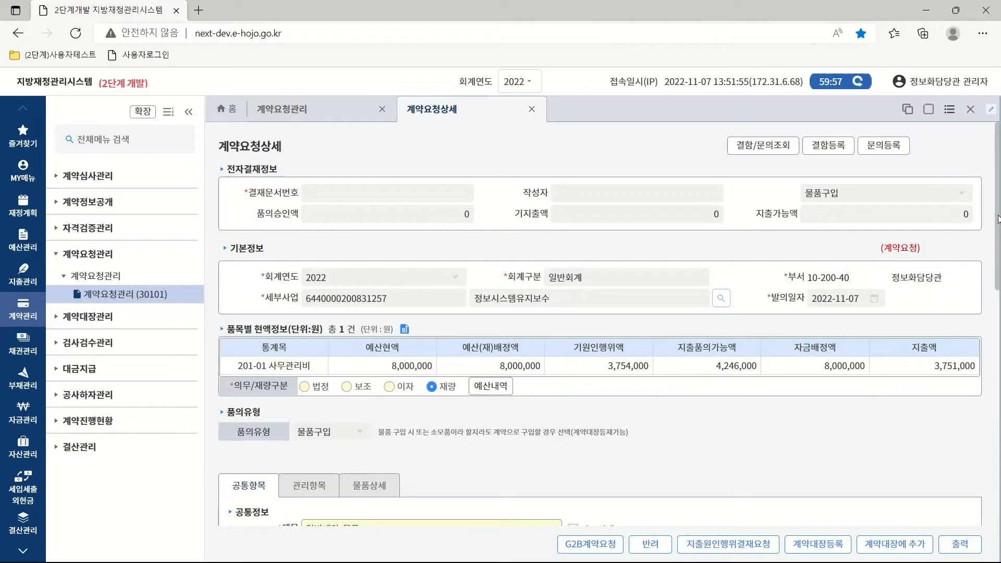
{"action": "left_click_drag", "start_coordinate": [998, 219], "coordinate": [998, 334]}
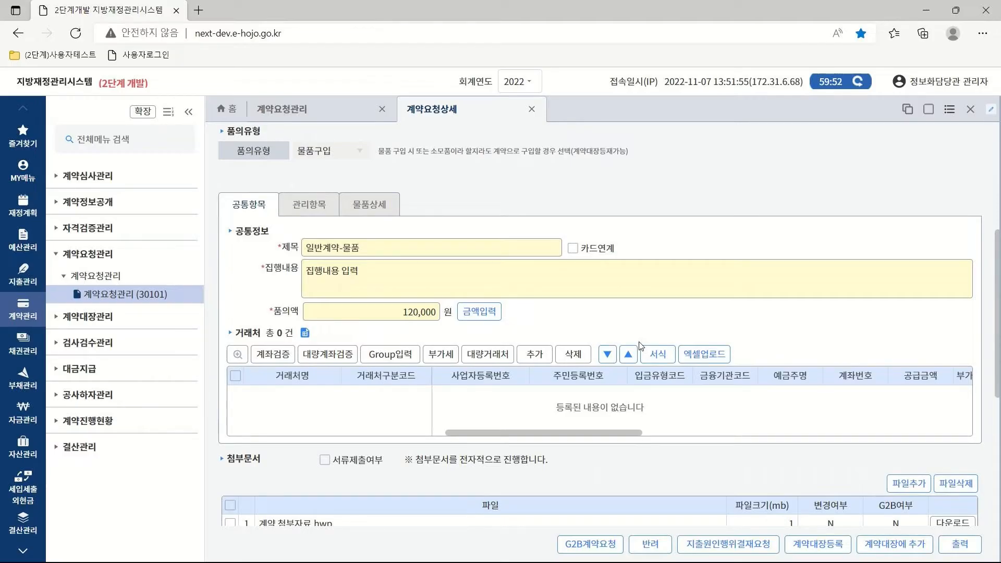
Check the request's 120,000 funding amount for 정보시스템유지보수.
{"action": "left_click", "coordinate": [461, 315]}
{"action": "left_click", "coordinate": [836, 298]}
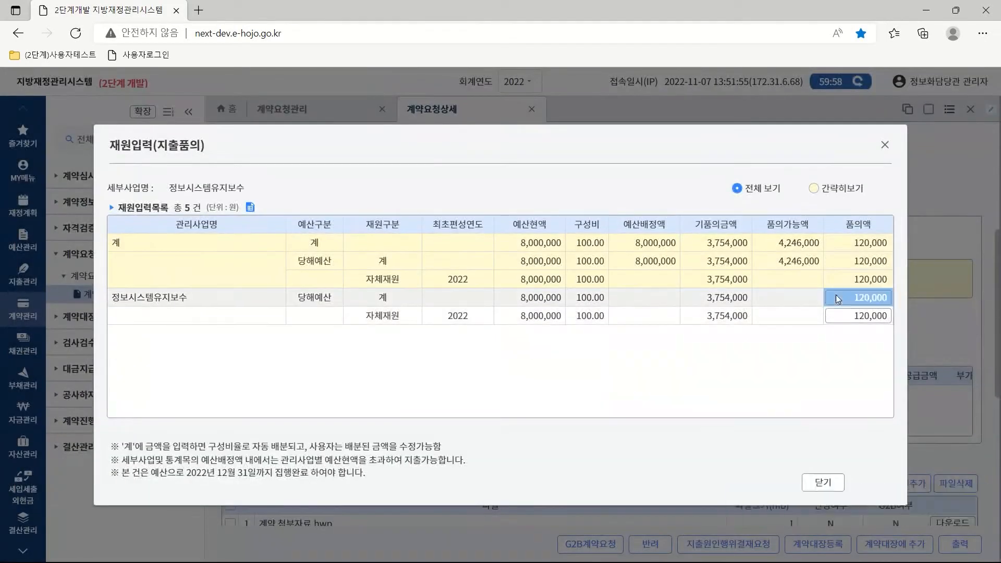
{"action": "left_click", "coordinate": [824, 484]}
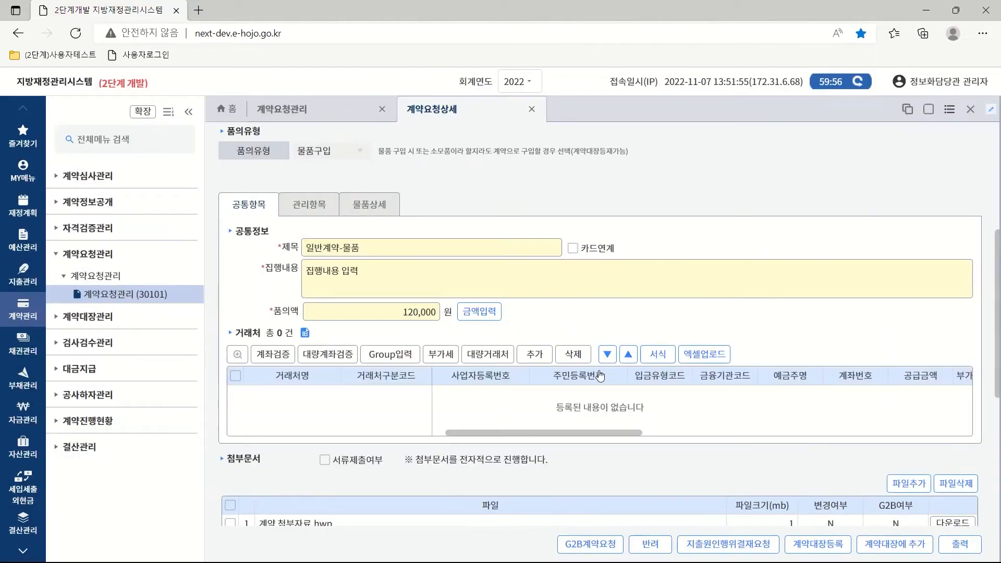
Search vendors for '나래' and add 나래종합상사 to the contract request.
{"action": "left_click", "coordinate": [532, 358]}
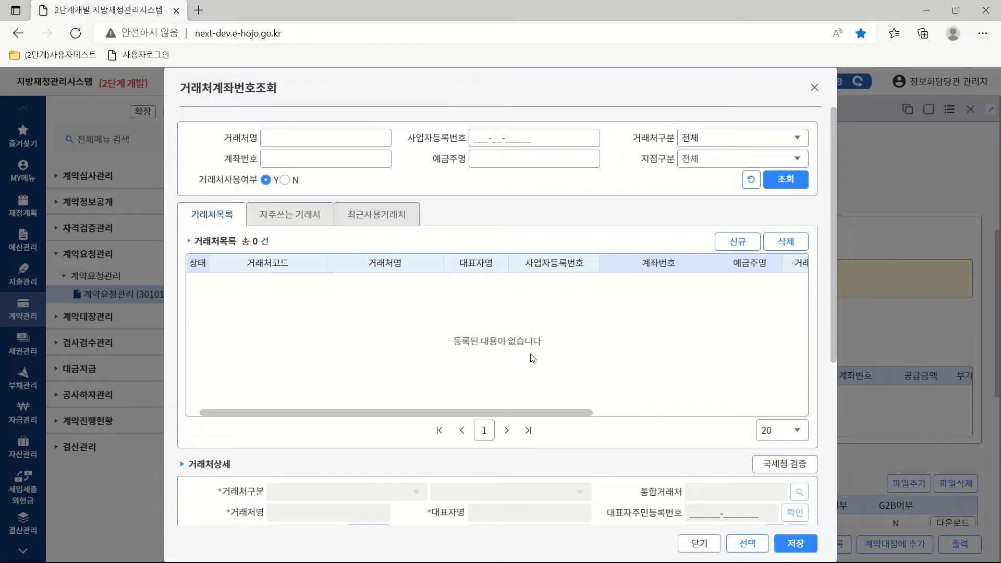
{"action": "left_click", "coordinate": [283, 136]}
{"action": "type", "text": "나래"}
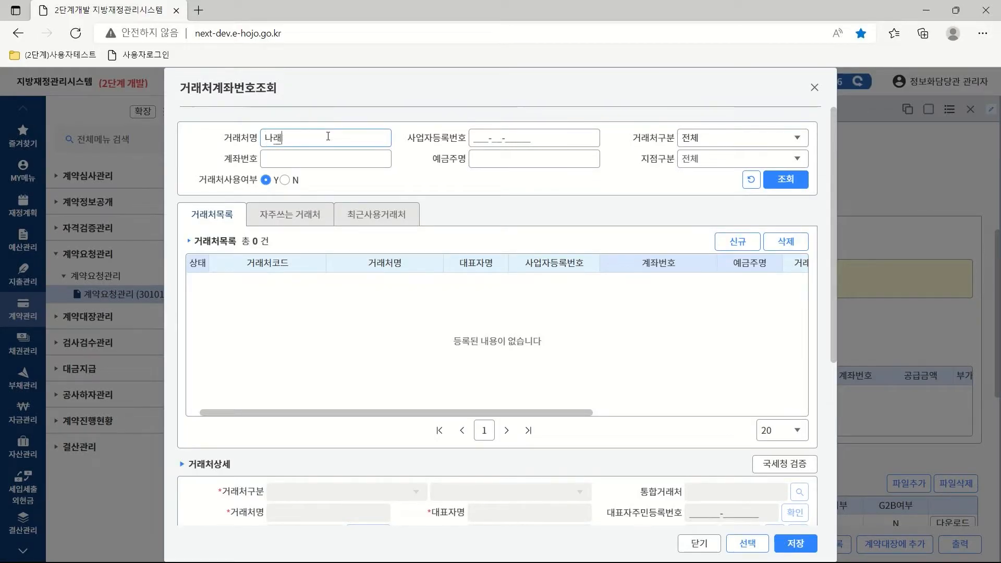
{"action": "left_click", "coordinate": [785, 180]}
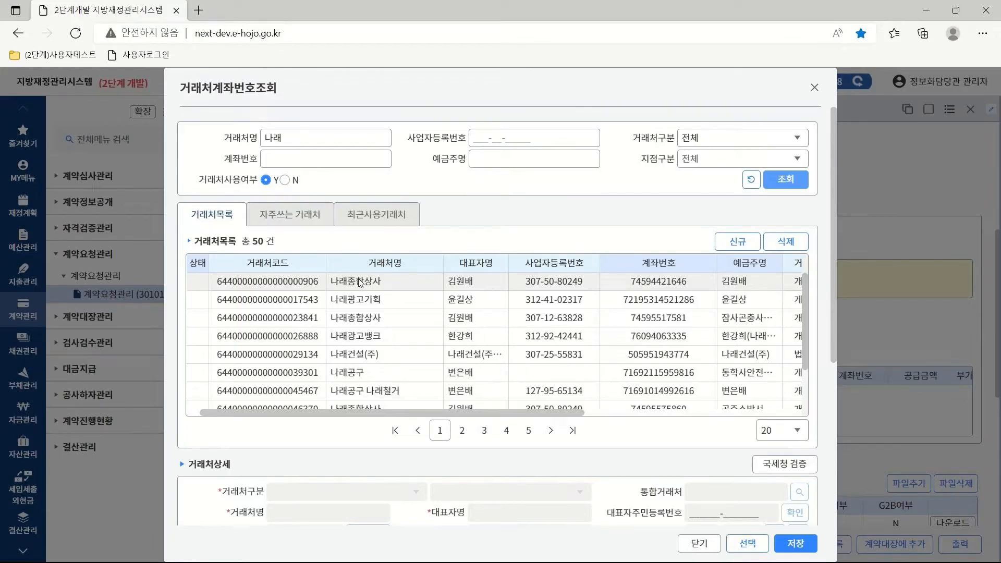
{"action": "left_click", "coordinate": [359, 281]}
{"action": "double_click", "coordinate": [359, 281]}
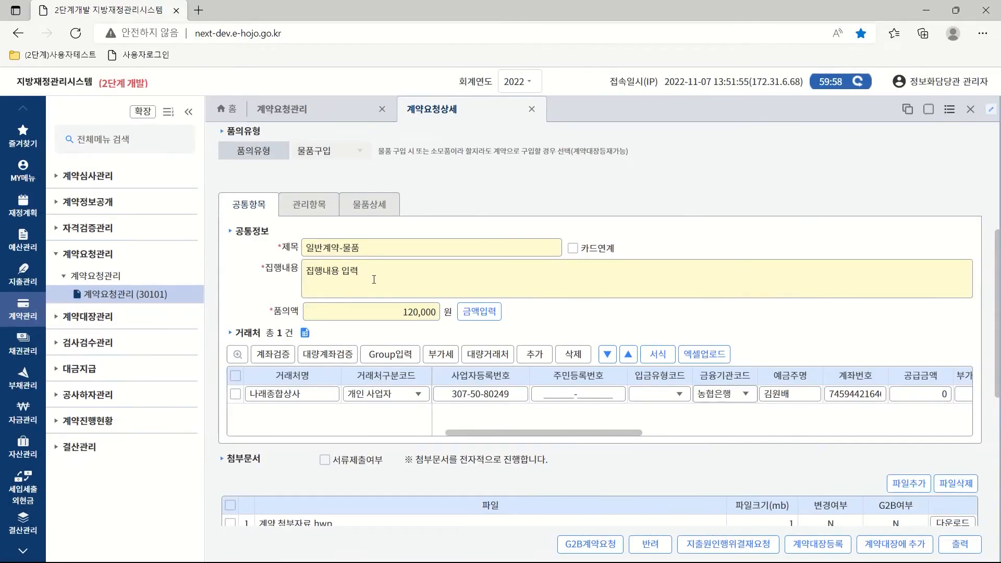
Set the 나래종합상사 vendor's deposit type to 계좌이체.
{"action": "left_click", "coordinate": [235, 394]}
{"action": "left_click", "coordinate": [681, 395]}
{"action": "left_click", "coordinate": [661, 417]}
{"action": "left_click_drag", "start_coordinate": [616, 433], "coordinate": [740, 435]}
Enter 120,000 as the supply amount and split it into 109,091 supply plus 10,909 VAT.
{"action": "left_click", "coordinate": [587, 391]}
{"action": "type", "text": "120,000"}
{"action": "left_click", "coordinate": [638, 392]}
{"action": "left_click", "coordinate": [442, 355]}
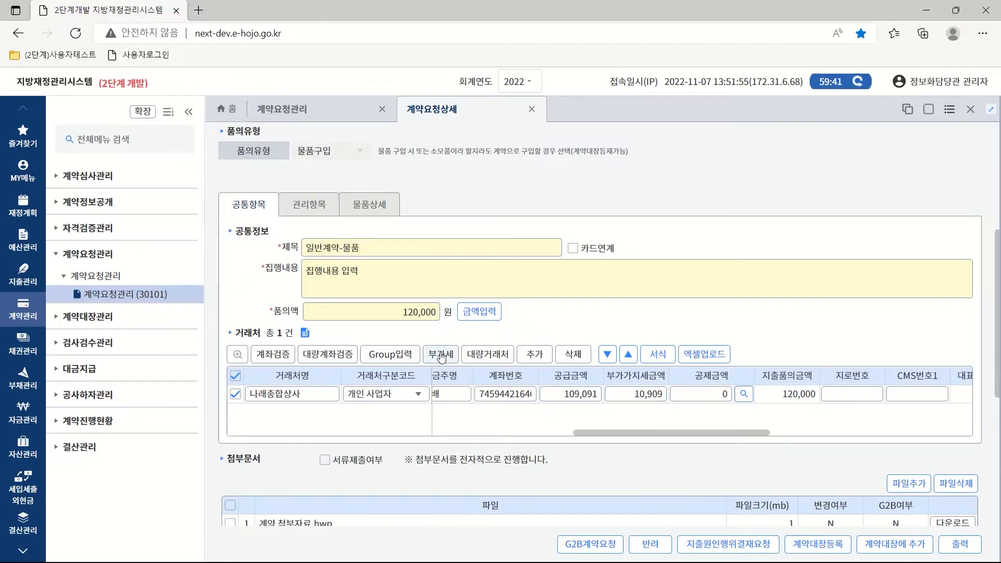
Verify the vendor's bank account, then view the request's 관리항목 details.
{"action": "left_click", "coordinate": [270, 357]}
{"action": "left_click", "coordinate": [568, 354]}
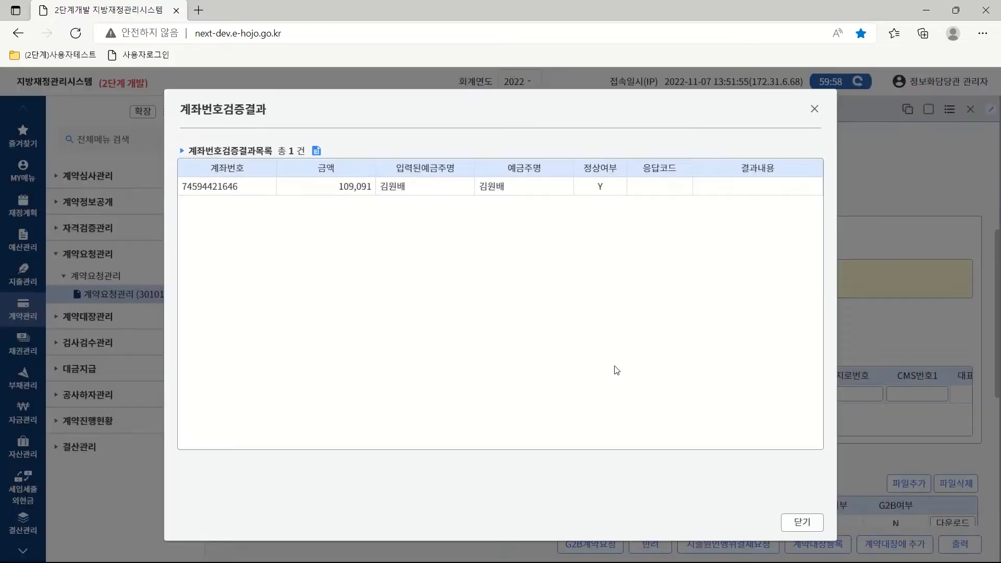
{"action": "left_click", "coordinate": [793, 523]}
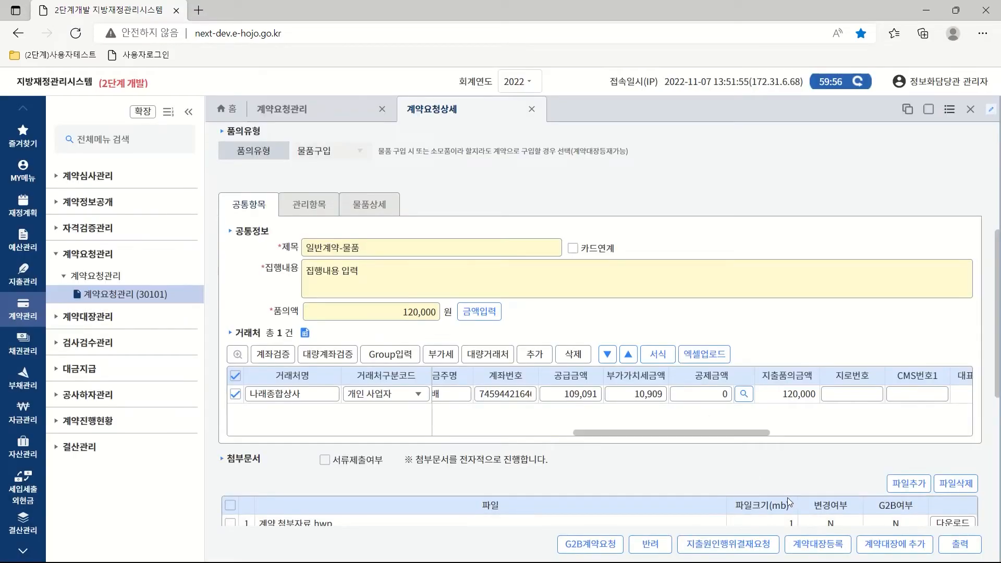
{"action": "left_click_drag", "start_coordinate": [721, 433], "coordinate": [635, 446]}
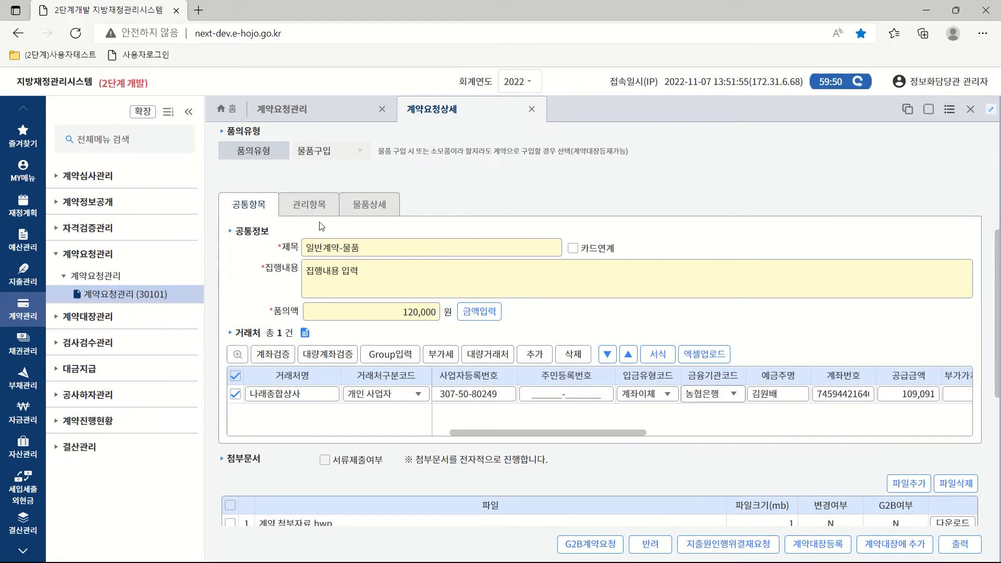
{"action": "left_click", "coordinate": [313, 207]}
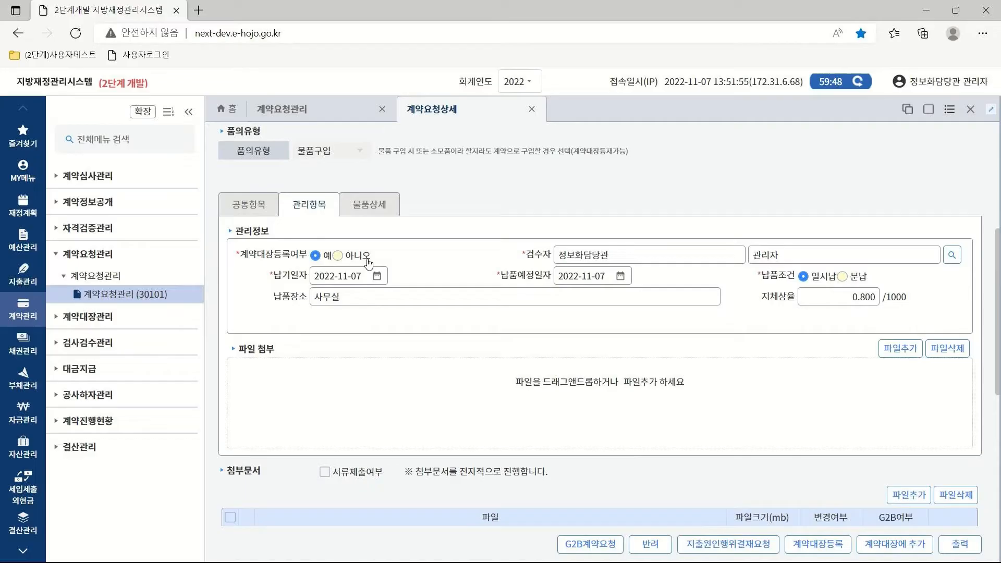
Pick 2022-11-14 in both the 납기일자 and 납품예정일자 calendars.
{"action": "left_click", "coordinate": [378, 277]}
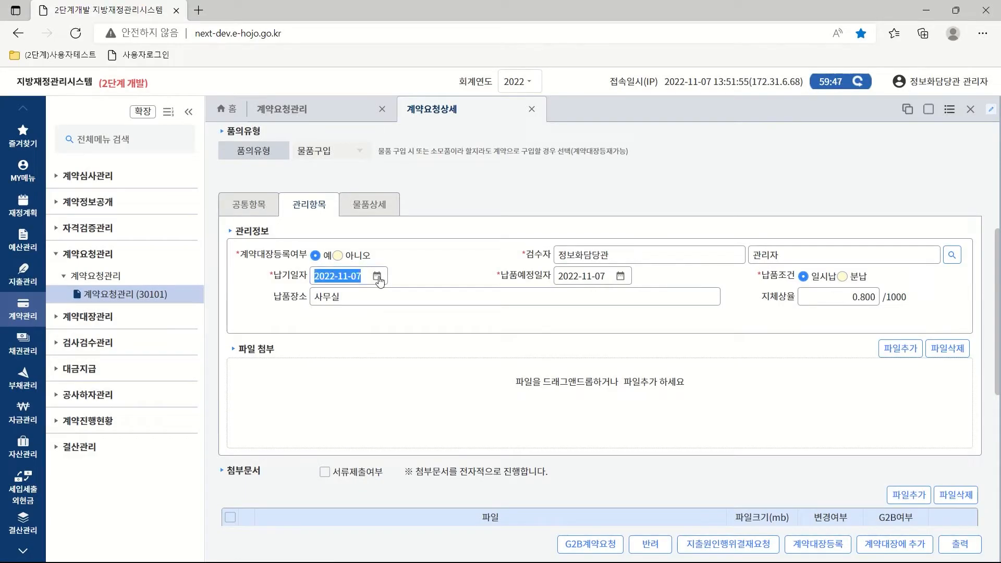
{"action": "left_click", "coordinate": [341, 372]}
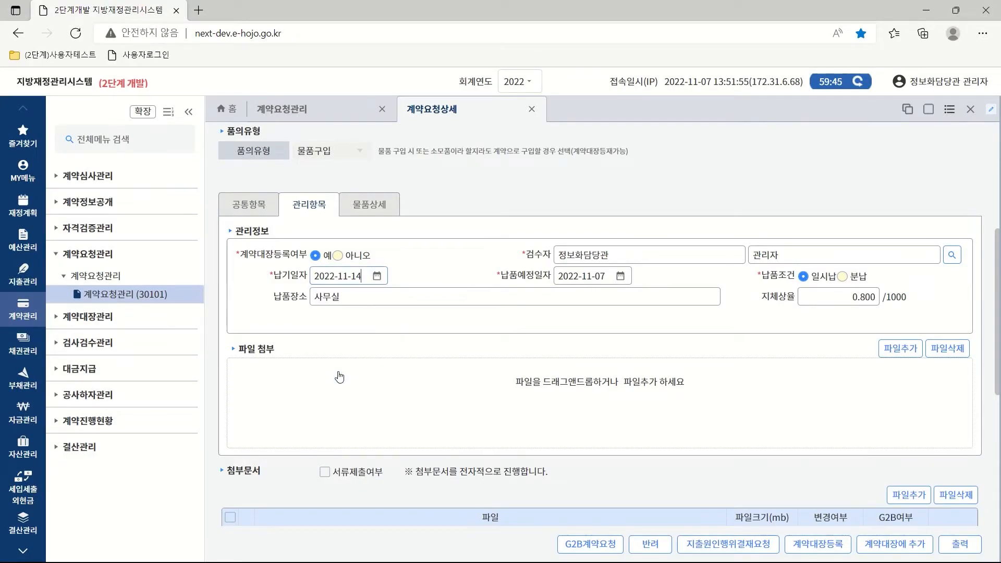
{"action": "left_click", "coordinate": [620, 276]}
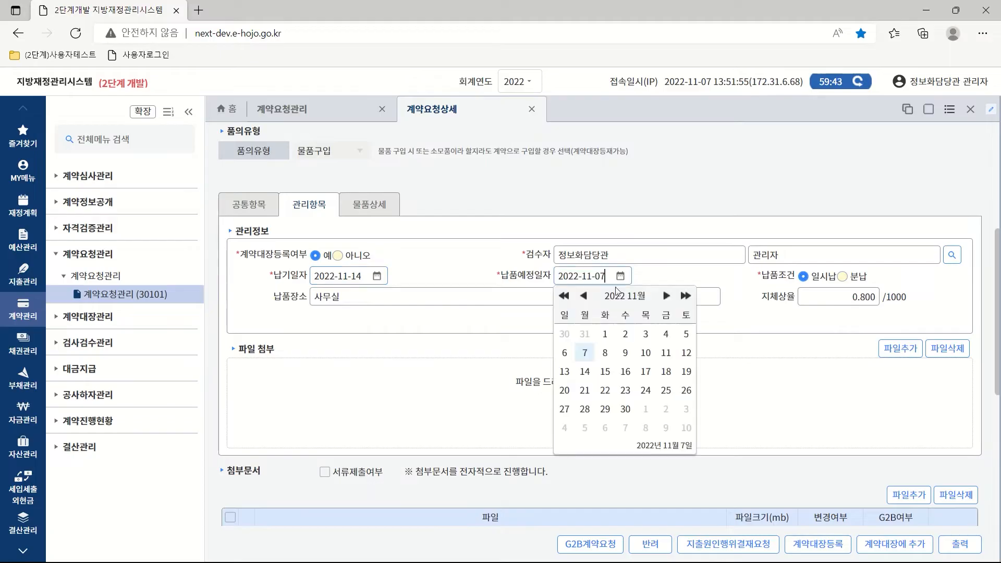
{"action": "left_click", "coordinate": [585, 370]}
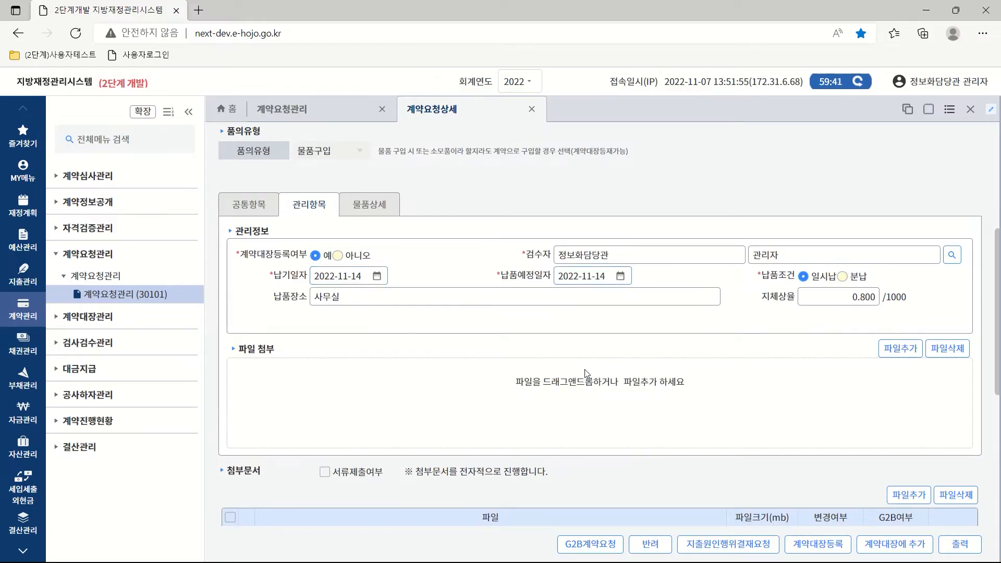
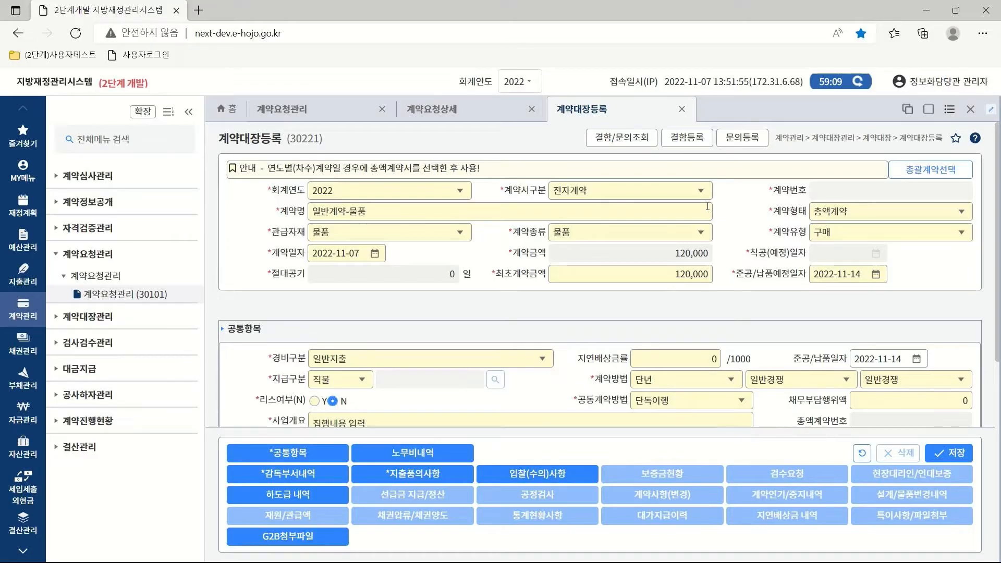
Keep 전자계약 as document type, 총액계약 as contract form, and 물품 for government-supplied materials.
{"action": "left_click", "coordinate": [702, 192]}
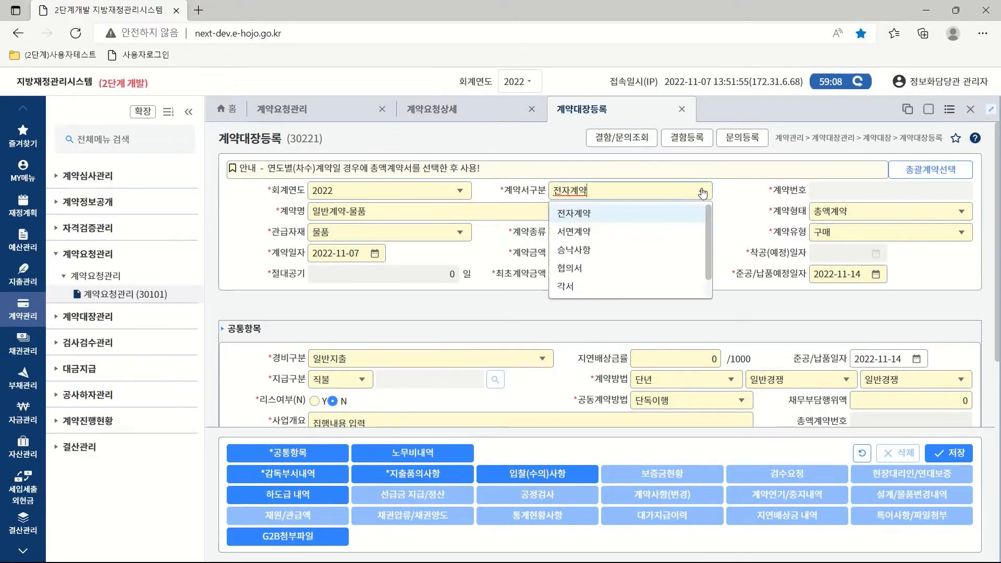
{"action": "left_click", "coordinate": [587, 216]}
{"action": "left_click", "coordinate": [961, 211]}
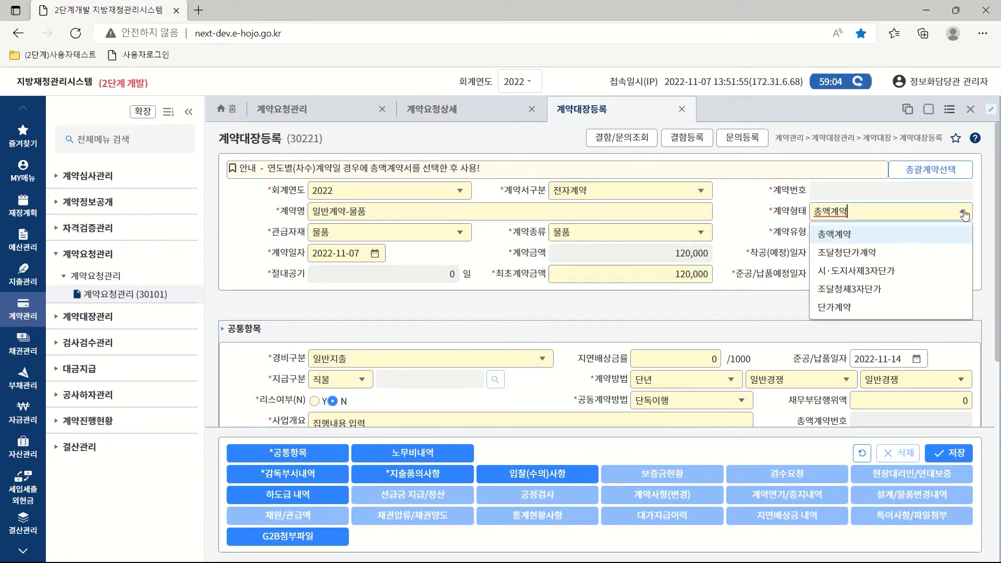
{"action": "left_click", "coordinate": [832, 239]}
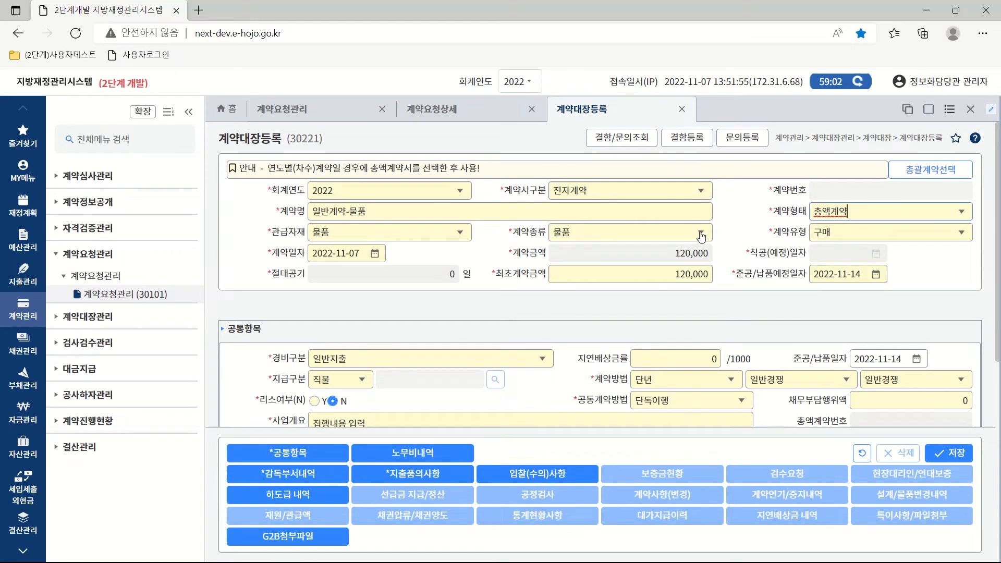
{"action": "left_click", "coordinate": [458, 232]}
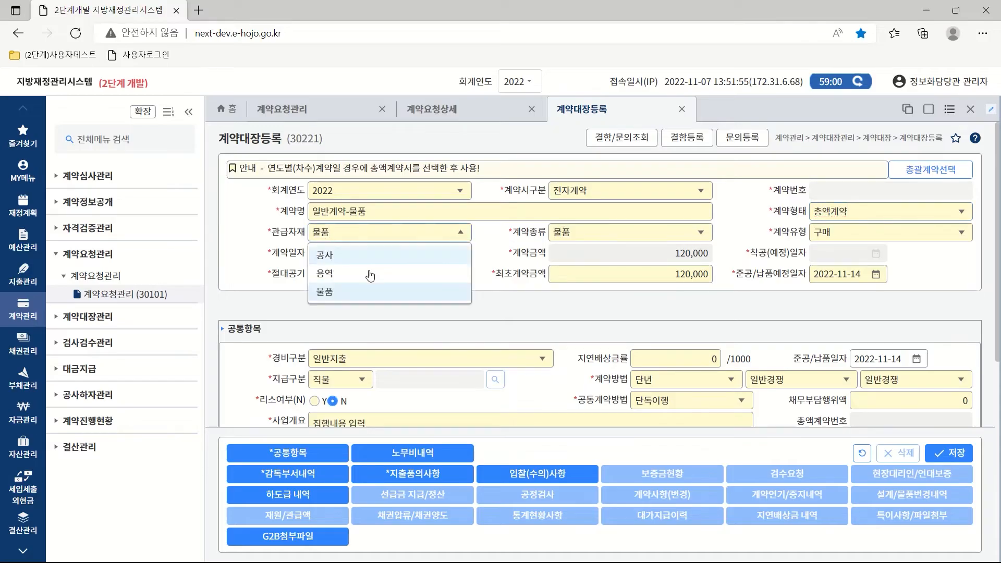
{"action": "left_click", "coordinate": [324, 298]}
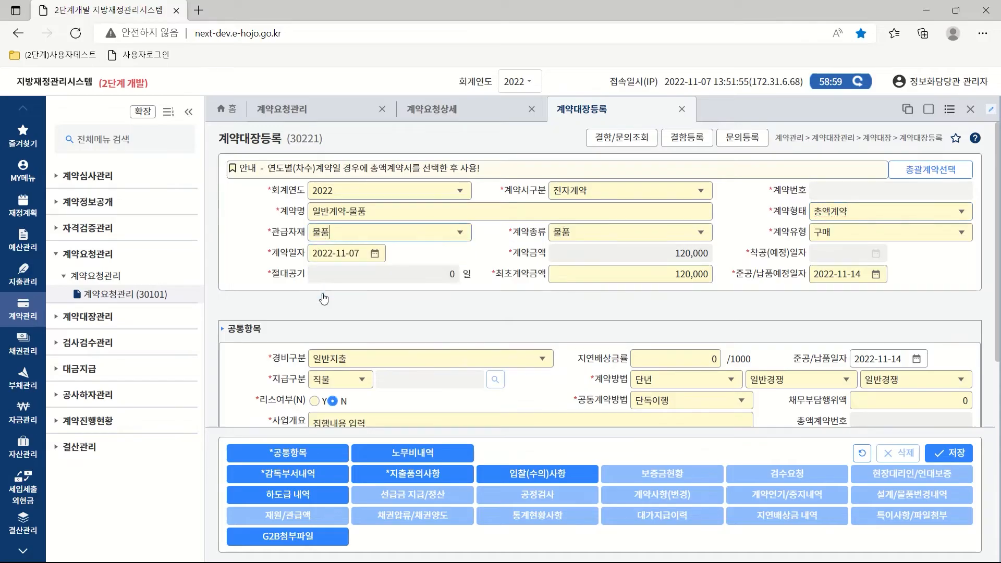
Keep contract kind 물품, contract type 구매, and delivery date 2022-11-14.
{"action": "left_click", "coordinate": [701, 232]}
{"action": "left_click", "coordinate": [561, 293]}
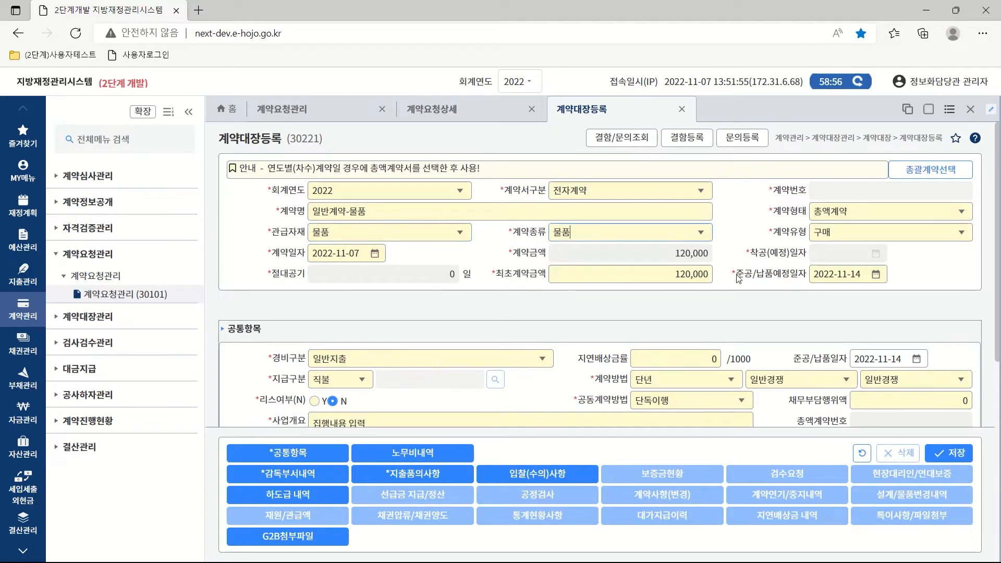
{"action": "left_click", "coordinate": [959, 233]}
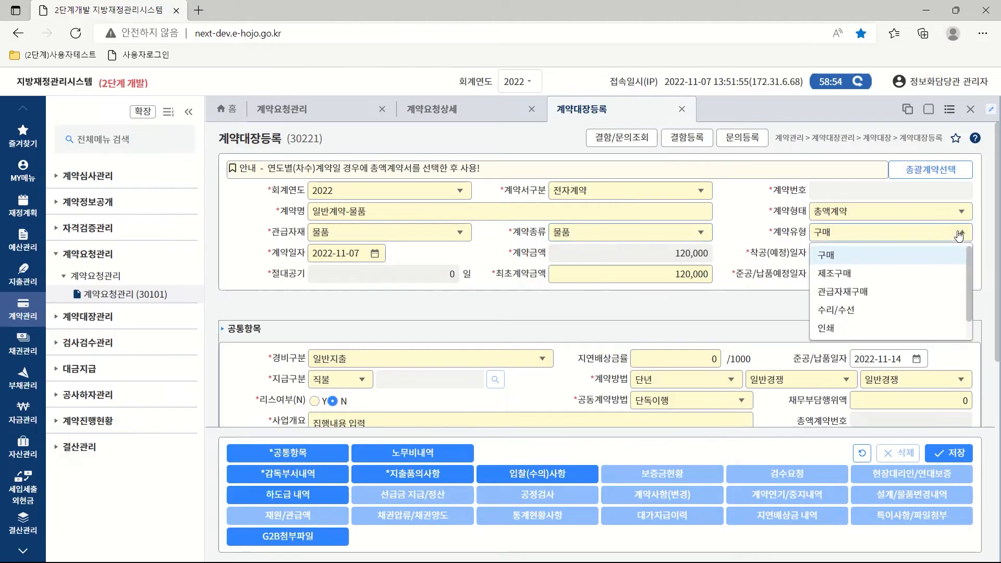
{"action": "left_click", "coordinate": [829, 256]}
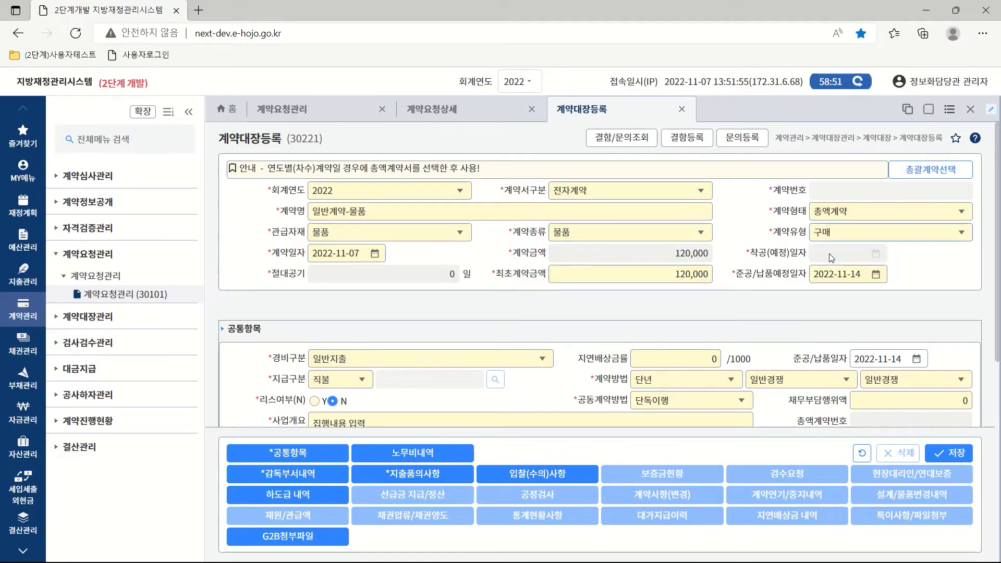
{"action": "left_click", "coordinate": [875, 277]}
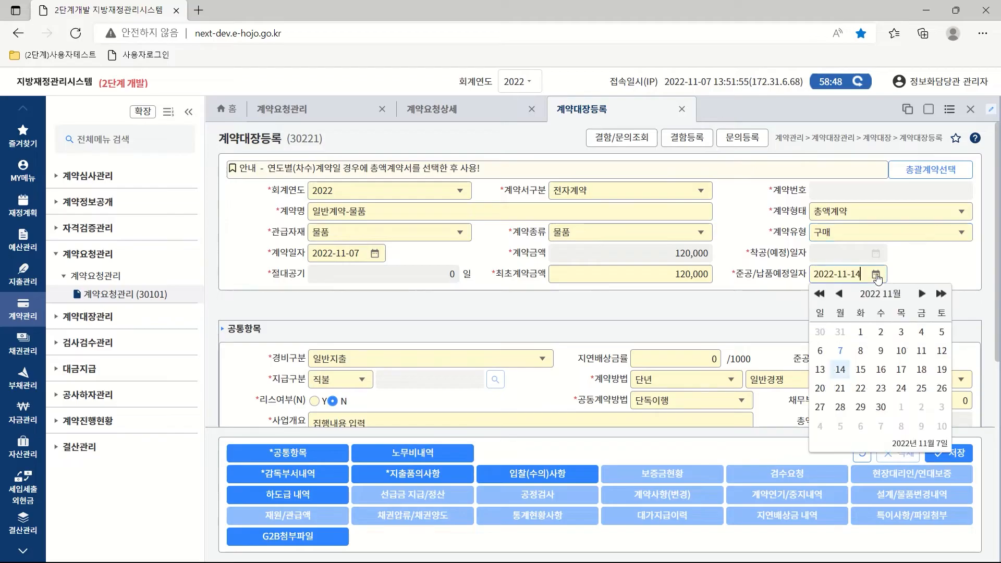
{"action": "left_click", "coordinate": [877, 277]}
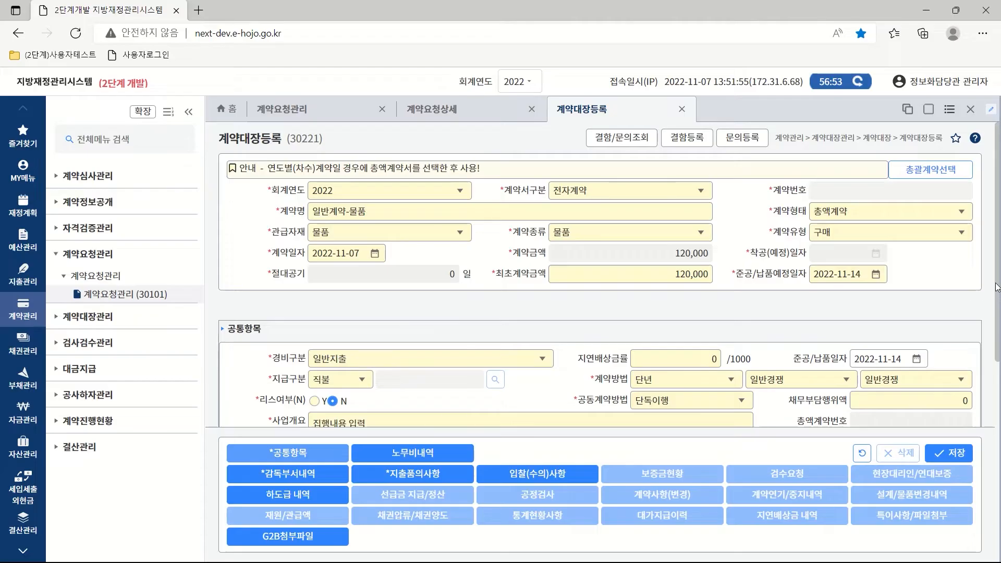
Keep contract method 단년, 일반경쟁, 단독이행 with 자체(전자) procurement, and scroll to the contractor list.
{"action": "scroll", "coordinate": [999, 327], "scroll_direction": "down", "scroll_amount": 1}
{"action": "scroll", "coordinate": [998, 328], "scroll_direction": "down", "scroll_amount": 2}
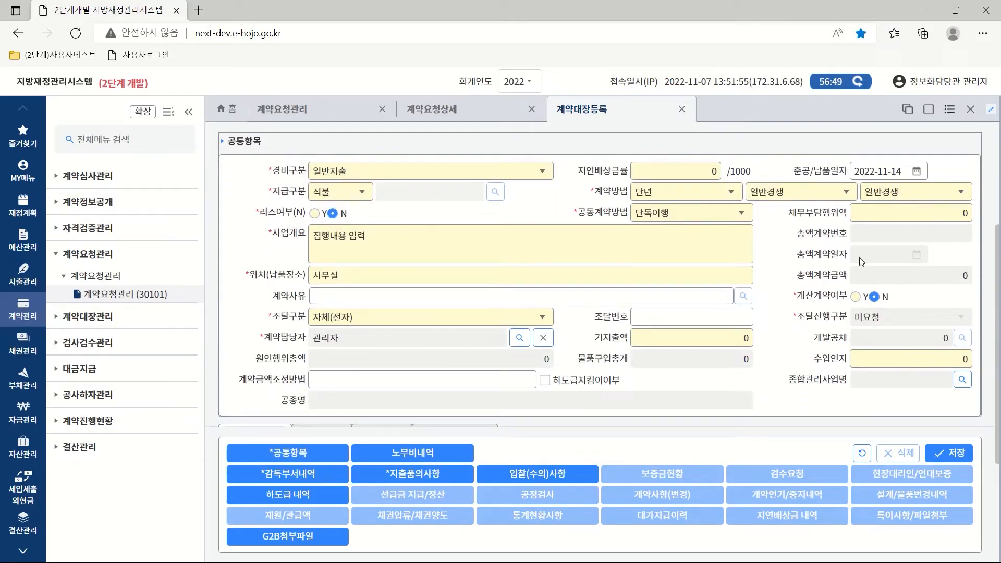
{"action": "left_click", "coordinate": [732, 194]}
{"action": "left_click", "coordinate": [671, 218]}
{"action": "left_click", "coordinate": [848, 194]}
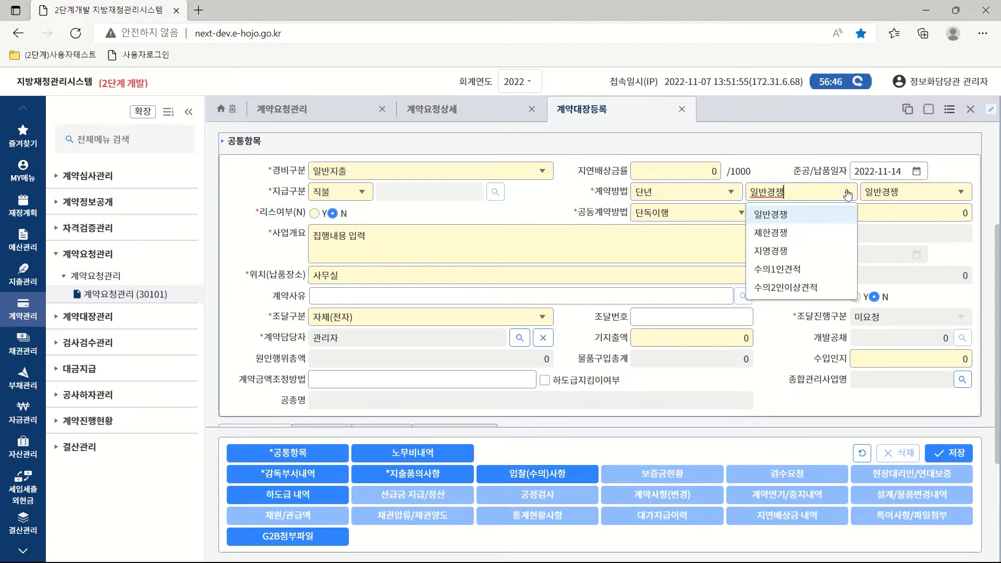
{"action": "left_click", "coordinate": [798, 214]}
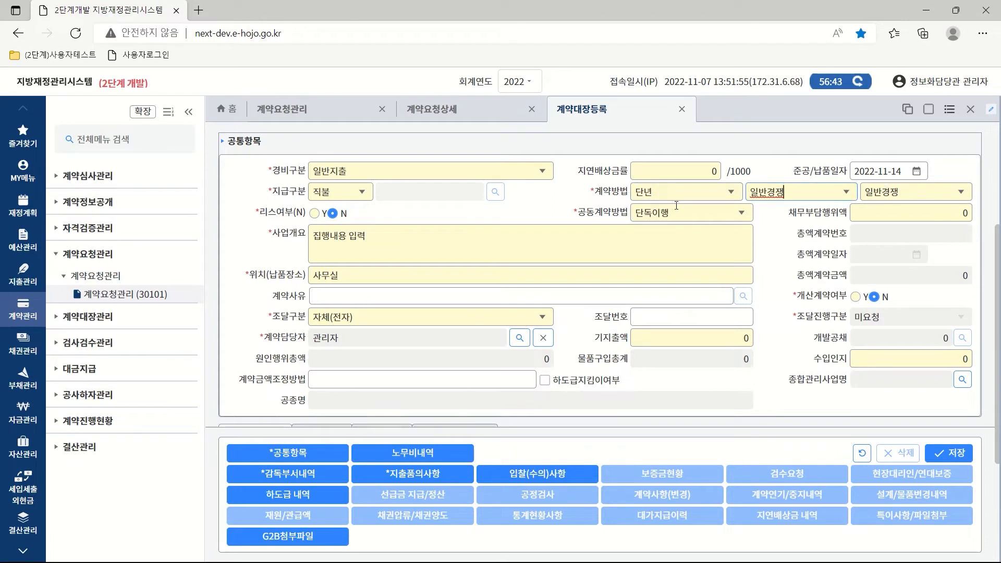
{"action": "left_click", "coordinate": [745, 214]}
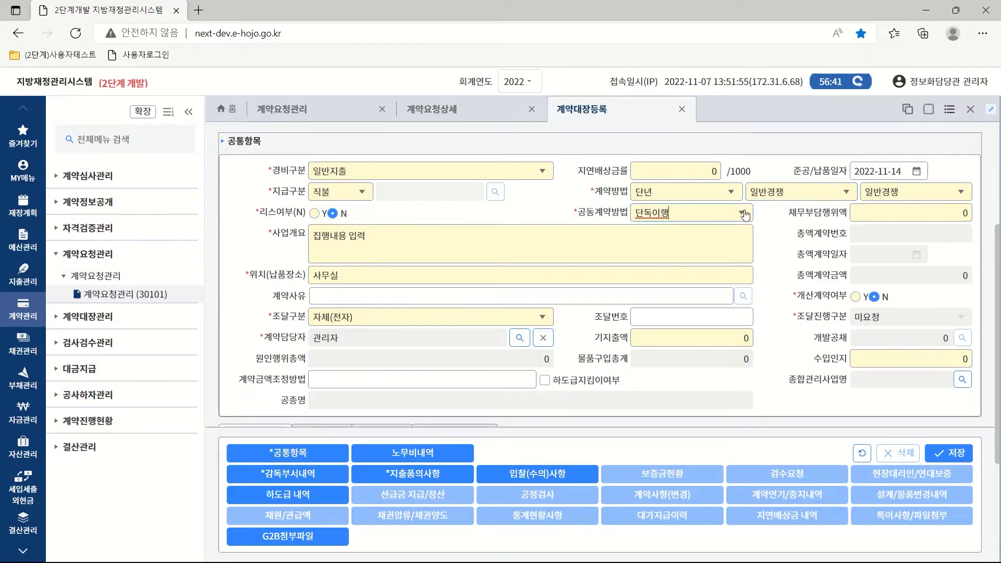
{"action": "left_click", "coordinate": [664, 232]}
{"action": "left_click", "coordinate": [542, 317]}
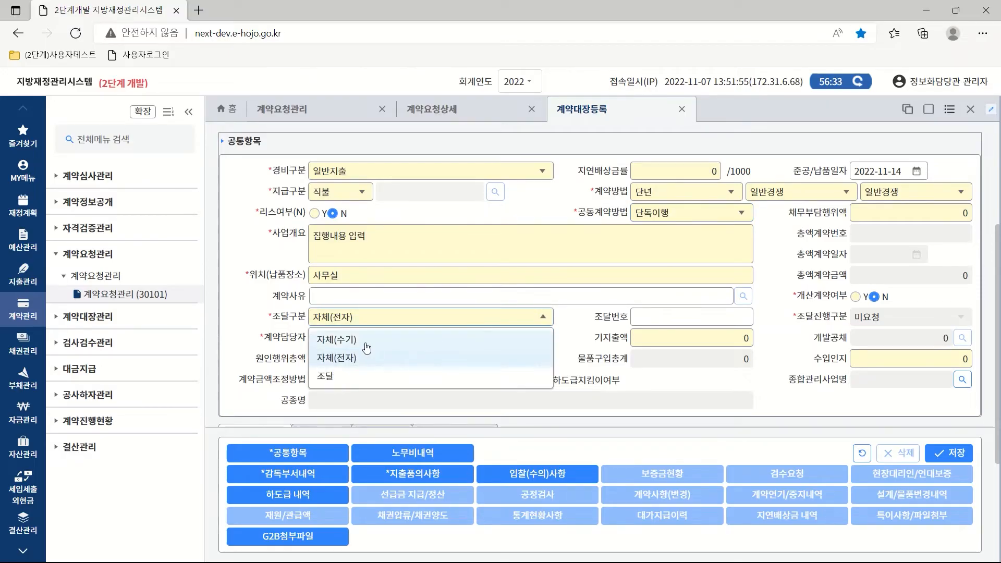
{"action": "left_click", "coordinate": [346, 361]}
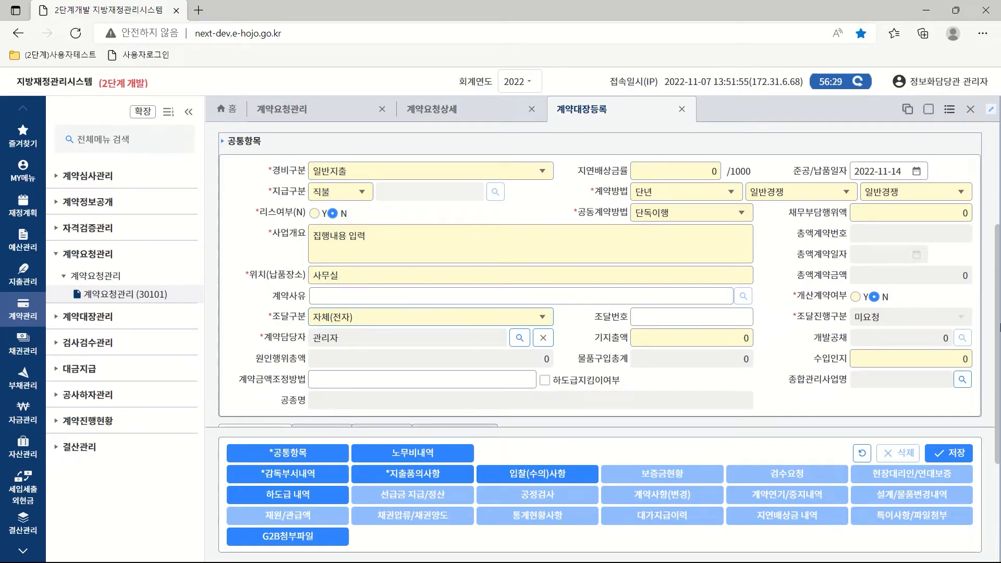
{"action": "left_click_drag", "start_coordinate": [998, 319], "coordinate": [998, 424]}
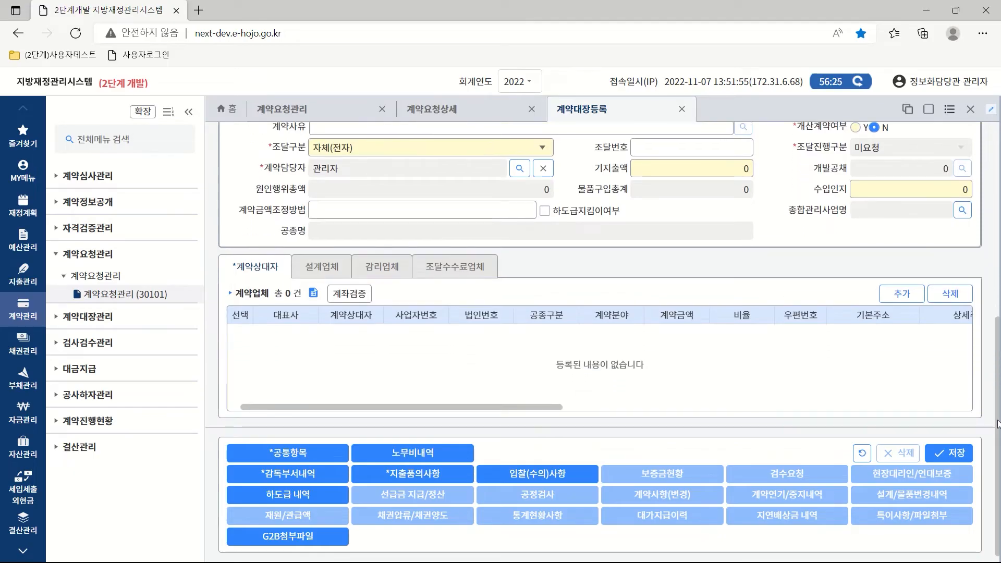
Search vendors for '나래' and add 나래종합상사 to the contractor list.
{"action": "left_click", "coordinate": [901, 293]}
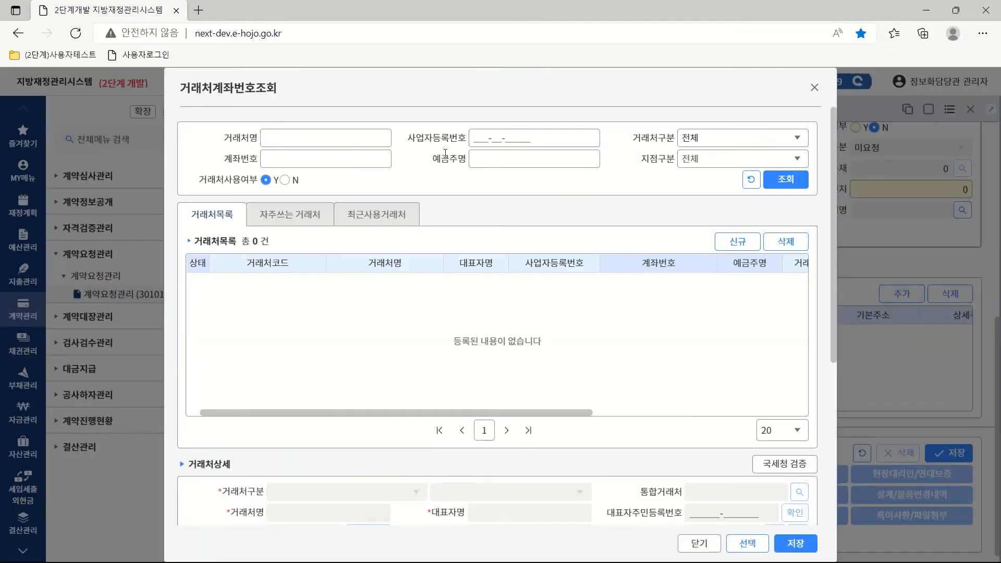
{"action": "left_click", "coordinate": [291, 139]}
{"action": "type", "text": "나래"}
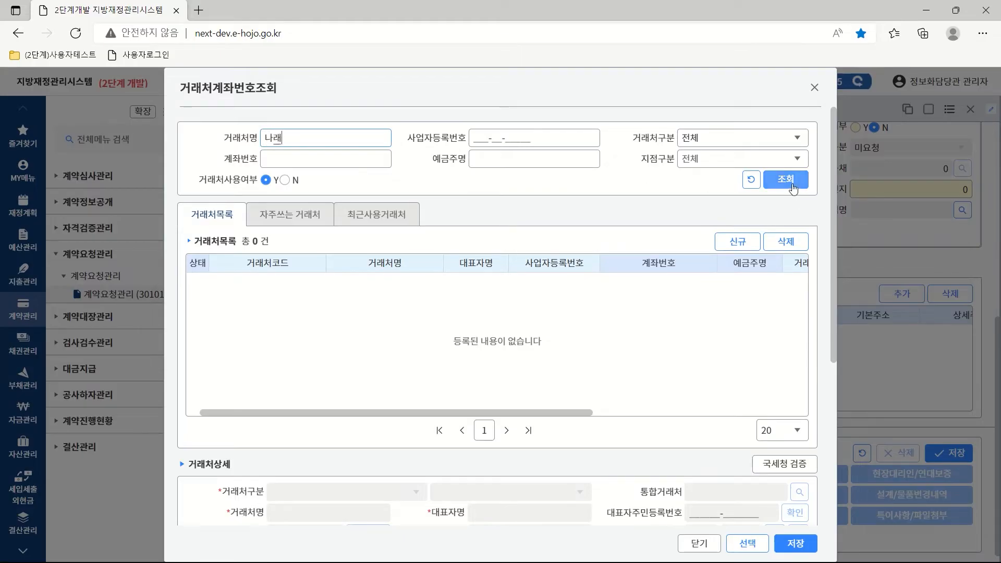
{"action": "left_click", "coordinate": [791, 187]}
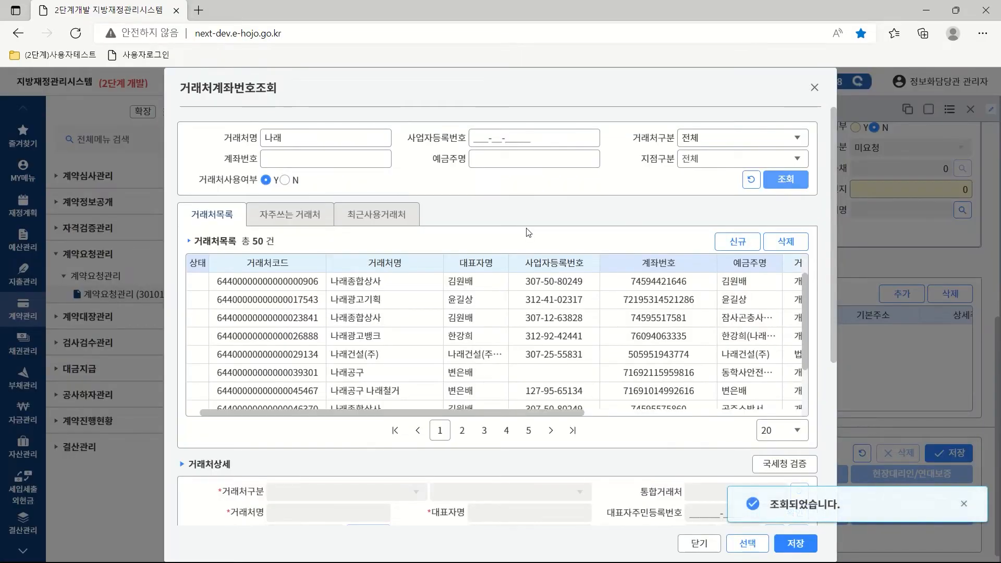
{"action": "left_click", "coordinate": [363, 284]}
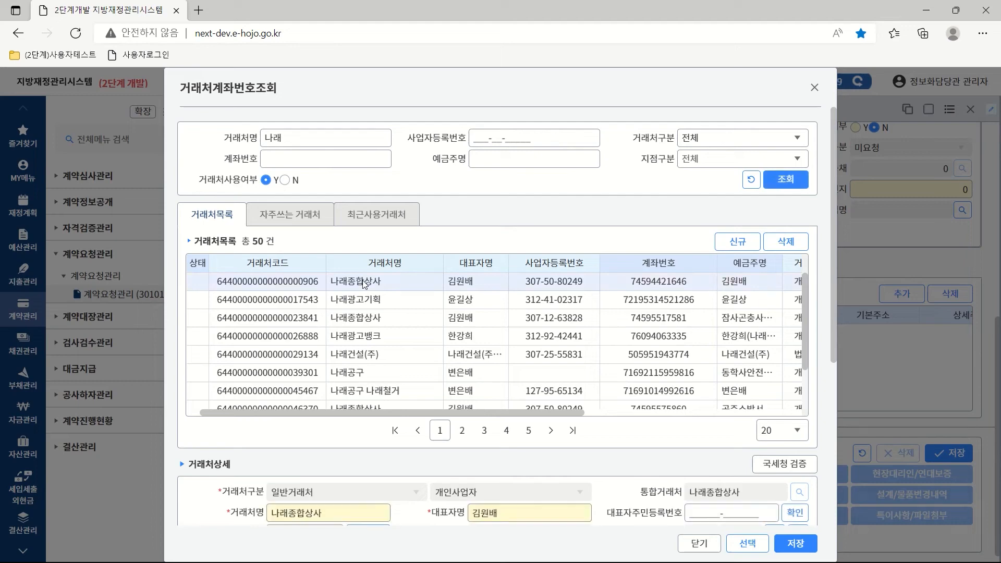
{"action": "left_click", "coordinate": [791, 543]}
{"action": "double_click", "coordinate": [354, 284]}
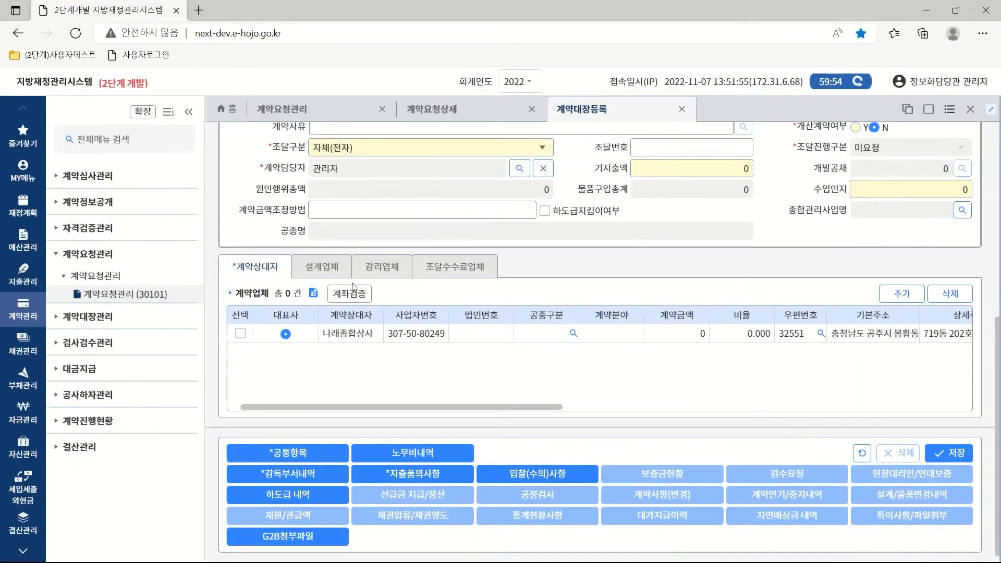
Set the 나래종합상사 contractor's work category to 기타/구매.
{"action": "left_click", "coordinate": [240, 334]}
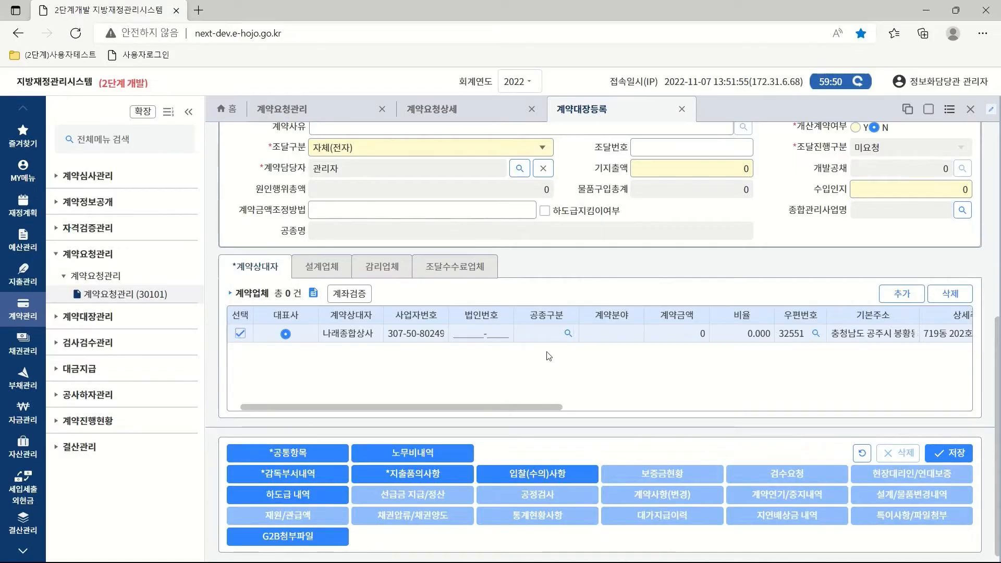
{"action": "left_click", "coordinate": [567, 334]}
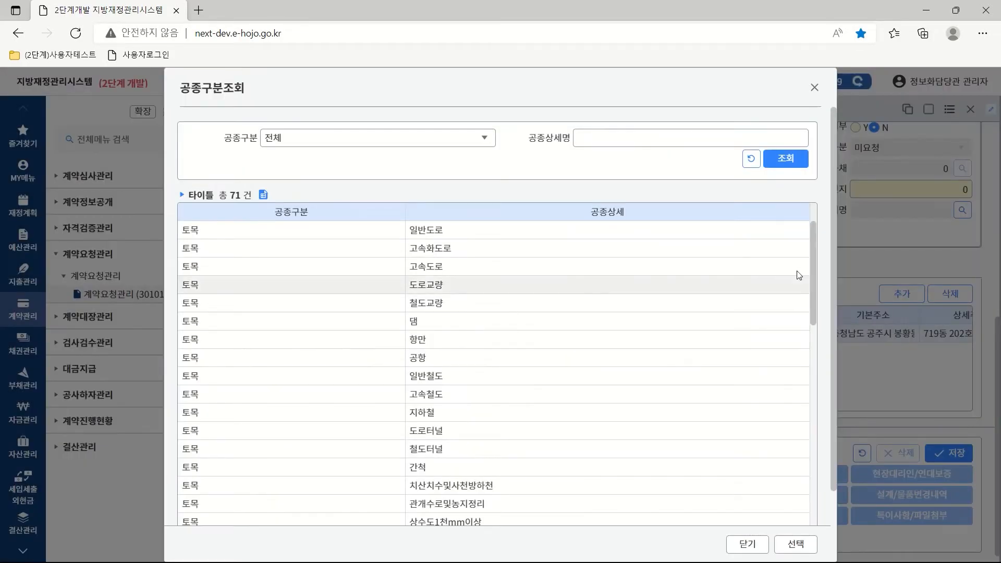
{"action": "left_click_drag", "start_coordinate": [815, 252], "coordinate": [809, 475]}
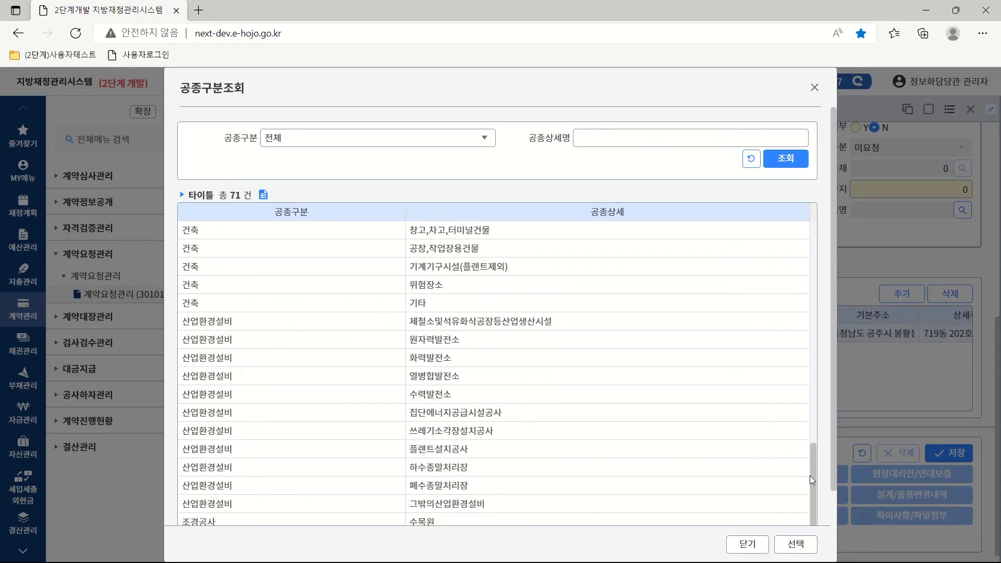
{"action": "scroll", "coordinate": [487, 467], "scroll_direction": "down", "scroll_amount": 3}
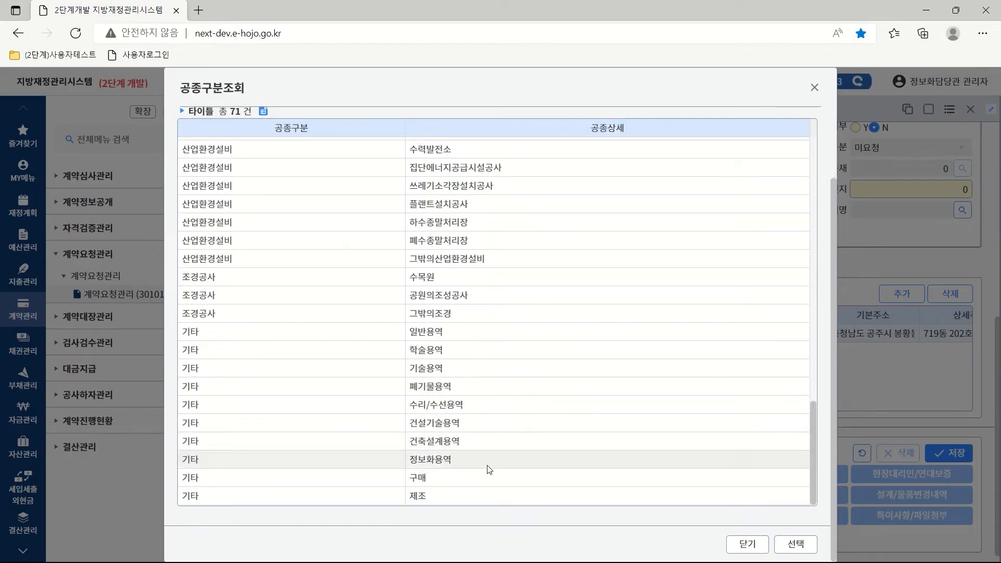
{"action": "double_click", "coordinate": [432, 476]}
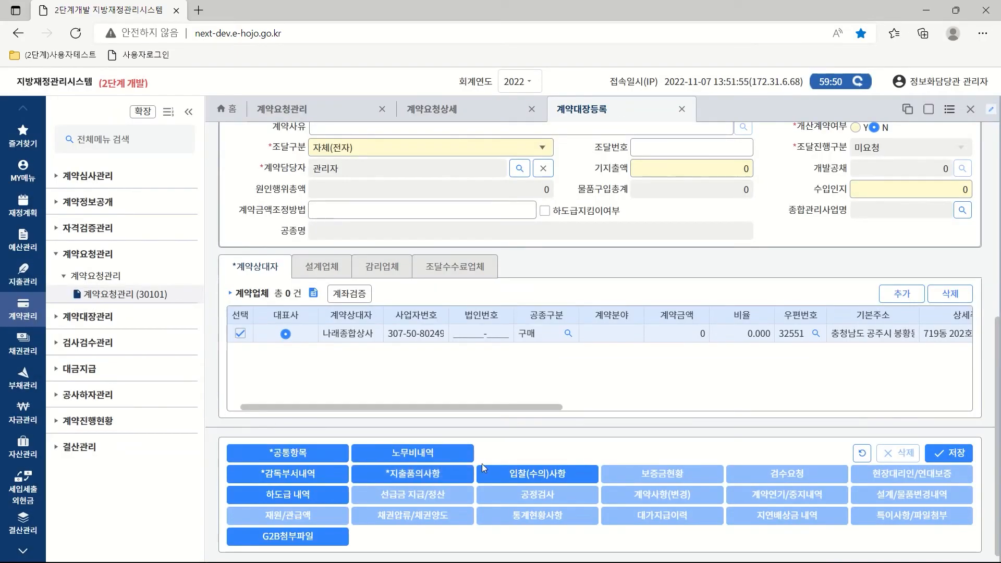
Enter 120,000 as the contractor's contract amount.
{"action": "left_click", "coordinate": [666, 336]}
{"action": "type", "text": "1200000"}
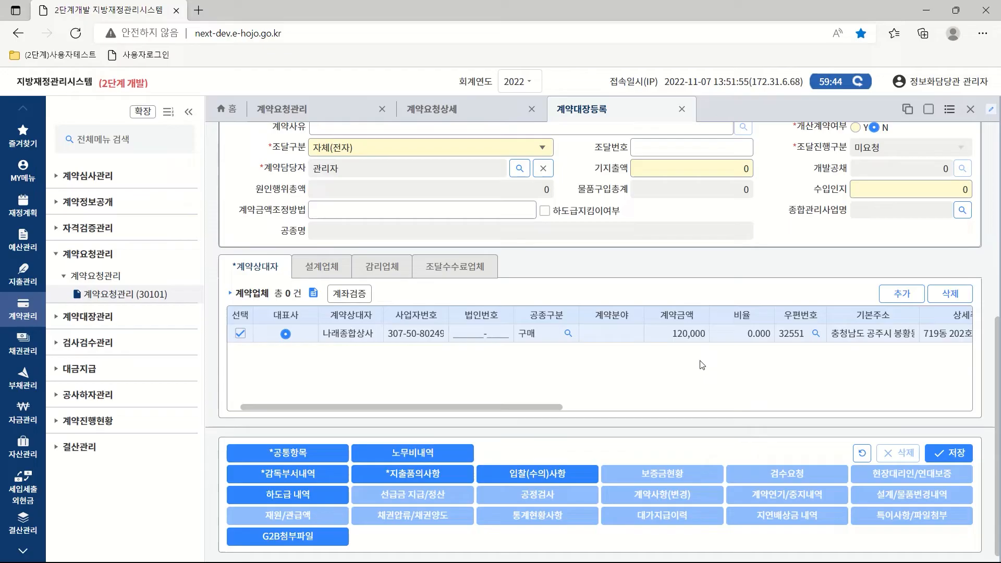
{"action": "left_click_drag", "start_coordinate": [544, 409], "coordinate": [723, 396]}
{"action": "left_click_drag", "start_coordinate": [823, 392], "coordinate": [499, 405]}
Verify the contractor's bank account, then show the 감독부서내역 section.
{"action": "left_click", "coordinate": [345, 296]}
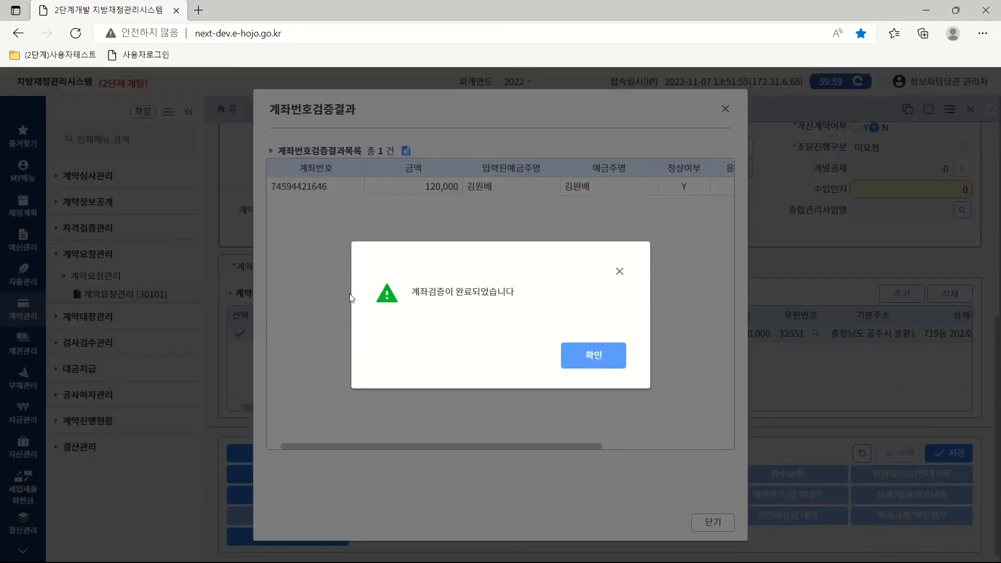
{"action": "left_click", "coordinate": [593, 355]}
{"action": "left_click", "coordinate": [713, 523]}
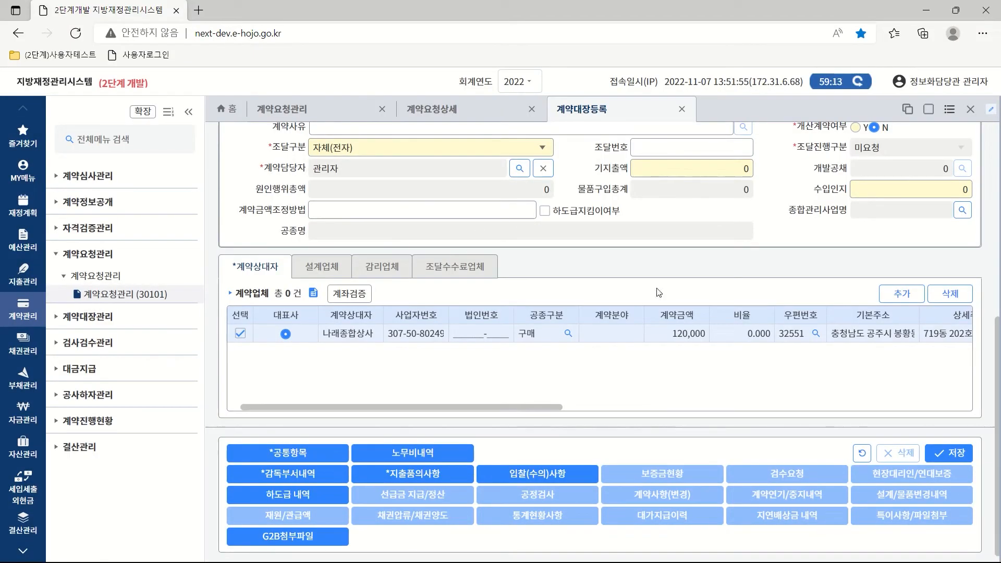
{"action": "left_click", "coordinate": [287, 474]}
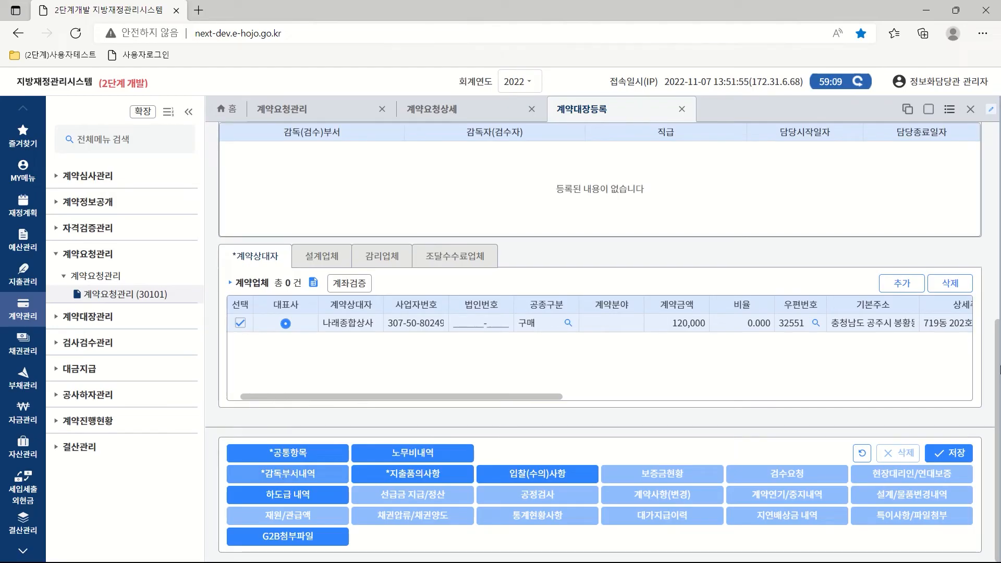
Add an inspector from 정보화담당관 (지방전산주사) supervising 2022-11-14 to 2022-11-14.
{"action": "left_click_drag", "start_coordinate": [999, 361], "coordinate": [998, 263]}
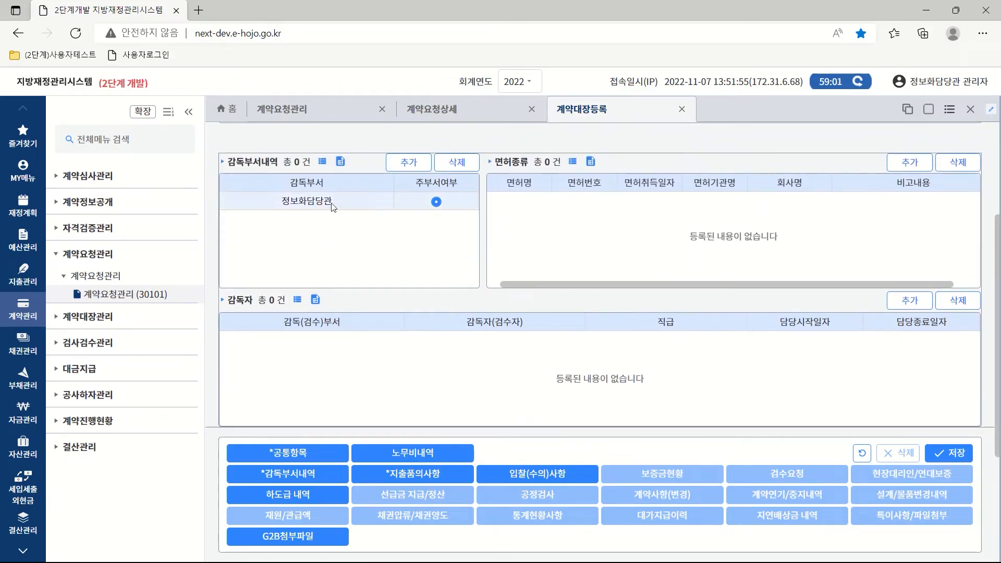
{"action": "left_click", "coordinate": [907, 302]}
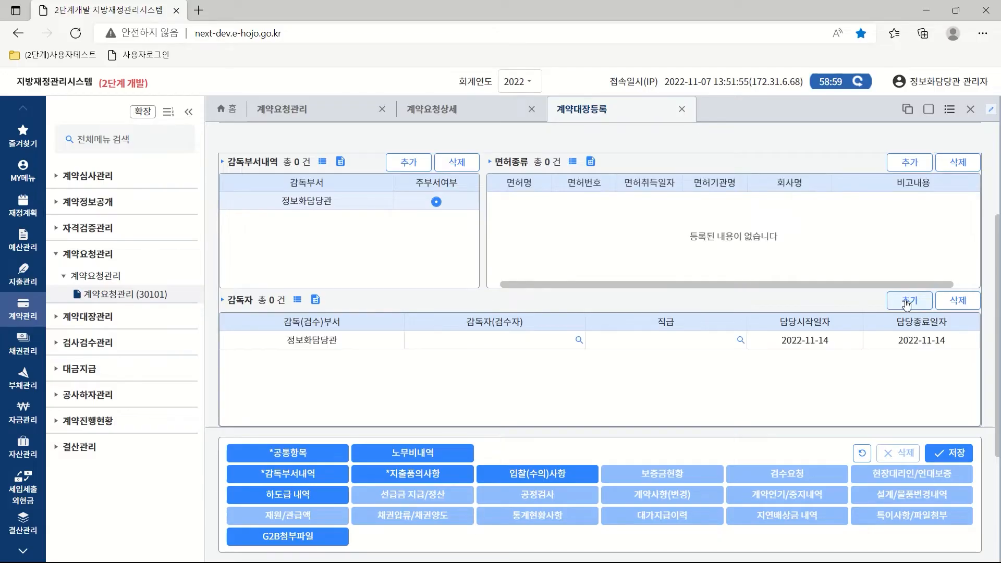
{"action": "left_click", "coordinate": [579, 340]}
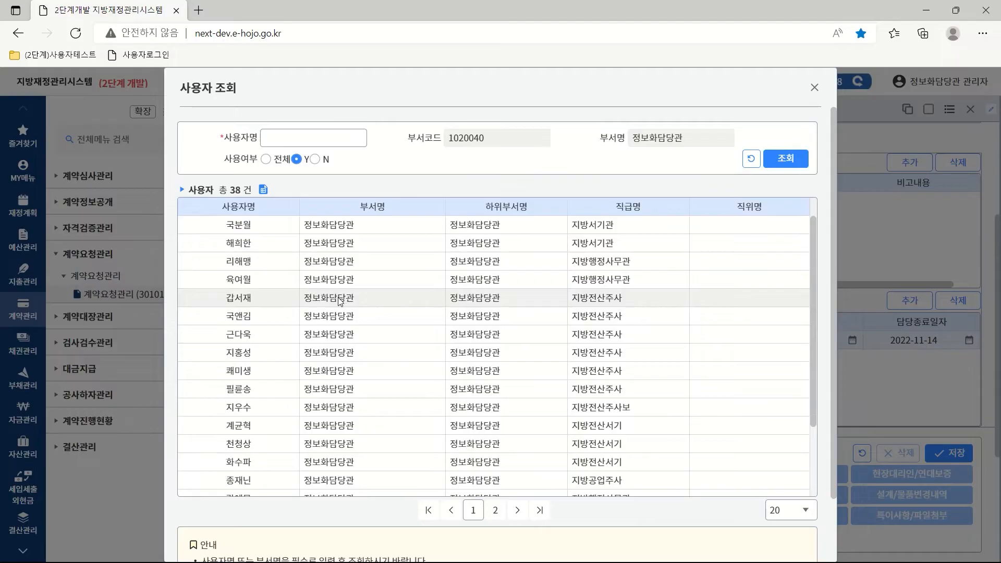
{"action": "double_click", "coordinate": [339, 298]}
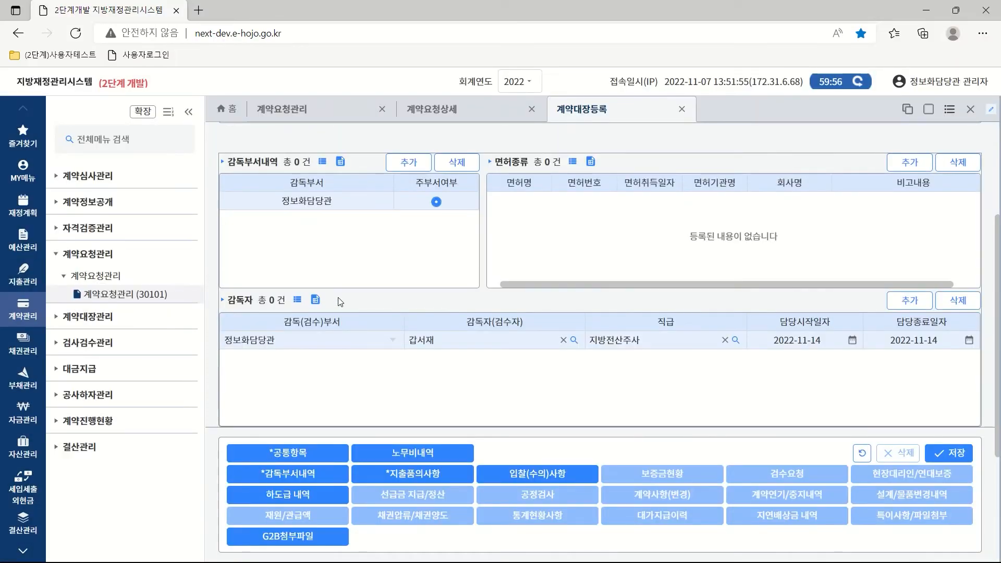
{"action": "left_click_drag", "start_coordinate": [999, 344], "coordinate": [999, 254]}
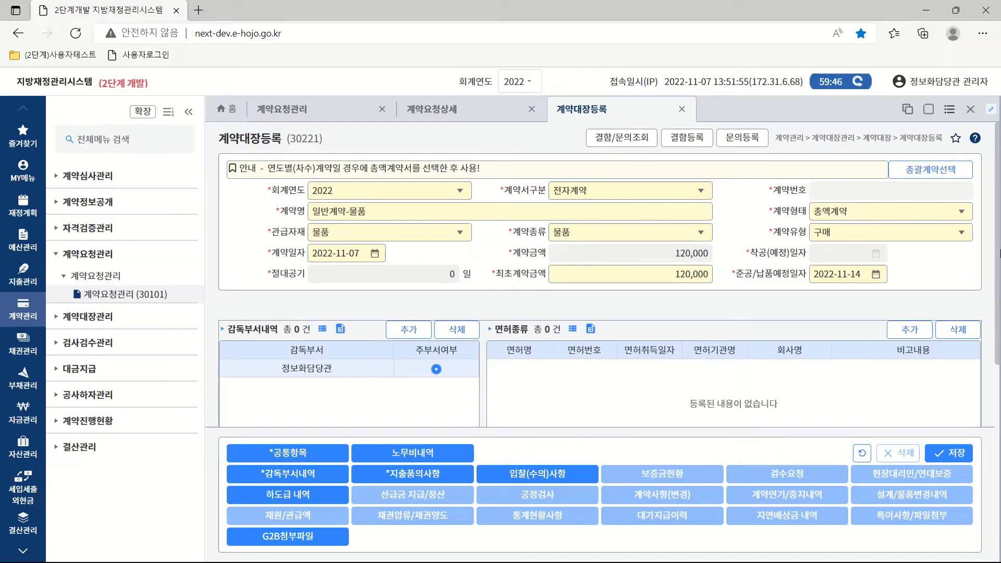
{"action": "left_click", "coordinate": [412, 474]}
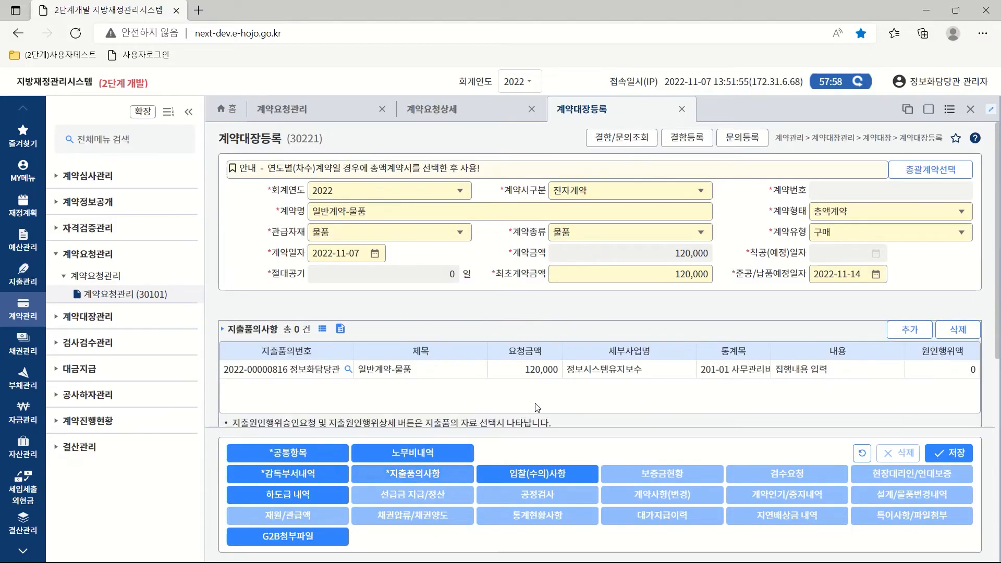
{"action": "left_click_drag", "start_coordinate": [998, 283], "coordinate": [999, 370]}
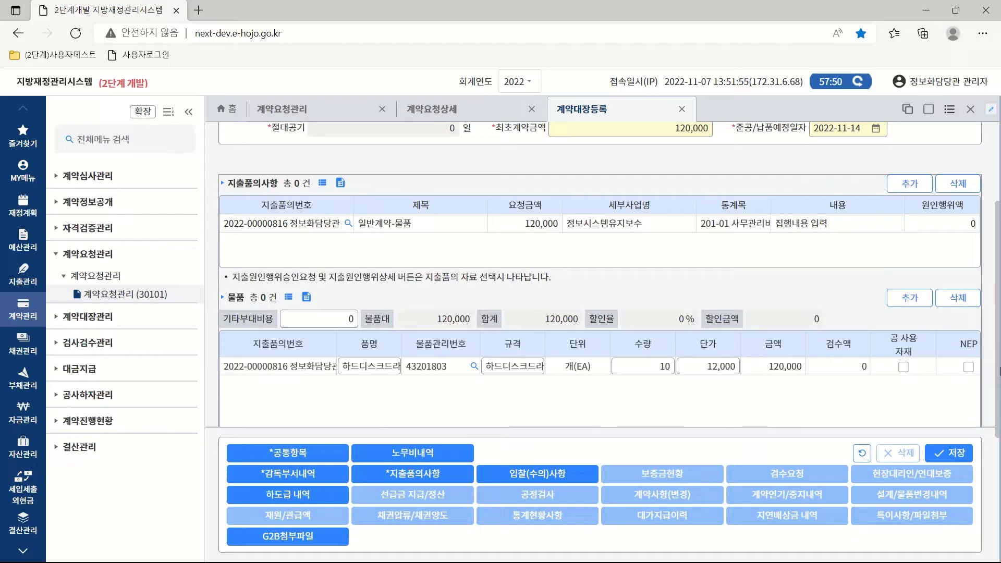
{"action": "scroll", "coordinate": [609, 285], "scroll_direction": "down", "scroll_amount": 1}
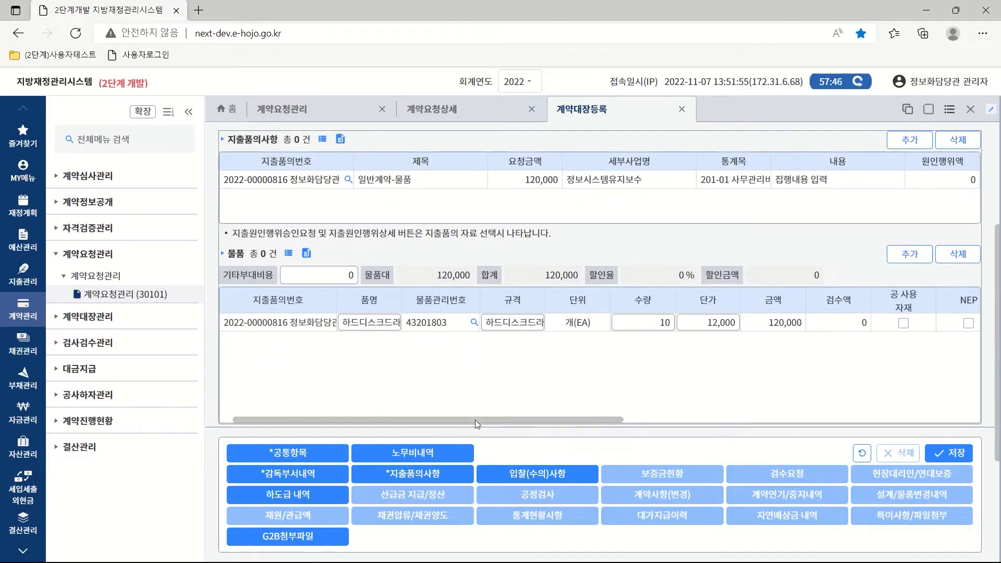
{"action": "left_click_drag", "start_coordinate": [477, 421], "coordinate": [766, 412]}
{"action": "left_click", "coordinate": [502, 323]}
{"action": "left_click_drag", "start_coordinate": [602, 420], "coordinate": [307, 420]}
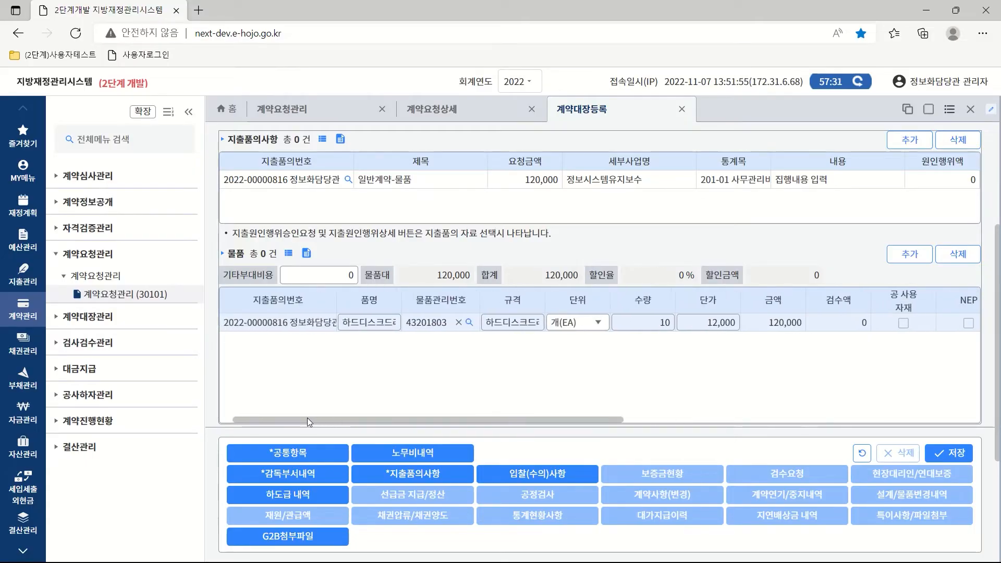
{"action": "scroll", "coordinate": [304, 417], "scroll_direction": "up", "scroll_amount": 5}
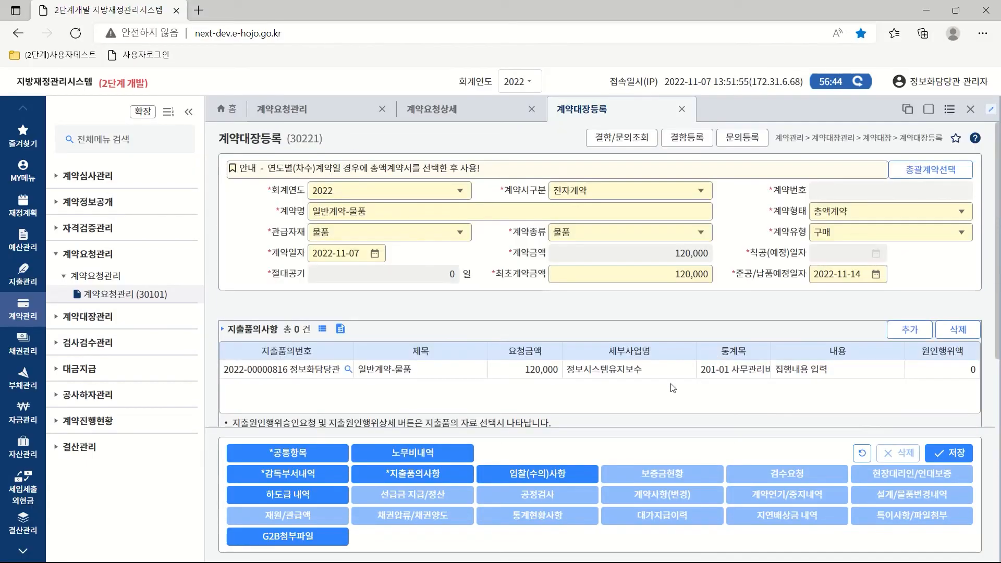
Set bidding to 일반경쟁, 자체홈페이지 announcement, and 기타 award decision method.
{"action": "left_click", "coordinate": [542, 474]}
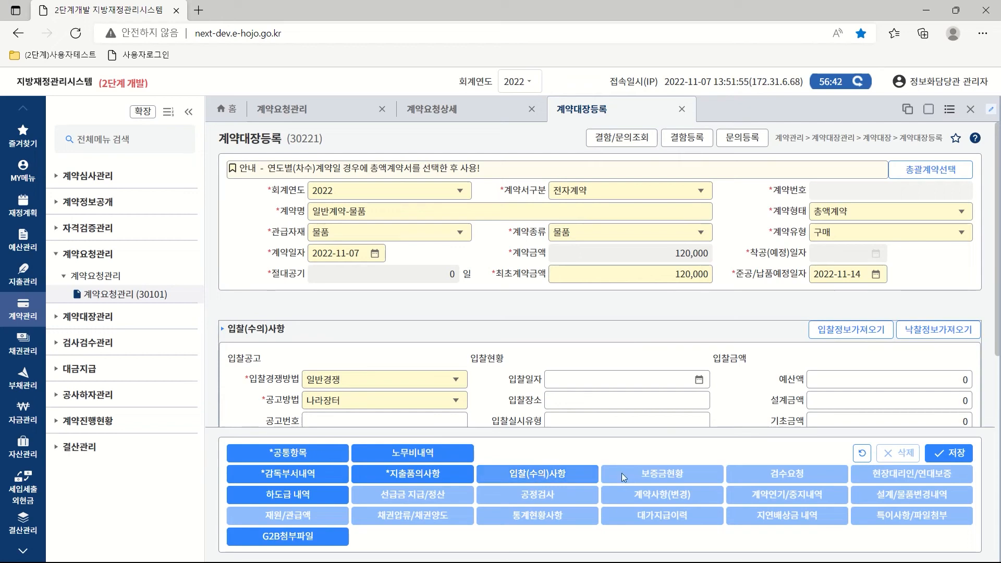
{"action": "left_click_drag", "start_coordinate": [999, 270], "coordinate": [1000, 373]}
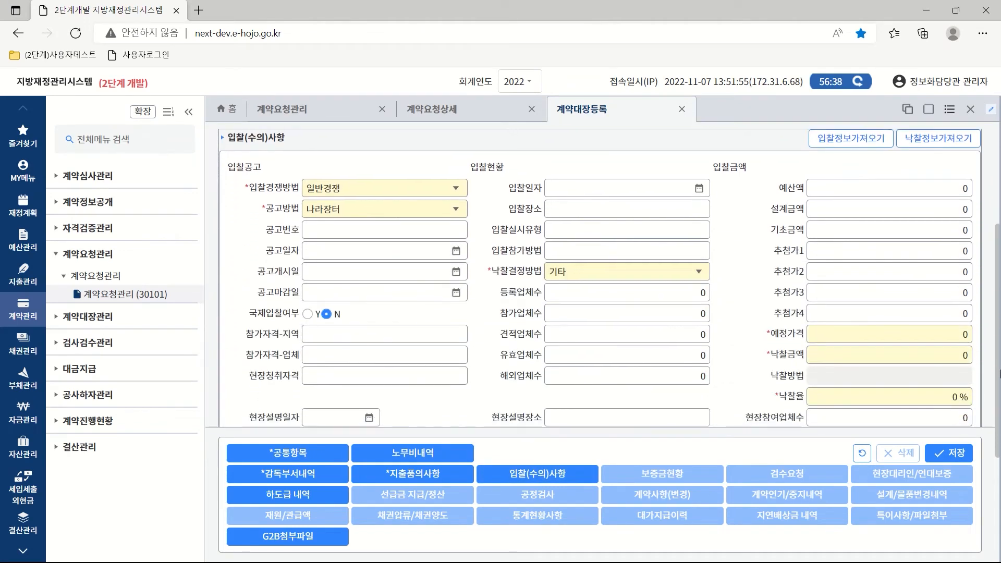
{"action": "left_click", "coordinate": [456, 188]}
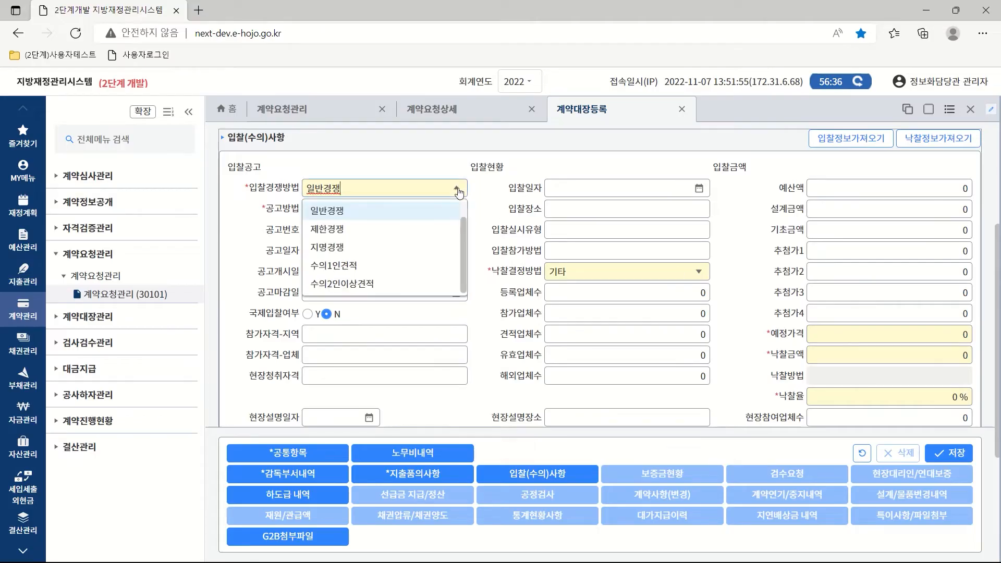
{"action": "left_click", "coordinate": [361, 219]}
{"action": "left_click", "coordinate": [456, 209]}
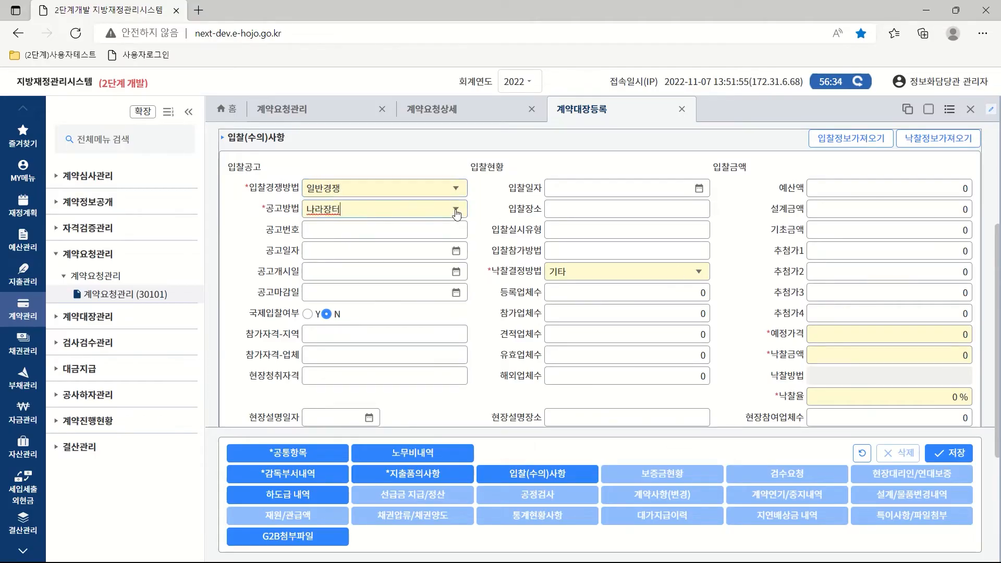
{"action": "left_click", "coordinate": [351, 253]}
{"action": "left_click", "coordinate": [698, 272]}
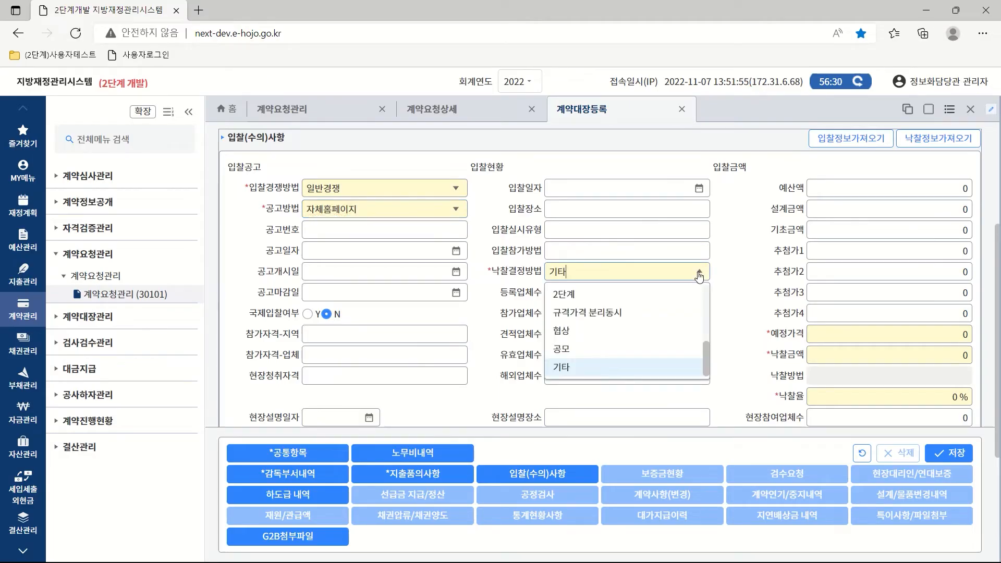
{"action": "left_click", "coordinate": [574, 370]}
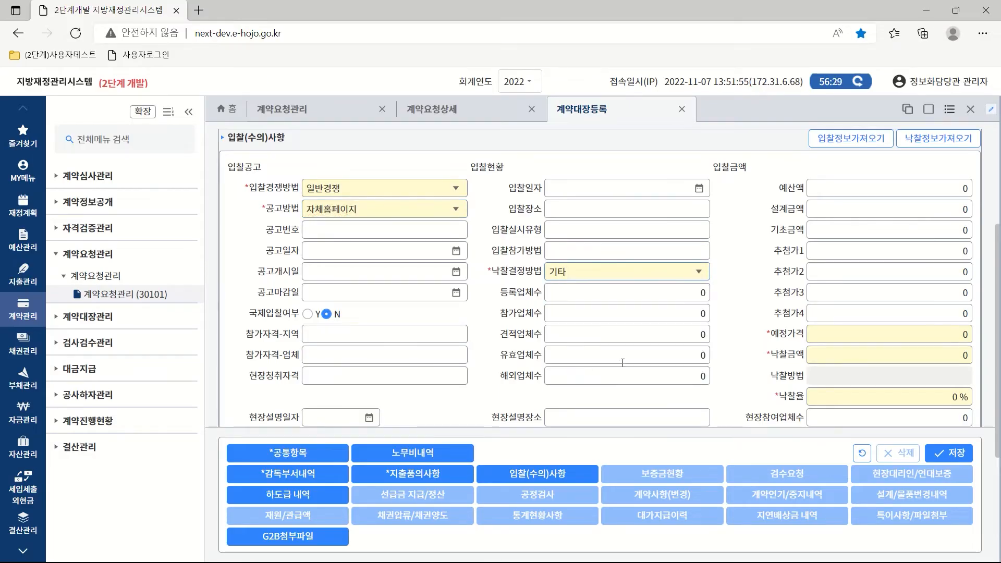
Enter estimated price 120,000 and winning bid 115,000, giving a 95.833% award rate.
{"action": "left_click", "coordinate": [851, 333]}
{"action": "type", "text": "120,"}
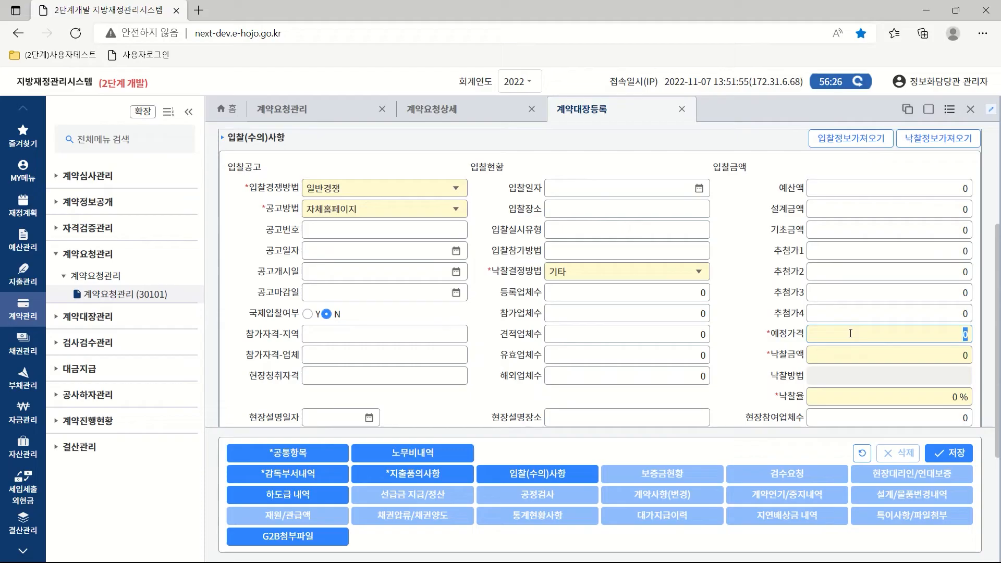
{"action": "type", "text": "000"}
{"action": "left_click", "coordinate": [950, 356]}
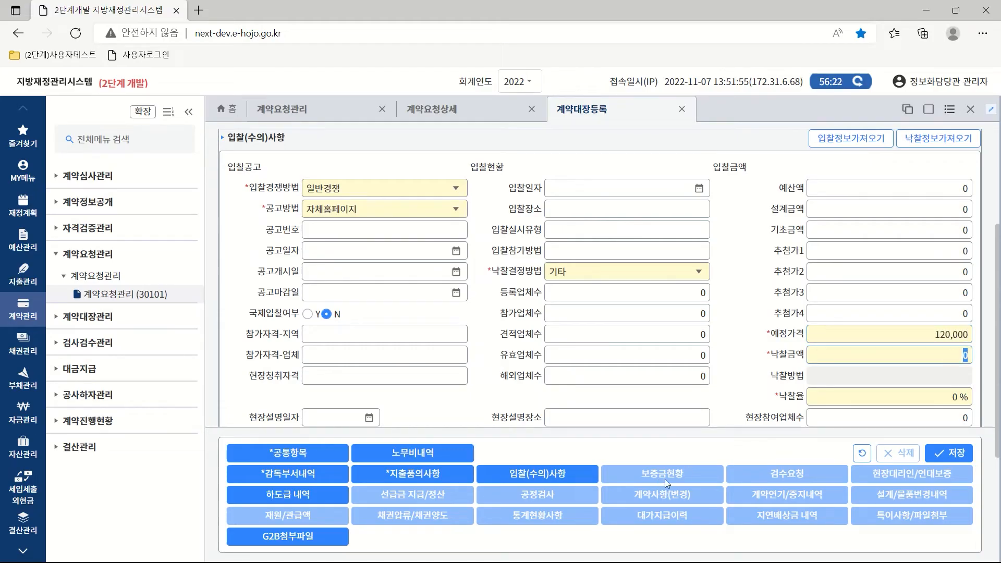
{"action": "type", "text": "1150000"}
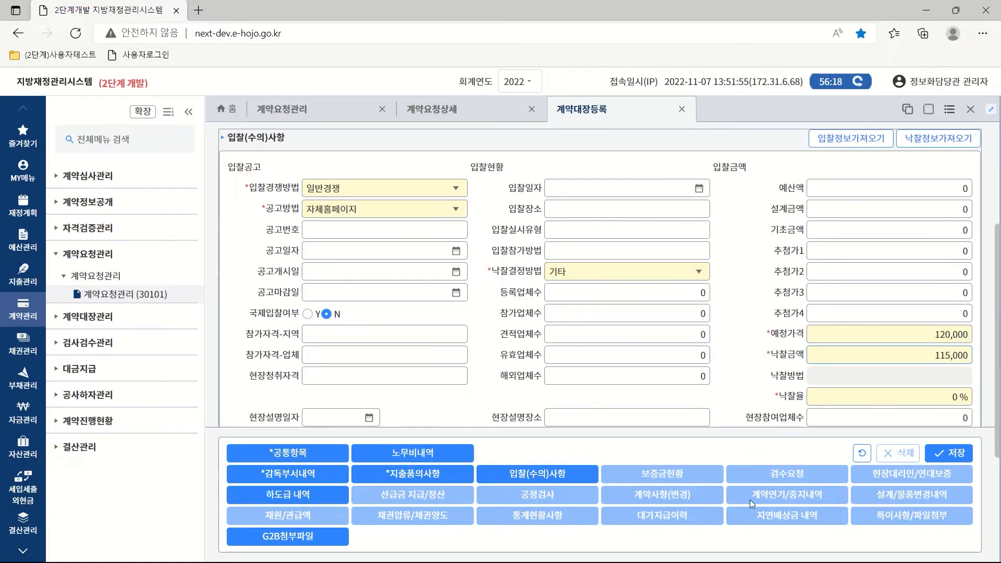
{"action": "left_click", "coordinate": [866, 394]}
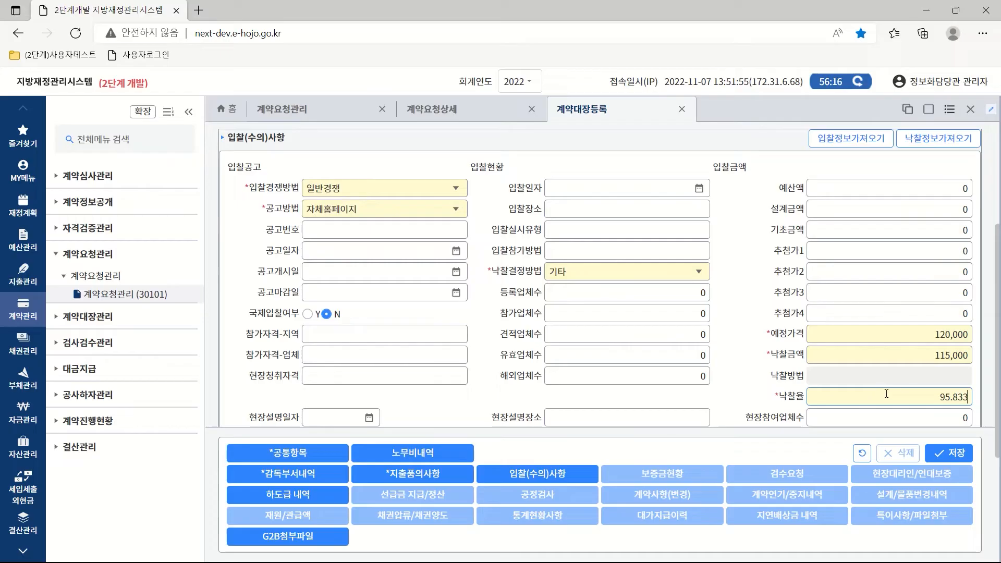
Save the contract registration and confirm.
{"action": "scroll", "coordinate": [998, 365], "scroll_direction": "down", "scroll_amount": 1}
{"action": "mouse_move", "coordinate": [999, 406]}
{"action": "left_mouse_down"}
{"action": "mouse_move", "coordinate": [998, 423]}
{"action": "mouse_move", "coordinate": [999, 411]}
{"action": "left_mouse_up"}
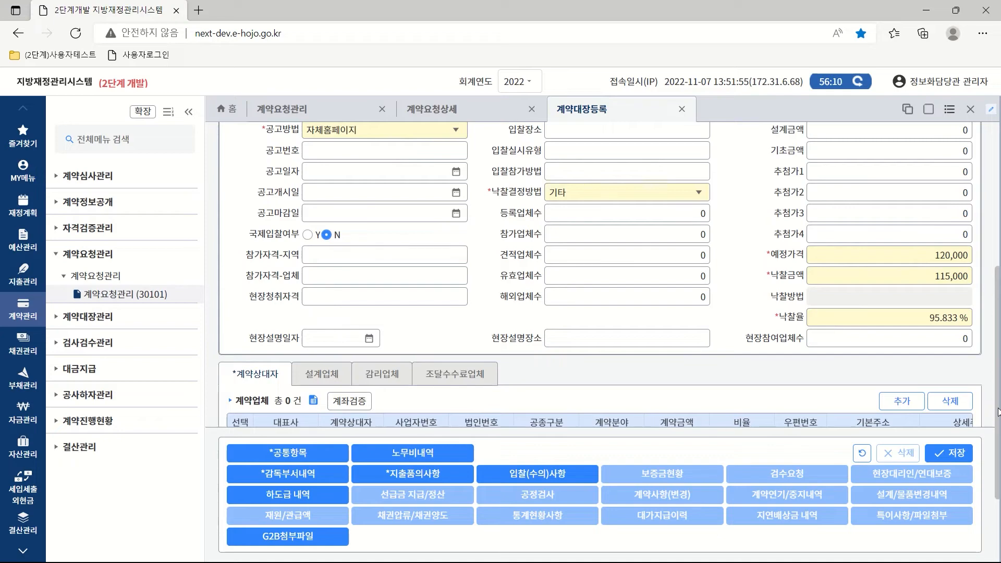
{"action": "left_click", "coordinate": [952, 453]}
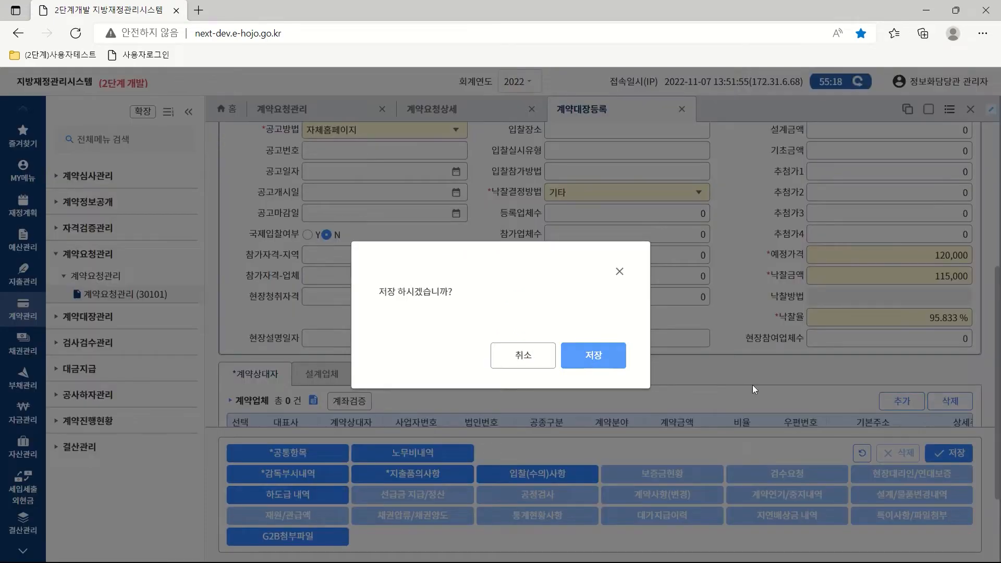
{"action": "left_click", "coordinate": [598, 356]}
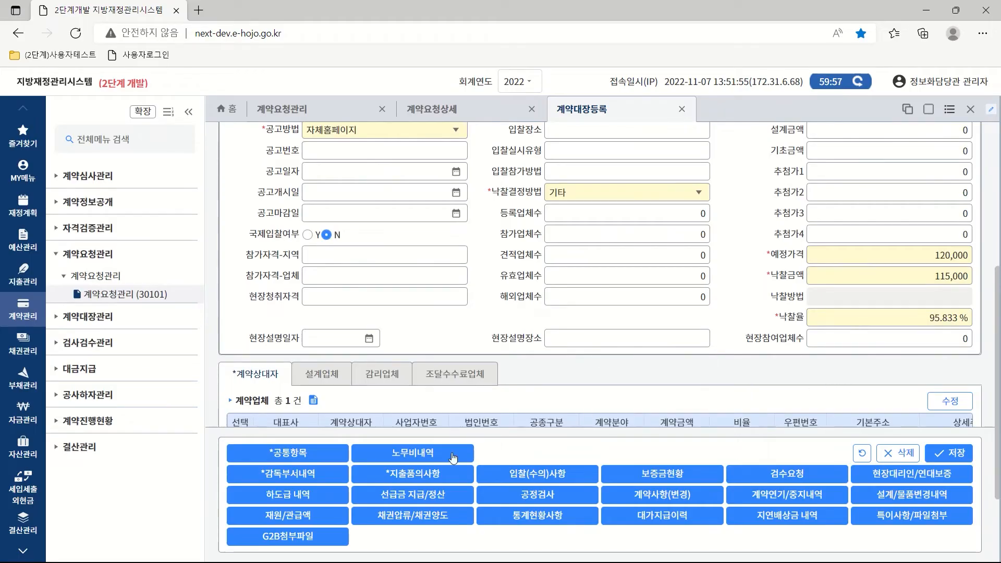
{"action": "left_click", "coordinate": [415, 475]}
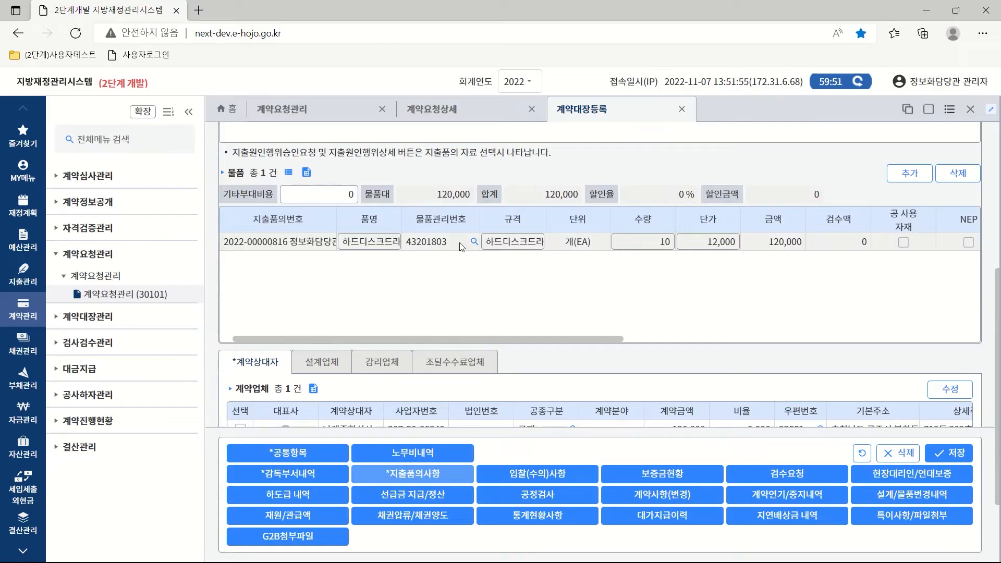
{"action": "left_click_drag", "start_coordinate": [998, 335], "coordinate": [999, 208]}
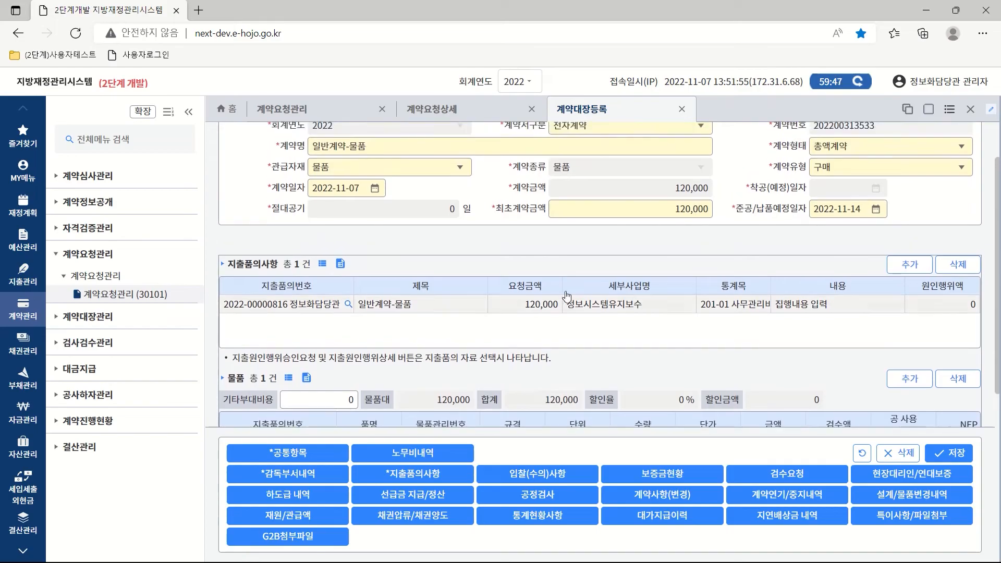
{"action": "left_click", "coordinate": [594, 309]}
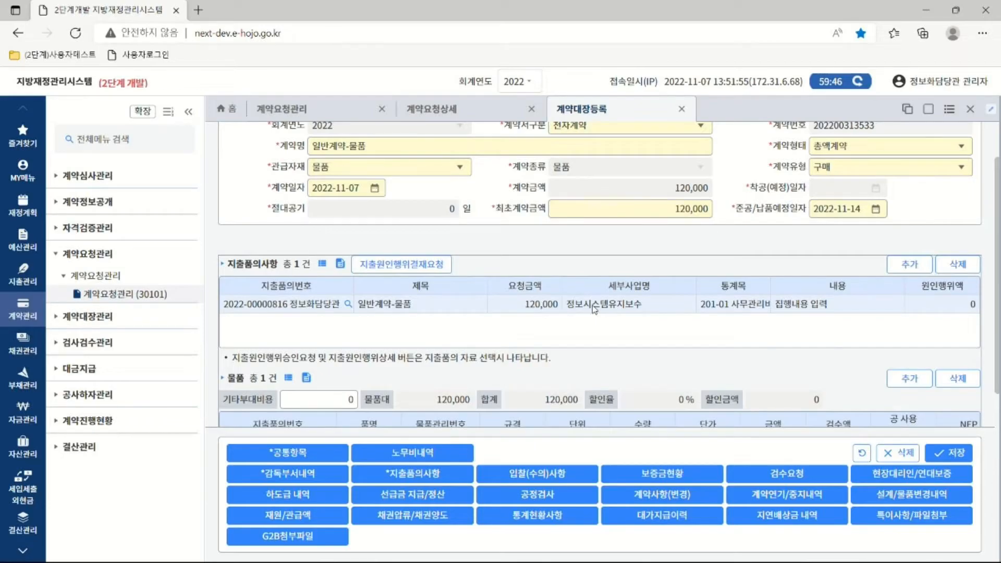
{"action": "left_click", "coordinate": [381, 267]}
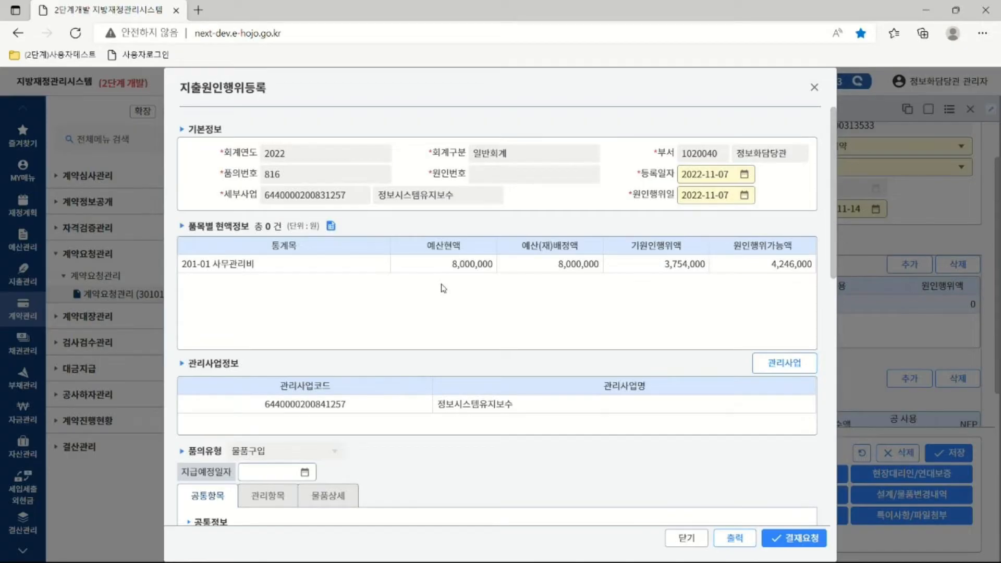
{"action": "left_click_drag", "start_coordinate": [833, 278], "coordinate": [832, 397]}
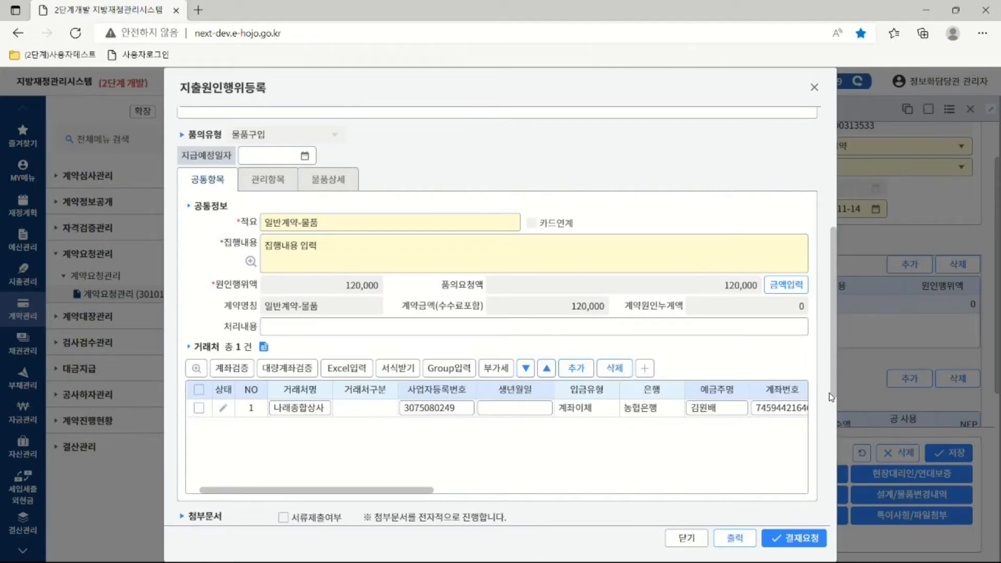
{"action": "left_click", "coordinate": [306, 157]}
Set the planned payment date to 2022-11-14 and save the 120,000 funding allocation.
{"action": "left_click", "coordinate": [269, 250]}
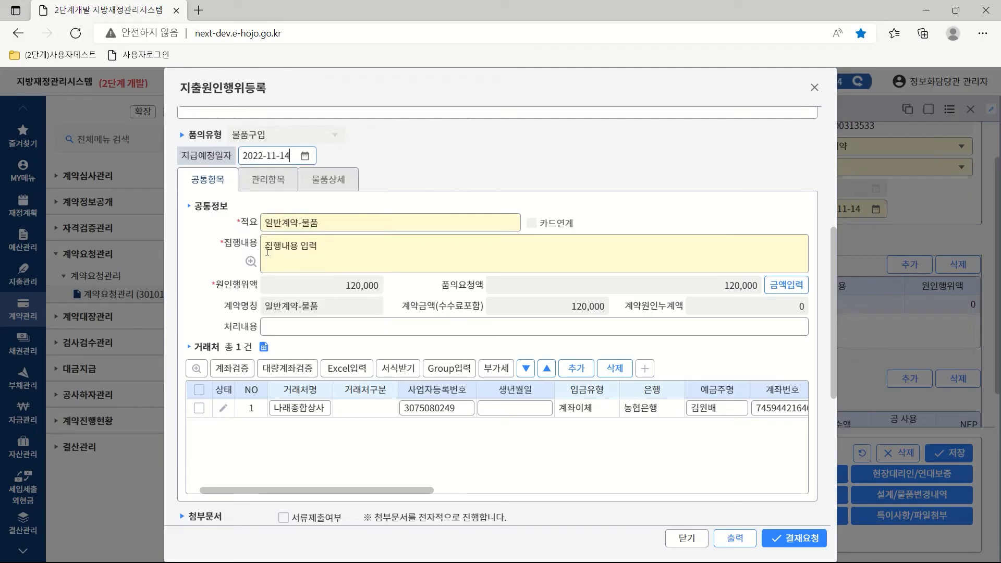
{"action": "left_click", "coordinate": [799, 287]}
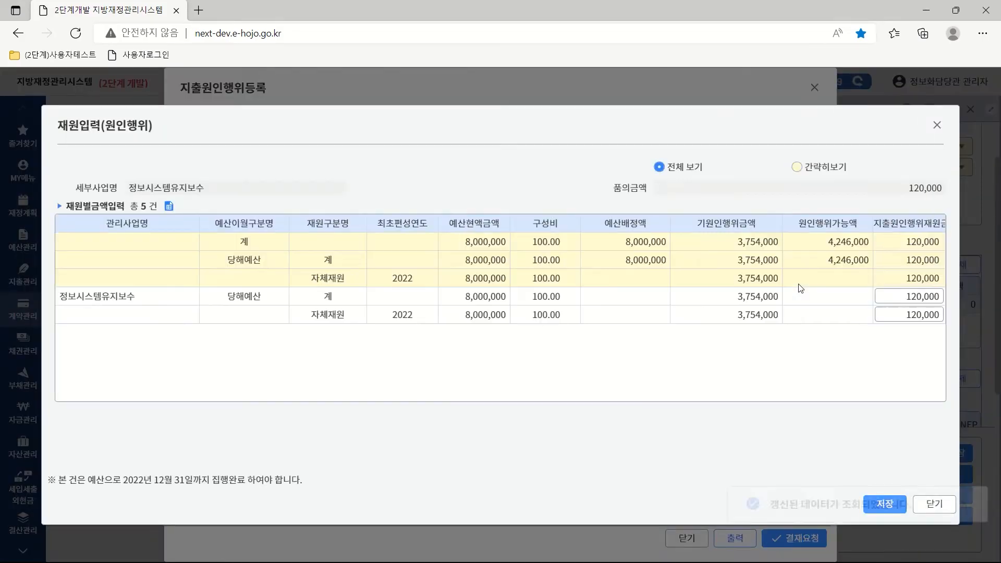
{"action": "left_click", "coordinate": [894, 296]}
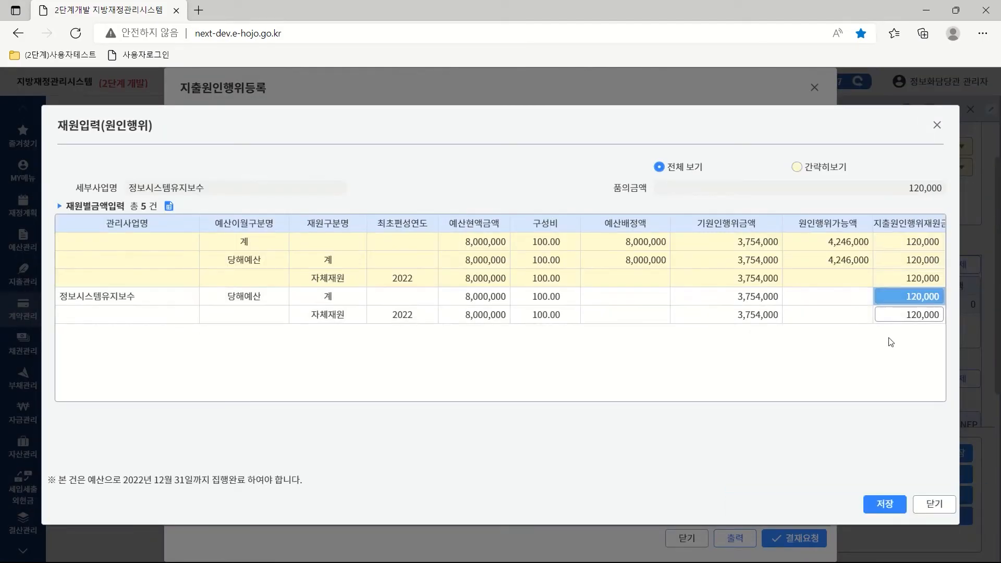
{"action": "left_click", "coordinate": [885, 504]}
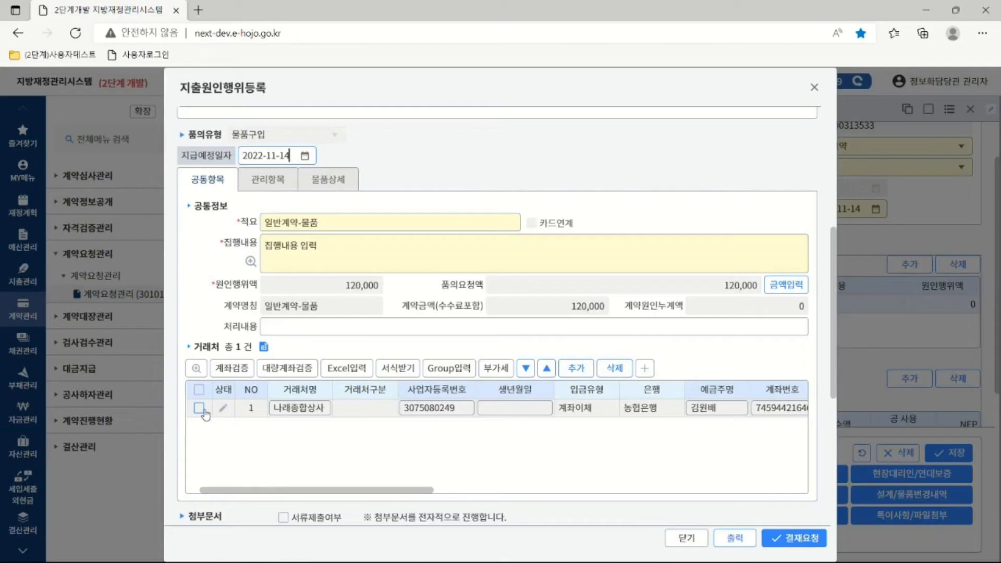
Make 나래종합상사 a 법인 사업자 and split 120,000 into 109,091 supply plus 10,909 VAT.
{"action": "left_click", "coordinate": [199, 409]}
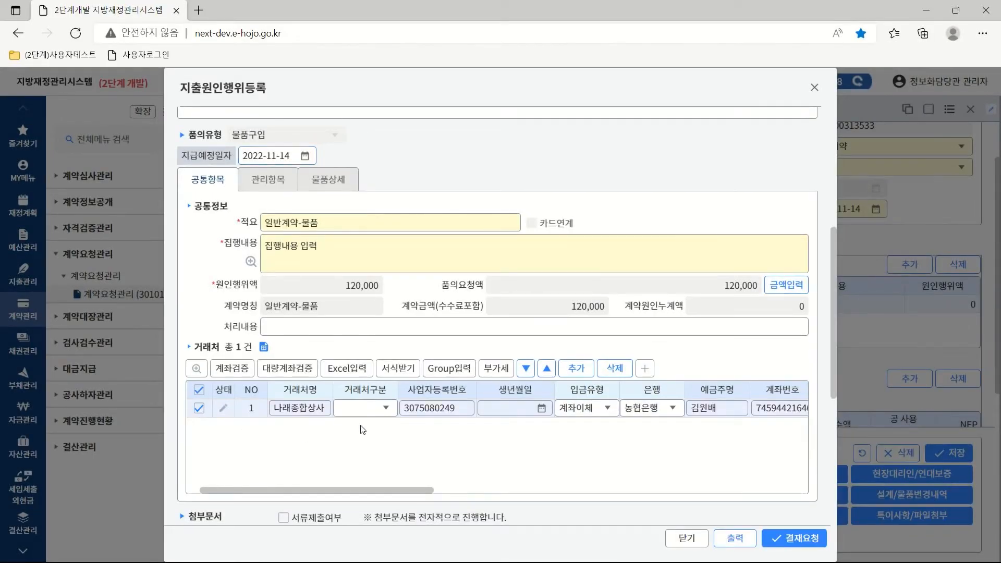
{"action": "left_click", "coordinate": [386, 410]}
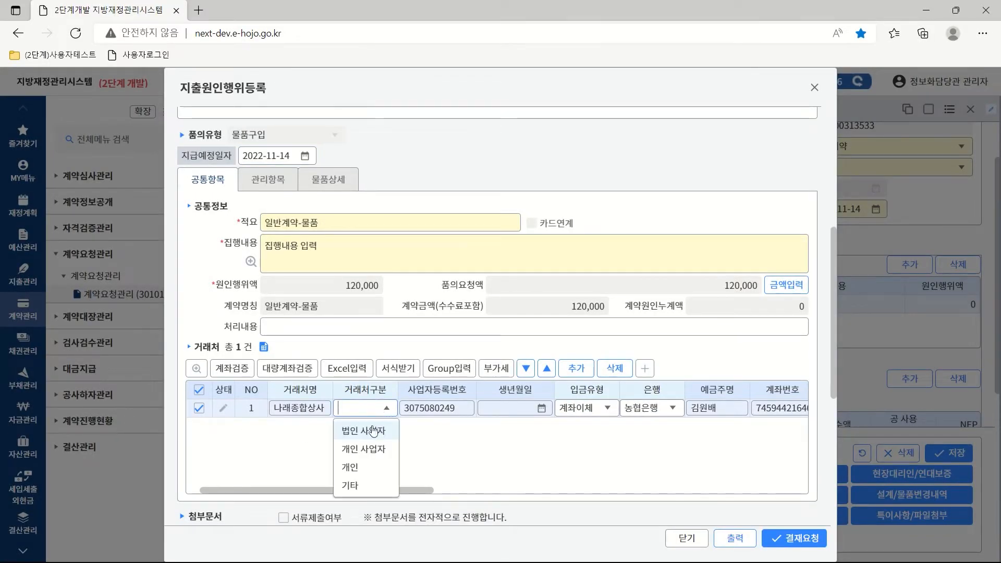
{"action": "left_click", "coordinate": [388, 434]}
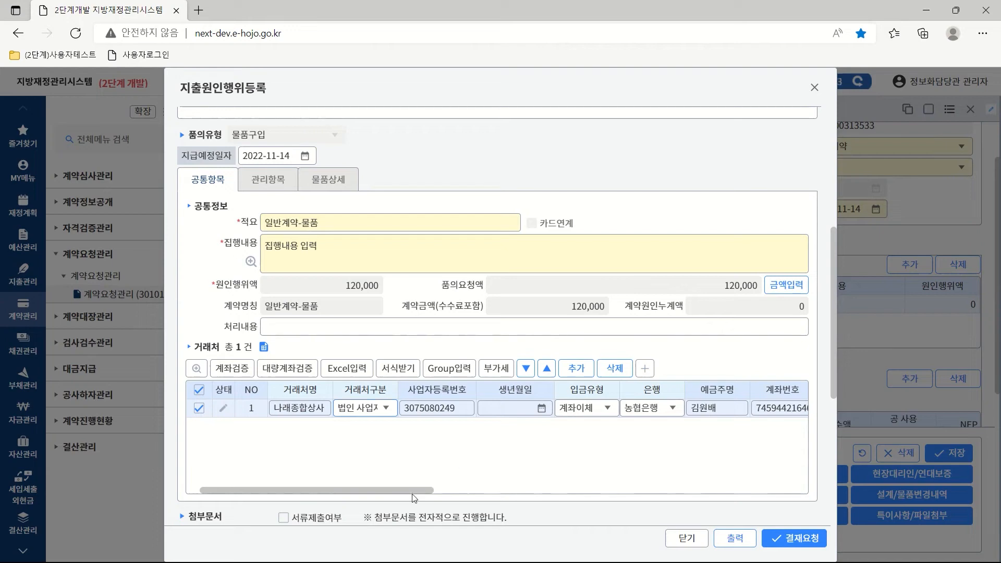
{"action": "left_click_drag", "start_coordinate": [412, 493], "coordinate": [548, 491]}
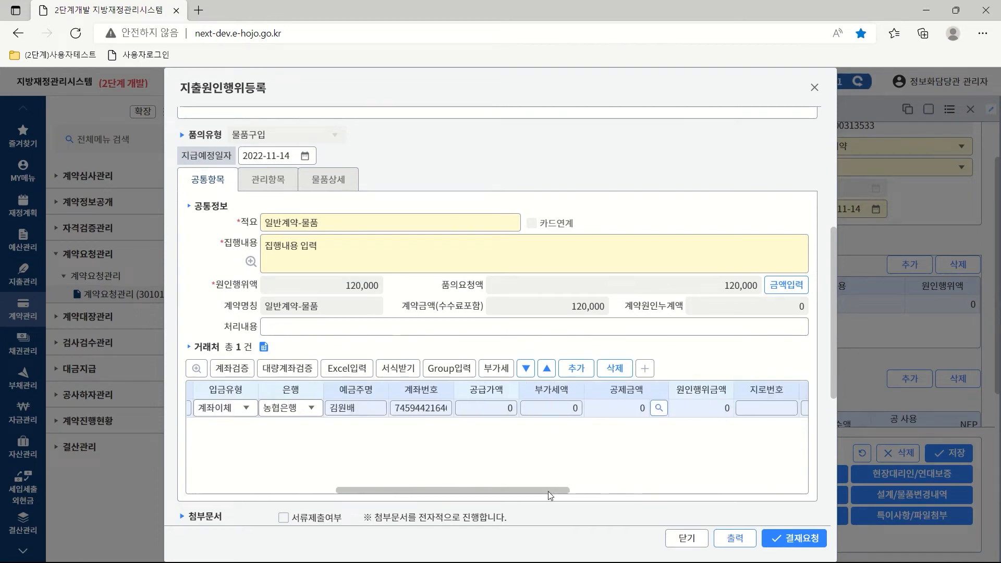
{"action": "left_click", "coordinate": [500, 409]}
{"action": "type", "text": "1200000"}
{"action": "left_click", "coordinate": [553, 408]}
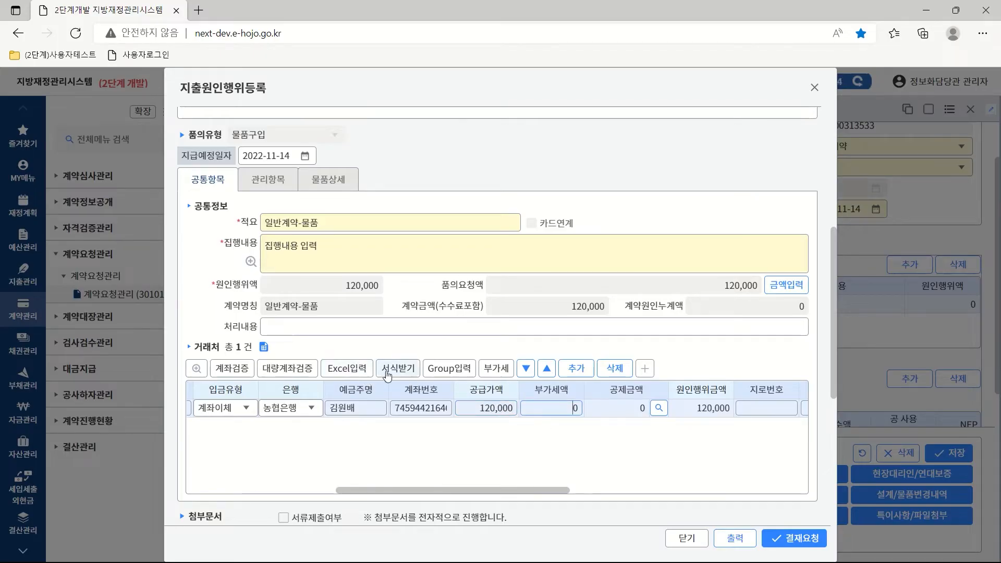
{"action": "left_click", "coordinate": [496, 368]}
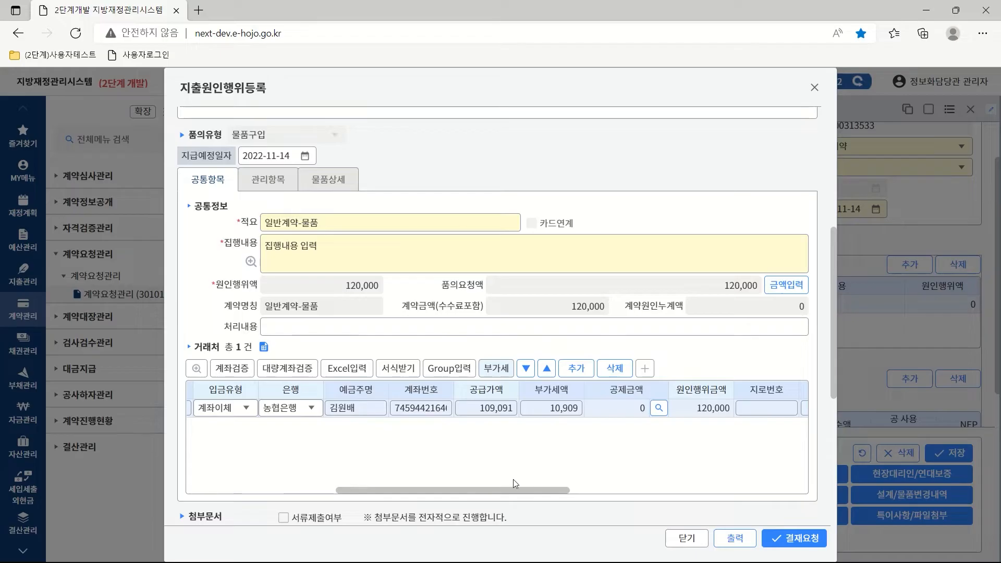
{"action": "left_click_drag", "start_coordinate": [509, 490], "coordinate": [401, 489]}
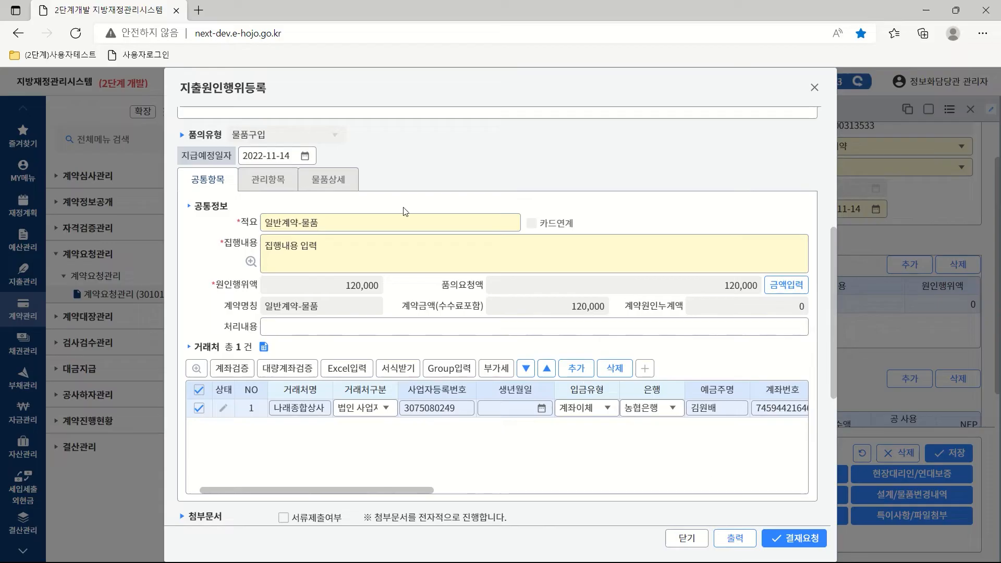
Set the 관리항목 planned delivery date to 2022-11-14.
{"action": "left_click", "coordinate": [282, 185]}
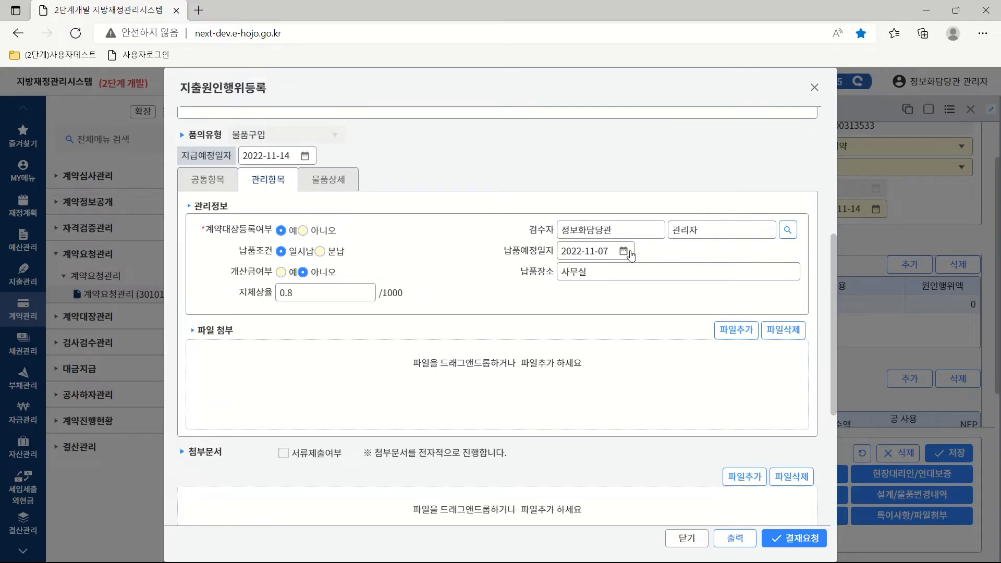
{"action": "left_click", "coordinate": [624, 253]}
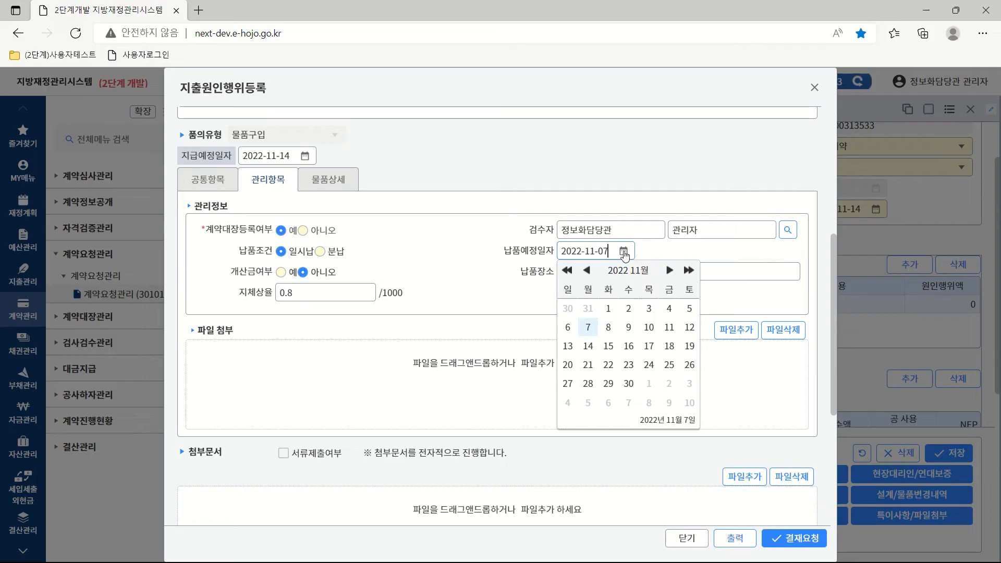
{"action": "left_click", "coordinate": [589, 349]}
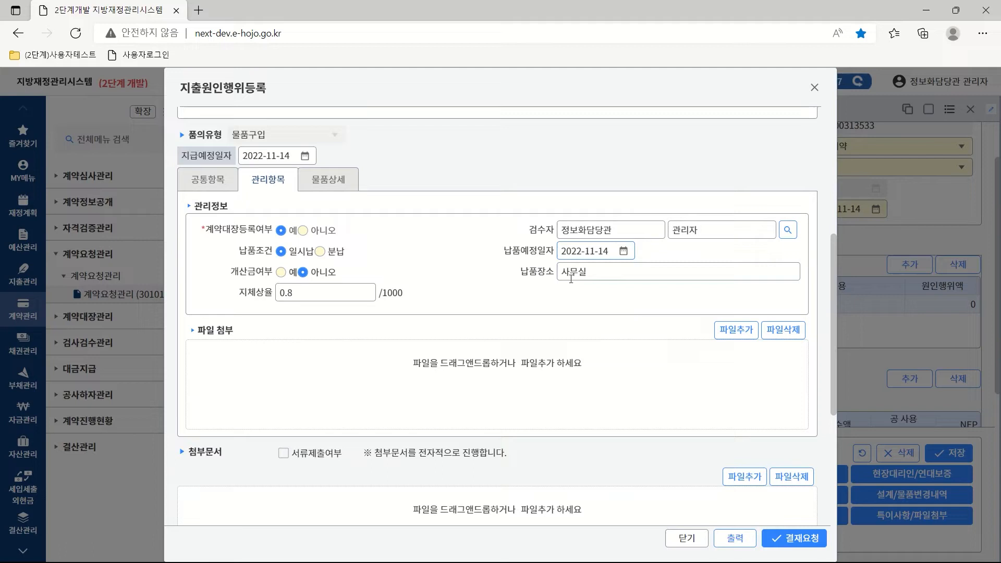
Enter the actual vendor's business registration number in the 물품상세 goods detail.
{"action": "left_click", "coordinate": [334, 182]}
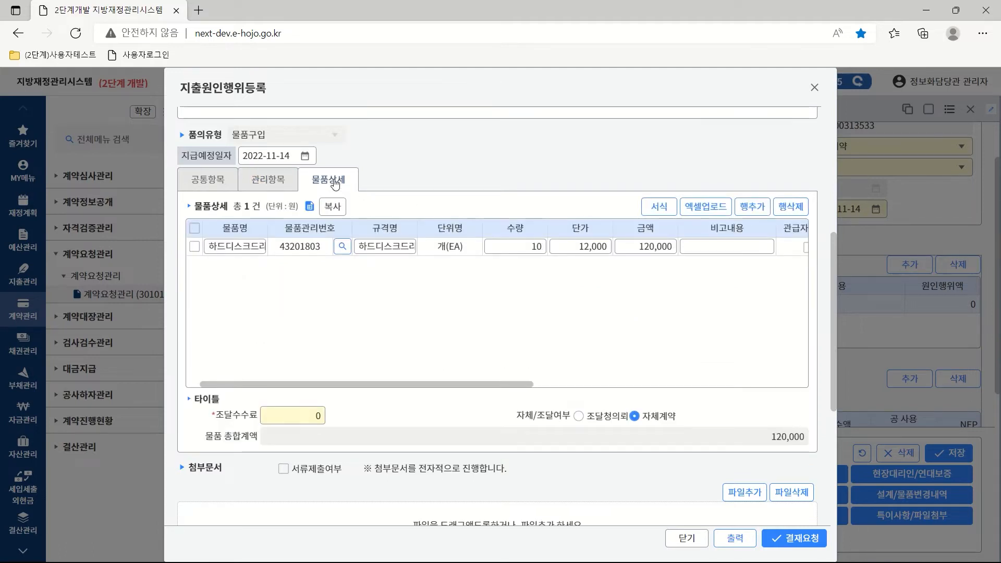
{"action": "left_click_drag", "start_coordinate": [413, 386], "coordinate": [599, 386]}
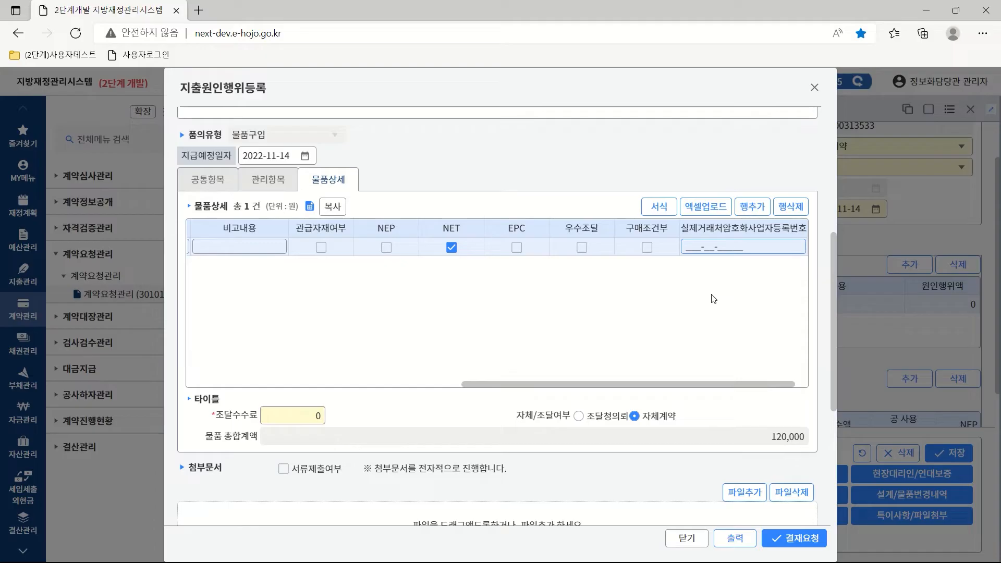
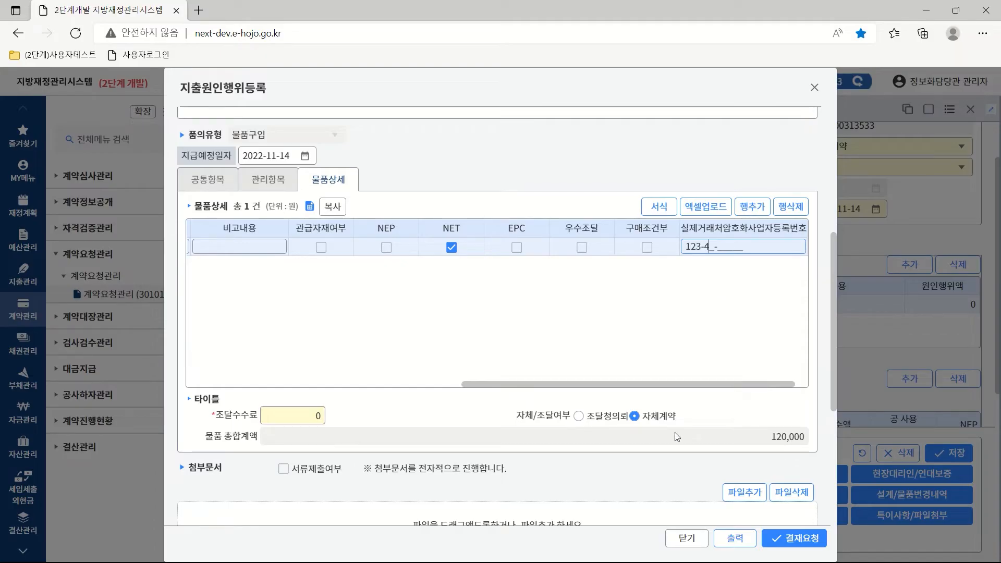
{"action": "left_click_drag", "start_coordinate": [627, 383], "coordinate": [324, 391]}
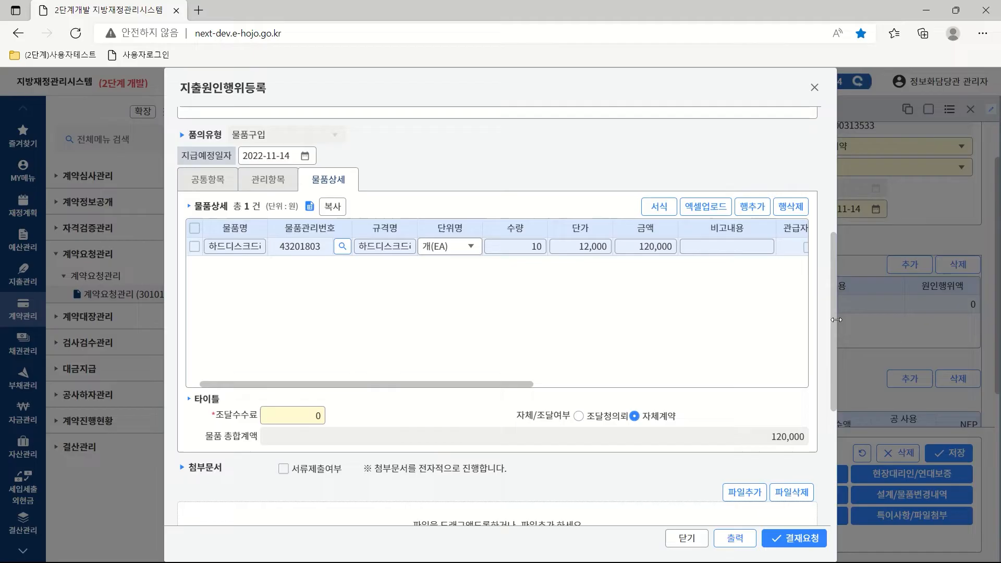
{"action": "left_click_drag", "start_coordinate": [831, 327], "coordinate": [841, 488]}
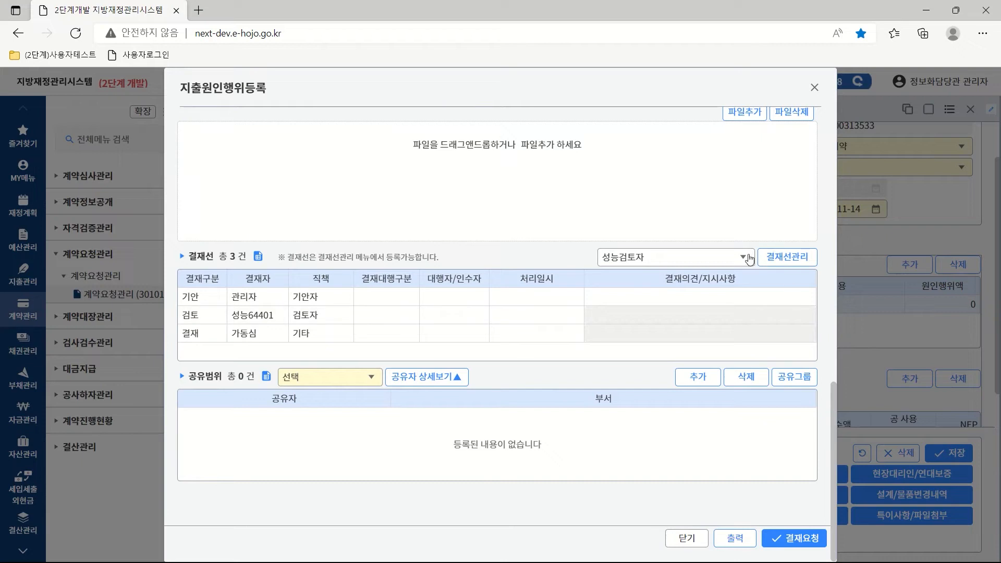
Choose the 원인행위 approval line, set sharing to 부서공개, and submit for approval.
{"action": "left_click", "coordinate": [744, 257]}
{"action": "left_click", "coordinate": [641, 352]}
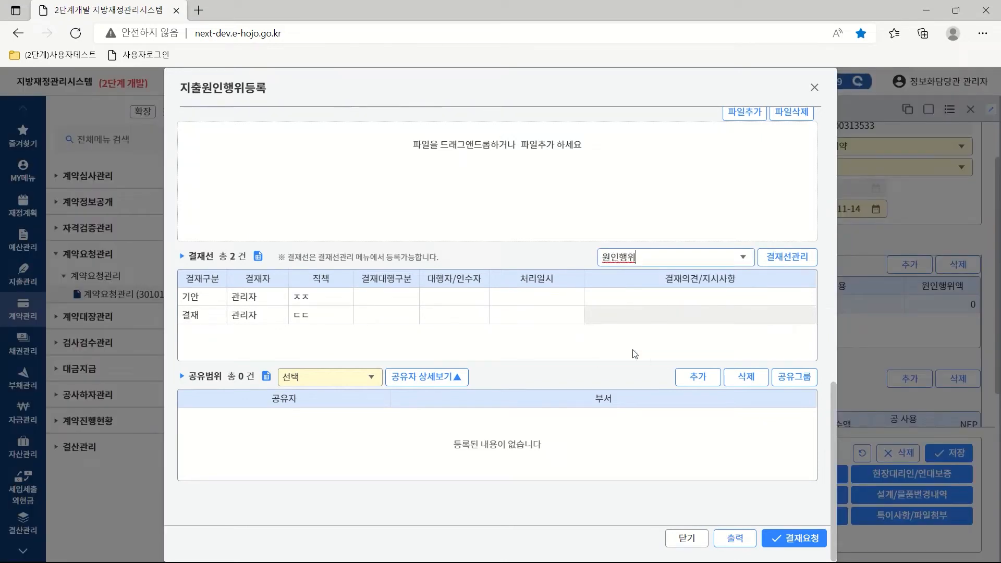
{"action": "left_click", "coordinate": [372, 377]}
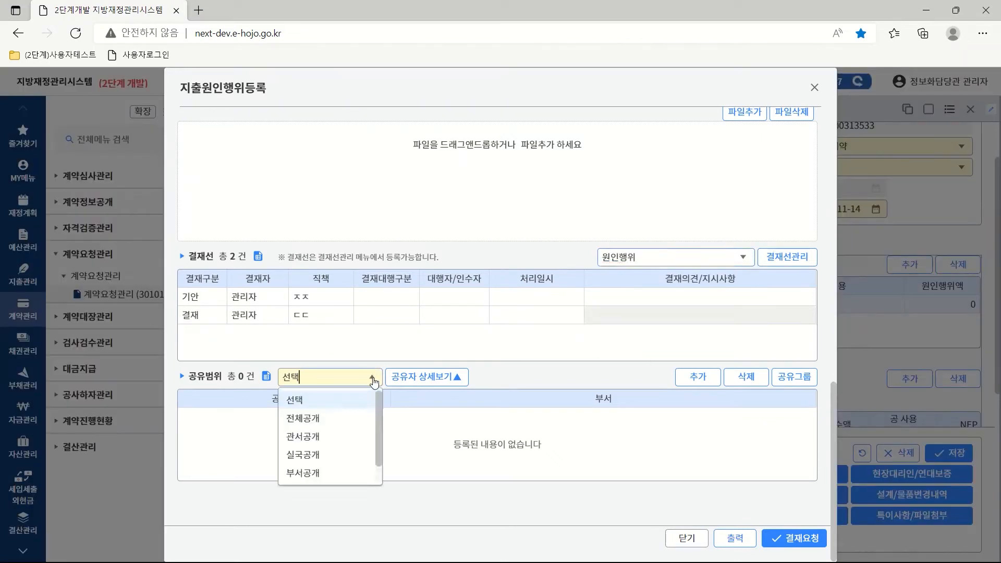
{"action": "left_click", "coordinate": [305, 474]}
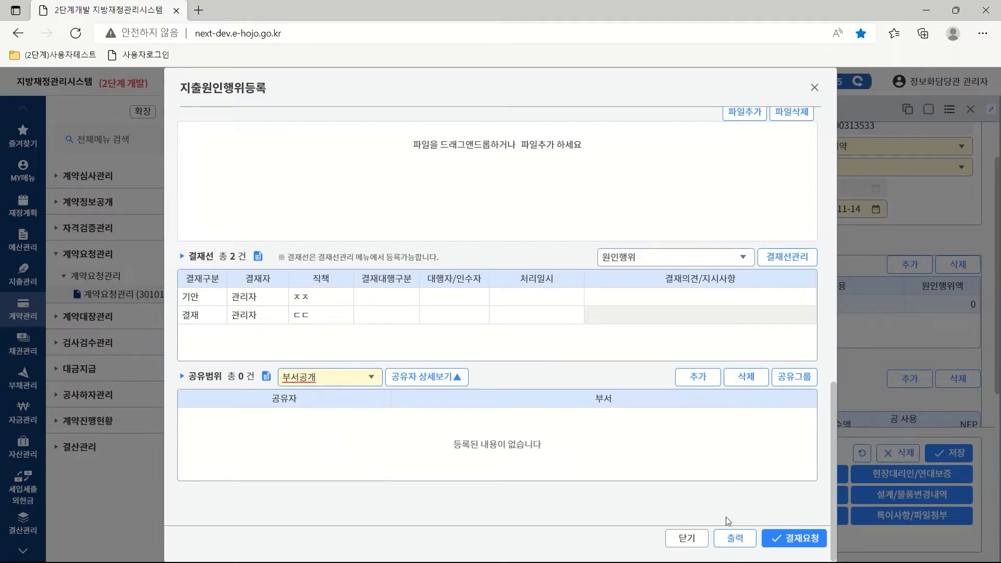
{"action": "left_click", "coordinate": [793, 540]}
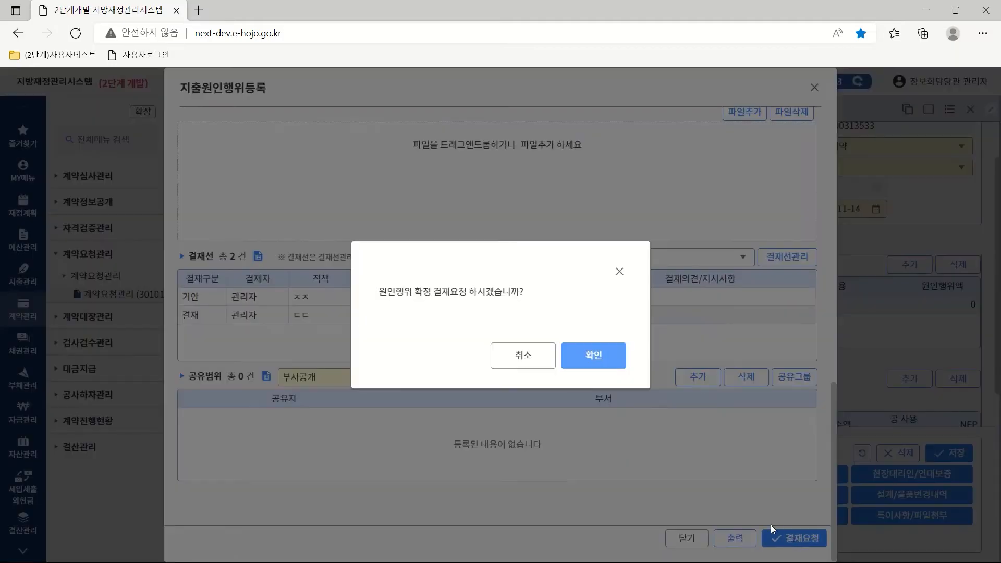
{"action": "left_click", "coordinate": [593, 355]}
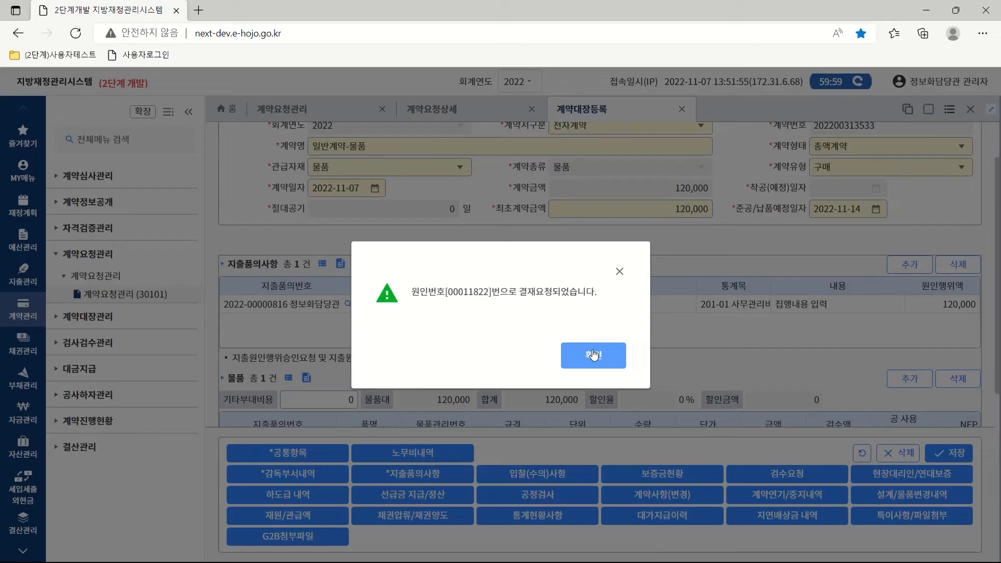
{"action": "left_click", "coordinate": [594, 355]}
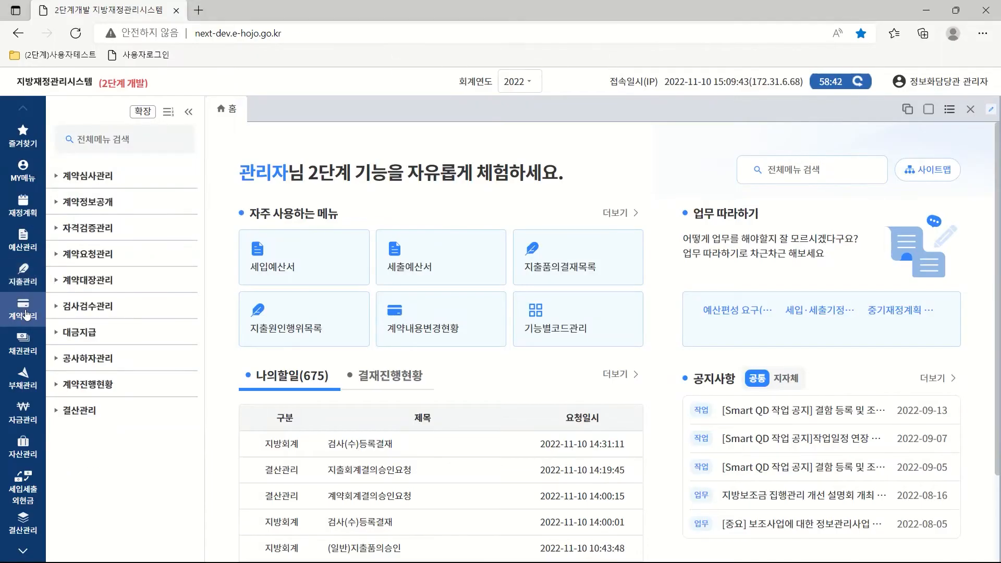
On the 선급금지급 screen, list the past week's nine contracts and select the 일반계약-공사 contract.
{"action": "left_click", "coordinate": [88, 333]}
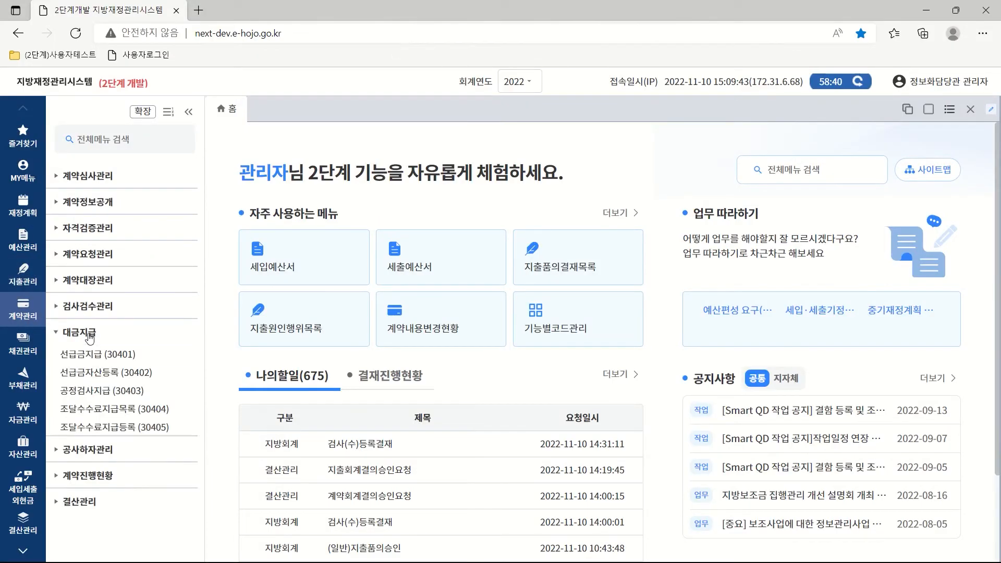
{"action": "left_click", "coordinate": [97, 356]}
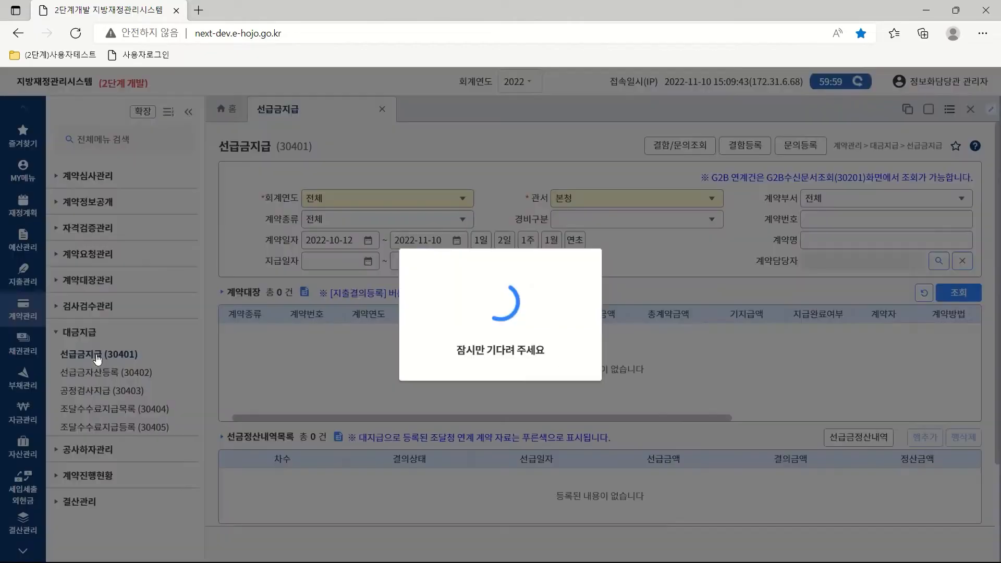
{"action": "left_click", "coordinate": [529, 240]}
{"action": "left_click", "coordinate": [953, 295]}
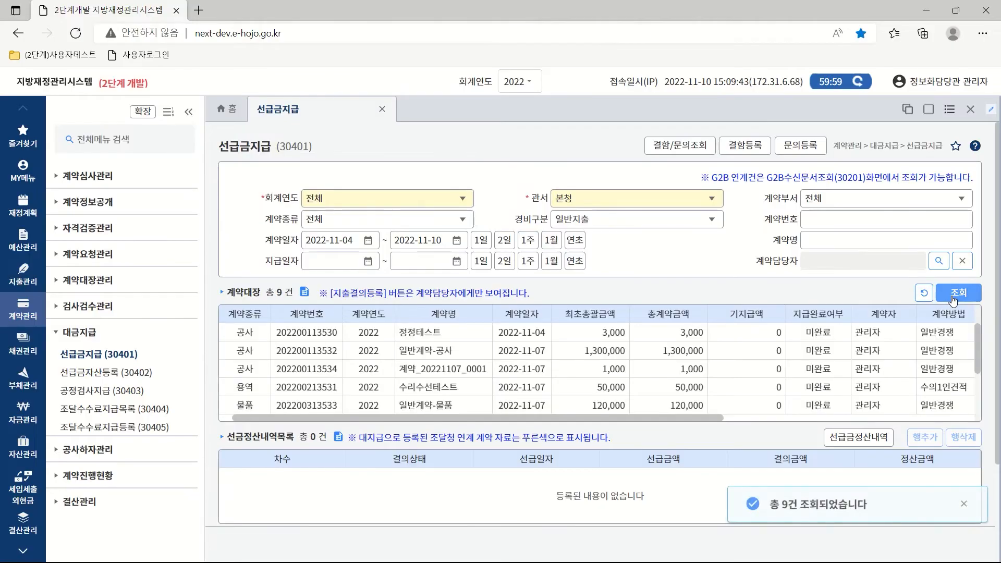
{"action": "left_click", "coordinate": [521, 357]}
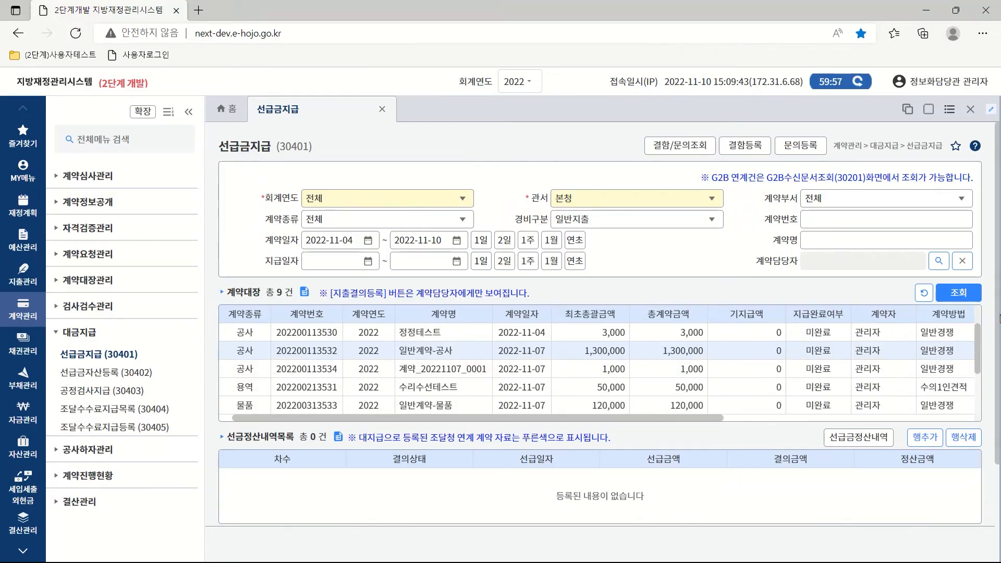
Add a 130,000 advance payment row, then start an expenditure resolution from the construction contract's 지출품의.
{"action": "left_click_drag", "start_coordinate": [997, 330], "coordinate": [992, 434]}
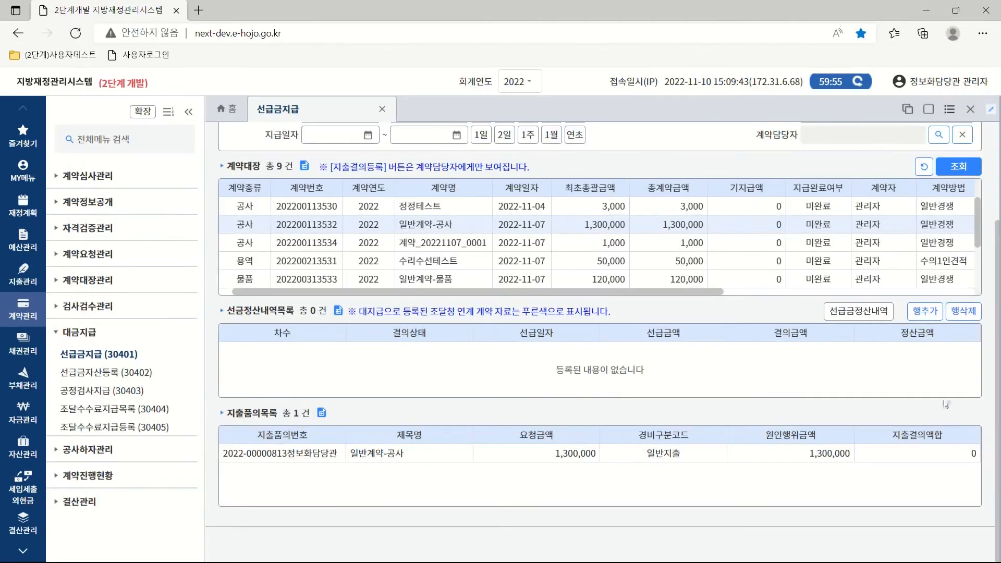
{"action": "left_click", "coordinate": [926, 312]}
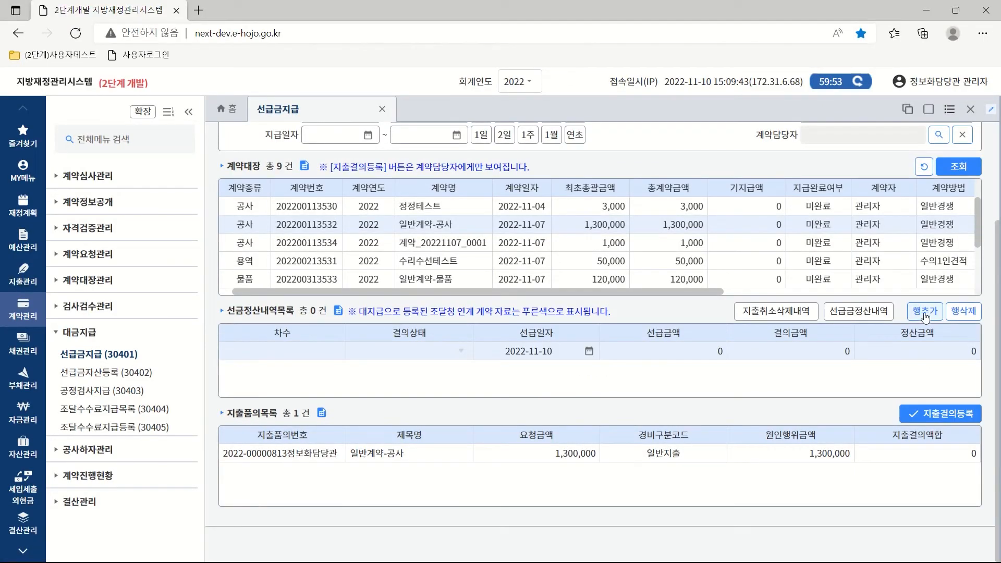
{"action": "type", "text": "130,000"}
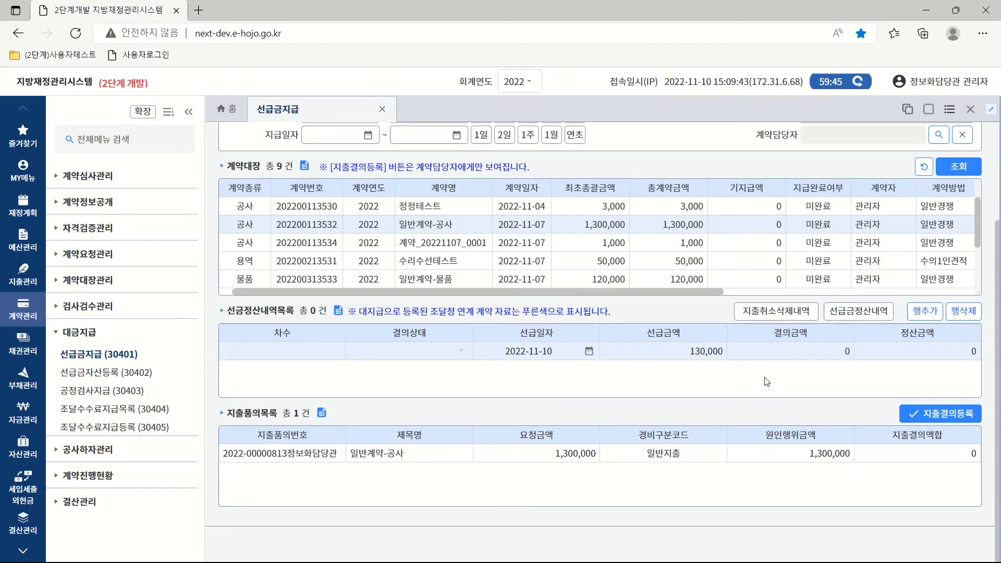
{"action": "left_click", "coordinate": [686, 452]}
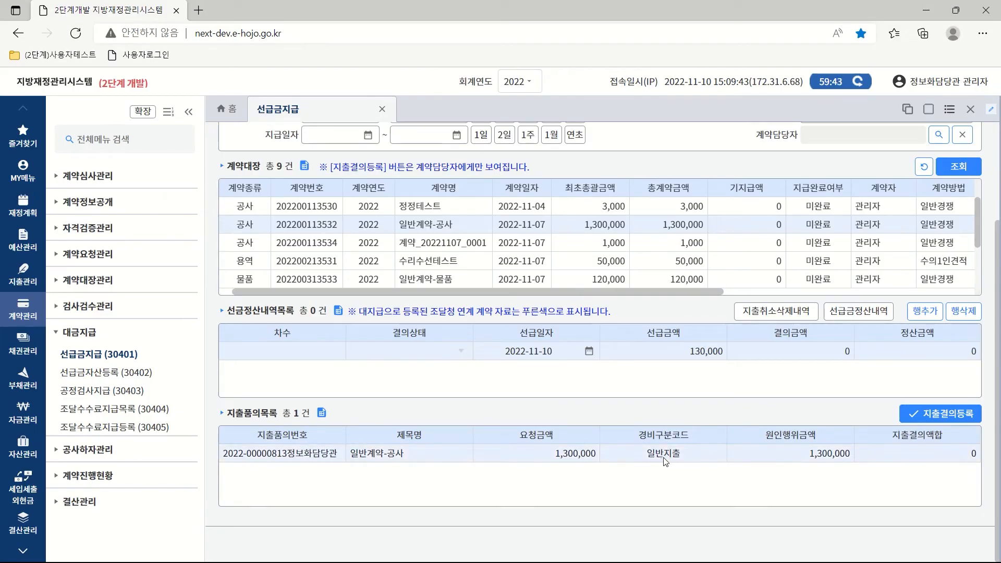
{"action": "left_click", "coordinate": [947, 415]}
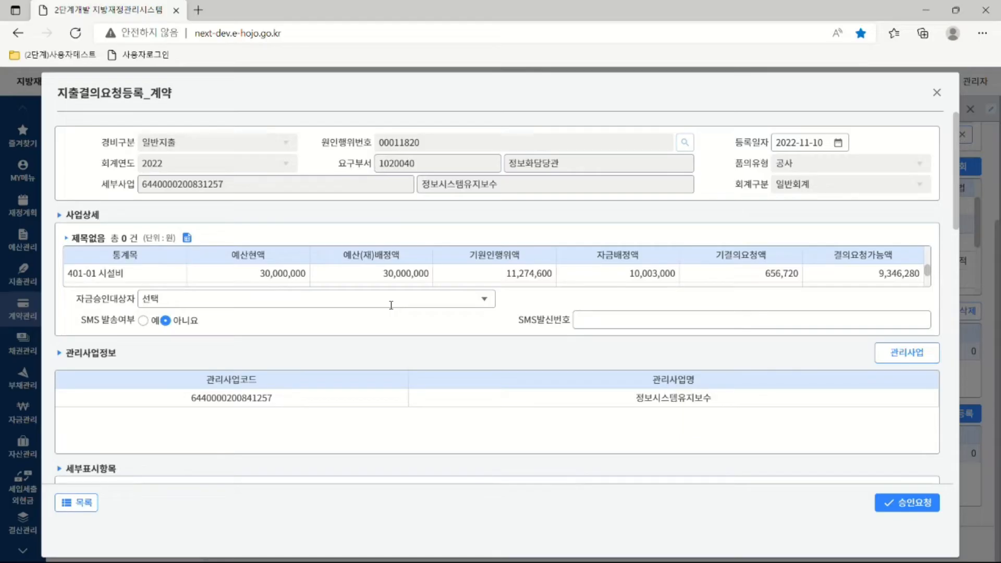
{"action": "left_click", "coordinate": [484, 300]}
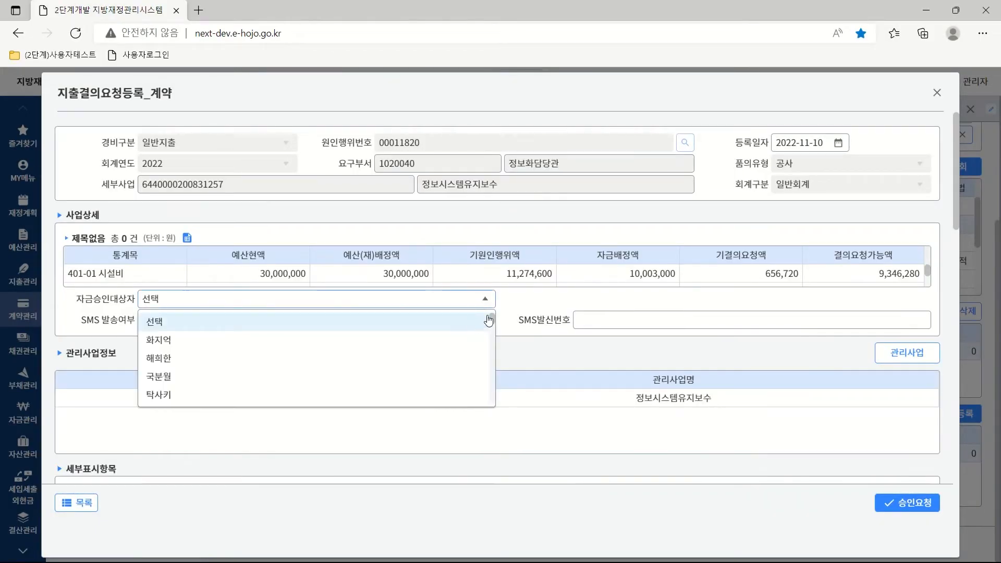
{"action": "left_click_drag", "start_coordinate": [492, 319], "coordinate": [491, 400]}
{"action": "scroll", "coordinate": [490, 402], "scroll_direction": "down", "scroll_amount": 3}
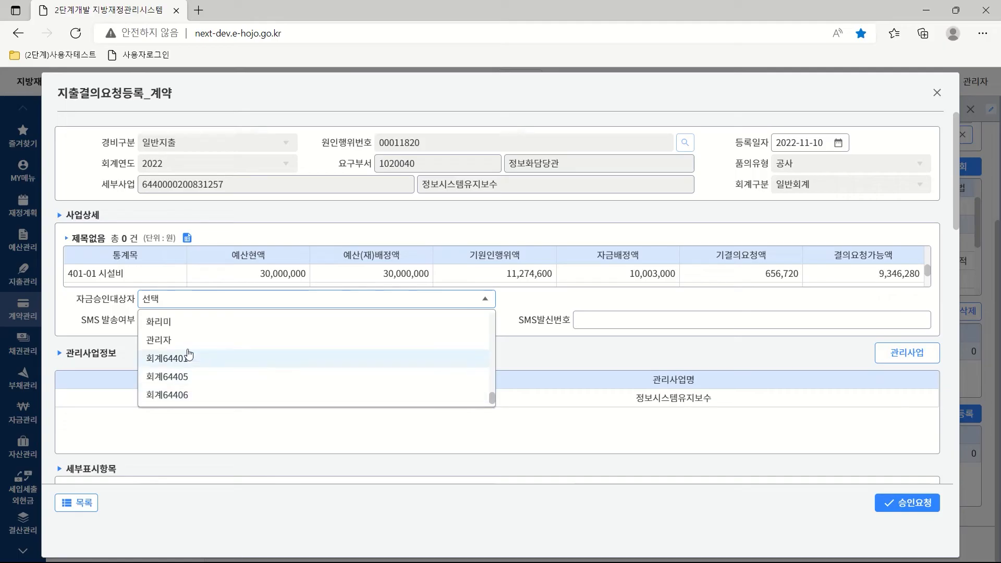
{"action": "left_click", "coordinate": [167, 342]}
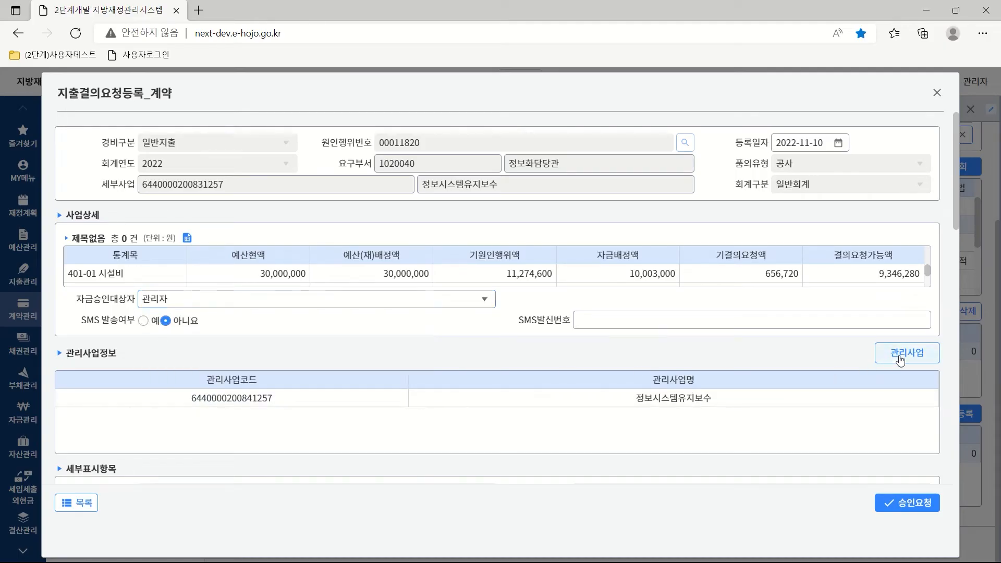
{"action": "left_click", "coordinate": [899, 360]}
{"action": "left_click", "coordinate": [765, 458]}
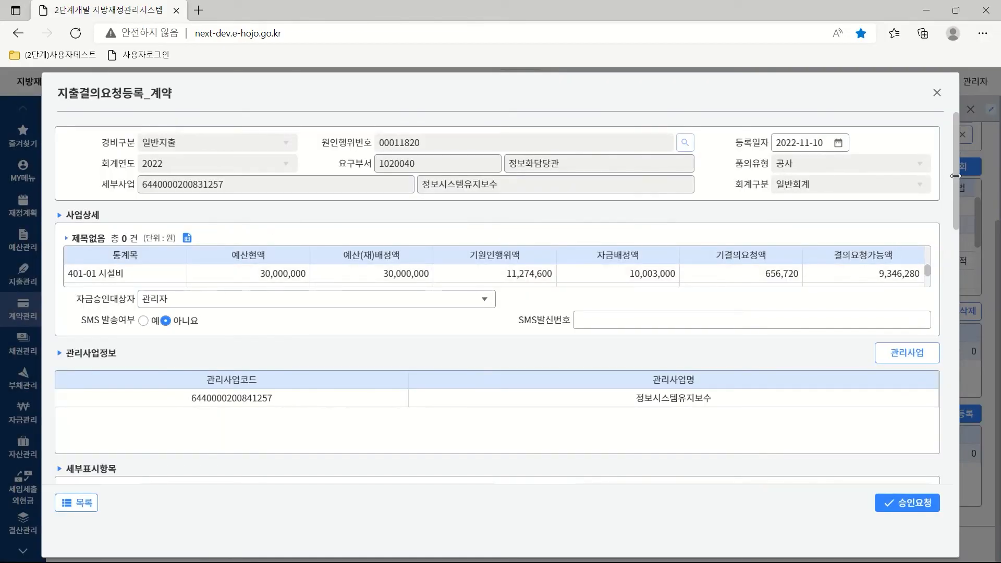
Choose 전자세금계산서 as the evidence type and confirm applying it to vendor 삼호씨앤엠(주).
{"action": "left_click_drag", "start_coordinate": [953, 178], "coordinate": [960, 308]}
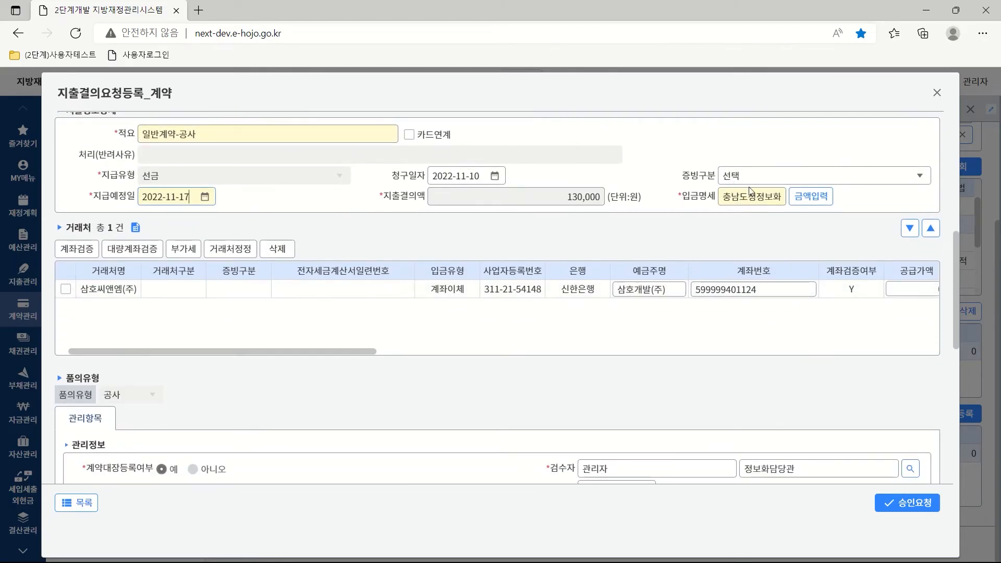
{"action": "left_click", "coordinate": [922, 178]}
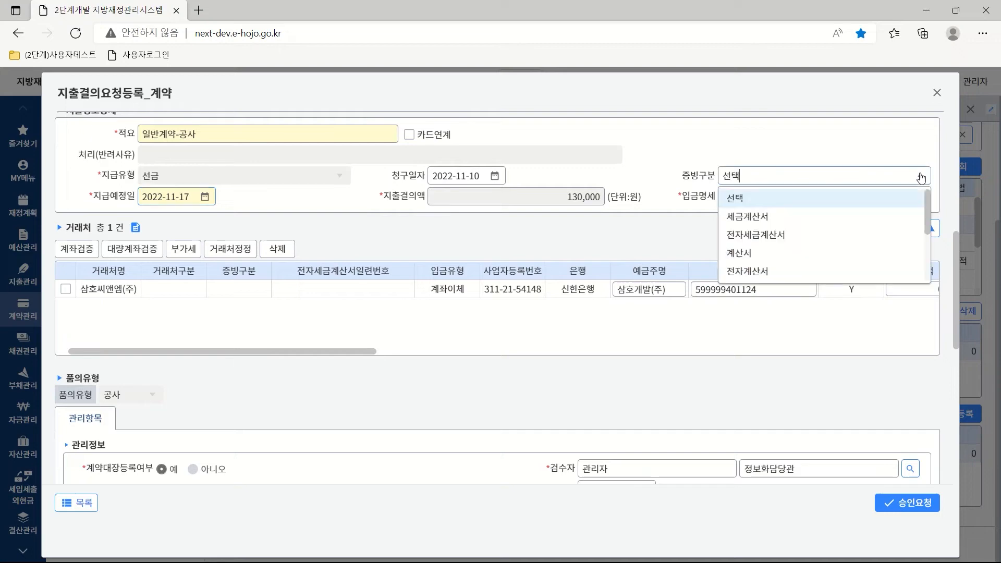
{"action": "left_click", "coordinate": [752, 237]}
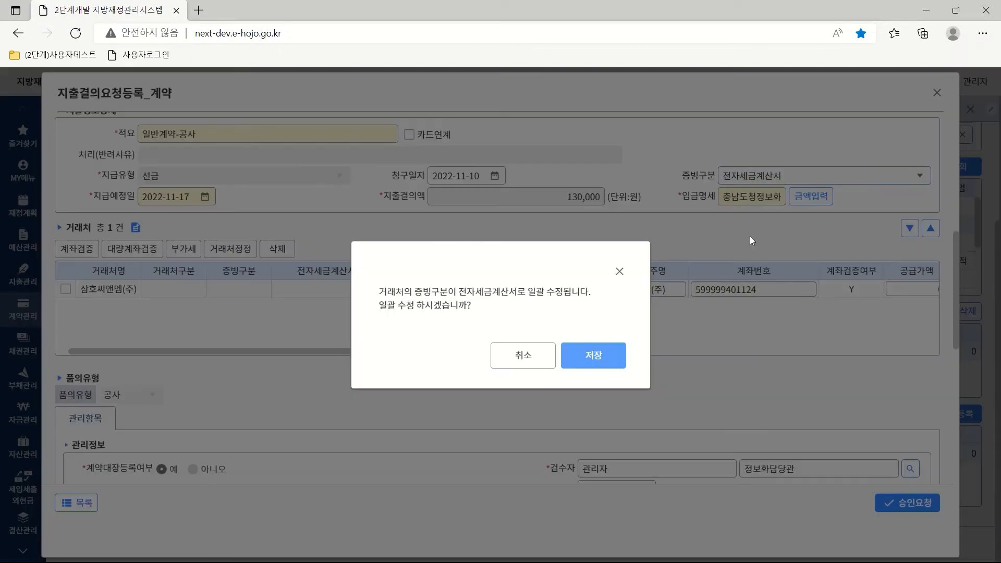
{"action": "left_click", "coordinate": [594, 354]}
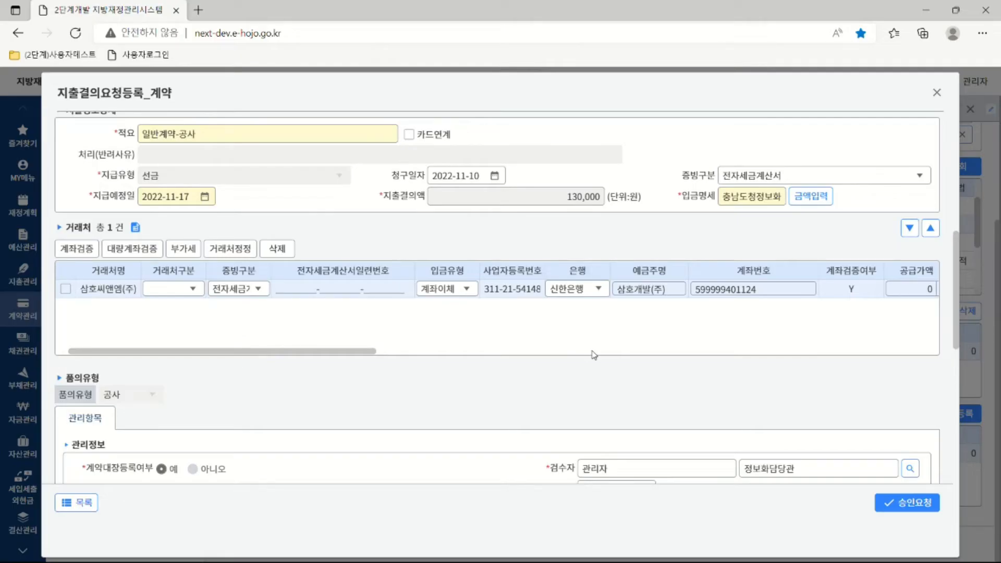
Enter 130,000 as the 정보시스템유지보수 expenditure amount from 2022 자체재원 and save.
{"action": "left_click", "coordinate": [819, 197]}
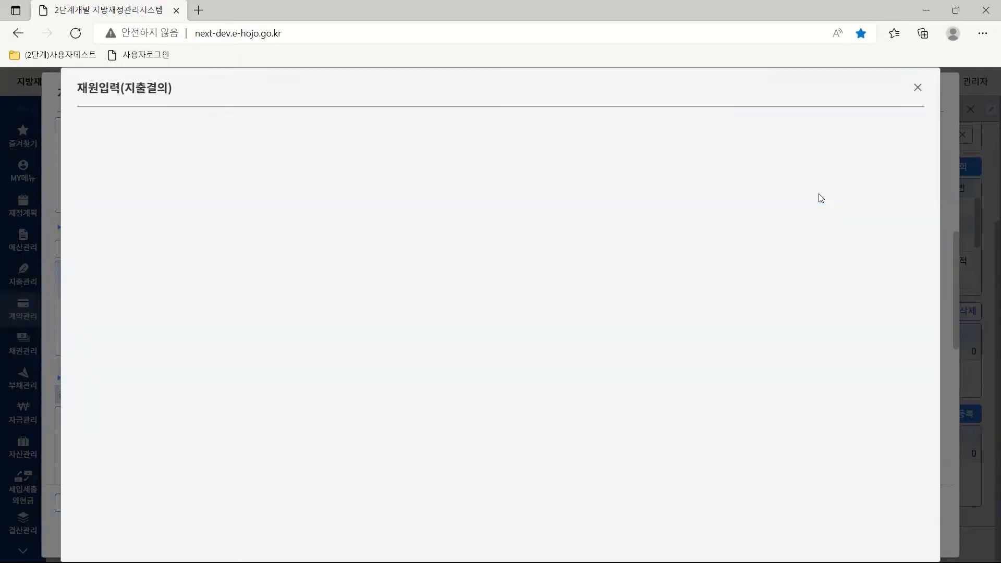
{"action": "left_click", "coordinate": [861, 241]}
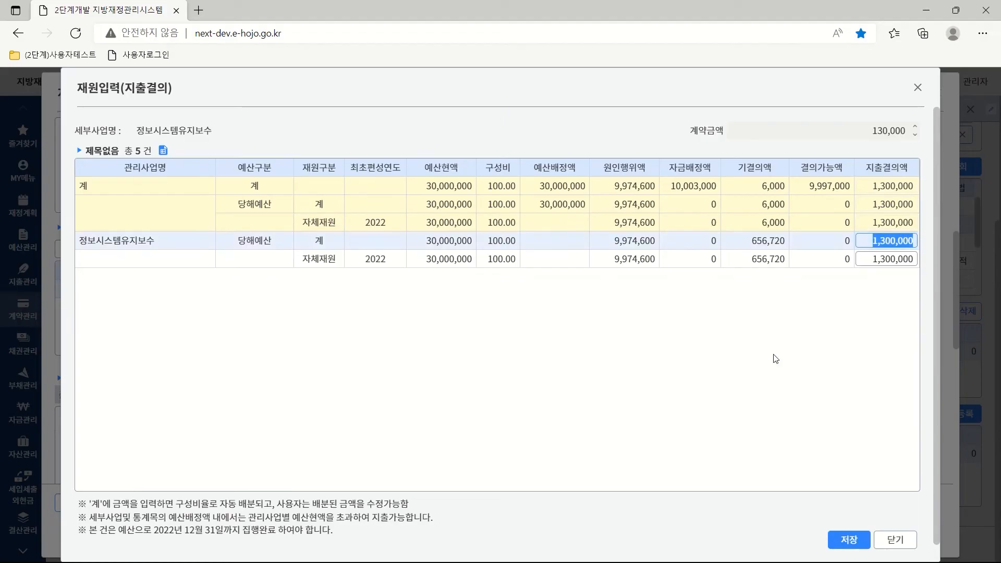
{"action": "type", "text": "130000"}
{"action": "key", "text": "Return"}
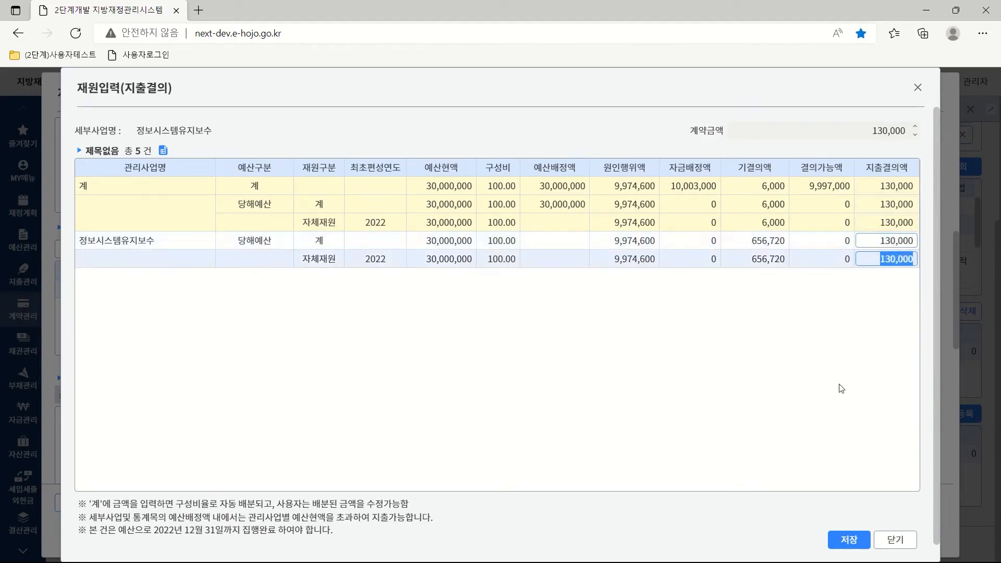
{"action": "left_click", "coordinate": [848, 539]}
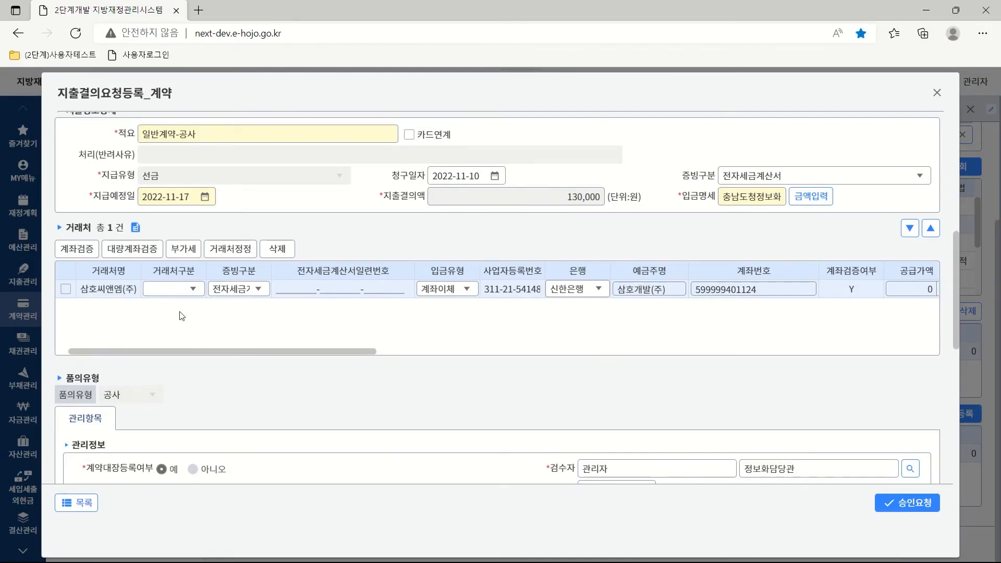
Make 삼호씨앤엠(주) a 법인 사업자 with a 130,000 supply amount.
{"action": "left_click", "coordinate": [194, 293]}
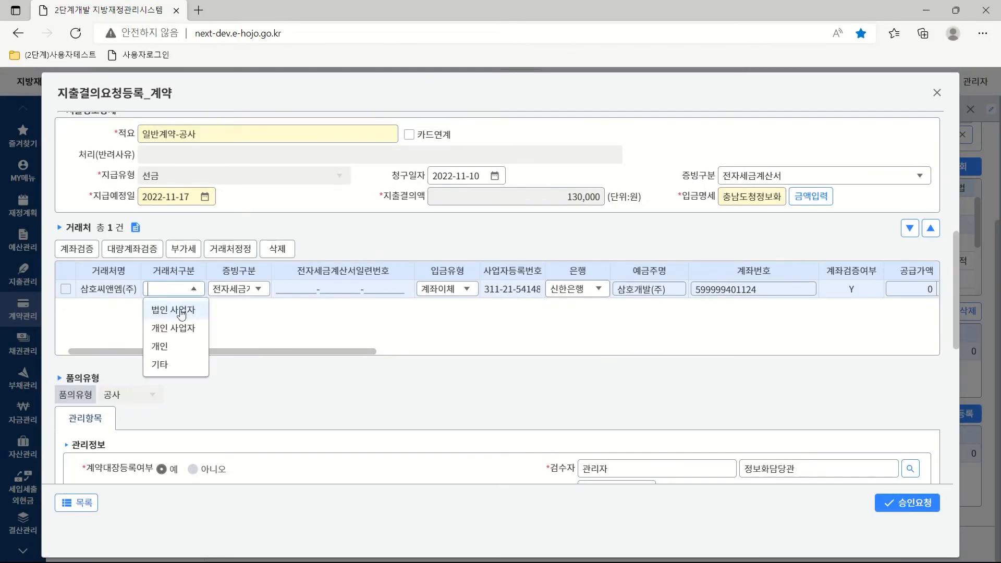
{"action": "left_click", "coordinate": [181, 315]}
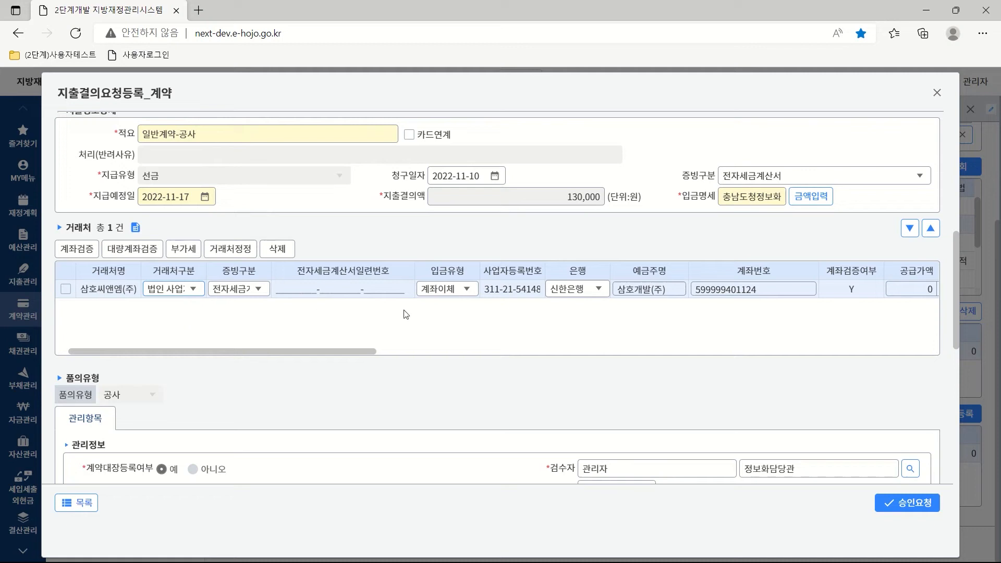
{"action": "left_click_drag", "start_coordinate": [349, 351], "coordinate": [534, 348]}
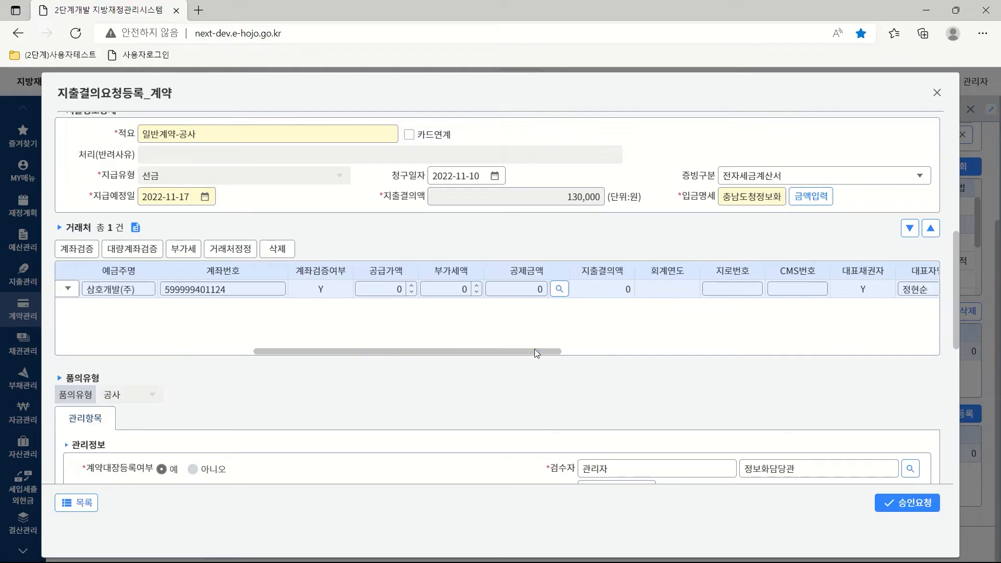
{"action": "key", "text": "BackSpace"}
{"action": "type", "text": "130,000"}
{"action": "left_click", "coordinate": [451, 288]}
Split VAT out of the vendor row, leaving supply 118,182 and VAT 11,818.
{"action": "left_click_drag", "start_coordinate": [418, 353], "coordinate": [320, 361]}
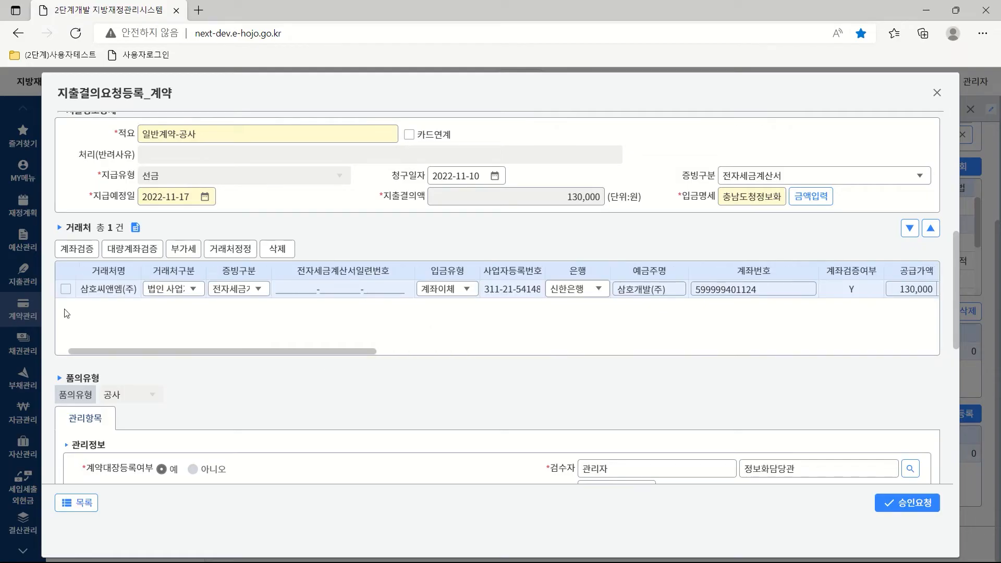
{"action": "left_click", "coordinate": [66, 288]}
{"action": "left_click", "coordinate": [179, 251]}
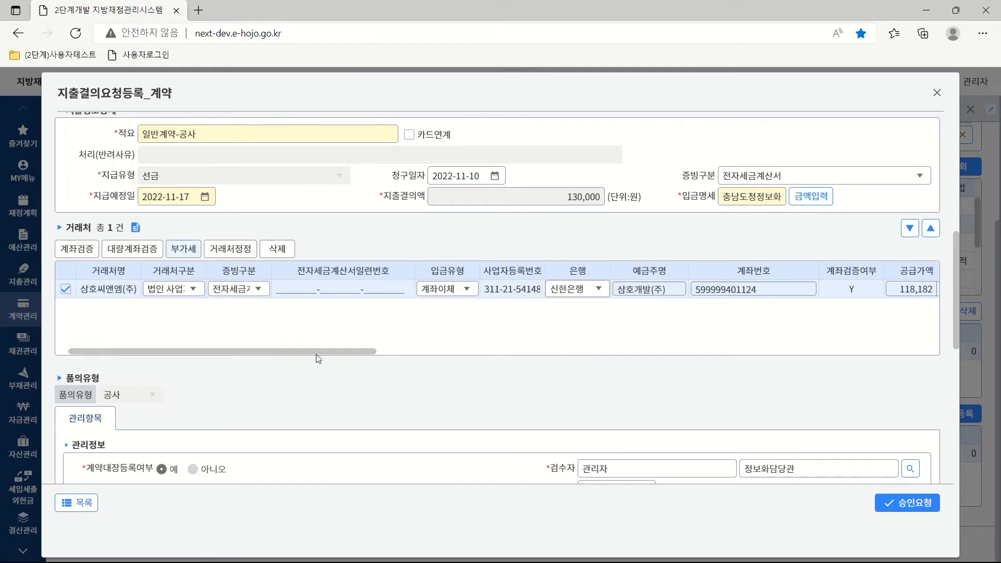
{"action": "mouse_move", "coordinate": [314, 352]}
{"action": "left_mouse_down"}
{"action": "mouse_move", "coordinate": [809, 362]}
{"action": "mouse_move", "coordinate": [874, 349]}
{"action": "mouse_move", "coordinate": [780, 364]}
{"action": "mouse_move", "coordinate": [300, 364]}
{"action": "left_mouse_up"}
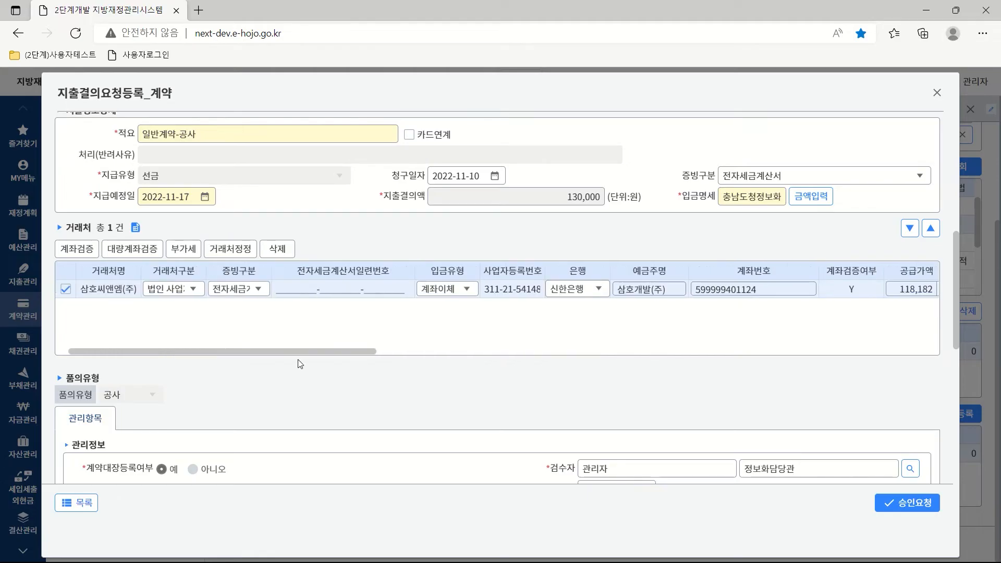
{"action": "left_click_drag", "start_coordinate": [954, 271], "coordinate": [955, 372]}
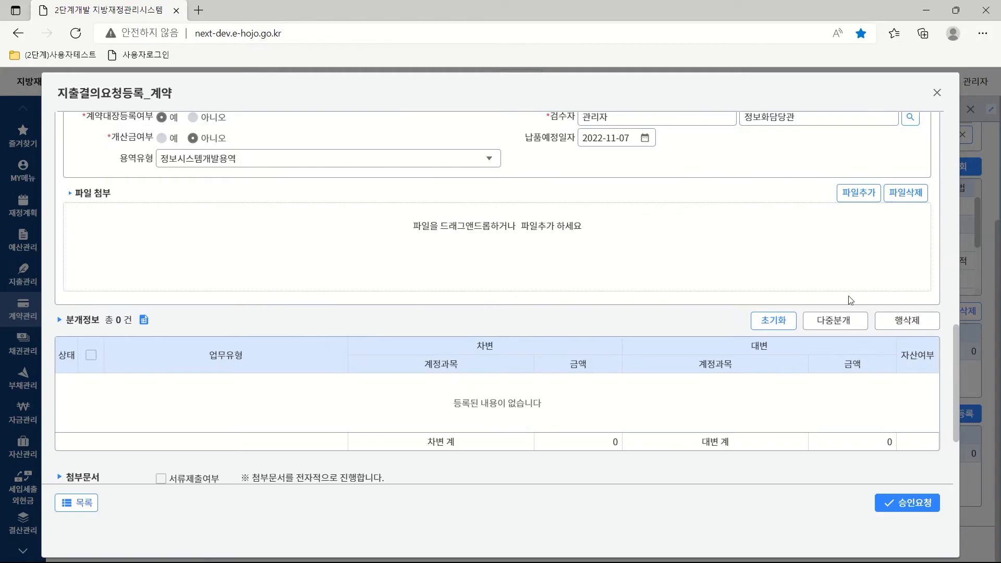
Add the 수선유지비용-기타자산 journal entry 기타유산자산수선유지비 검수 for 130,000.
{"action": "left_click", "coordinate": [832, 320]}
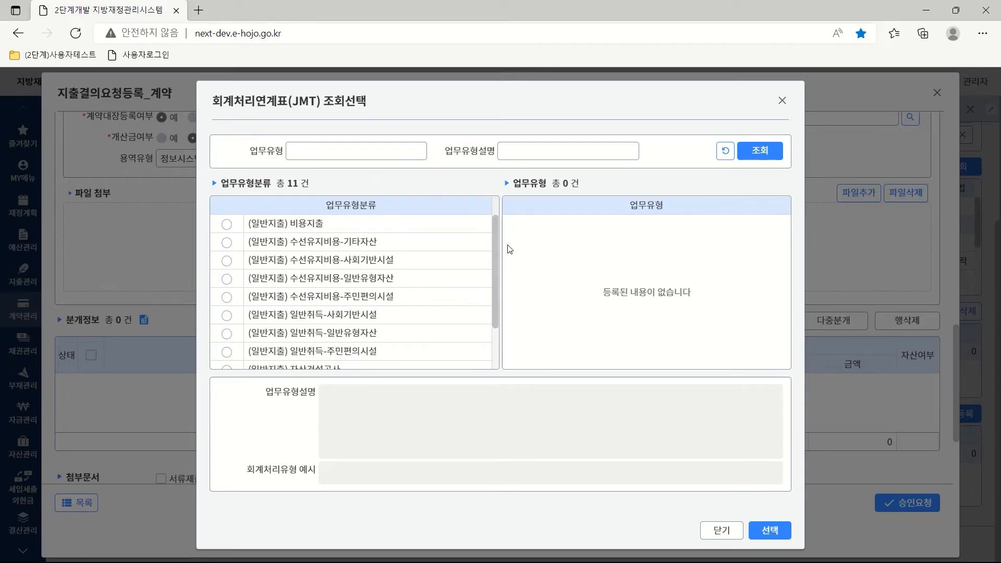
{"action": "left_click", "coordinate": [227, 242]}
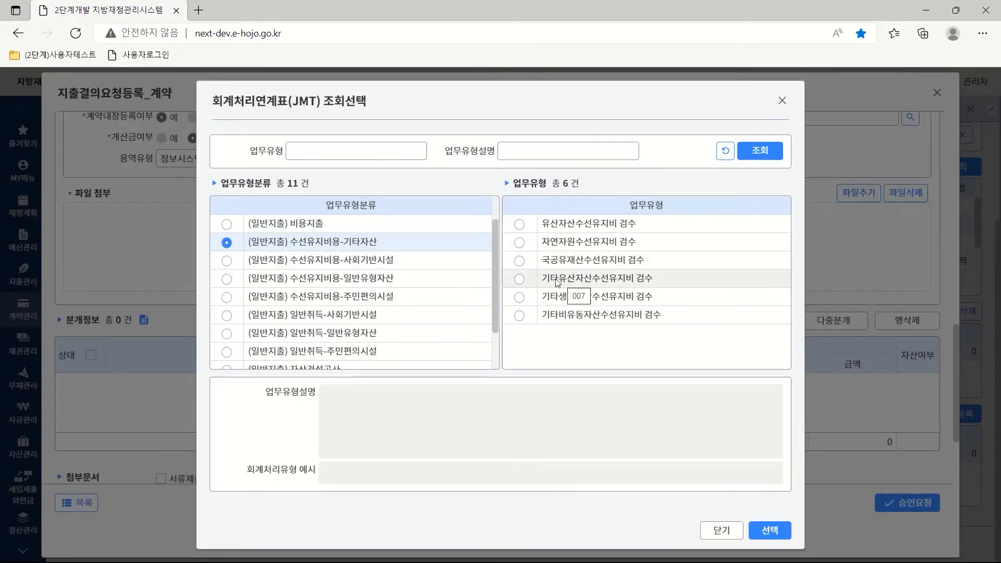
{"action": "left_click", "coordinate": [518, 279]}
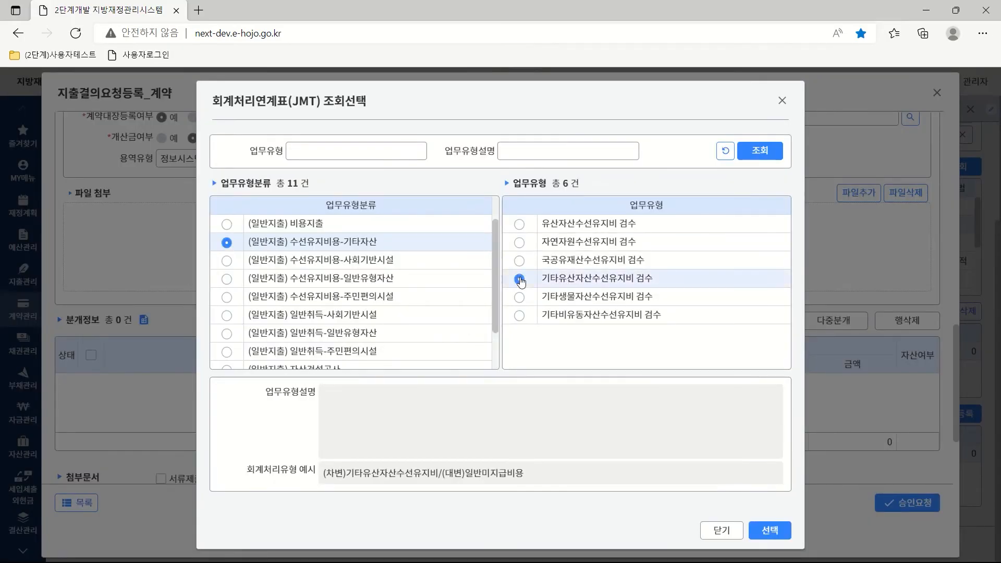
{"action": "left_click", "coordinate": [770, 530]}
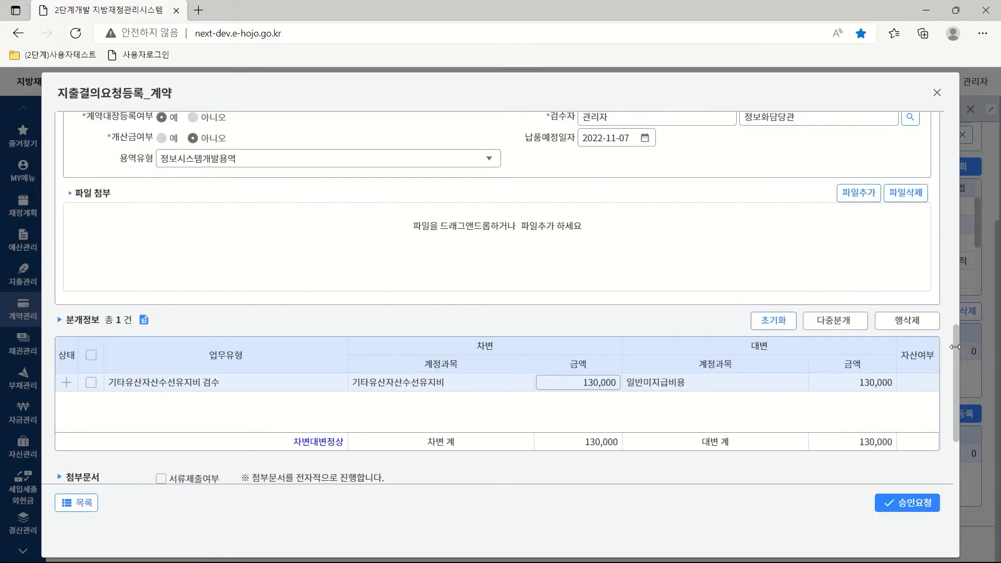
Set the sharing scope to 부서공개.
{"action": "left_click_drag", "start_coordinate": [953, 350], "coordinate": [957, 404]}
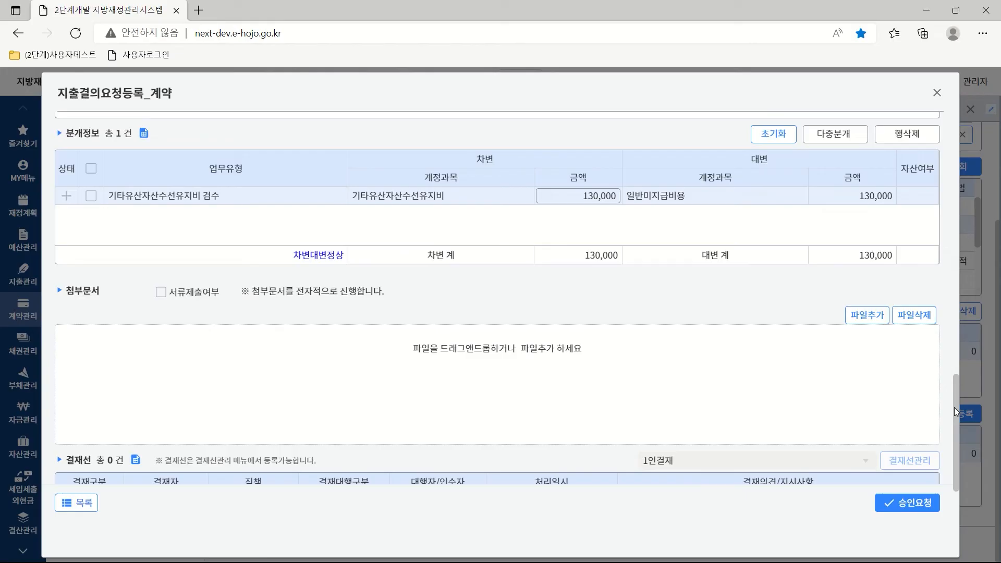
{"action": "left_click_drag", "start_coordinate": [955, 408], "coordinate": [957, 486]}
{"action": "left_click", "coordinate": [256, 340]}
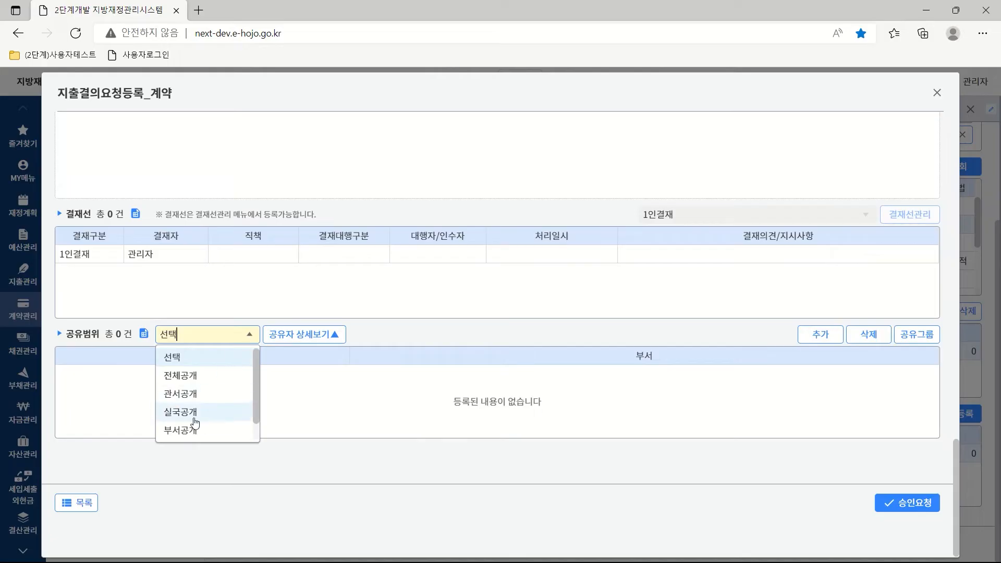
{"action": "left_click", "coordinate": [193, 431]}
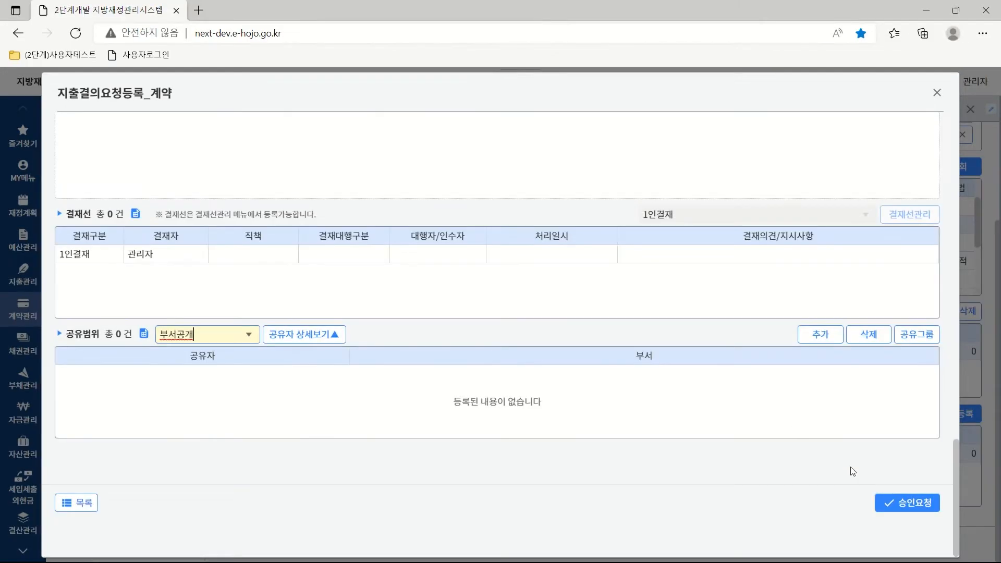
Submit the expenditure resolution for approval and dismiss the saved notice.
{"action": "left_click", "coordinate": [899, 502]}
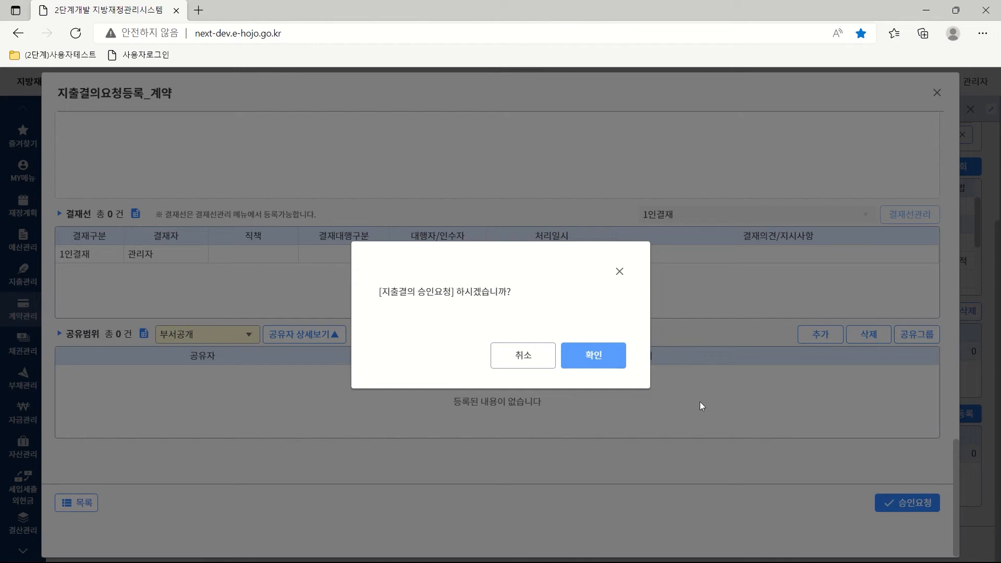
{"action": "left_click", "coordinate": [592, 360]}
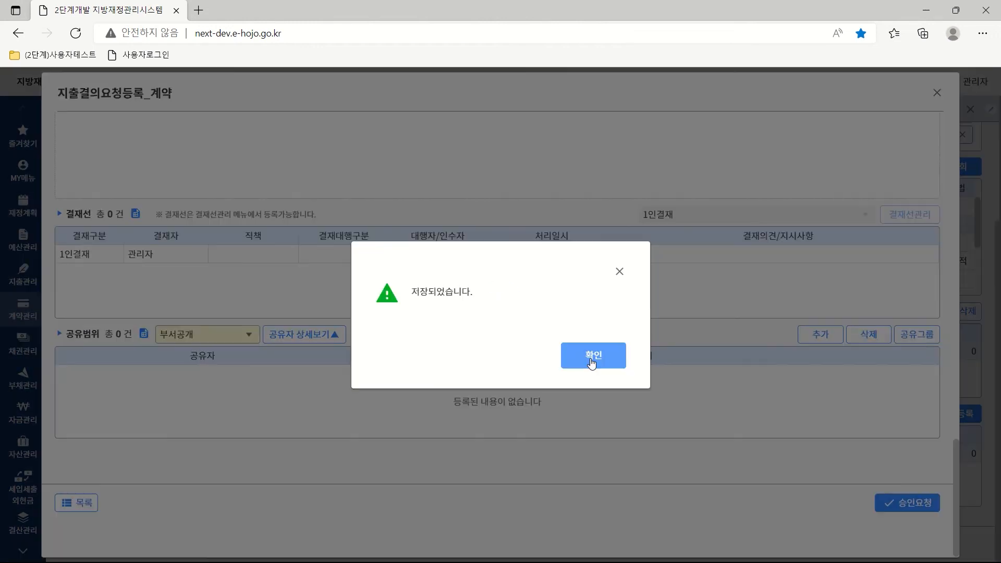
{"action": "left_click", "coordinate": [598, 357]}
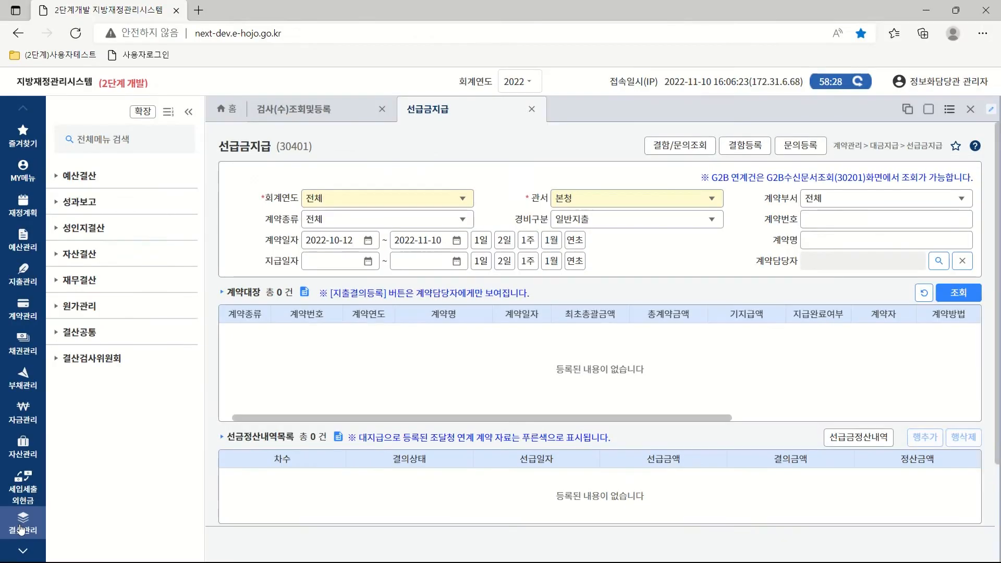
Open 회계결의검증관리 and list the last day's resolutions awaiting verification.
{"action": "left_click", "coordinate": [82, 281]}
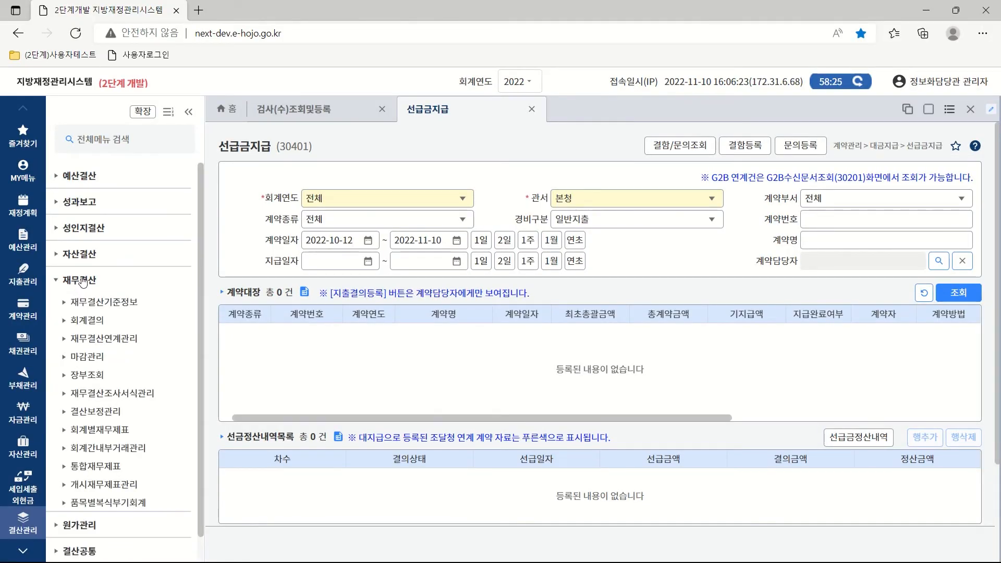
{"action": "left_click", "coordinate": [89, 321]}
{"action": "left_click", "coordinate": [109, 341]}
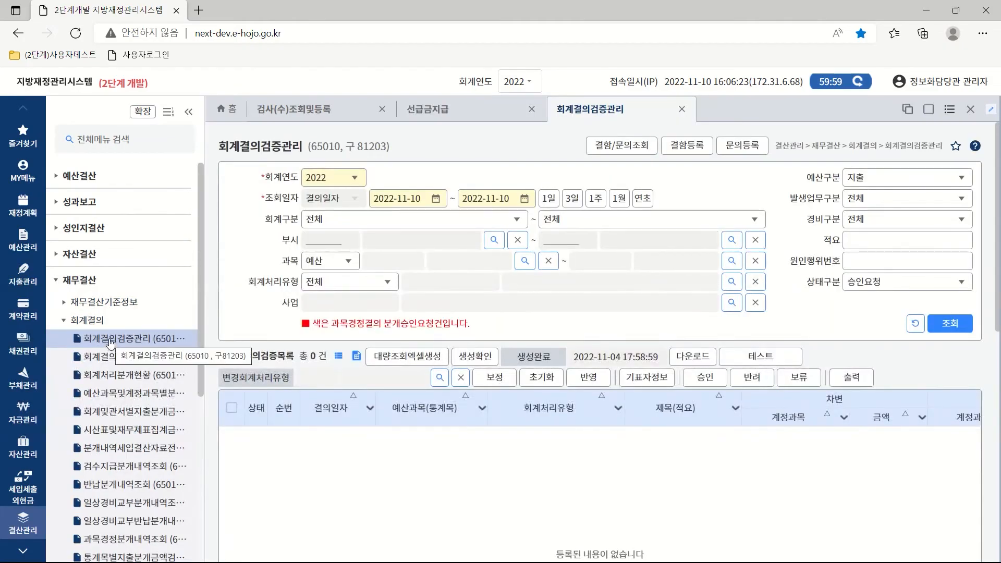
{"action": "left_click", "coordinate": [547, 200]}
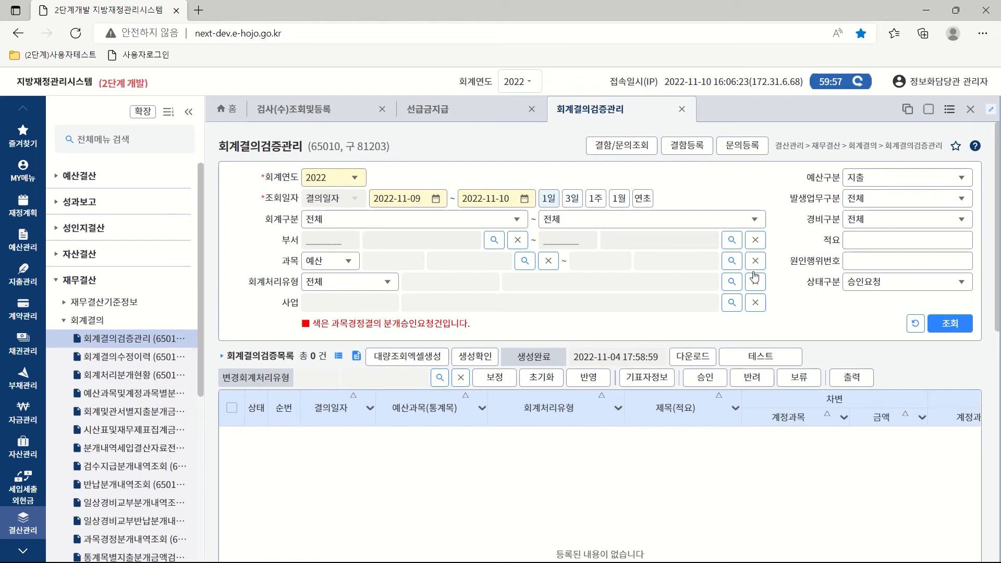
{"action": "left_click", "coordinate": [952, 324]}
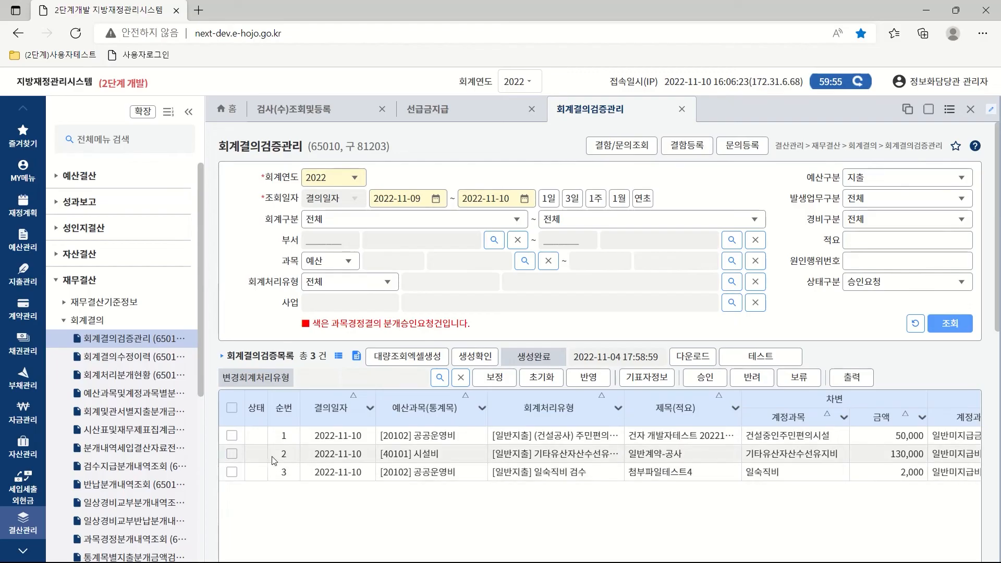
Review and approve the 130,000 [40101] 시설비 accounting resolution.
{"action": "left_click", "coordinate": [231, 454]}
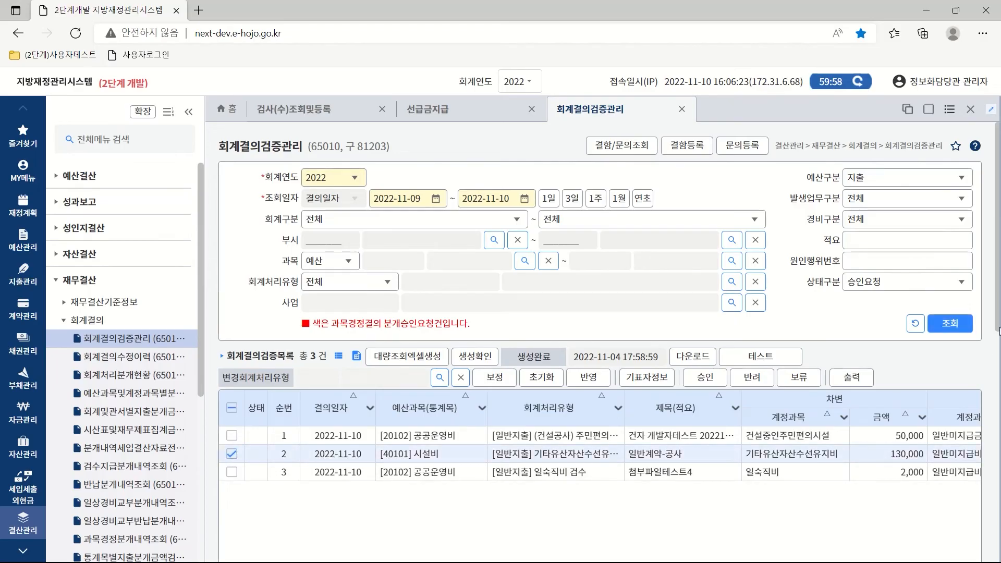
{"action": "left_click_drag", "start_coordinate": [999, 316], "coordinate": [998, 562]}
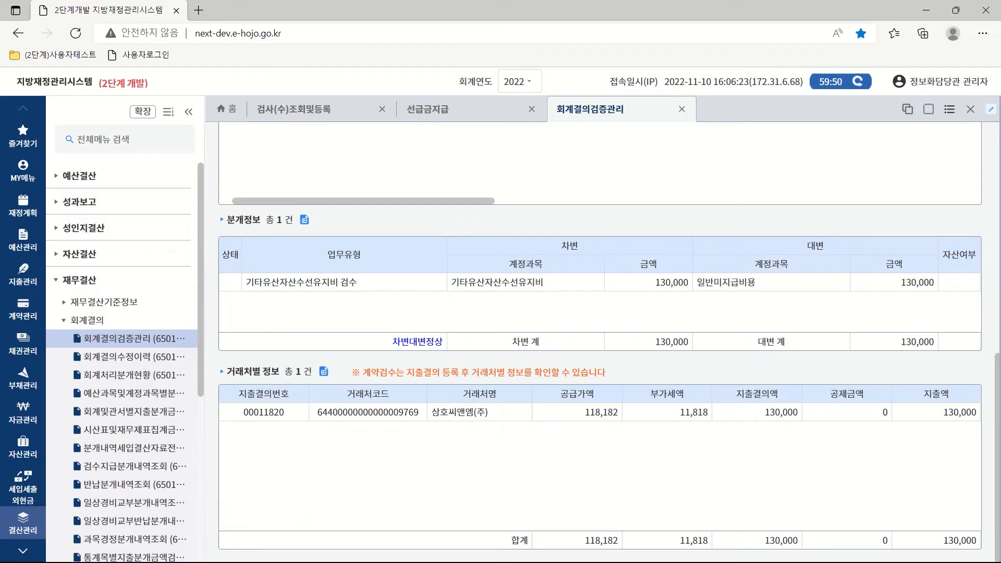
{"action": "left_click_drag", "start_coordinate": [998, 562], "coordinate": [989, 400]}
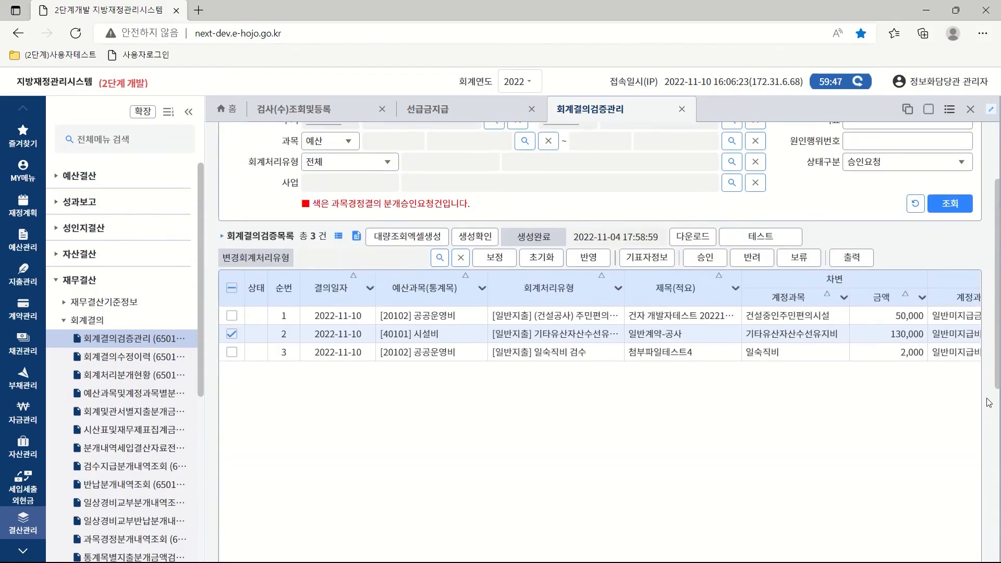
{"action": "left_click", "coordinate": [699, 256]}
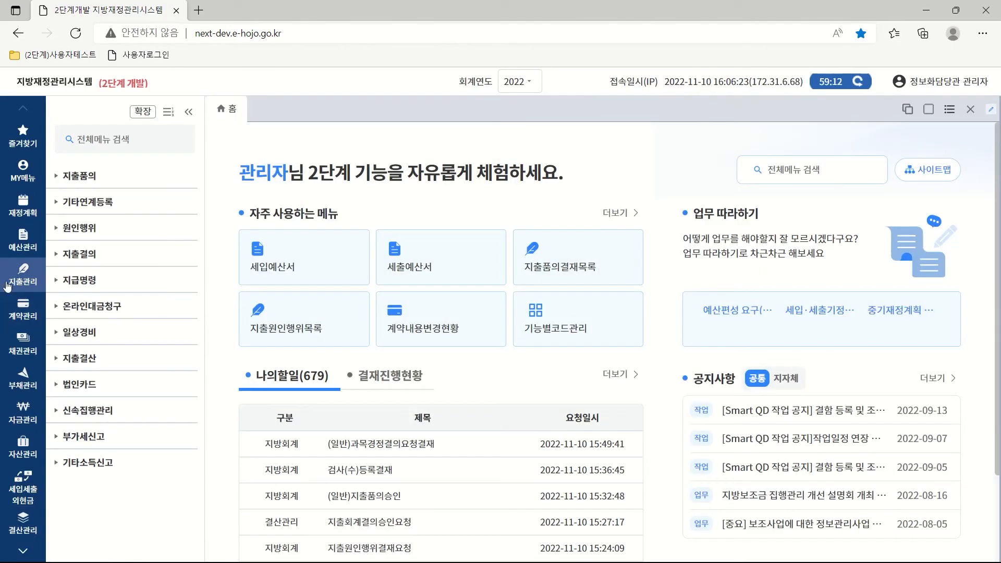
In 지급명령등록, search 2022-11-10 resolutions and select the general contract construction one.
{"action": "left_click", "coordinate": [77, 281]}
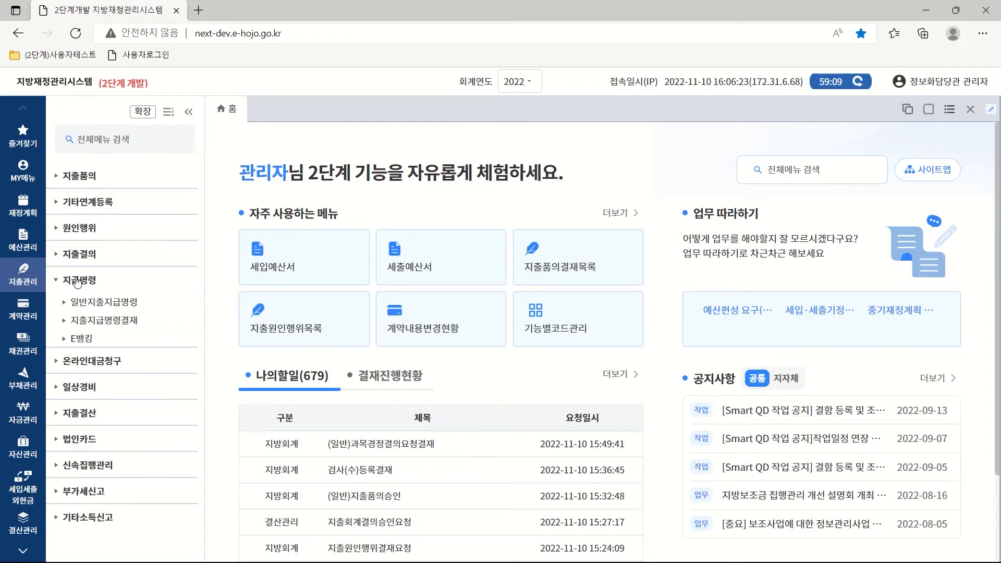
{"action": "left_click", "coordinate": [107, 303]}
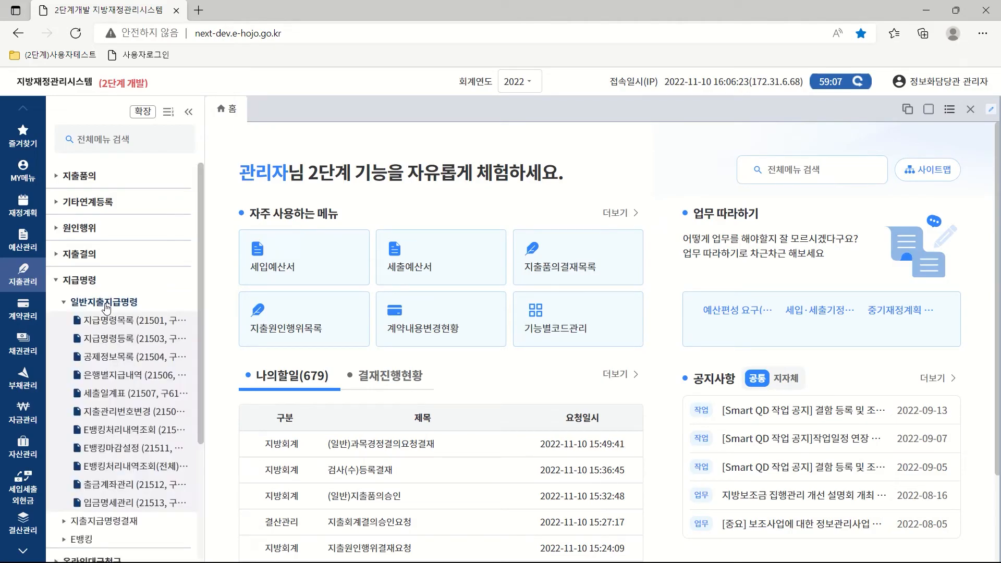
{"action": "left_click", "coordinate": [122, 340]}
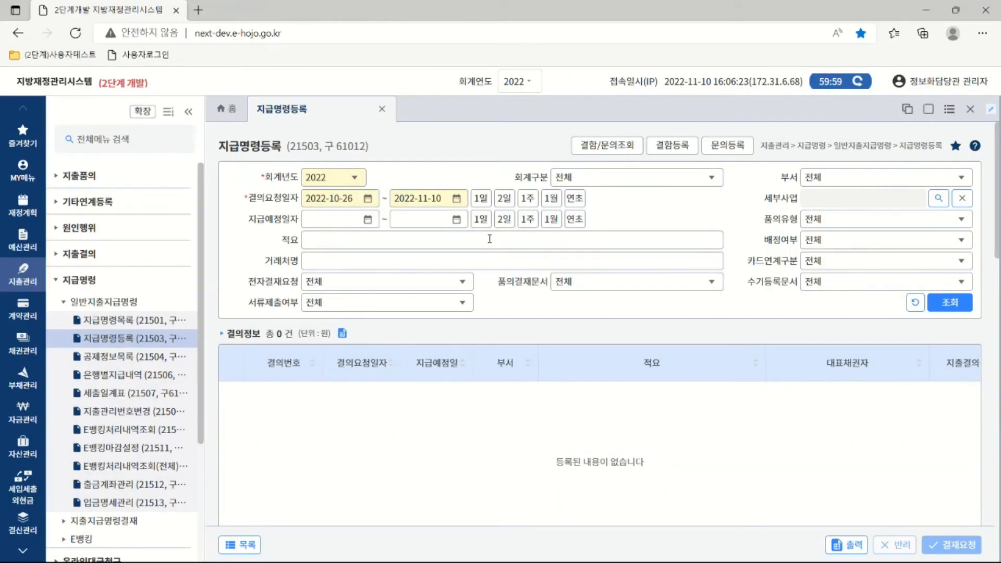
{"action": "left_click", "coordinate": [480, 198]}
{"action": "left_click", "coordinate": [949, 301]}
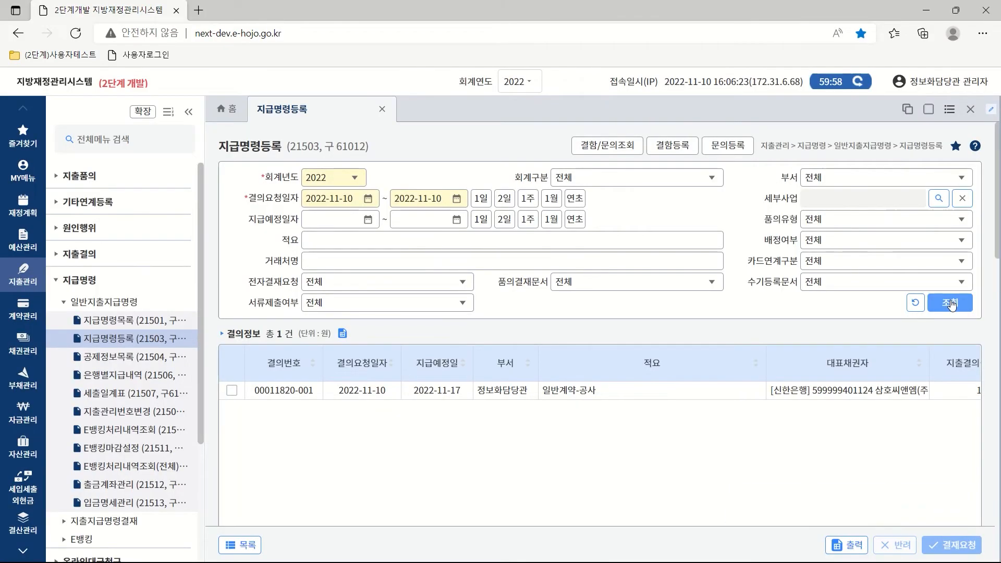
{"action": "left_click", "coordinate": [233, 391]}
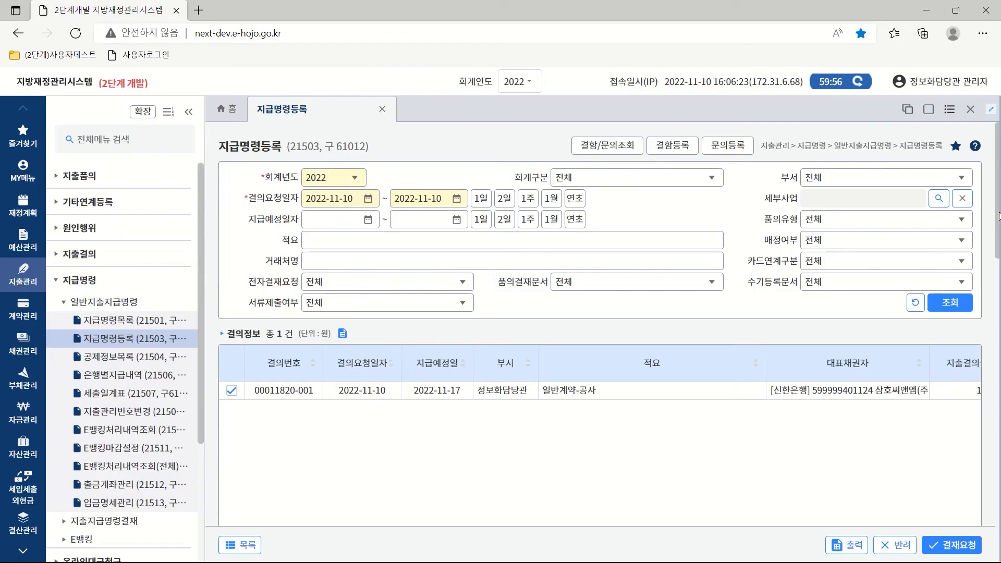
Set the payment order type to 계좌지급명령.
{"action": "left_click_drag", "start_coordinate": [999, 215], "coordinate": [999, 344]}
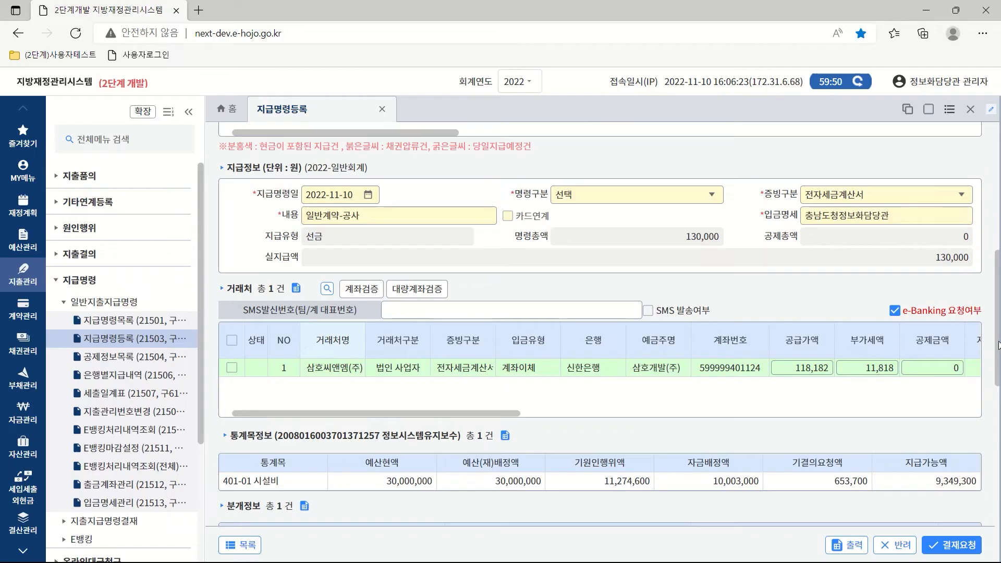
{"action": "left_click_drag", "start_coordinate": [999, 345], "coordinate": [999, 346]}
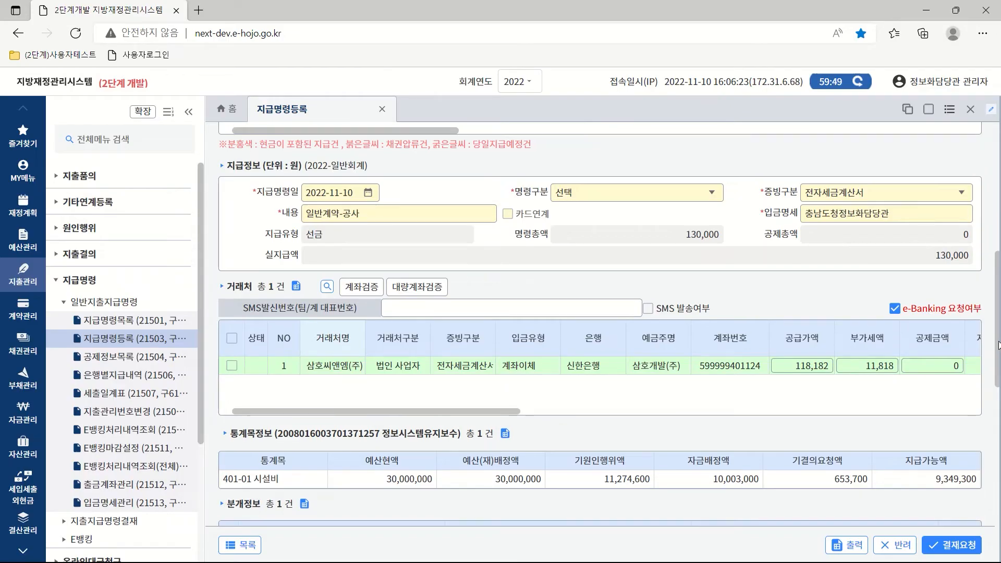
{"action": "left_click", "coordinate": [710, 192]}
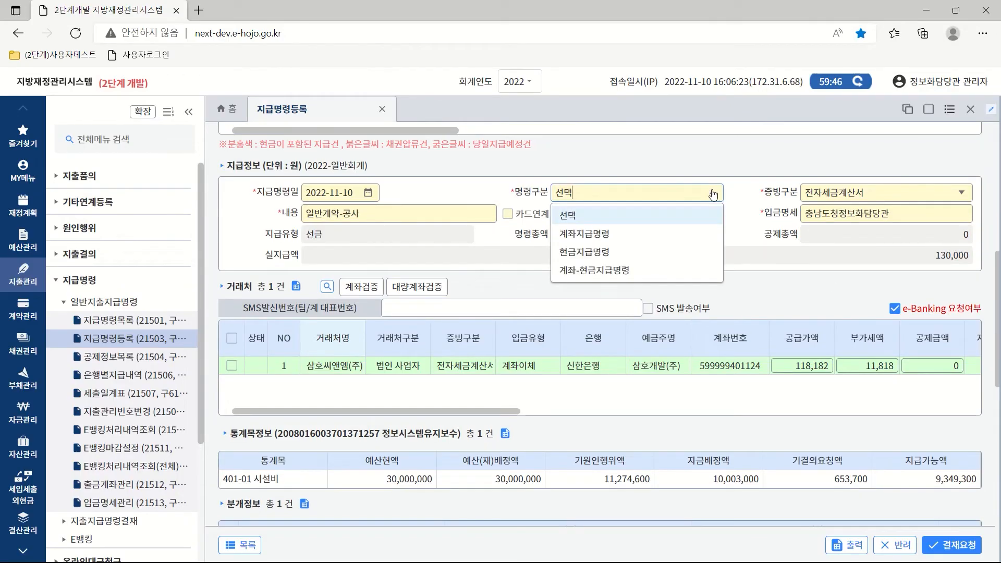
{"action": "left_click", "coordinate": [602, 236]}
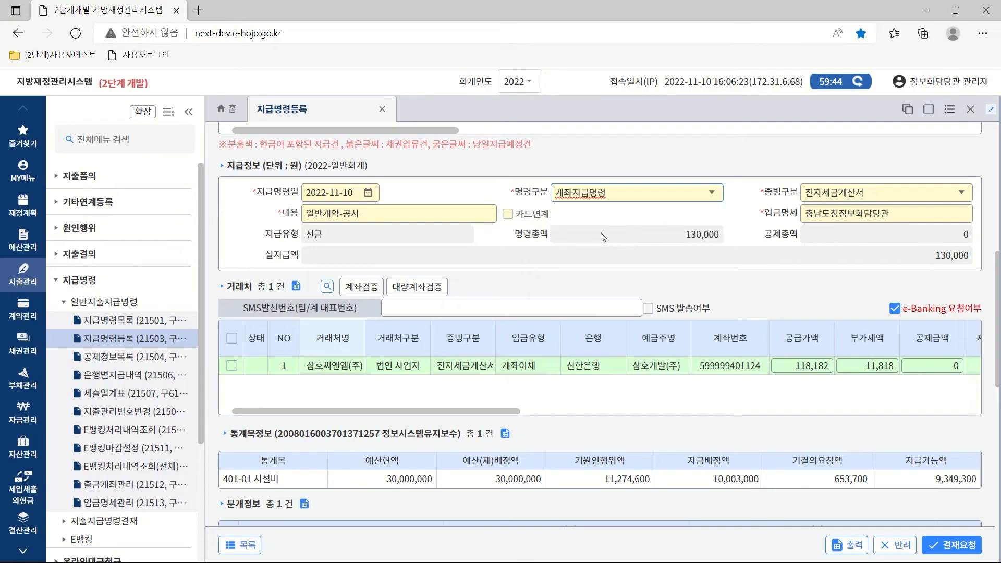
Verify the bank account number on the vendor's 거래처 payment row.
{"action": "left_click", "coordinate": [232, 367]}
{"action": "left_click", "coordinate": [362, 287]}
{"action": "left_click", "coordinate": [604, 356]}
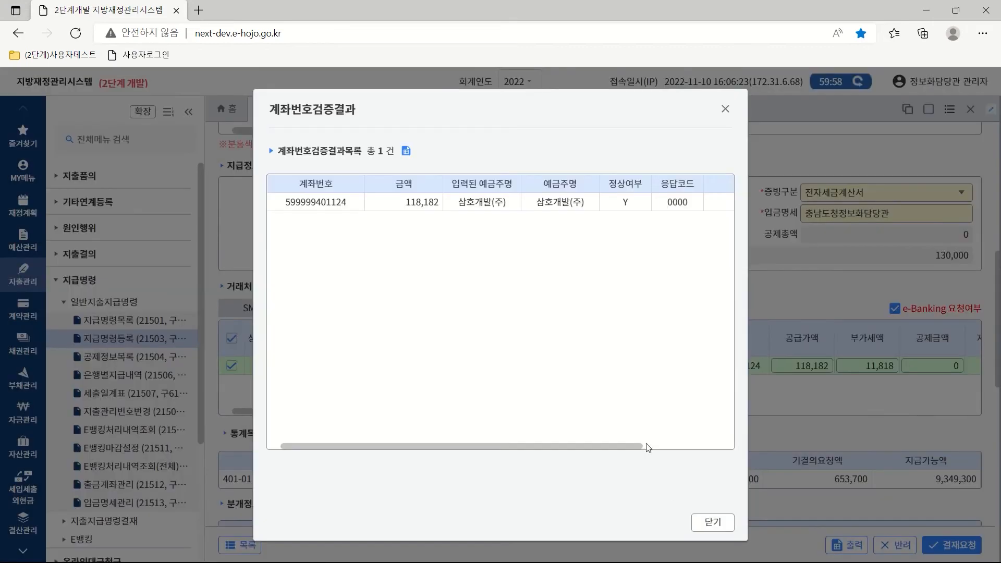
{"action": "left_click", "coordinate": [713, 522]}
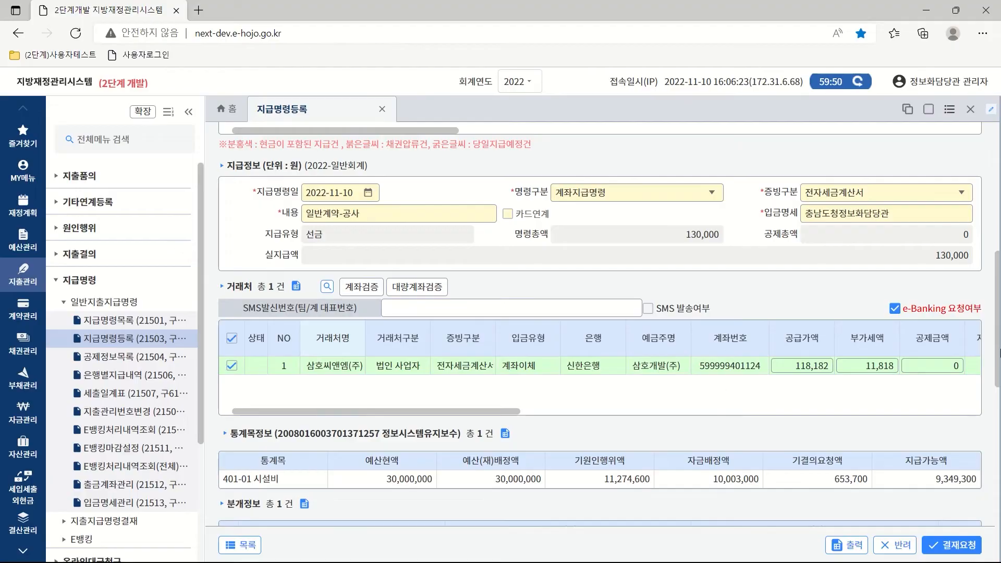
Keep the 일반지출지급명령결재 approval line and set the sharing scope to 부서공개.
{"action": "left_click_drag", "start_coordinate": [998, 341], "coordinate": [997, 440]}
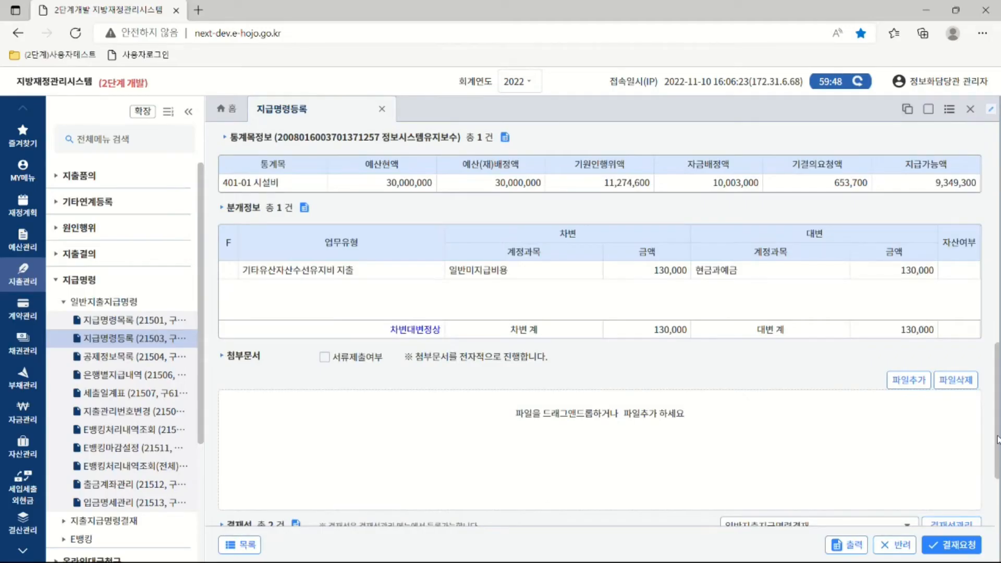
{"action": "left_click_drag", "start_coordinate": [997, 439], "coordinate": [997, 523]}
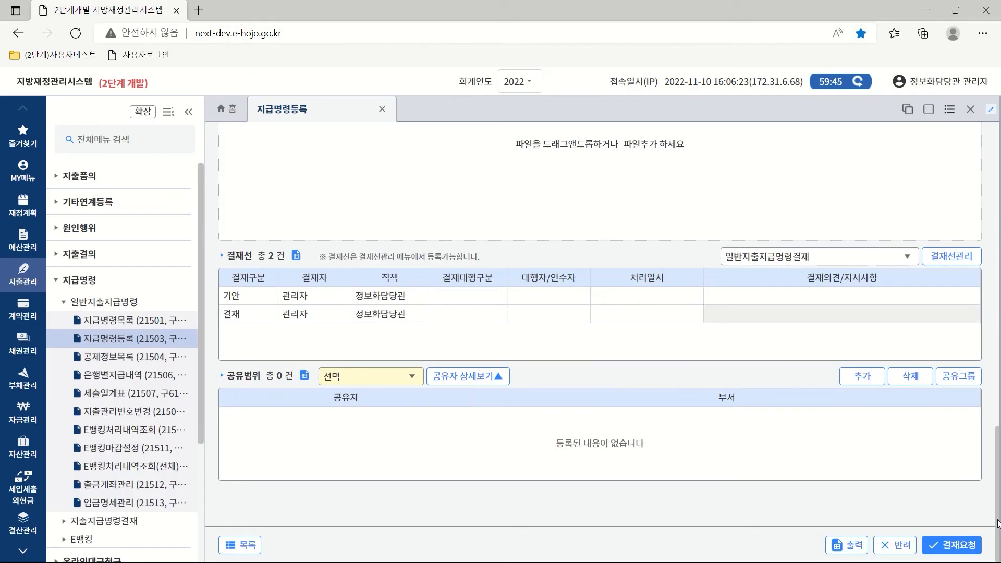
{"action": "left_click", "coordinate": [907, 257]}
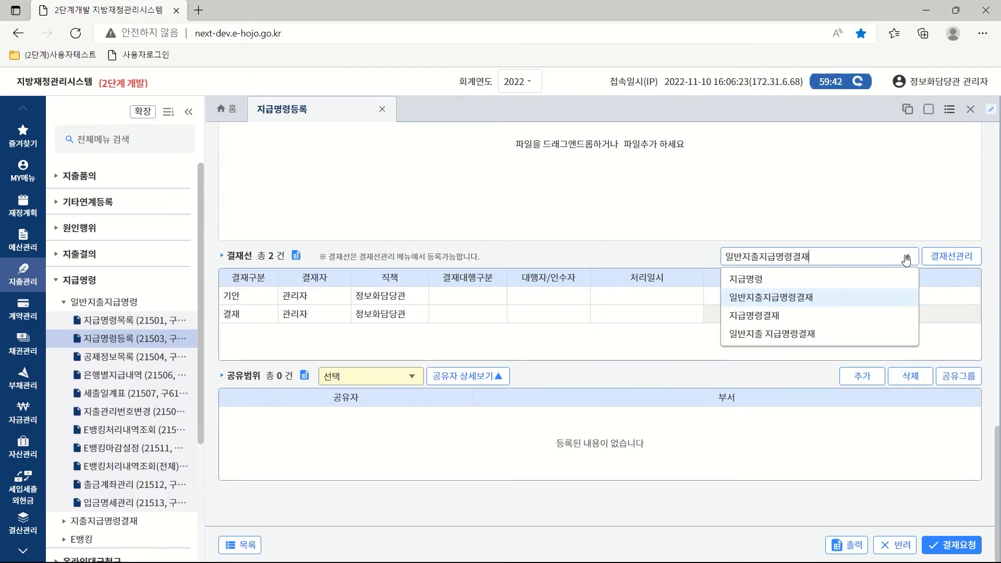
{"action": "left_click", "coordinate": [801, 298]}
{"action": "left_click", "coordinate": [415, 381]}
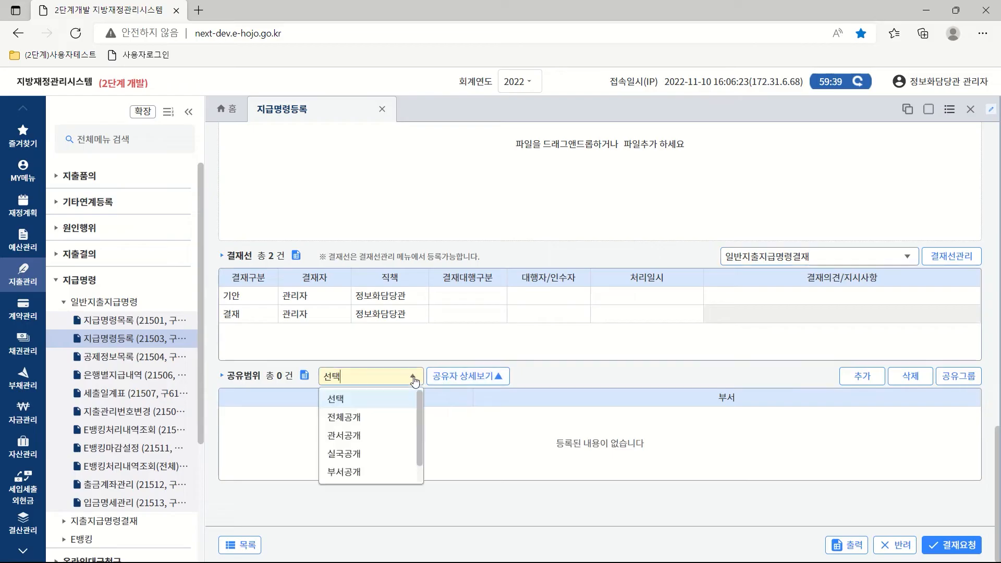
{"action": "left_click", "coordinate": [349, 479]}
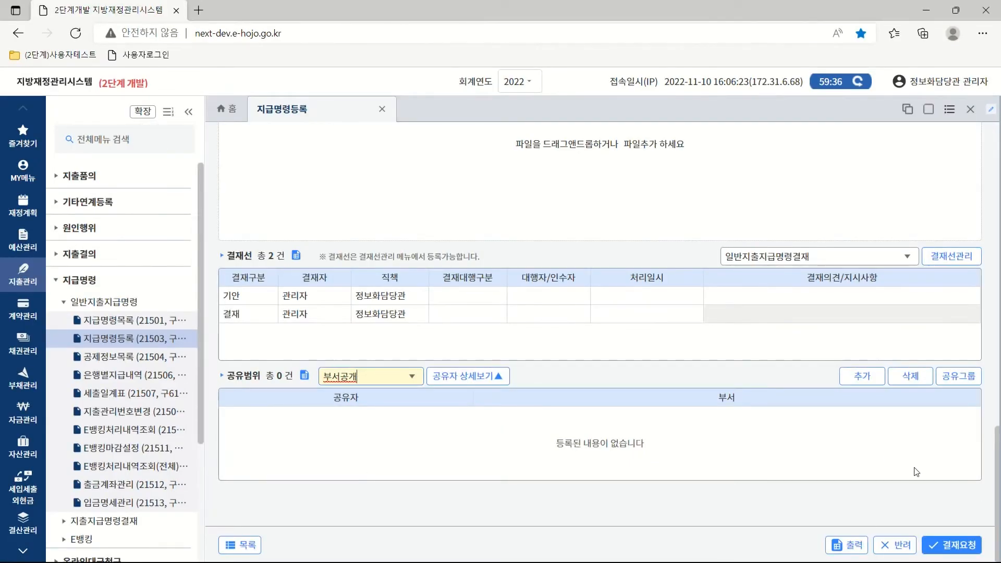
Submit the payment order for approval, saving it as payment order 00009974.
{"action": "left_click", "coordinate": [952, 553]}
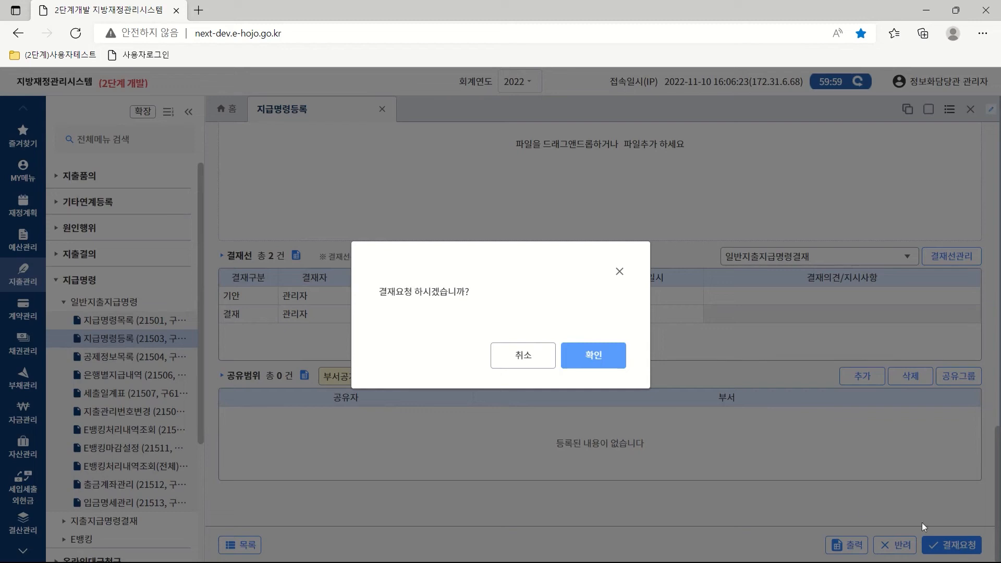
{"action": "left_click", "coordinate": [592, 356]}
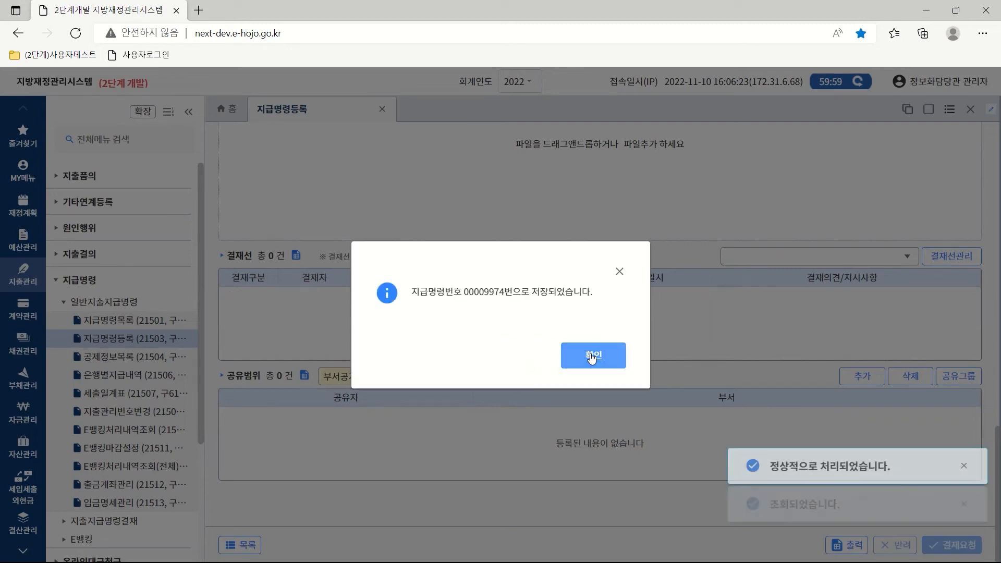
{"action": "left_click", "coordinate": [593, 356]}
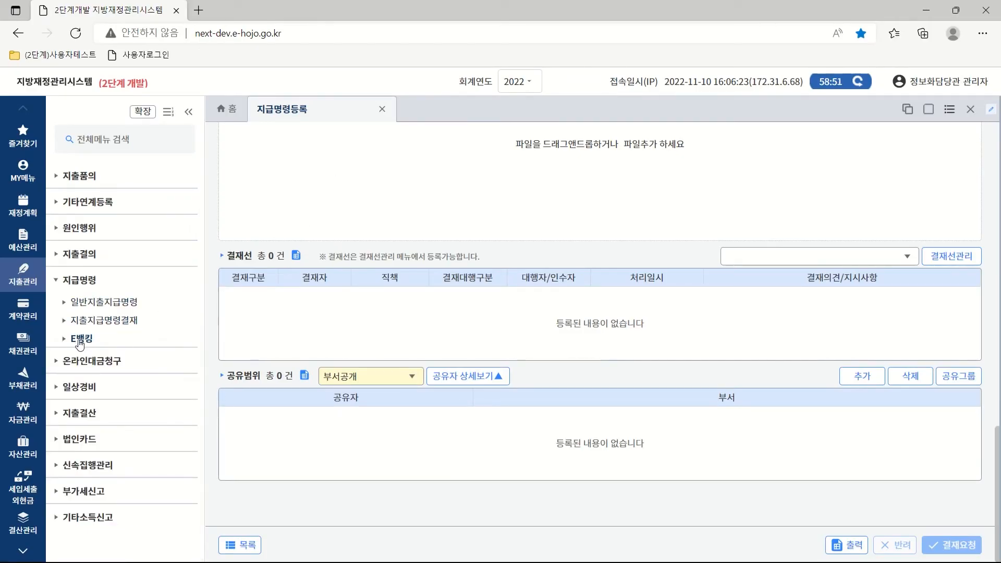
{"action": "left_click", "coordinate": [80, 340]}
List today's e-banking payment orders awaiting approval, keeping the 농협은행 withdrawal account.
{"action": "left_click", "coordinate": [161, 357]}
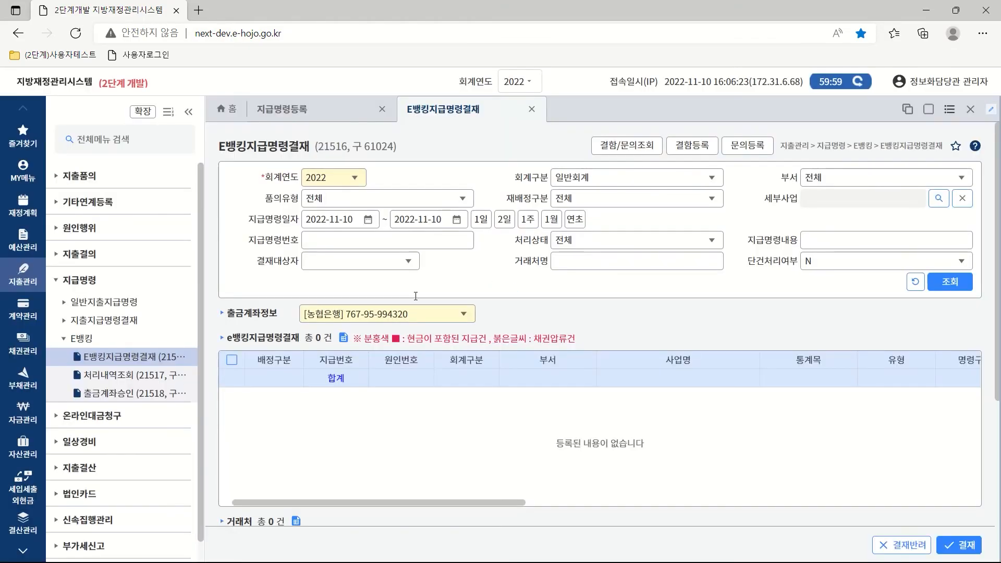
{"action": "left_click", "coordinate": [476, 218]}
{"action": "left_click", "coordinate": [946, 286]}
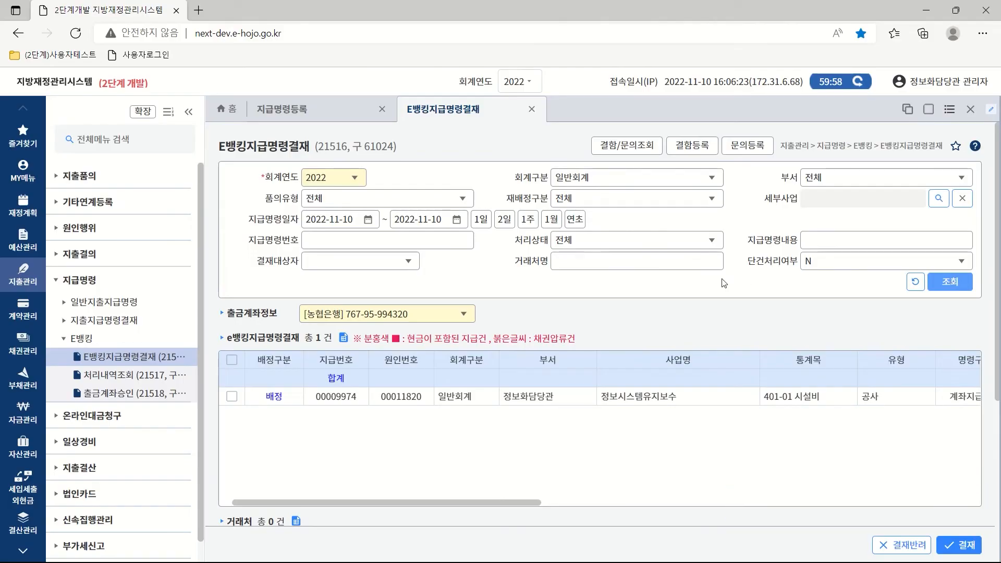
{"action": "left_click", "coordinate": [463, 316]}
{"action": "left_click", "coordinate": [405, 356]}
Select the construction payment order and approve it.
{"action": "left_click", "coordinate": [232, 396]}
{"action": "left_click", "coordinate": [468, 401]}
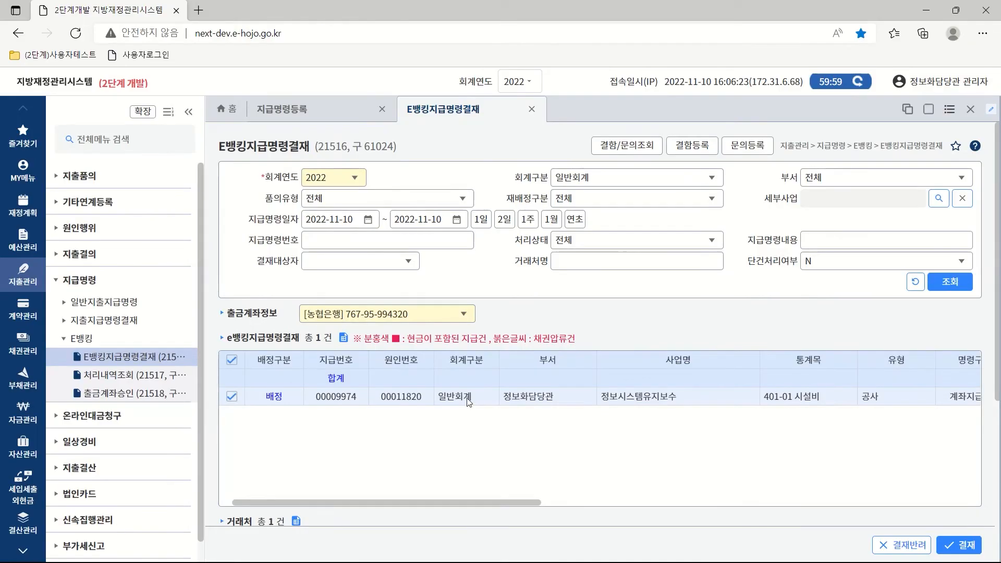
{"action": "scroll", "coordinate": [563, 439], "scroll_direction": "down", "scroll_amount": 4}
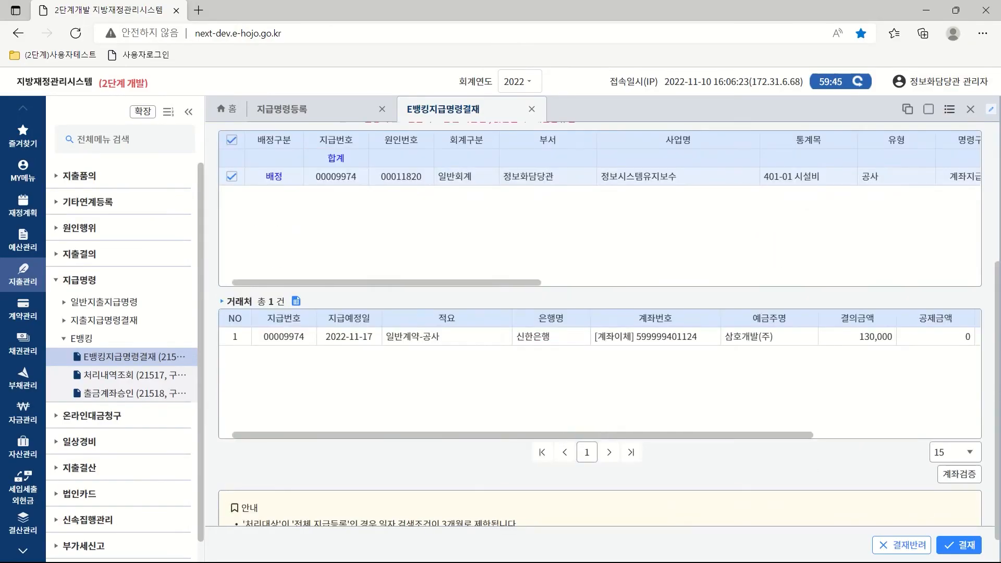
{"action": "left_click", "coordinate": [963, 546]}
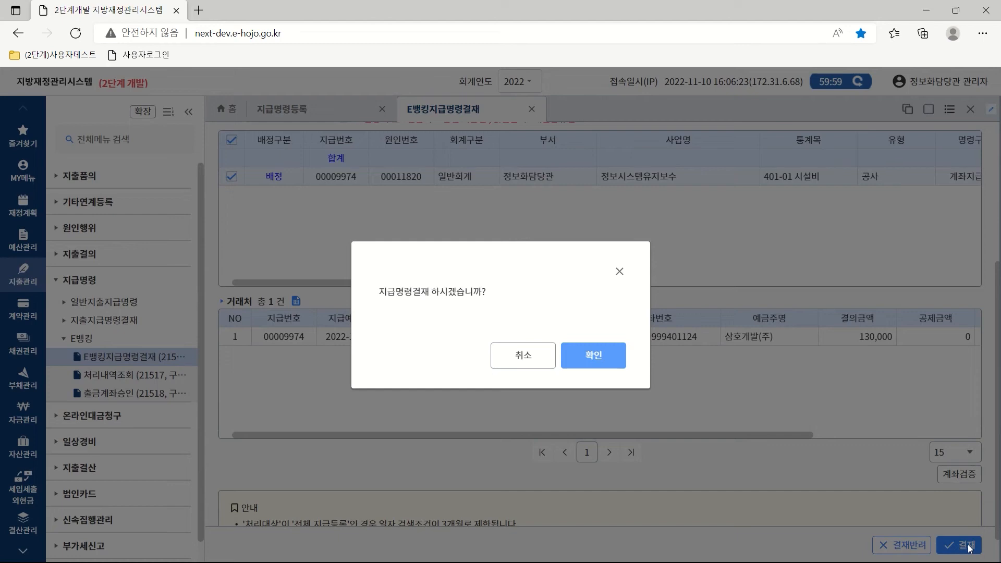
{"action": "left_click", "coordinate": [593, 359]}
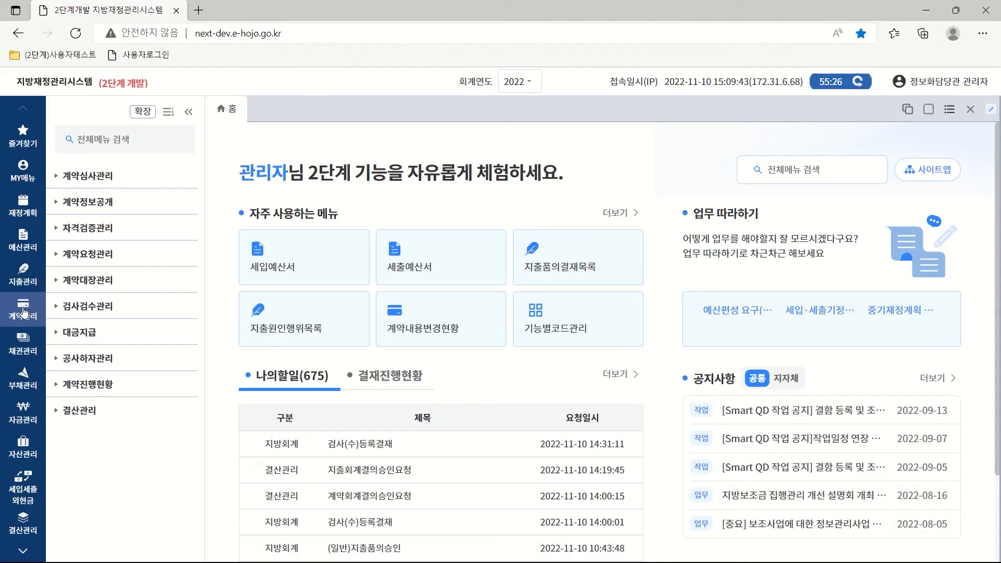
In 검사(수)요청등록, list the past week's contracts and select 일반계약-공사.
{"action": "left_click", "coordinate": [78, 308]}
{"action": "left_click", "coordinate": [94, 329]}
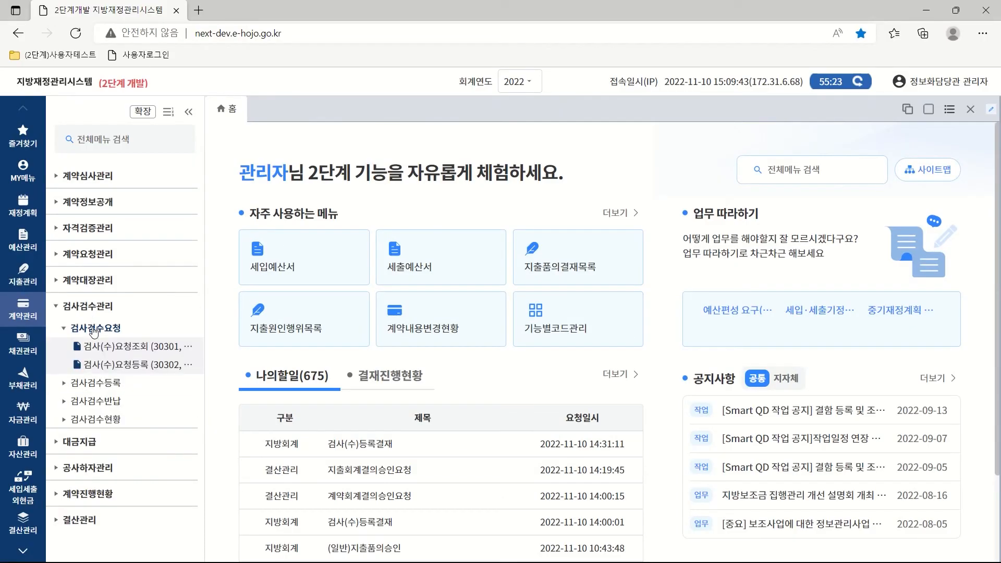
{"action": "left_click", "coordinate": [140, 367]}
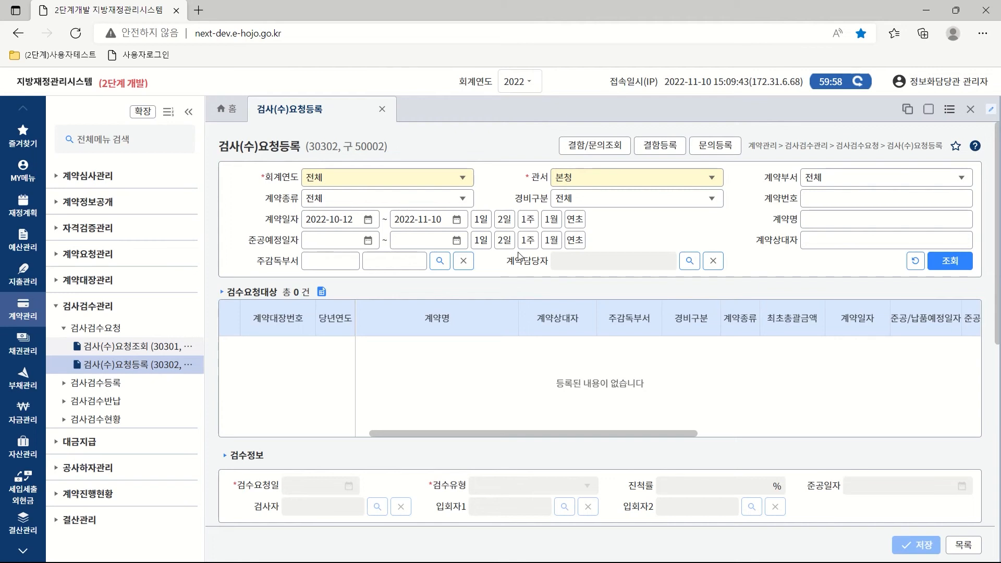
{"action": "left_click", "coordinate": [528, 219]}
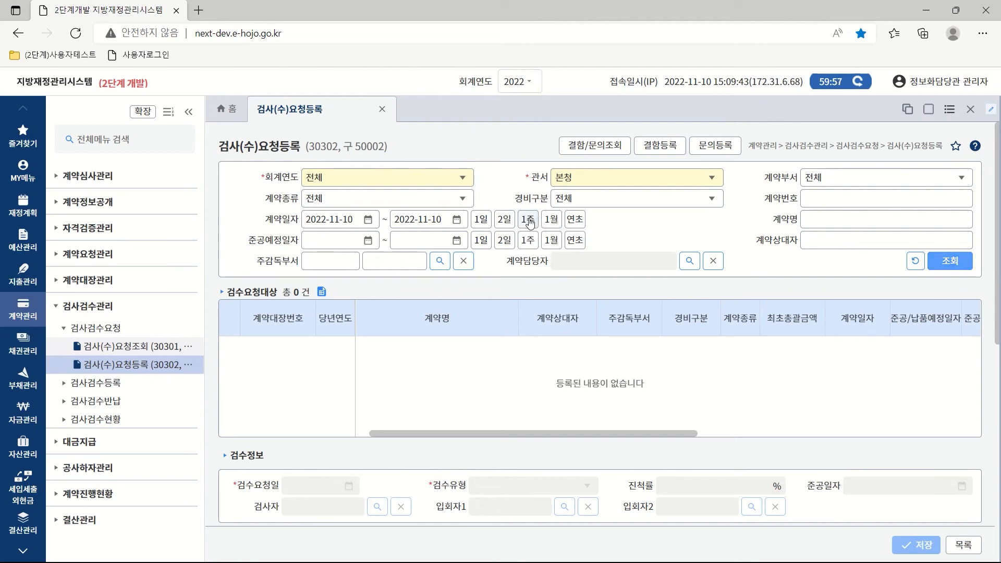
{"action": "left_click", "coordinate": [946, 263]}
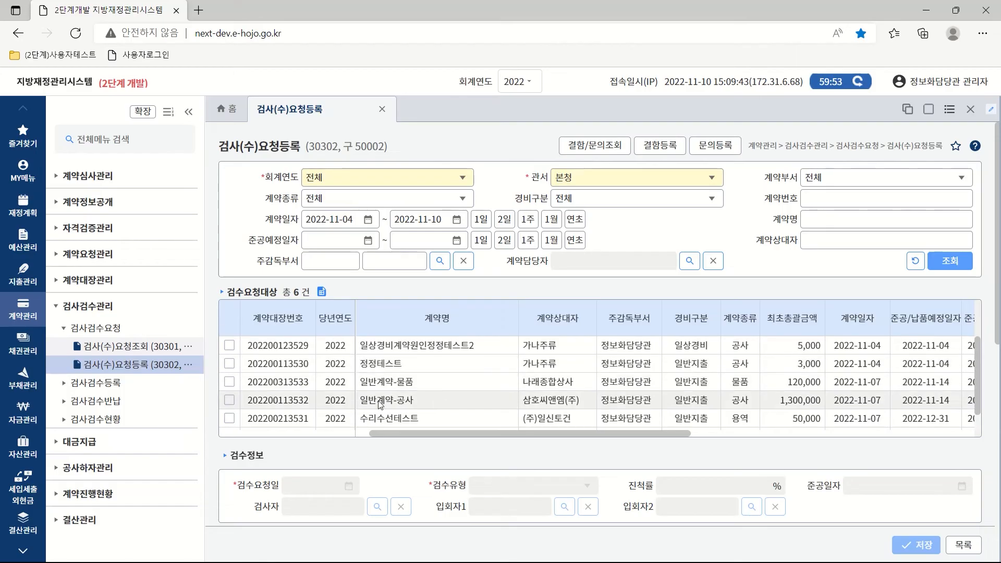
{"action": "left_click", "coordinate": [244, 402]}
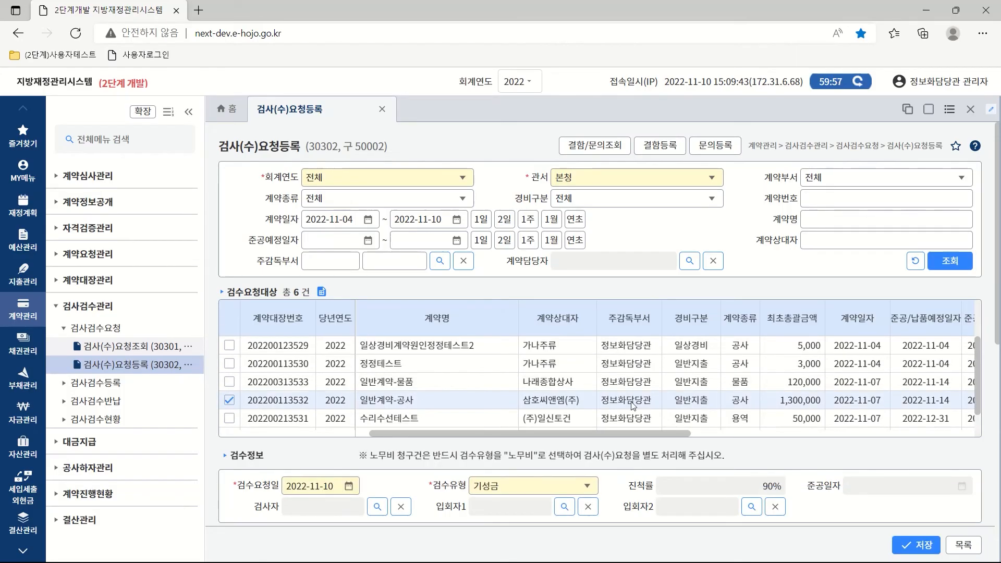
Set the inspection type to 준공금 and the completion date to 2022-11-10.
{"action": "left_click_drag", "start_coordinate": [999, 312], "coordinate": [999, 486]}
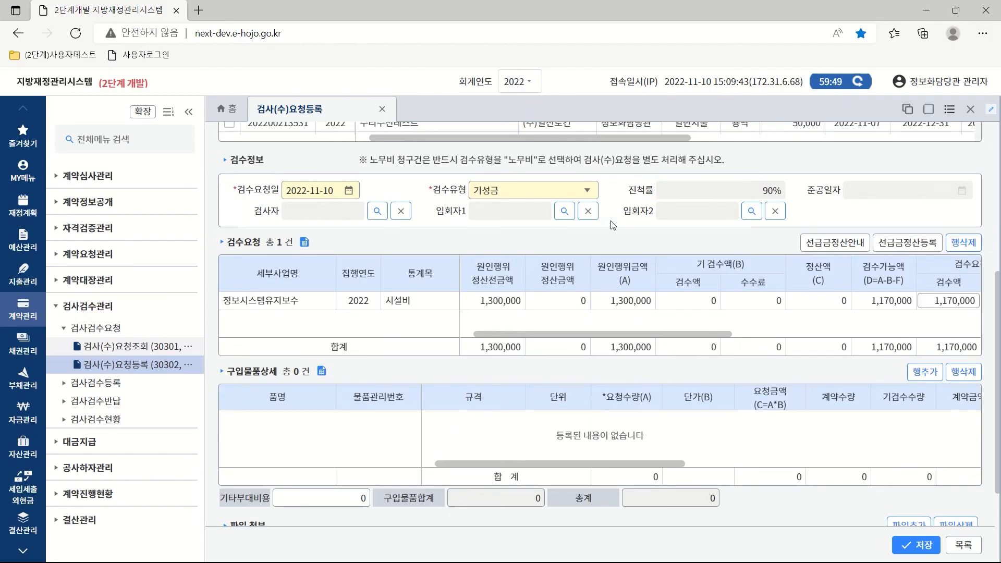
{"action": "left_click", "coordinate": [587, 192]}
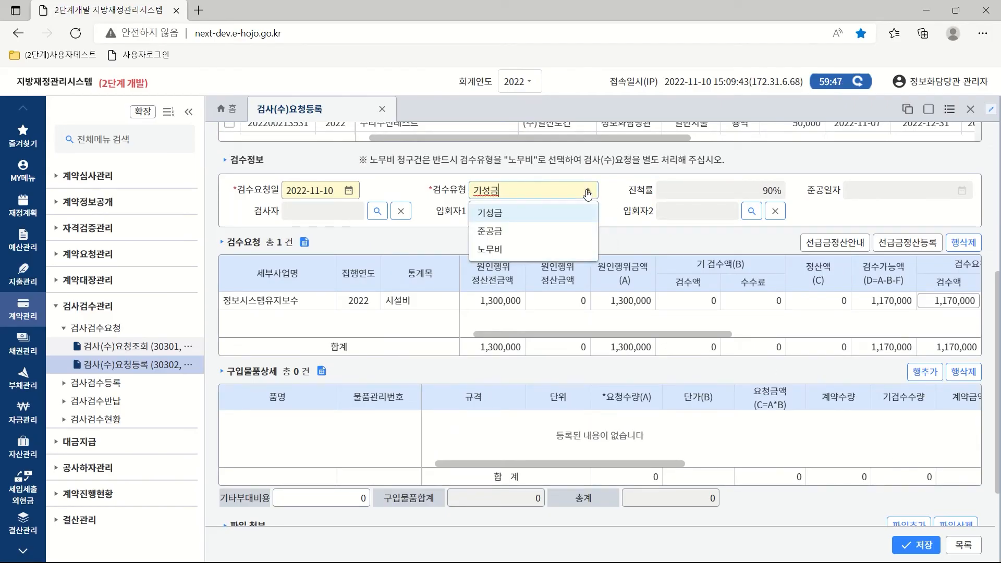
{"action": "left_click", "coordinate": [496, 233]}
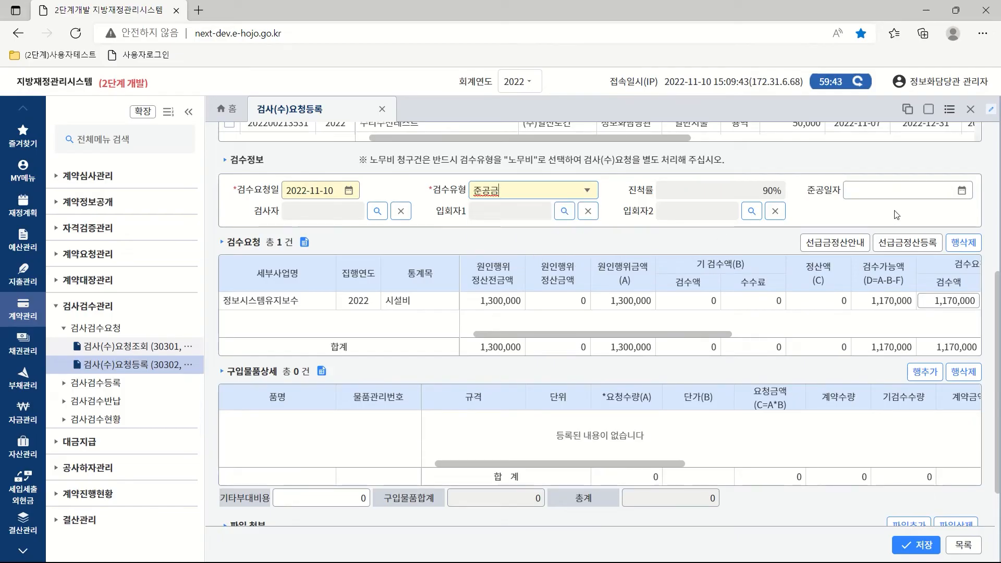
{"action": "left_click", "coordinate": [962, 191]}
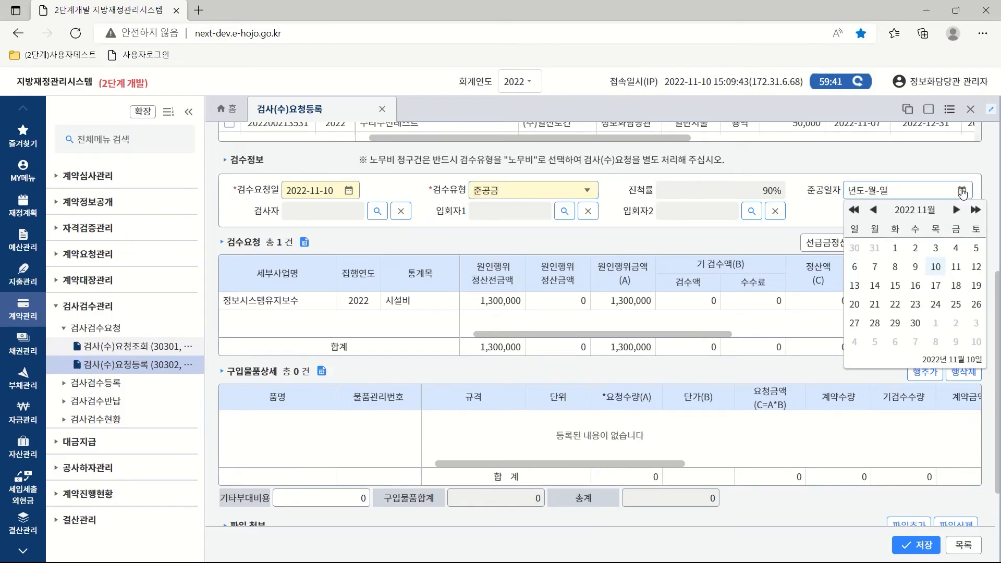
{"action": "left_click", "coordinate": [936, 268]}
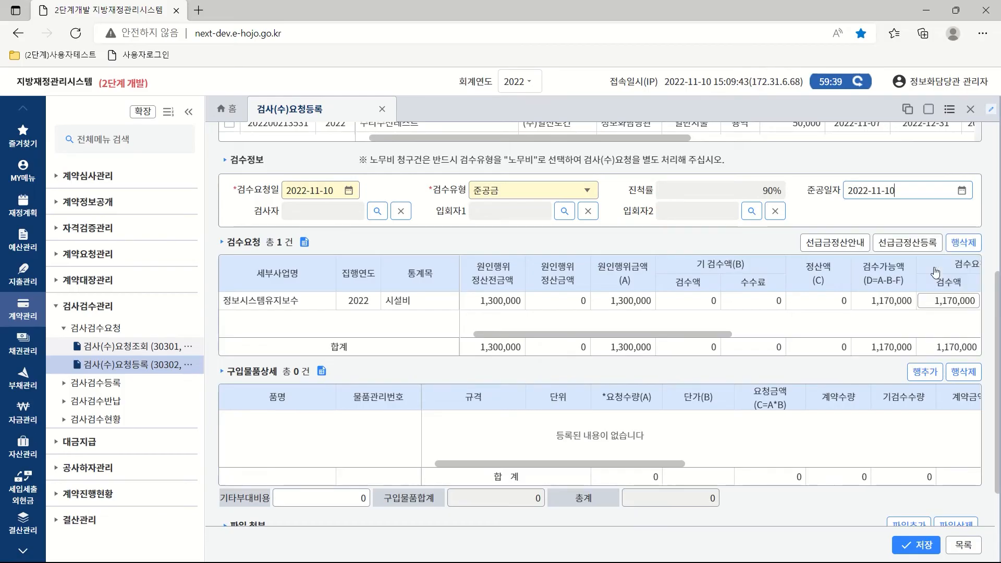
Look up and assign 관리자 as the inspector.
{"action": "left_click", "coordinate": [377, 212]}
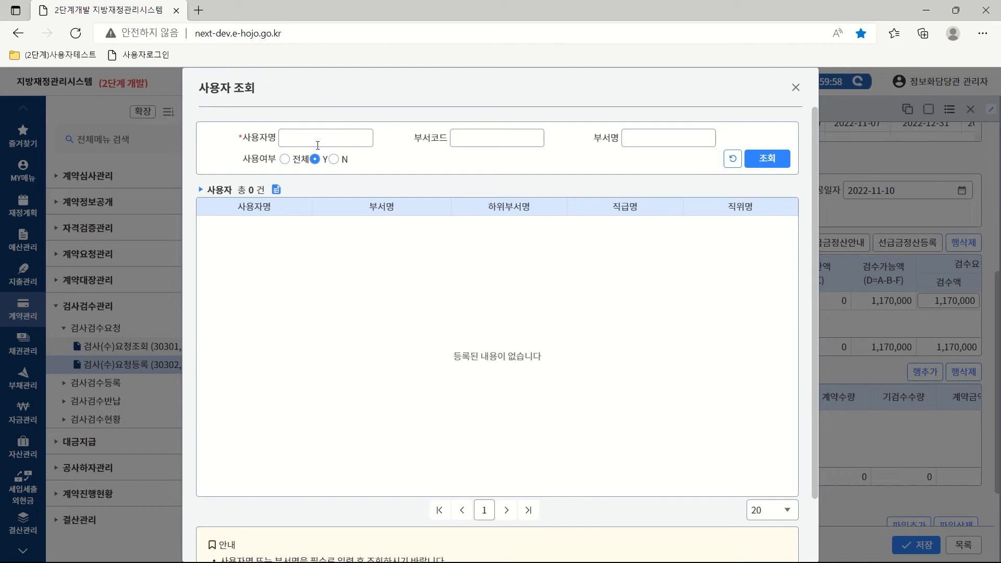
{"action": "type", "text": "관리자"}
{"action": "left_click", "coordinate": [759, 158]}
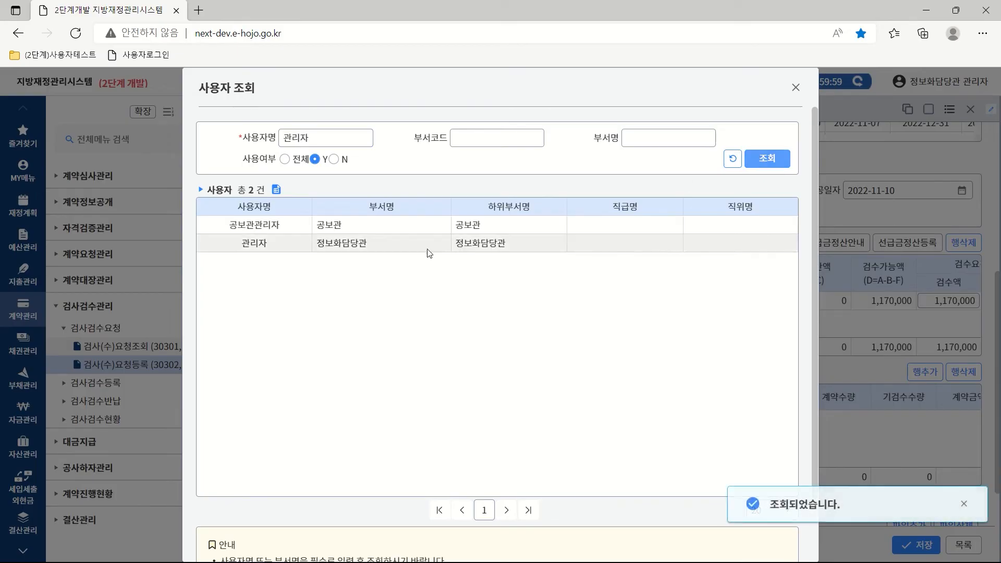
{"action": "double_click", "coordinate": [379, 244]}
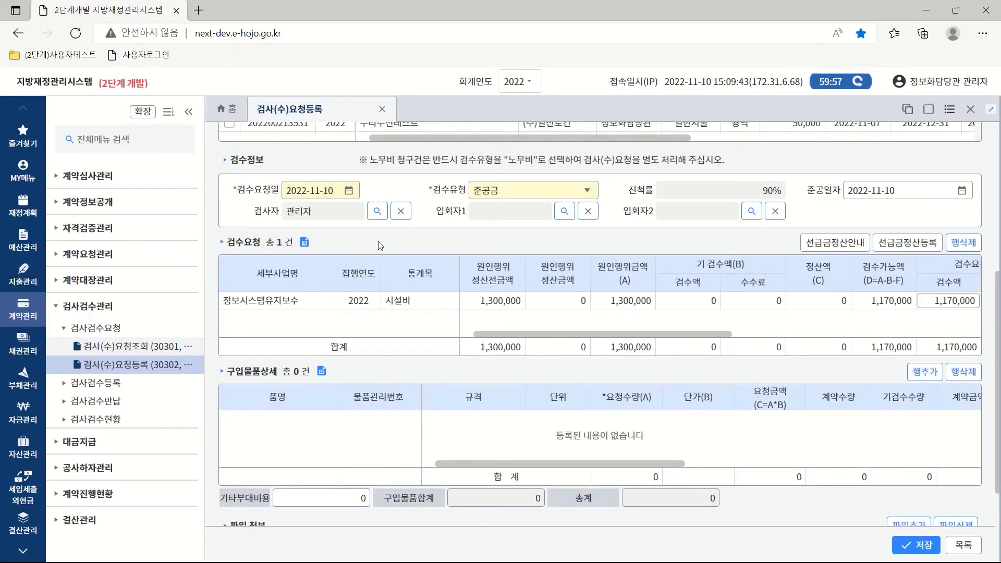
Save the inspection request and confirm.
{"action": "left_click_drag", "start_coordinate": [567, 332], "coordinate": [773, 339]}
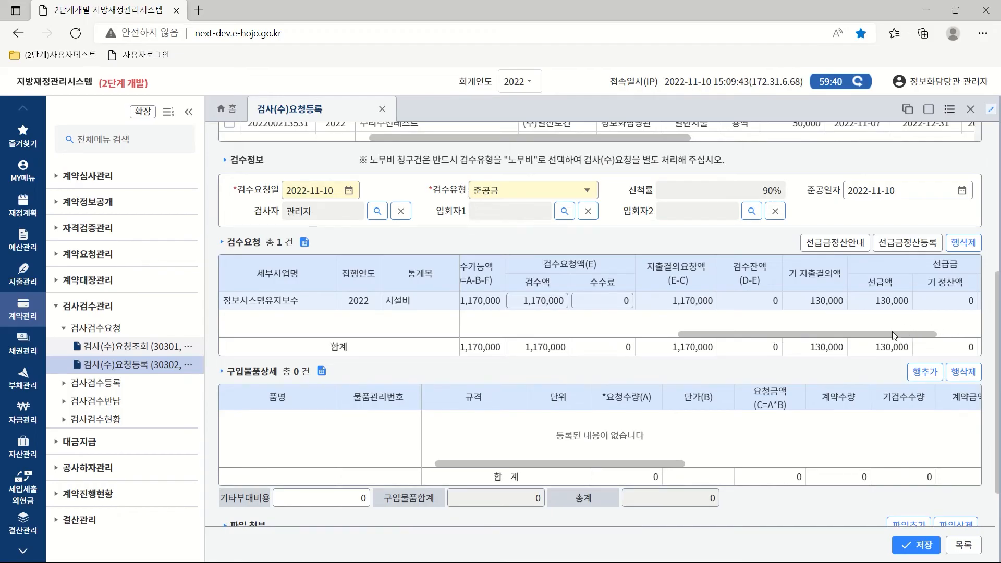
{"action": "left_click_drag", "start_coordinate": [893, 336], "coordinate": [661, 345]}
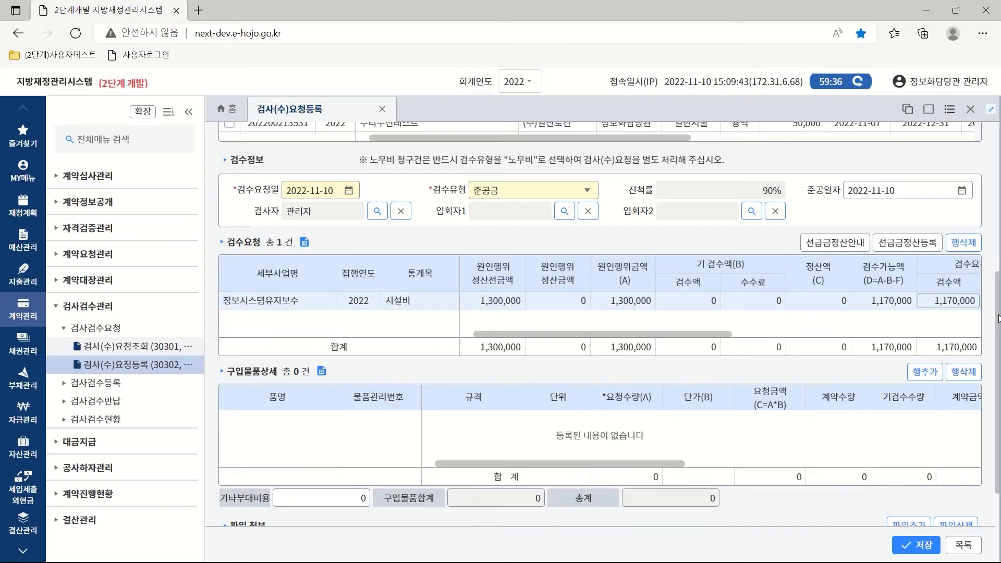
{"action": "left_click_drag", "start_coordinate": [998, 319], "coordinate": [996, 416]}
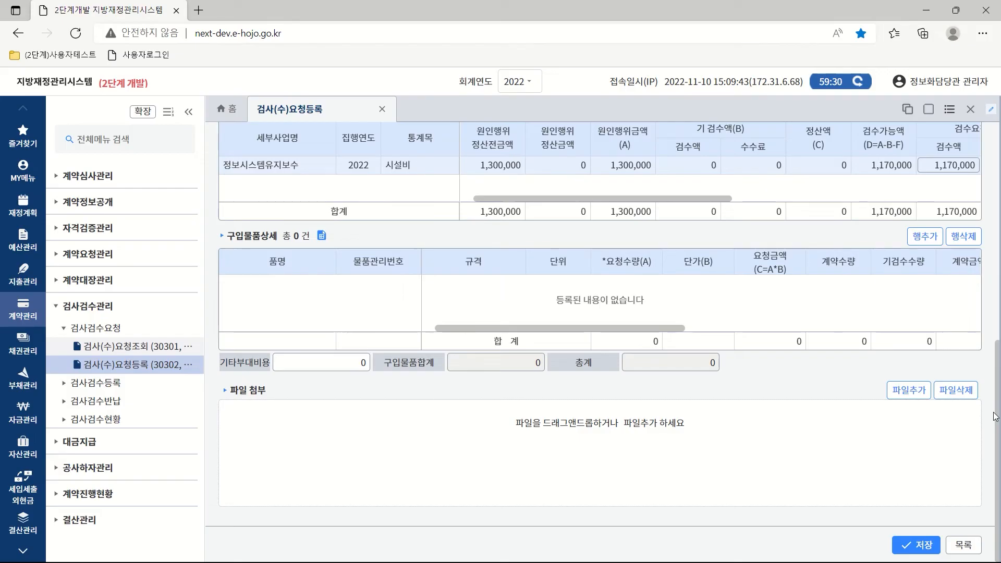
{"action": "left_click", "coordinate": [916, 546]}
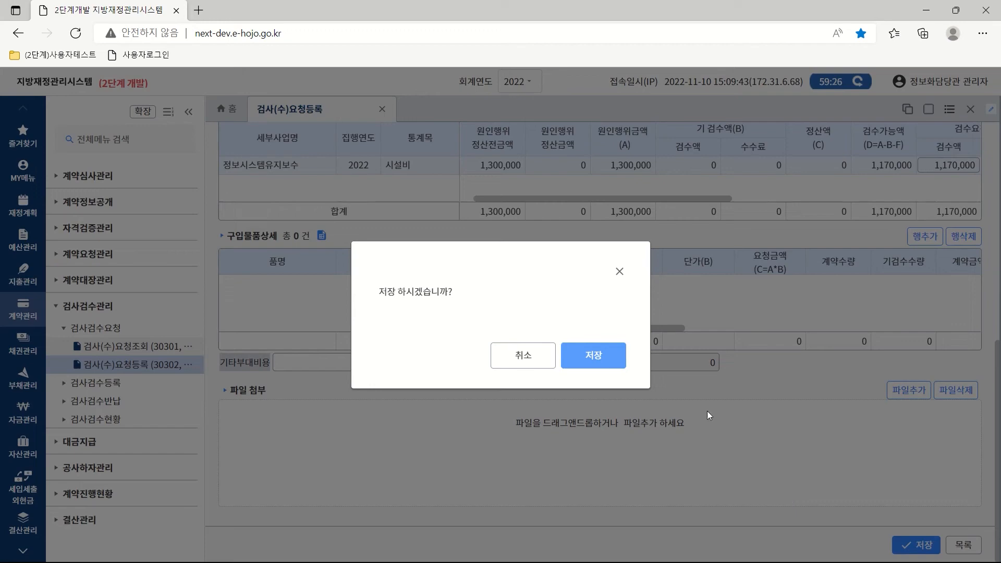
{"action": "left_click", "coordinate": [598, 357]}
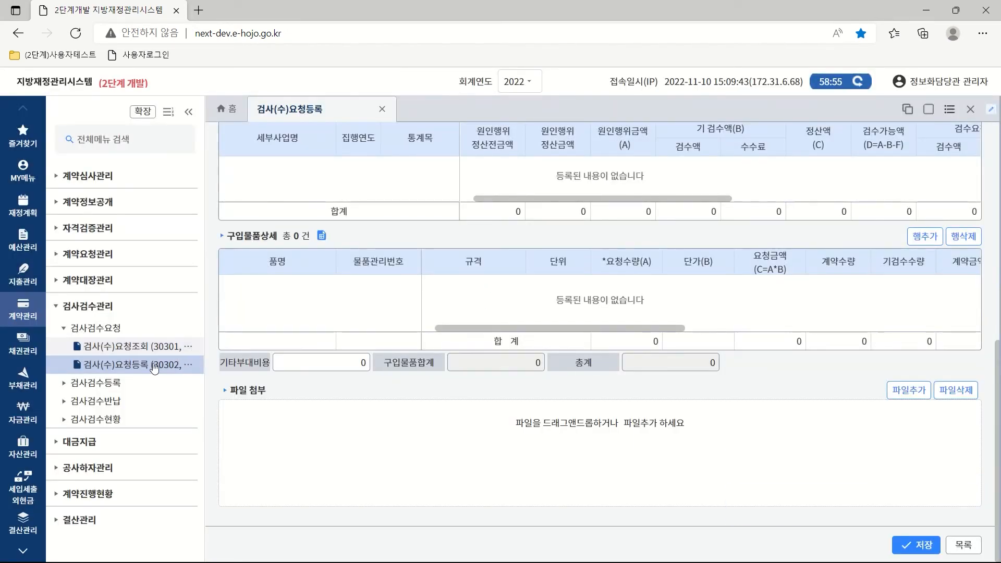
In 검사(수)조회및등록, list this week's requests and open the 일반계약-공사 request.
{"action": "left_click", "coordinate": [91, 389]}
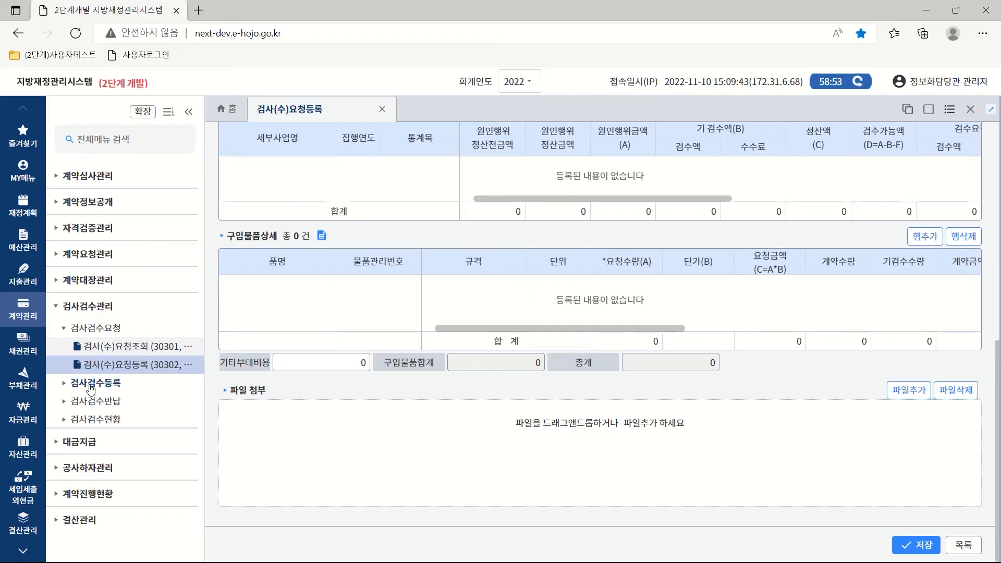
{"action": "left_click", "coordinate": [123, 403]}
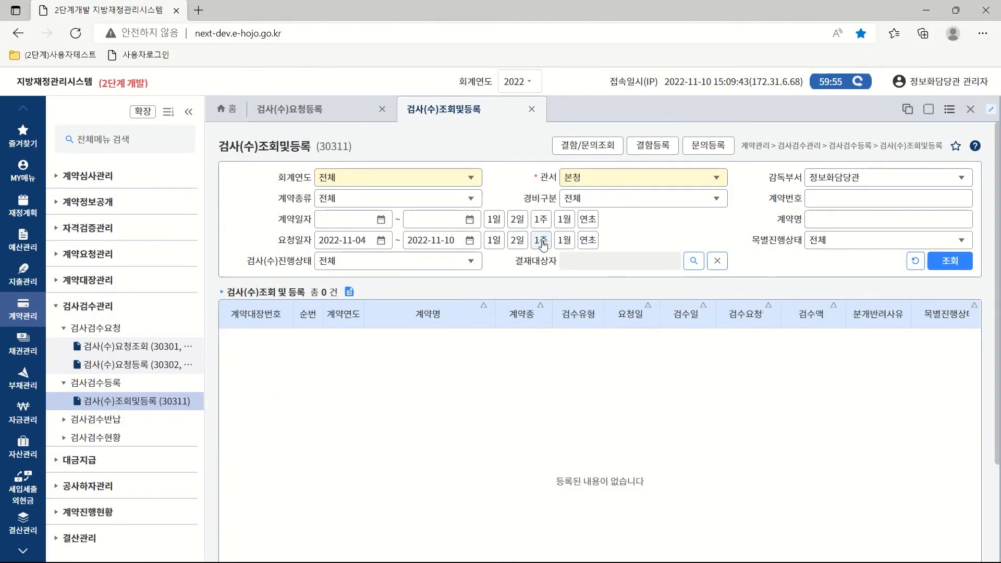
{"action": "left_click", "coordinate": [952, 265]}
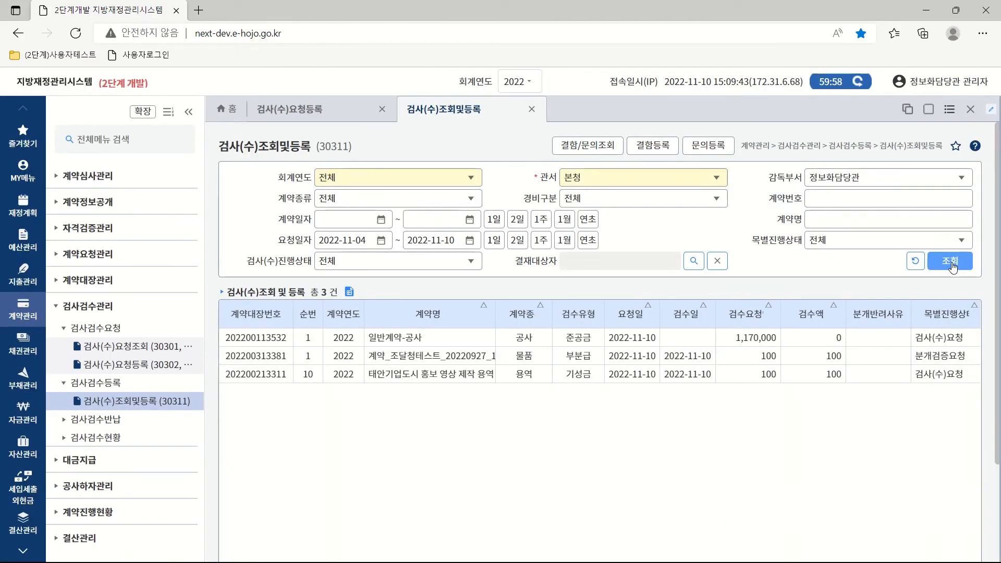
{"action": "double_click", "coordinate": [393, 339]}
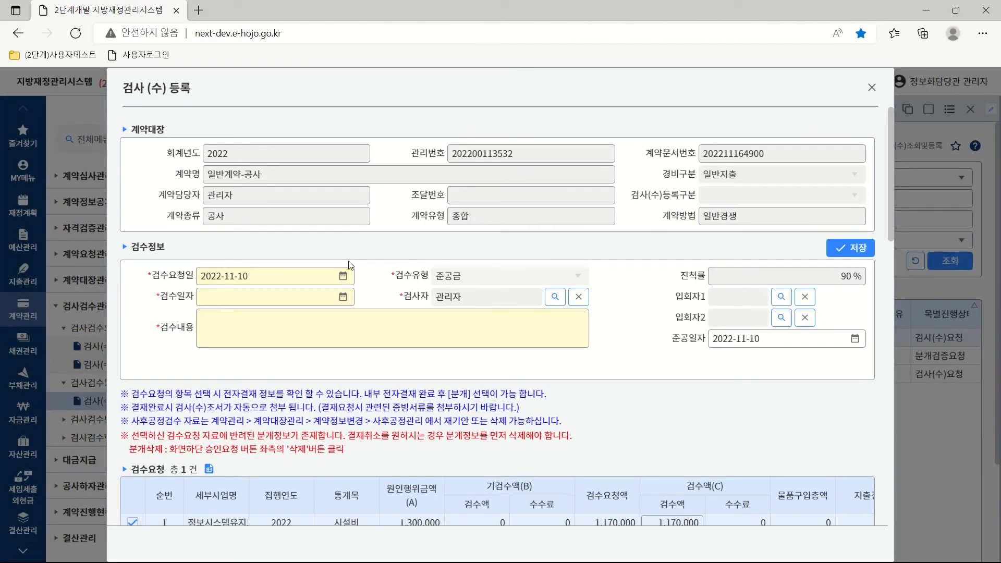
Set 검수일자 to 2022-11-10 and enter '검수내용 기록' as the inspection description.
{"action": "left_click", "coordinate": [343, 298]}
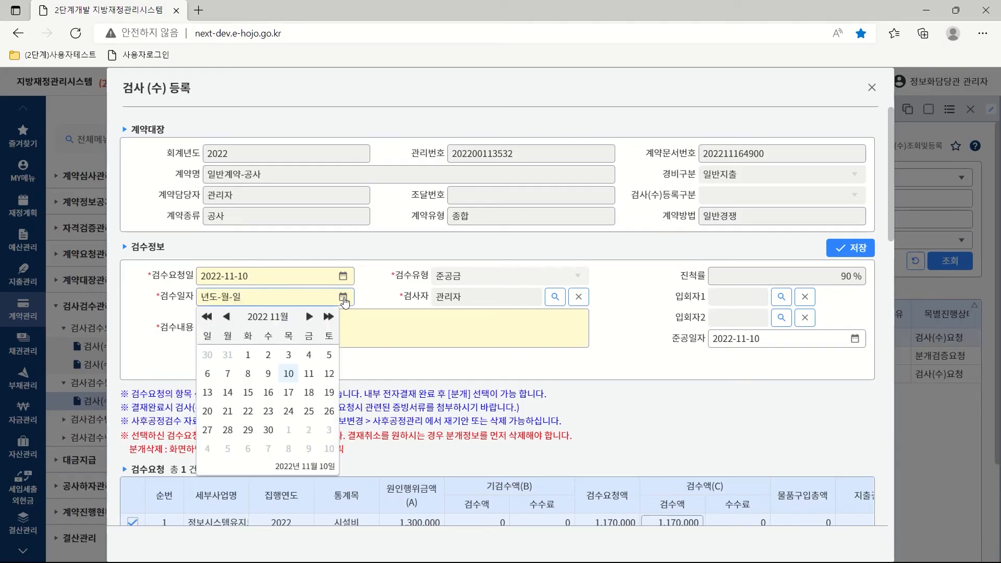
{"action": "left_click", "coordinate": [286, 374]}
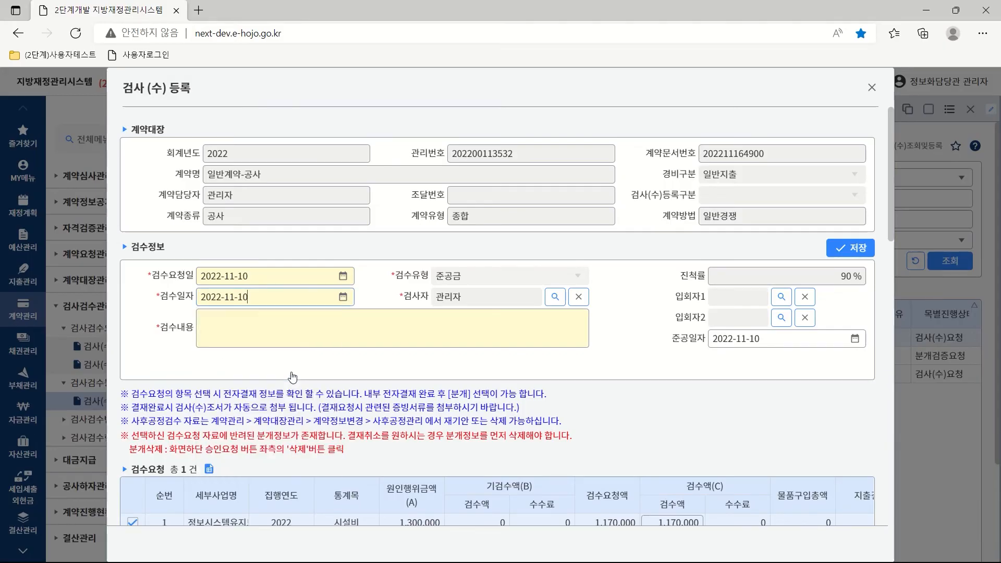
{"action": "left_click", "coordinate": [245, 322]}
{"action": "type", "text": "검수"}
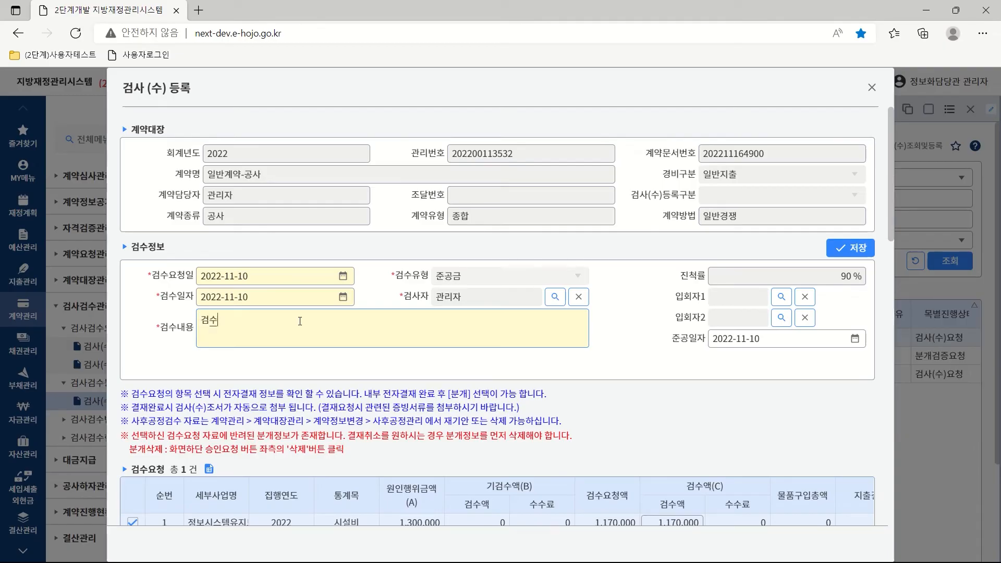
{"action": "type", "text": "내용 기록"}
Save the inspection record and confirm.
{"action": "left_click_drag", "start_coordinate": [890, 210], "coordinate": [893, 248]}
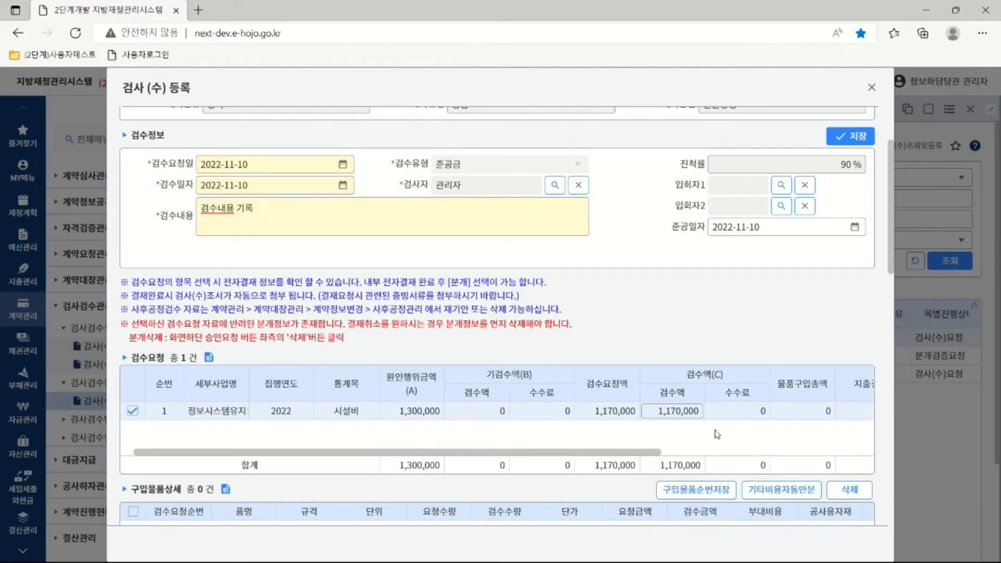
{"action": "left_click", "coordinate": [854, 139]}
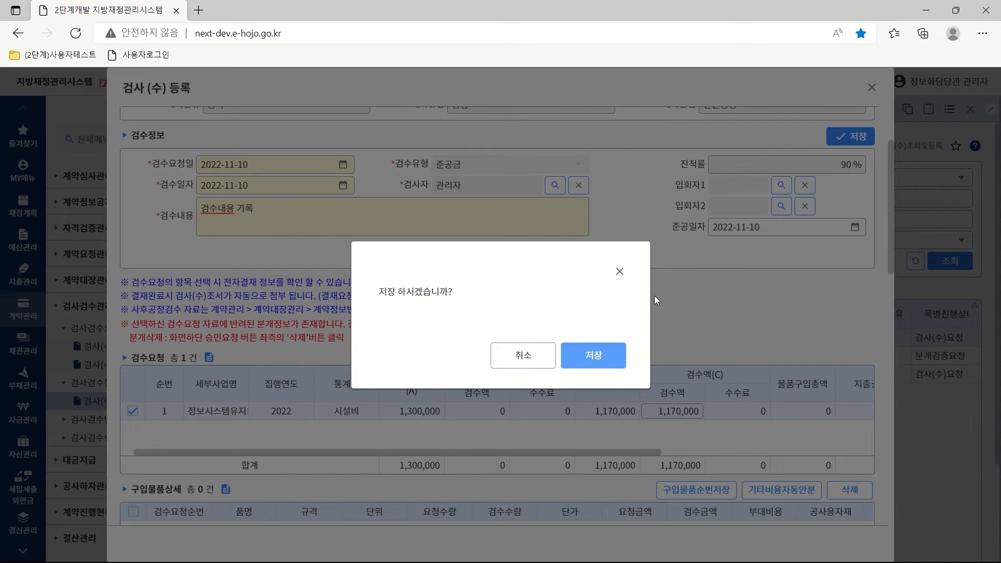
{"action": "left_click", "coordinate": [601, 356]}
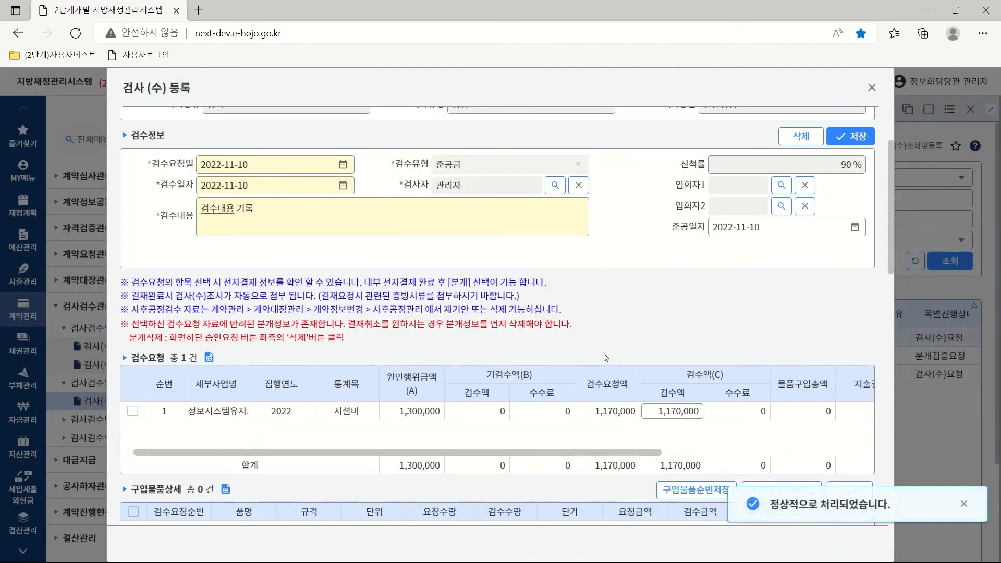
{"action": "left_click_drag", "start_coordinate": [889, 206], "coordinate": [899, 358]}
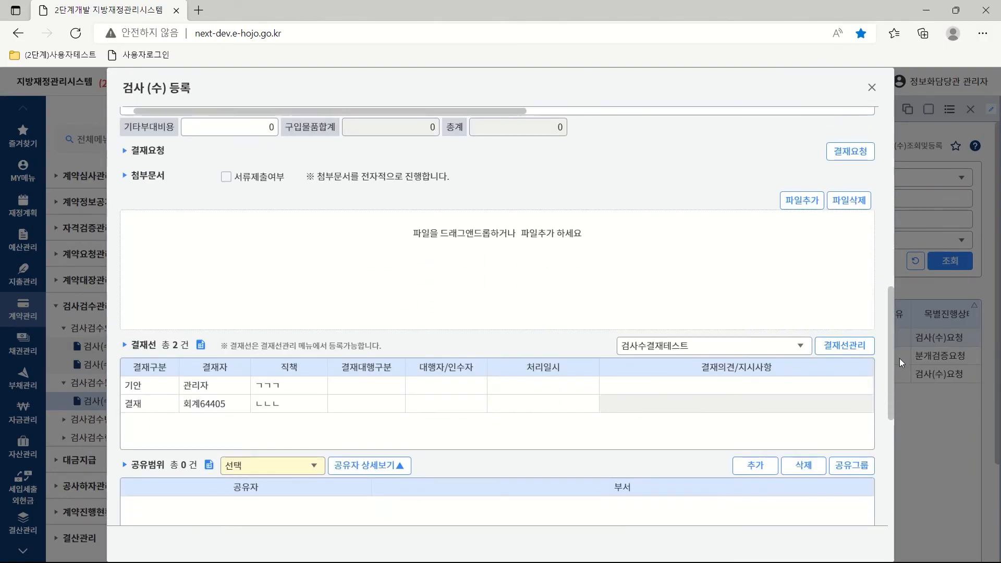
{"action": "left_click", "coordinate": [799, 347]}
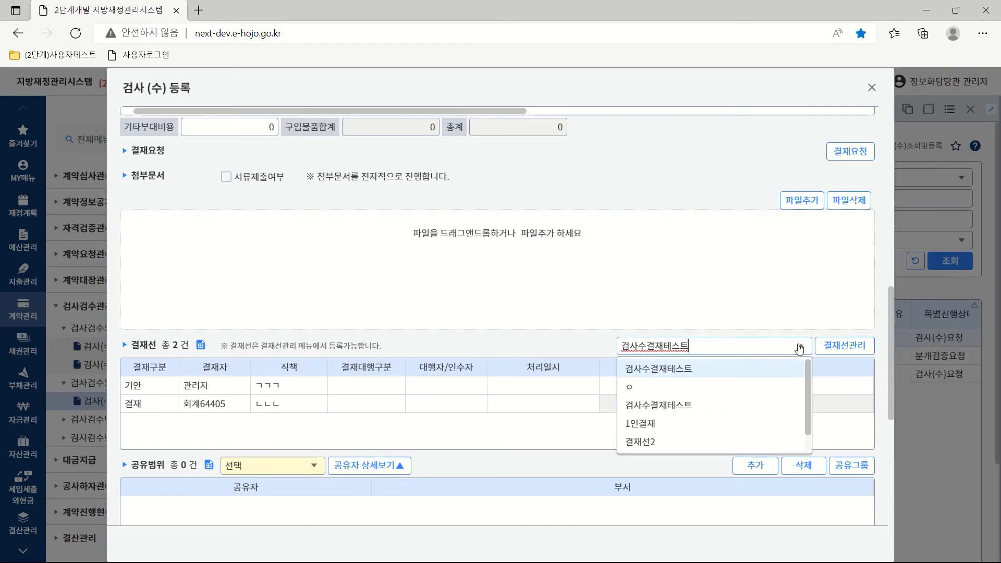
Use the 결재선2 approval line and set the sharing scope to 부서공개.
{"action": "left_click", "coordinate": [648, 442]}
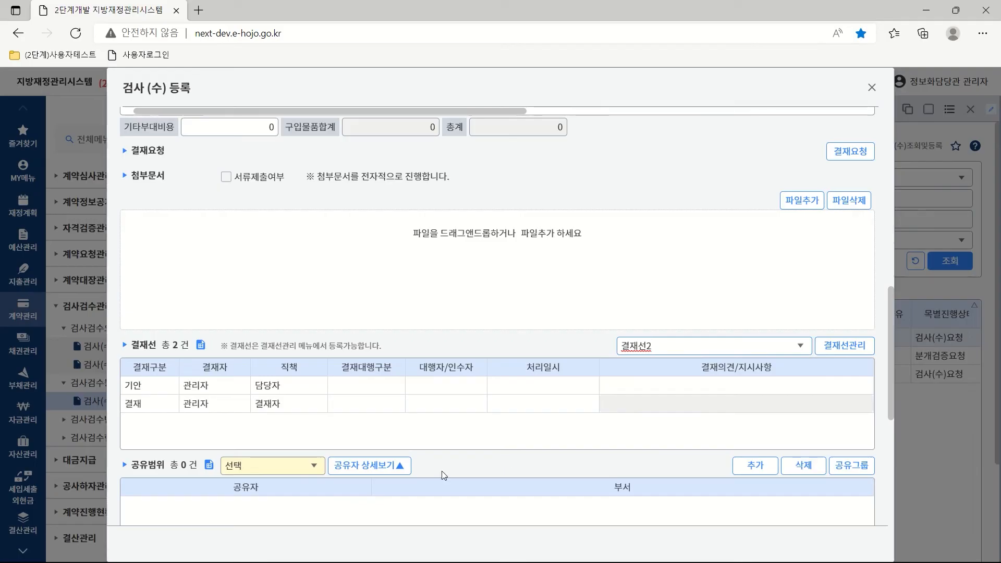
{"action": "left_click", "coordinate": [309, 465]}
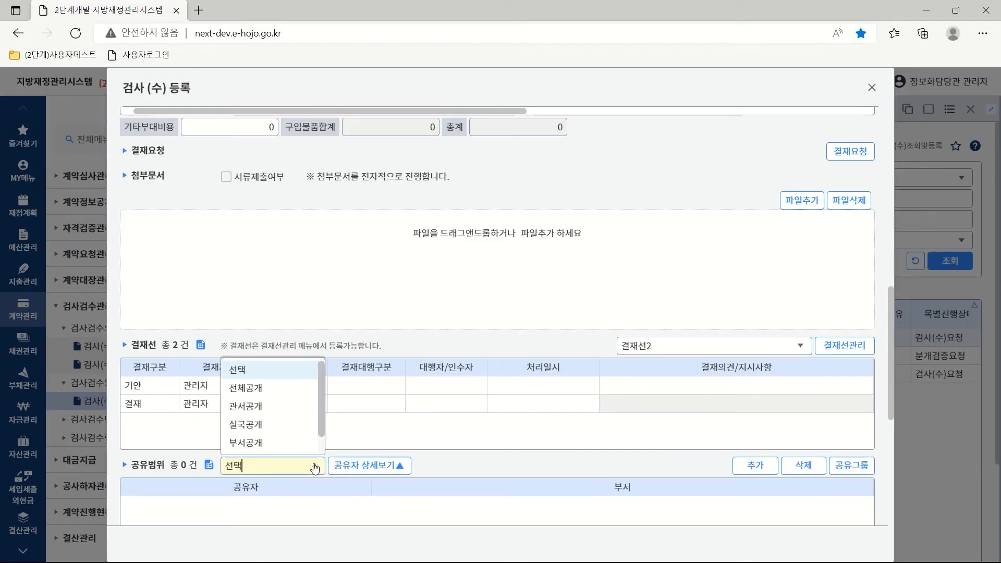
{"action": "left_click", "coordinate": [250, 442]}
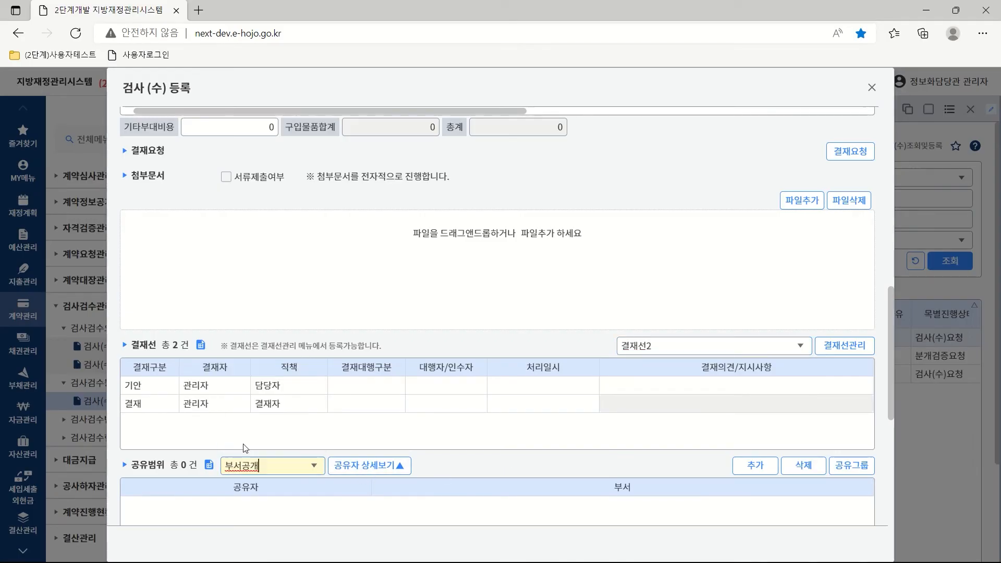
{"action": "scroll", "coordinate": [896, 287], "scroll_direction": "up", "scroll_amount": 4}
{"action": "scroll", "coordinate": [897, 274], "scroll_direction": "up", "scroll_amount": 1}
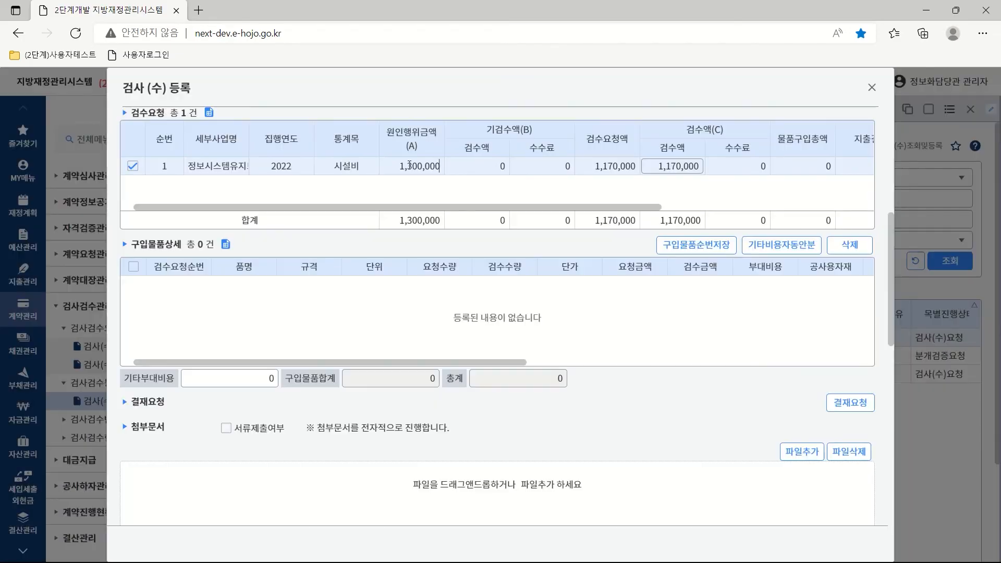
Request approval for the inspection registration and confirm.
{"action": "left_click", "coordinate": [849, 407]}
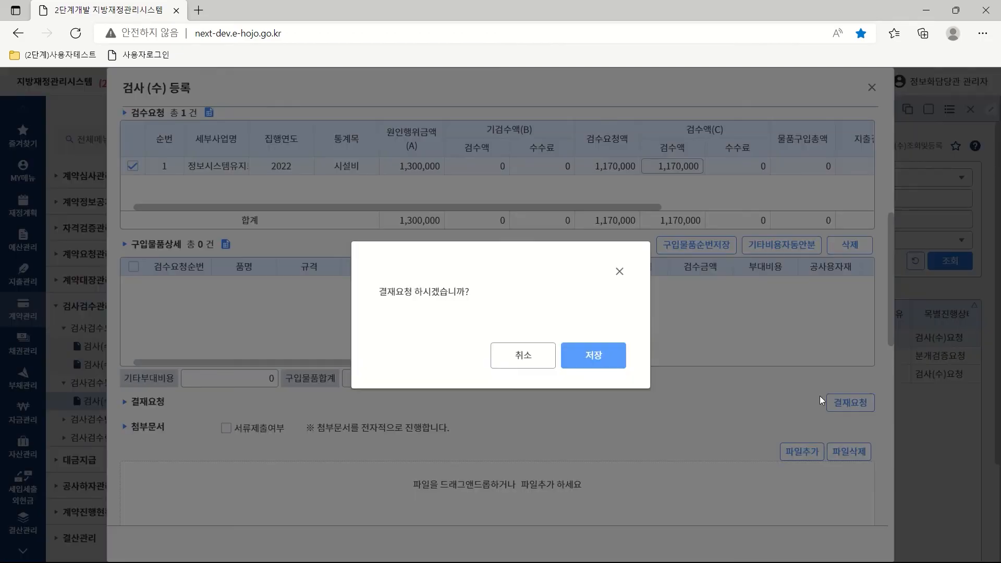
{"action": "left_click", "coordinate": [596, 360]}
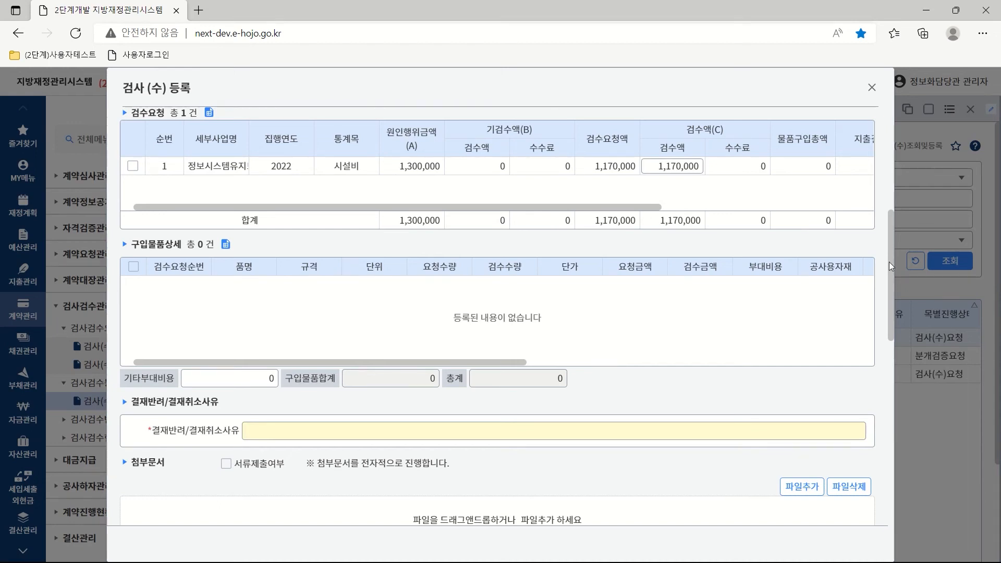
{"action": "left_click_drag", "start_coordinate": [890, 262], "coordinate": [889, 487]}
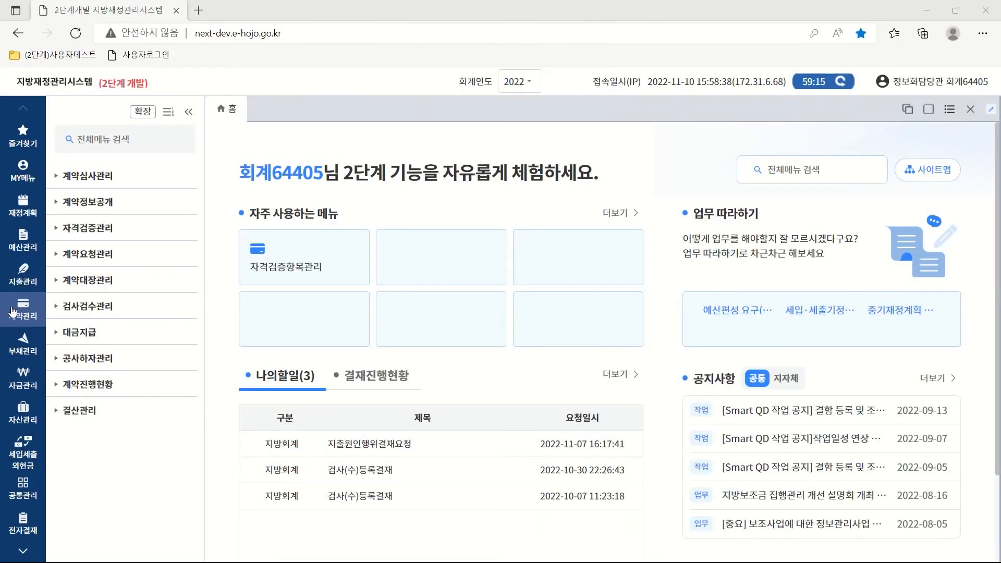
Search today's inspection requests in 검사(수)조회및등록 and open the 일반계약-공사 record.
{"action": "left_click", "coordinate": [99, 313]}
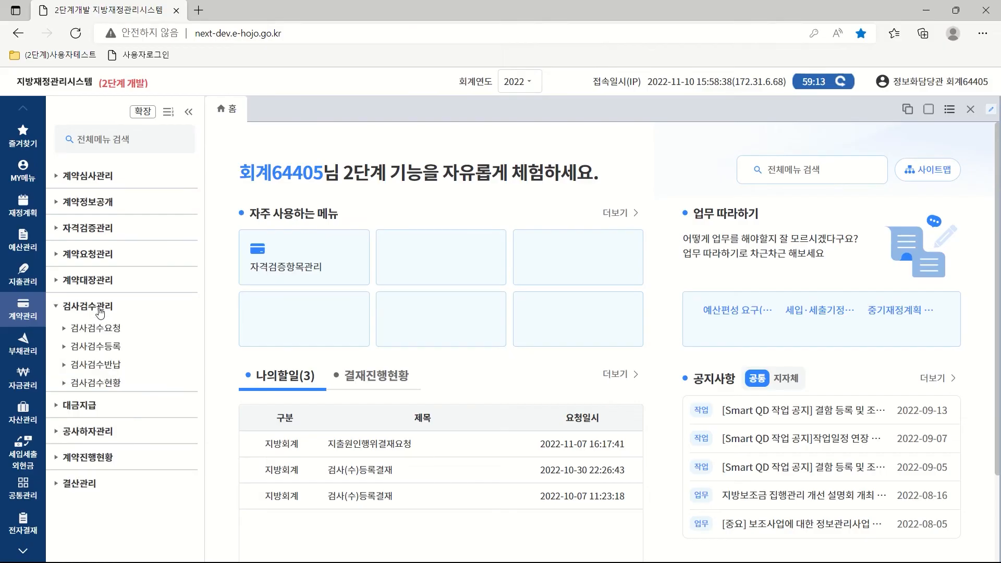
{"action": "left_click", "coordinate": [109, 350]}
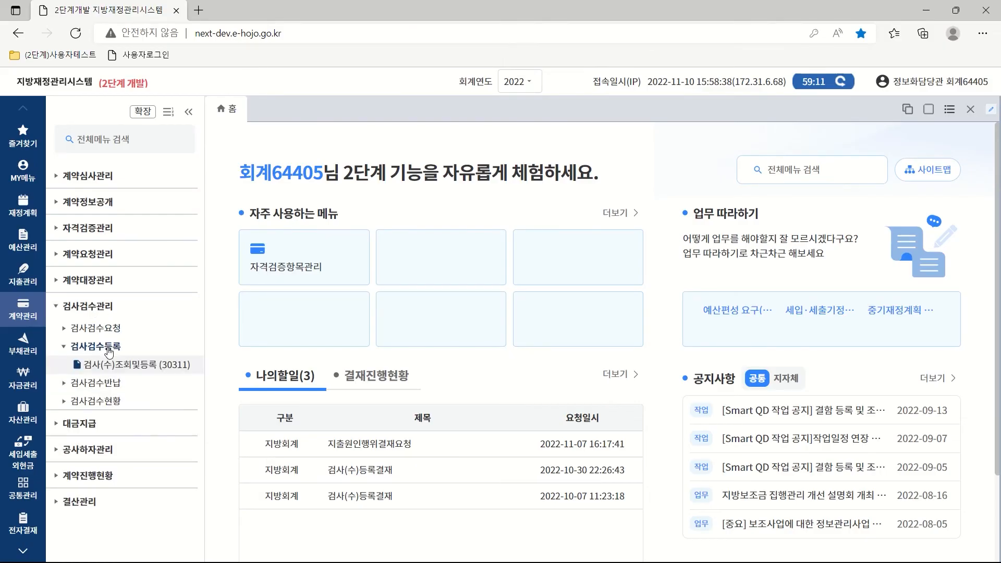
{"action": "left_click", "coordinate": [136, 366]}
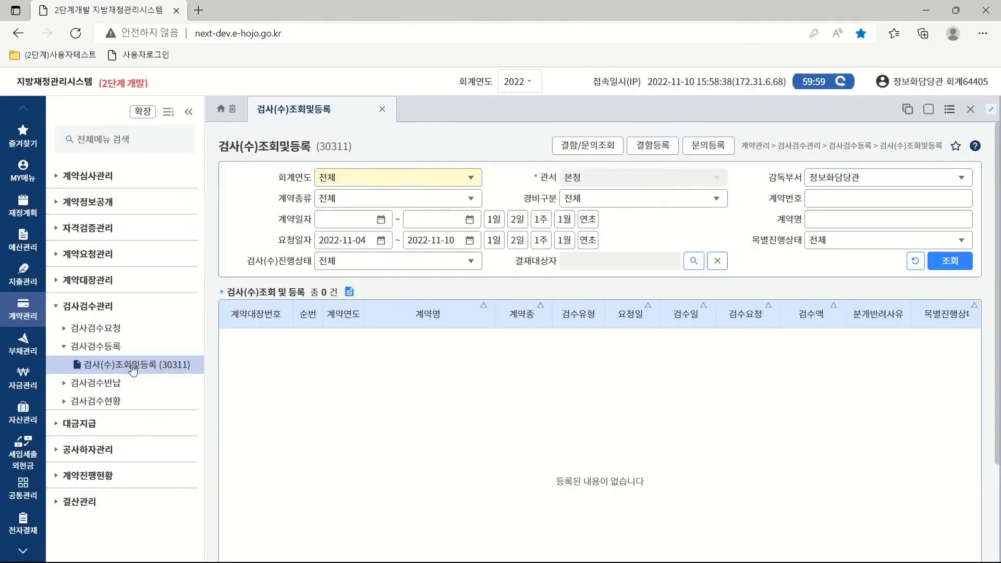
{"action": "left_click", "coordinate": [493, 240]}
{"action": "left_click", "coordinate": [950, 260]}
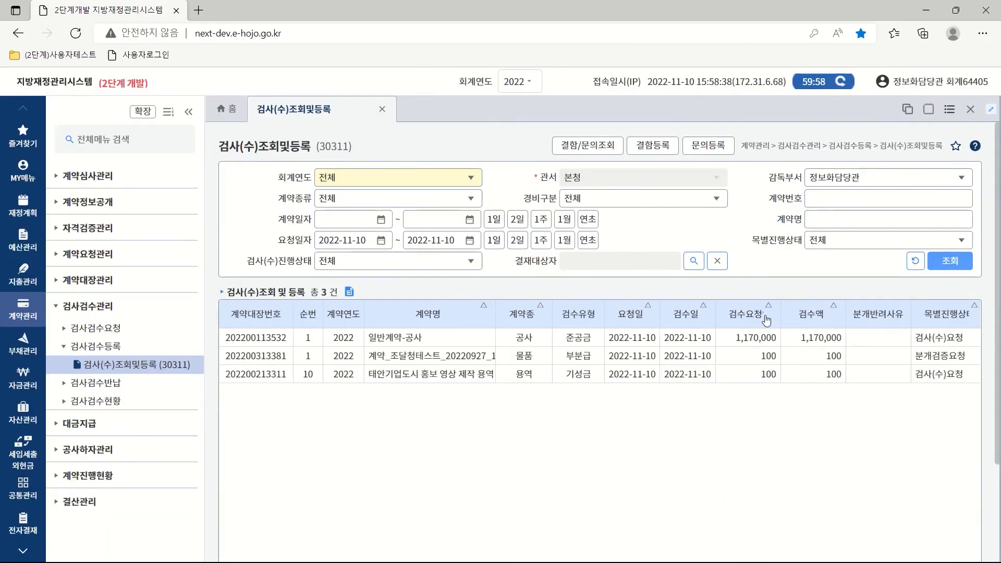
{"action": "double_click", "coordinate": [401, 338]}
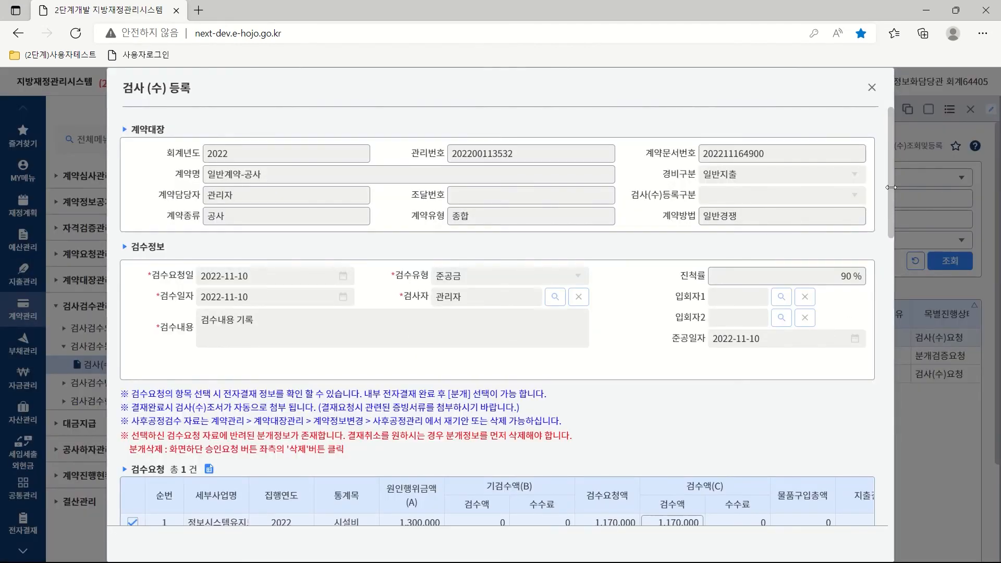
Approve the inspection registration and confirm.
{"action": "left_click_drag", "start_coordinate": [889, 197], "coordinate": [882, 308]}
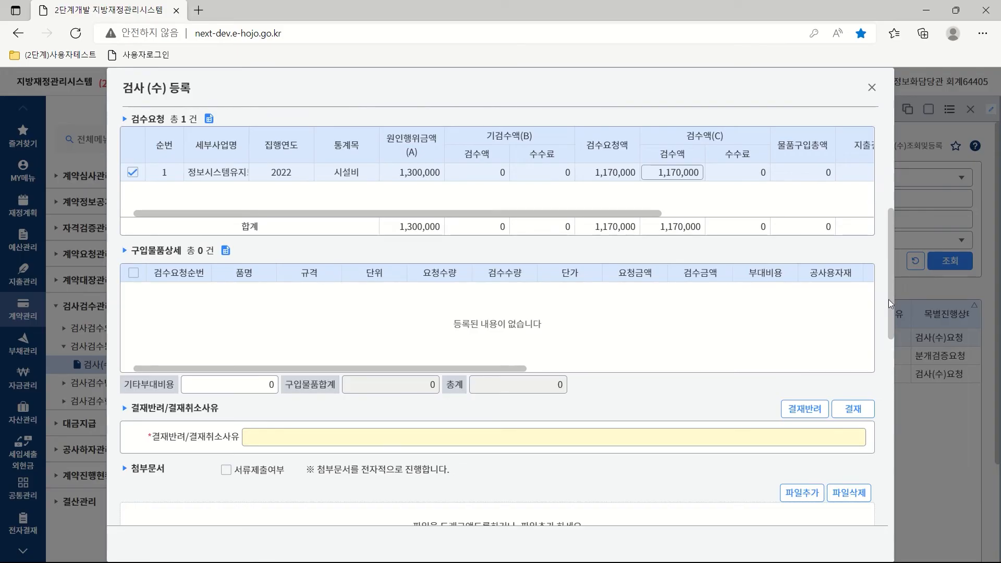
{"action": "mouse_move", "coordinate": [889, 299]}
{"action": "left_mouse_down"}
{"action": "mouse_move", "coordinate": [886, 430]}
{"action": "mouse_move", "coordinate": [900, 285]}
{"action": "left_mouse_up"}
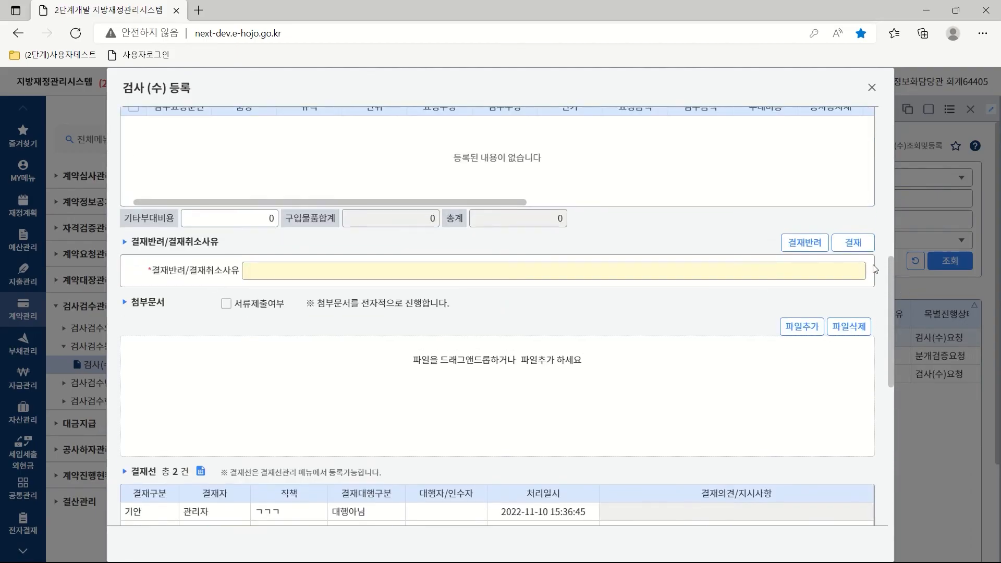
{"action": "left_click", "coordinate": [853, 243]}
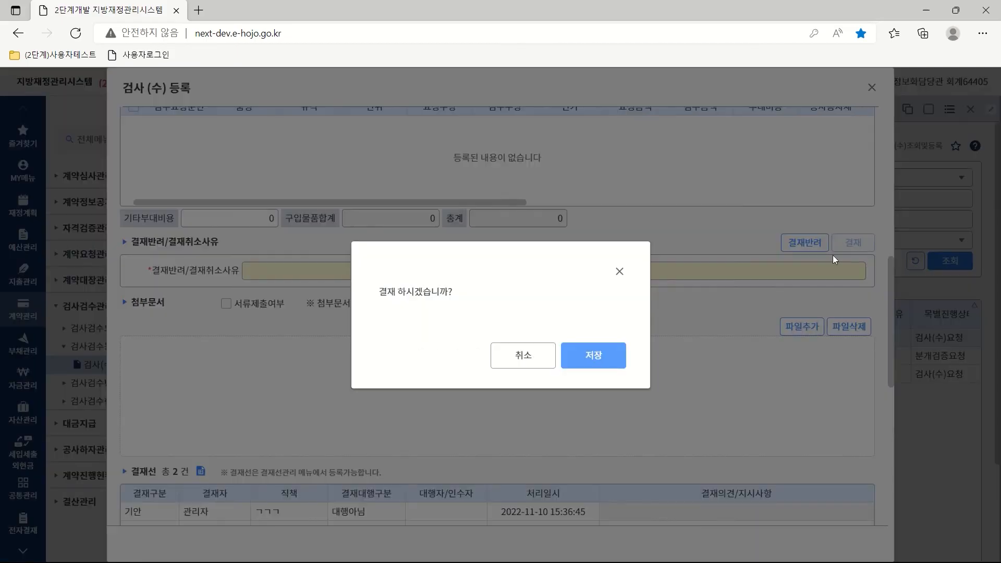
{"action": "left_click", "coordinate": [585, 357]}
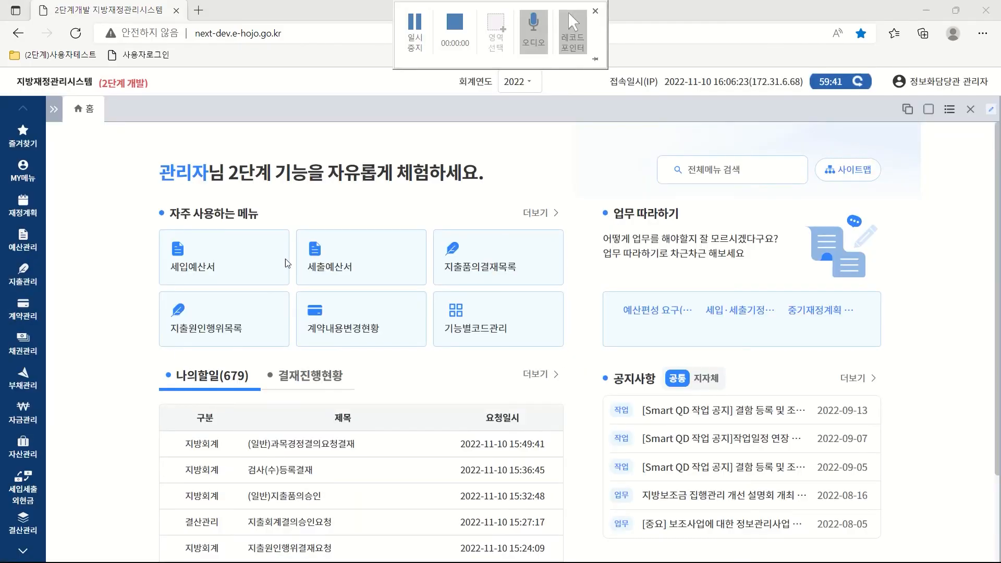
Reopen today's 일반계약-공사 inspection record from 검사(수)조회및등록.
{"action": "left_click", "coordinate": [22, 310]}
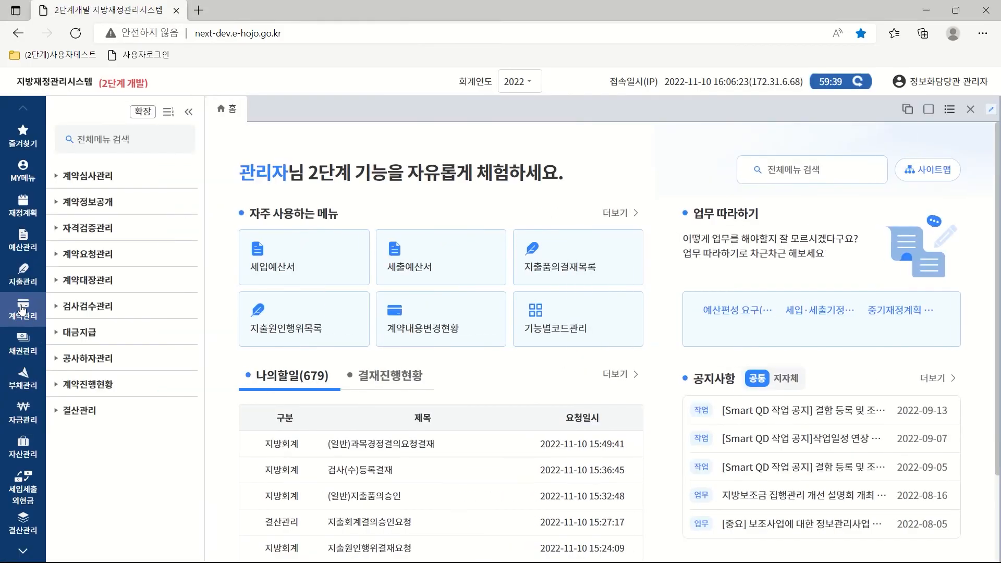
{"action": "left_click", "coordinate": [87, 307]}
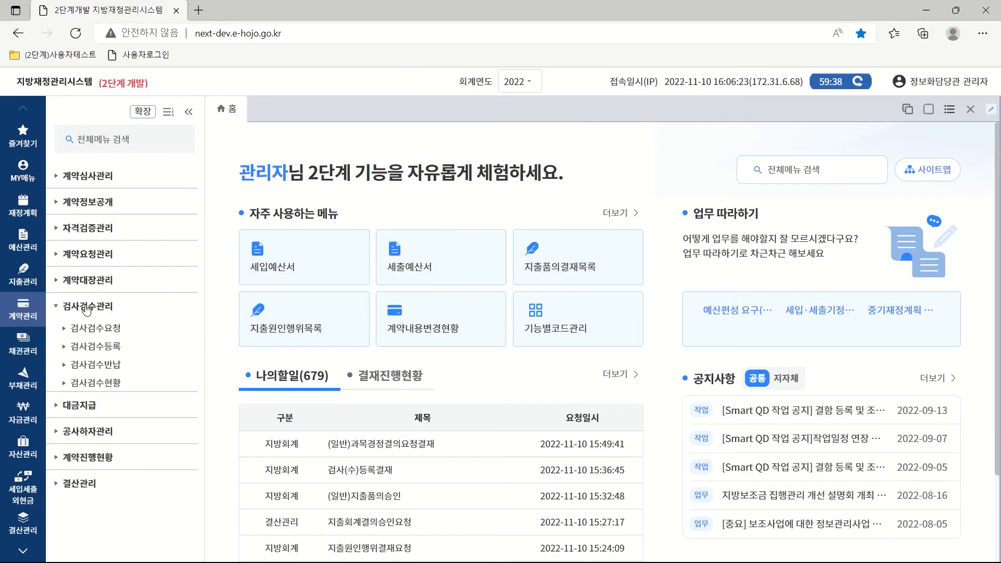
{"action": "left_click", "coordinate": [102, 348]}
{"action": "left_click", "coordinate": [126, 365]}
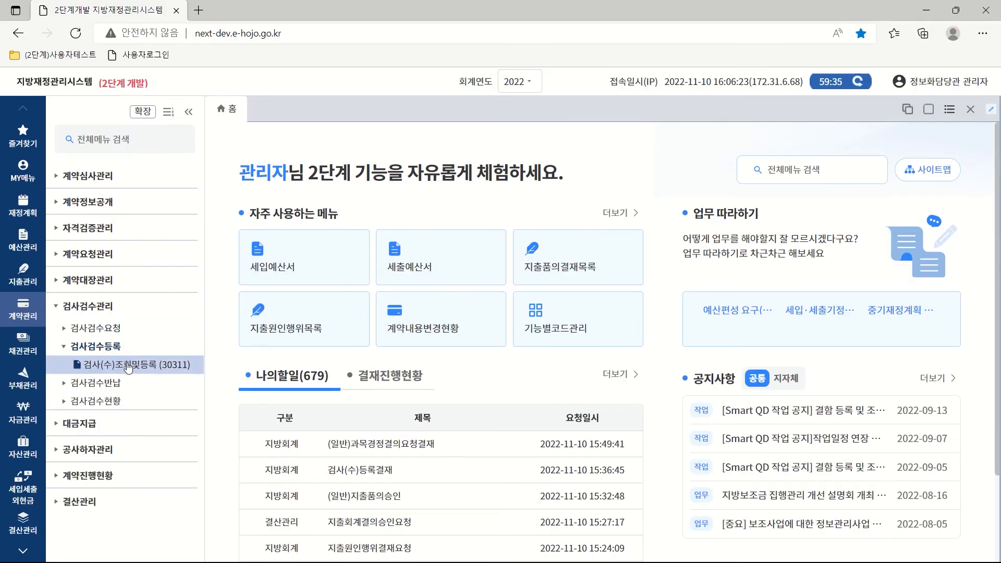
{"action": "left_click", "coordinate": [494, 240]}
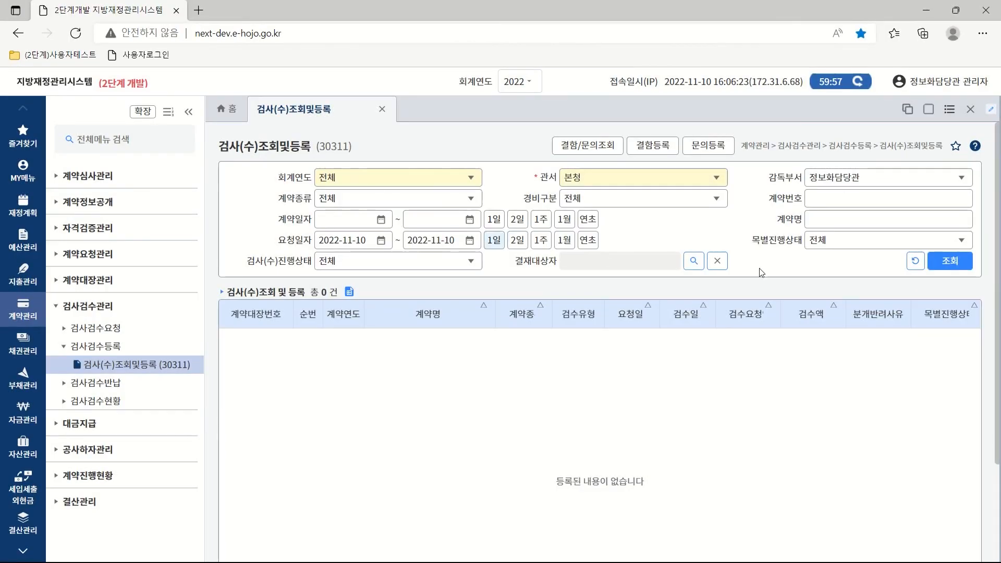
{"action": "left_click", "coordinate": [957, 262]}
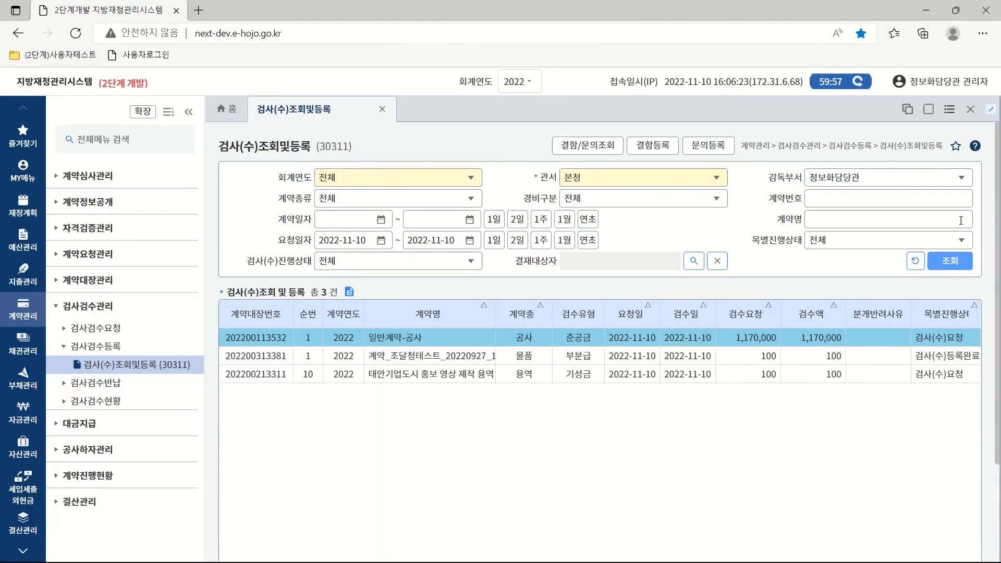
{"action": "double_click", "coordinate": [574, 338]}
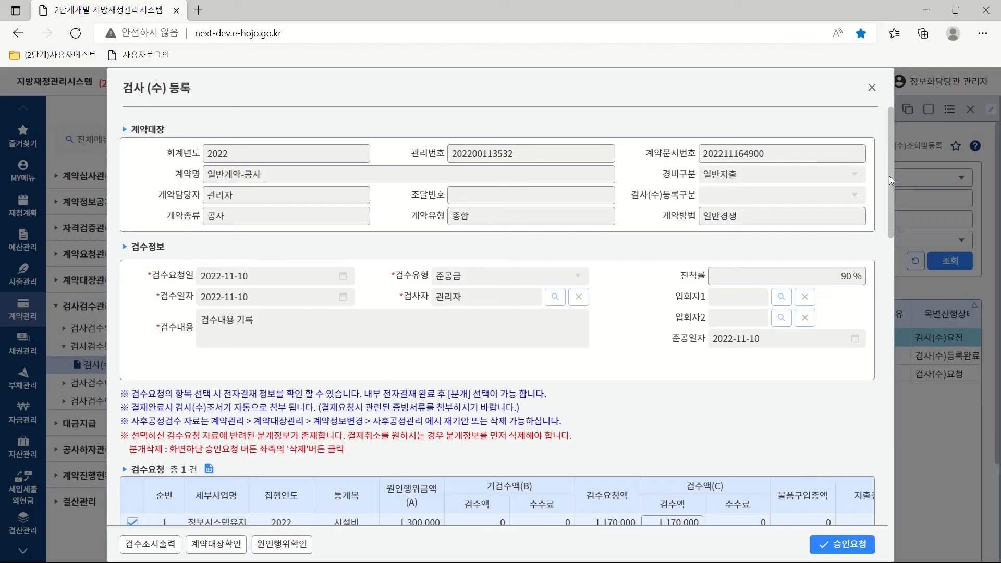
Add a 수선유지비용-기타자산 > 기타유산자산수선유지비 검수 journal entry and request approval.
{"action": "left_click_drag", "start_coordinate": [890, 183], "coordinate": [892, 445]}
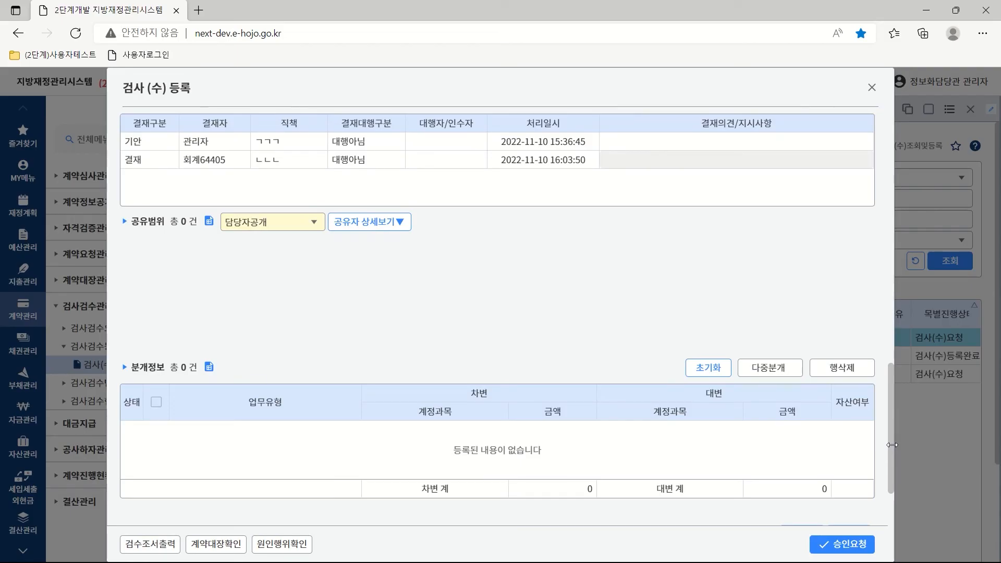
{"action": "left_click", "coordinate": [768, 368]}
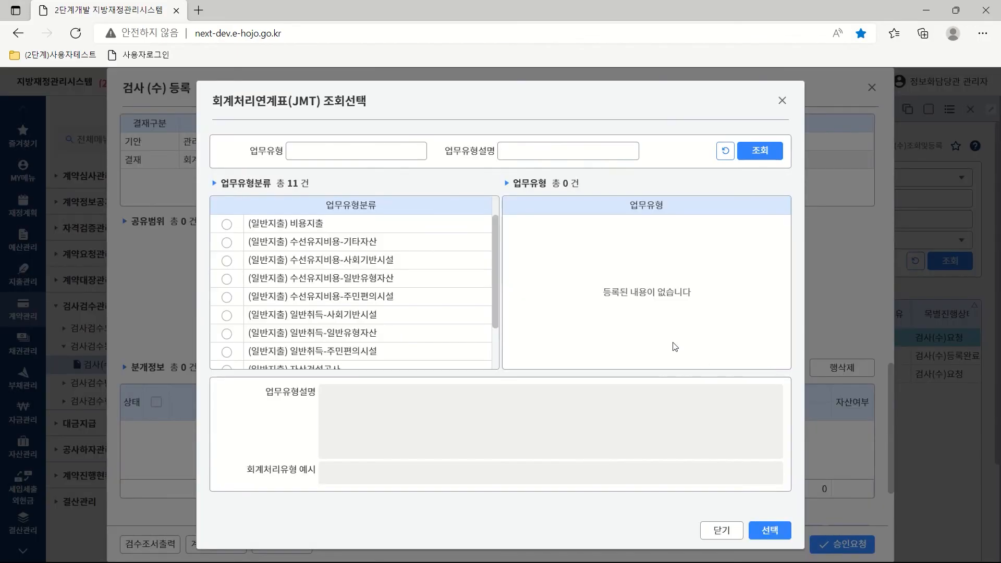
{"action": "left_click", "coordinate": [226, 242]}
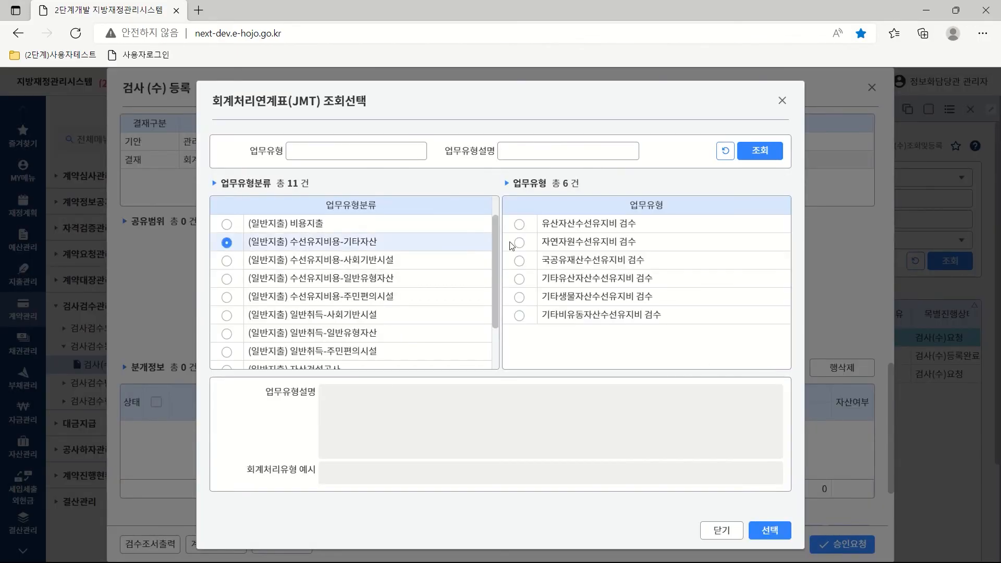
{"action": "left_click", "coordinate": [519, 279]}
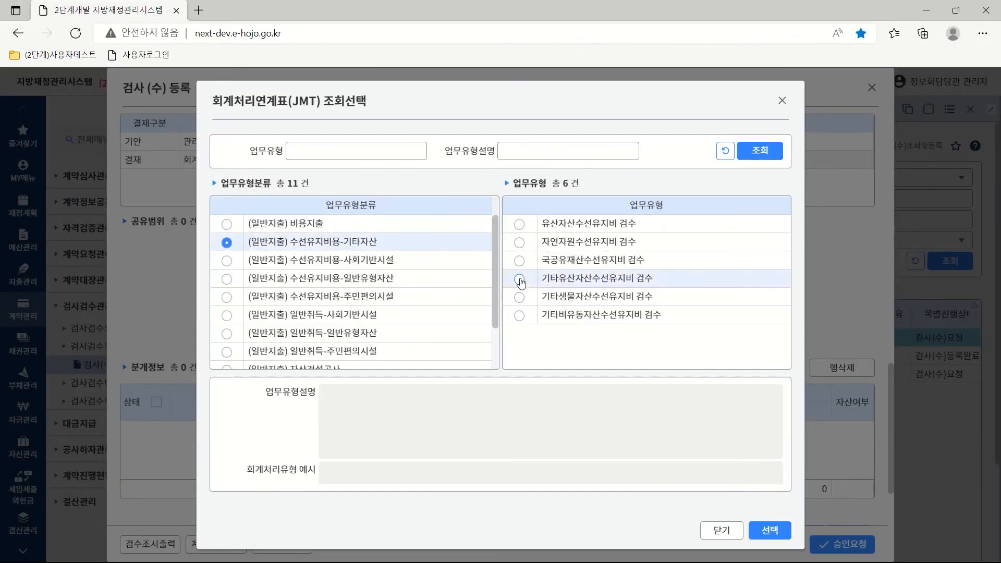
{"action": "left_click", "coordinate": [764, 531]}
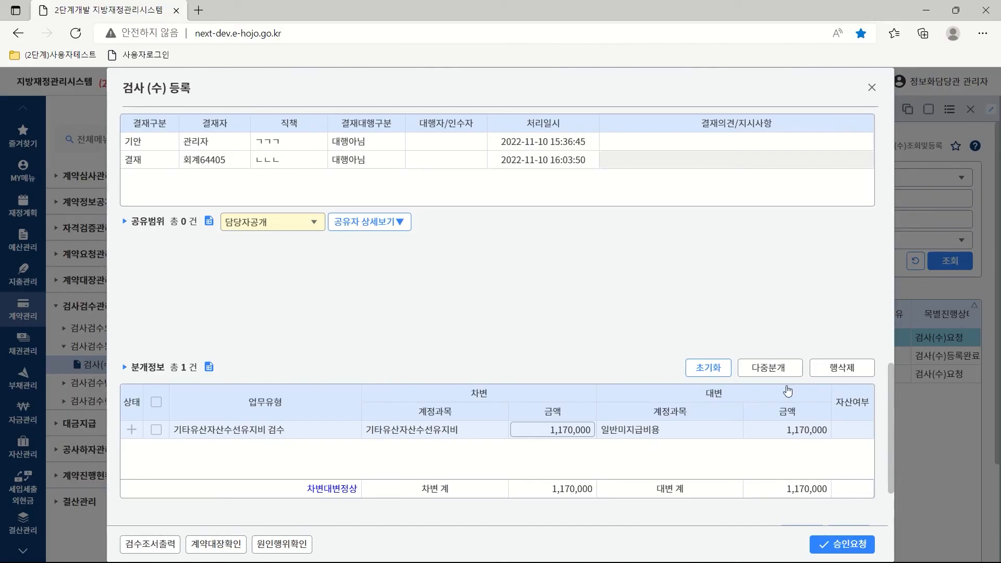
{"action": "left_click", "coordinate": [843, 544]}
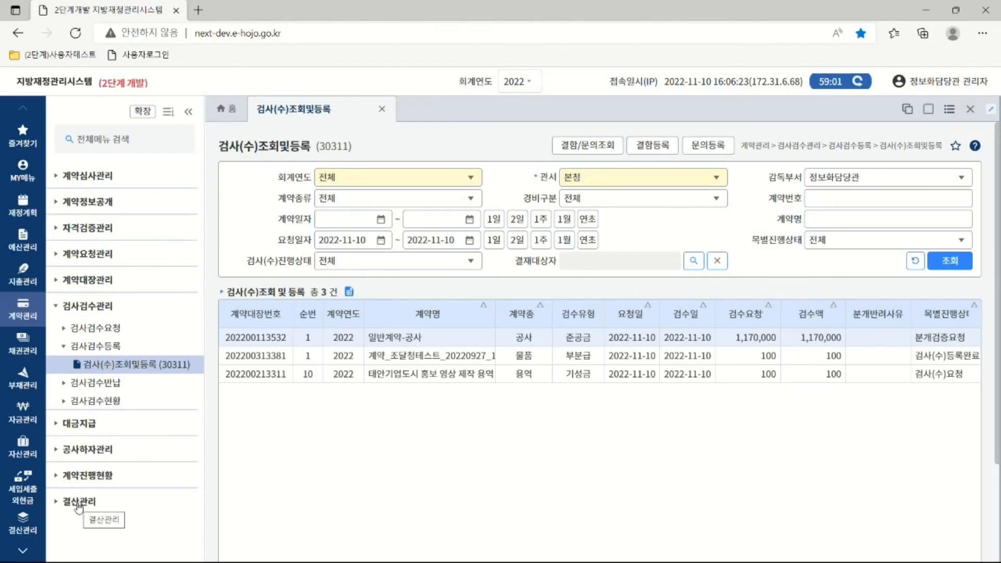
In 회계결의검증관리, list accounting resolutions awaiting approval over a one-day range.
{"action": "left_click", "coordinate": [24, 525]}
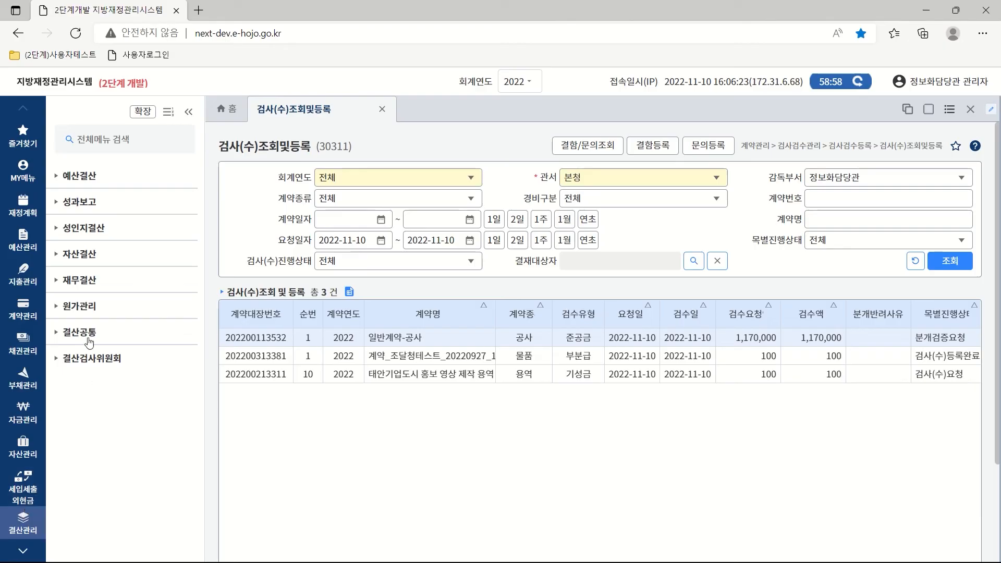
{"action": "left_click", "coordinate": [77, 282]}
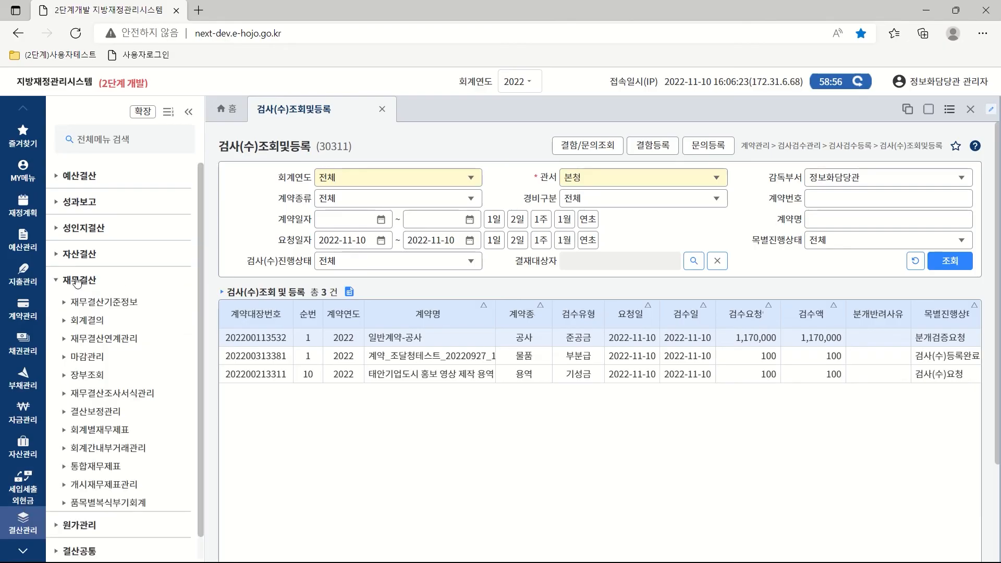
{"action": "left_click", "coordinate": [86, 323]}
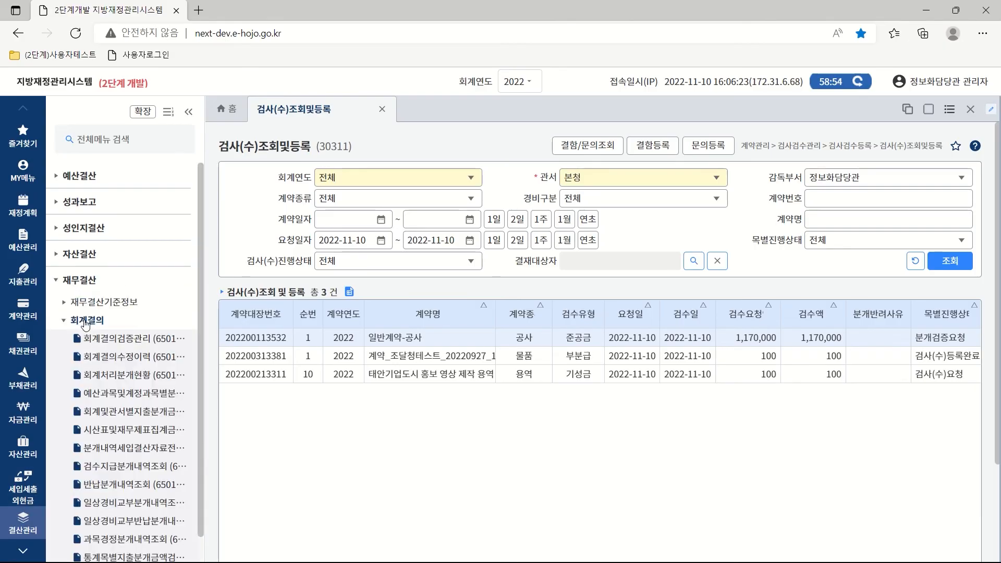
{"action": "left_click", "coordinate": [114, 347]}
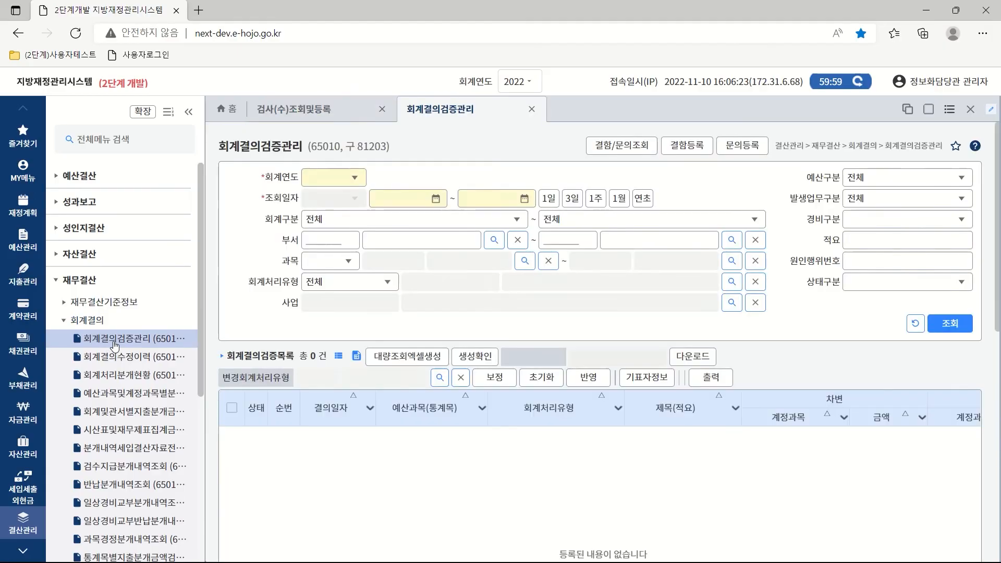
{"action": "left_click", "coordinate": [548, 198]}
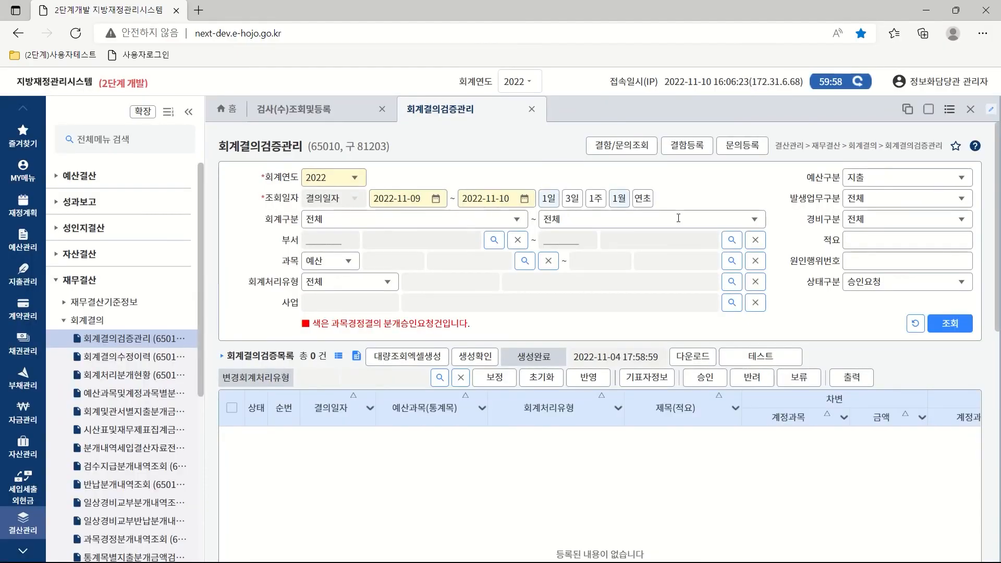
{"action": "left_click", "coordinate": [949, 324]}
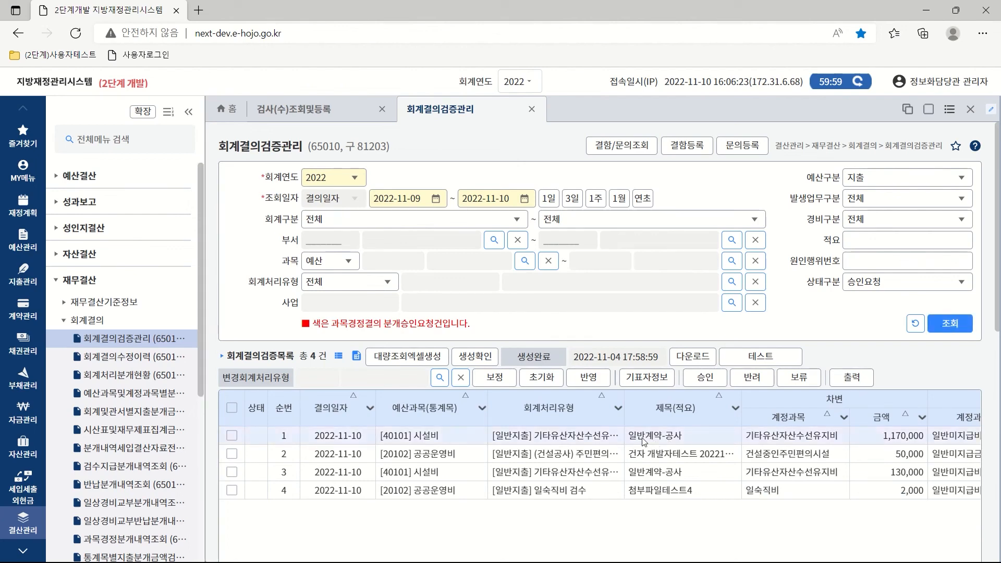
Select the 1,170,000 일반계약-공사 resolution and approve it.
{"action": "left_click", "coordinate": [231, 436]}
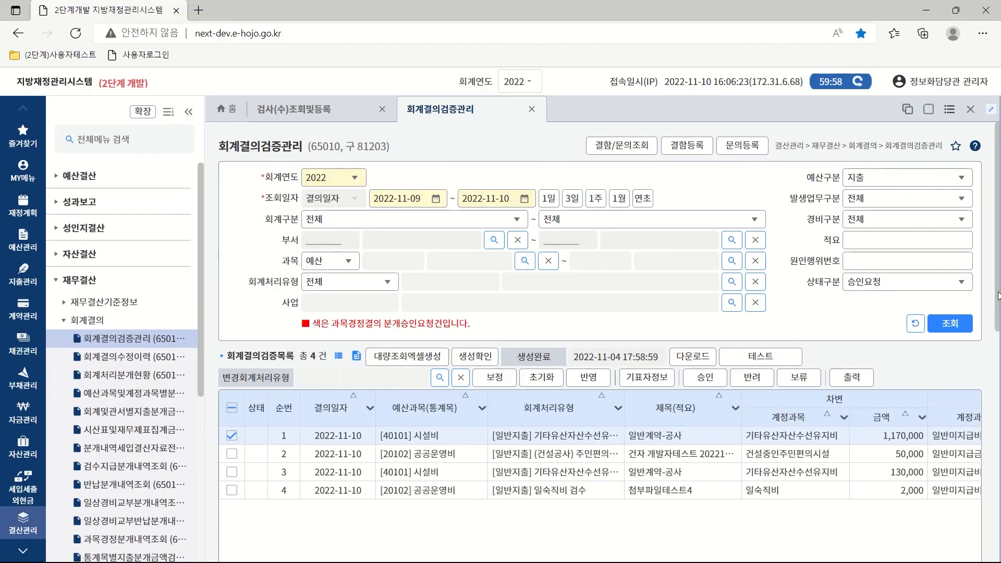
{"action": "left_click_drag", "start_coordinate": [998, 296], "coordinate": [999, 373]}
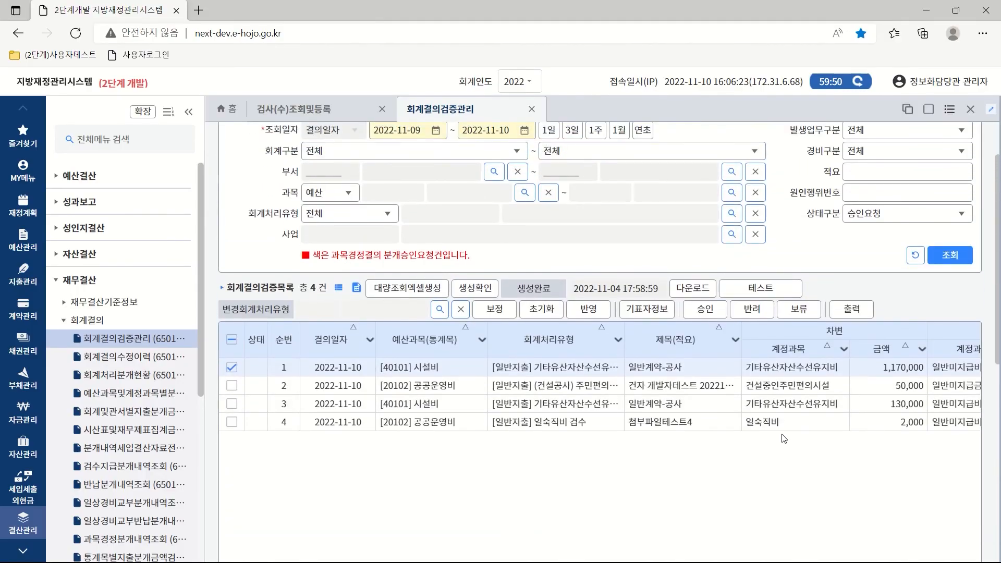
{"action": "left_click", "coordinate": [705, 313]}
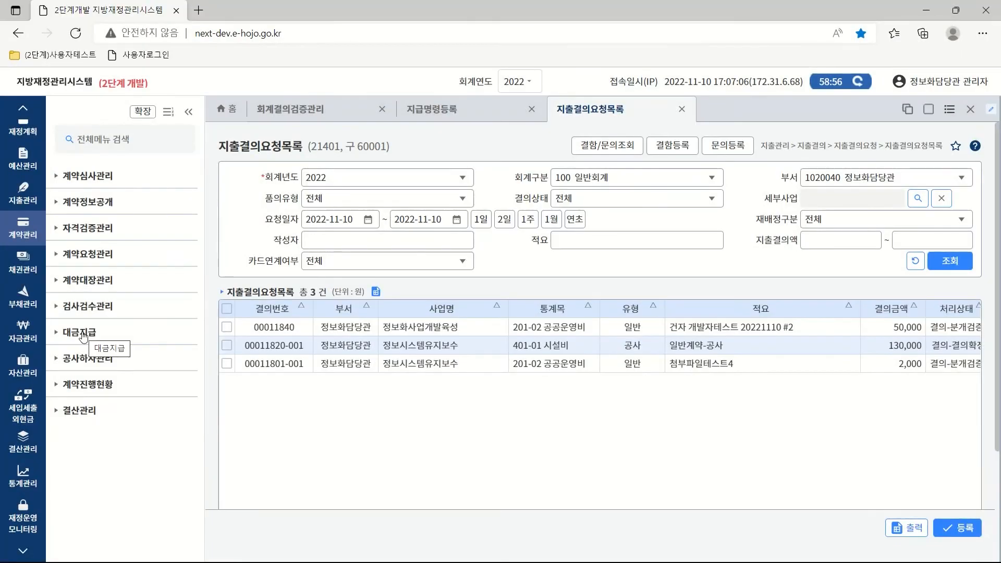
In 공정검사지급, find today's inspection and start an expenditure resolution despite the warranty warning.
{"action": "left_click", "coordinate": [83, 337]}
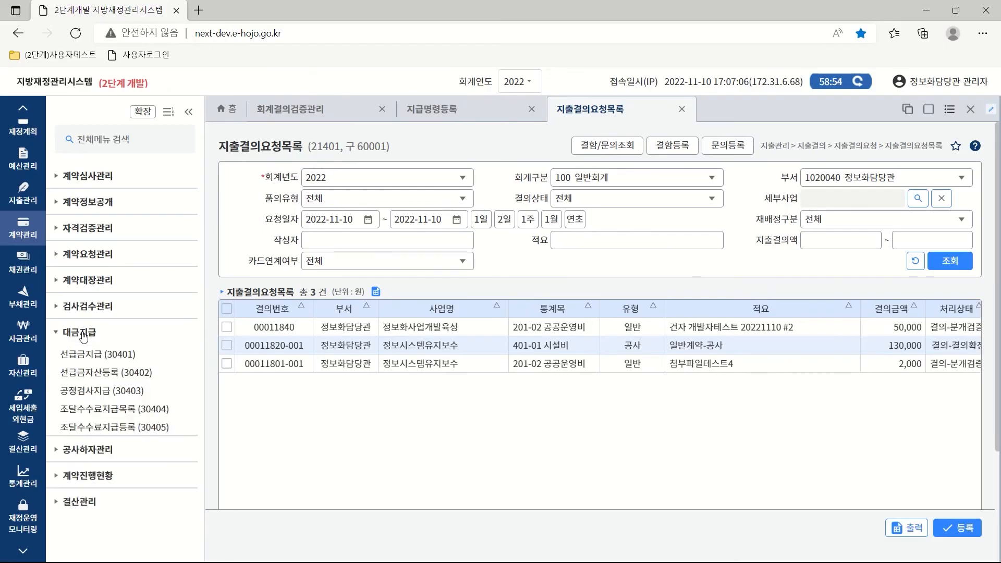
{"action": "left_click", "coordinate": [107, 392]}
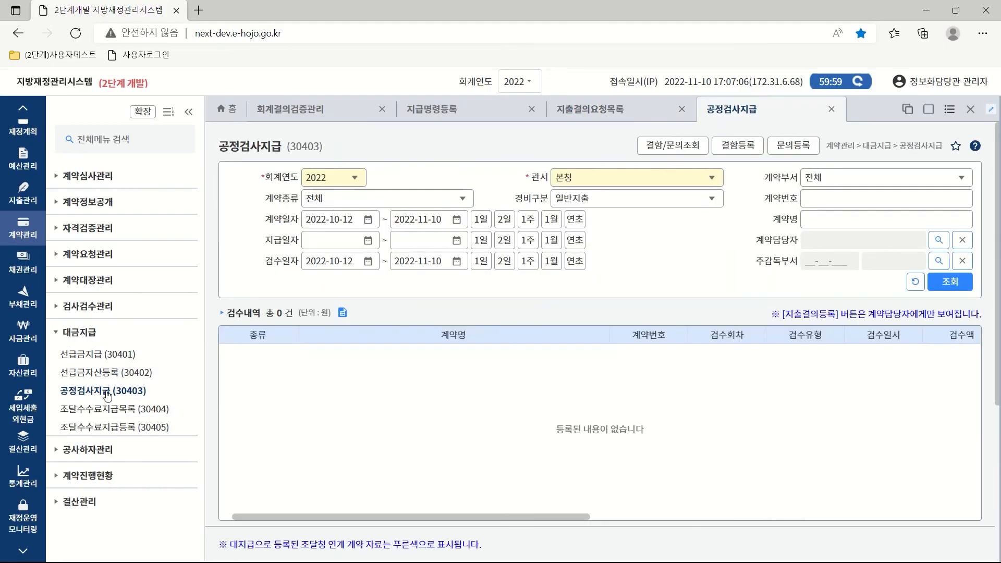
{"action": "left_click", "coordinate": [481, 262]}
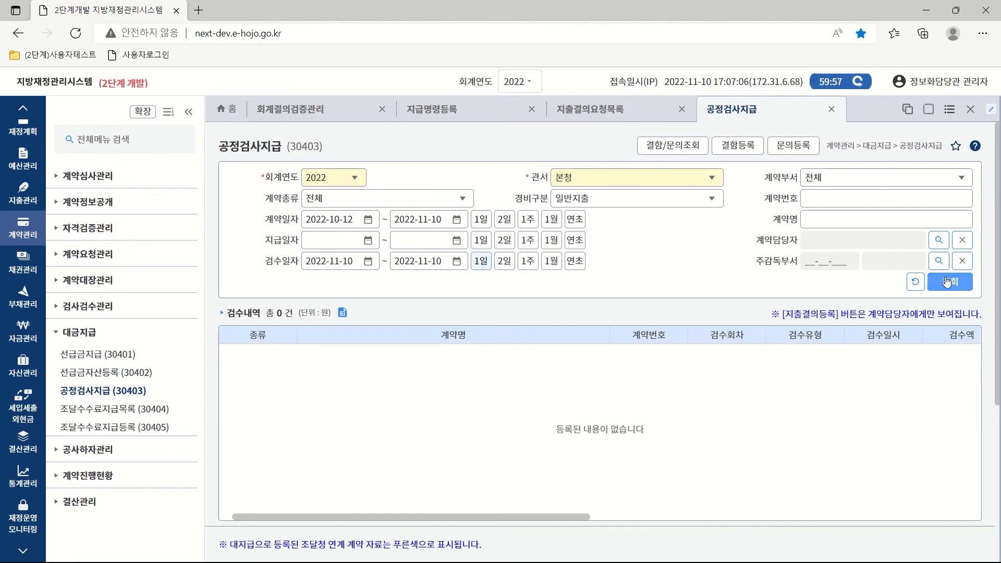
{"action": "left_click", "coordinate": [948, 283]}
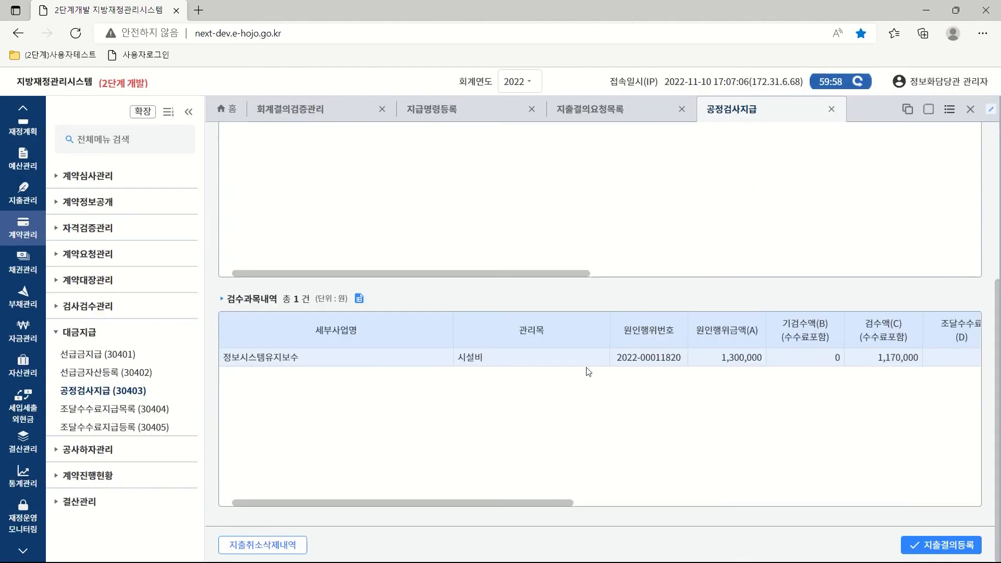
{"action": "left_click_drag", "start_coordinate": [508, 502], "coordinate": [522, 519]}
{"action": "left_click", "coordinate": [950, 547]}
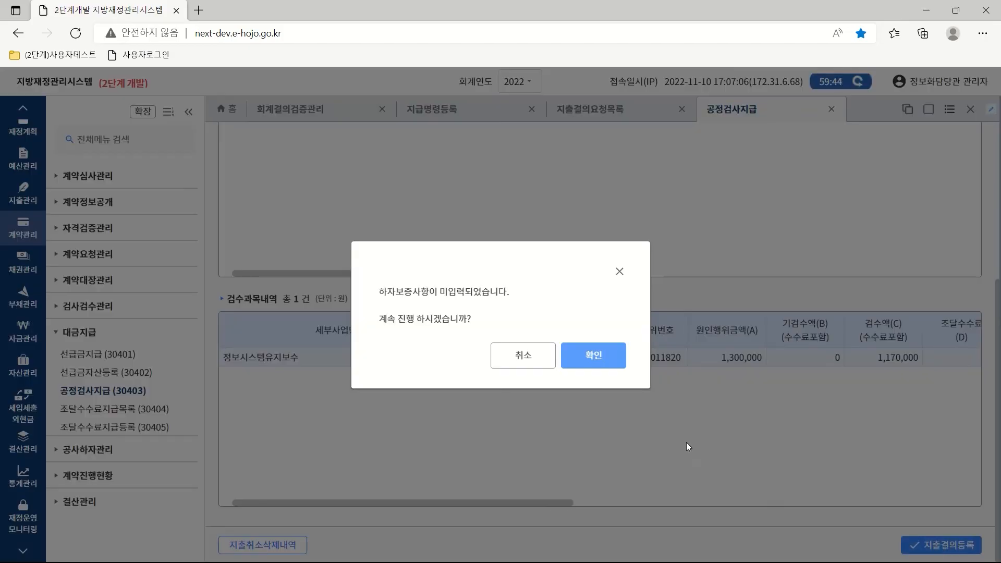
{"action": "left_click", "coordinate": [595, 358]}
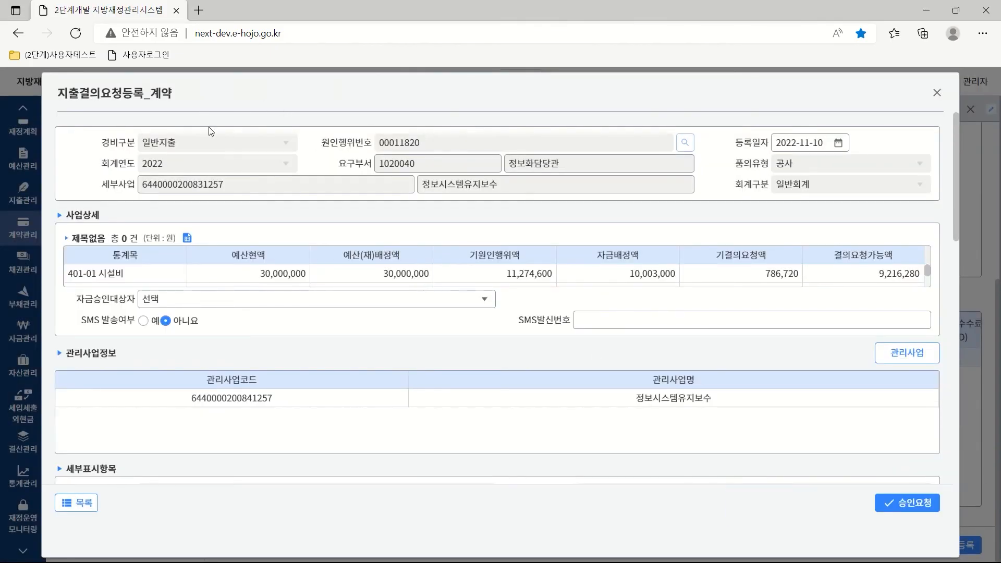
Make 관리자 the fund approver and apply the checked management project.
{"action": "left_click", "coordinate": [484, 301]}
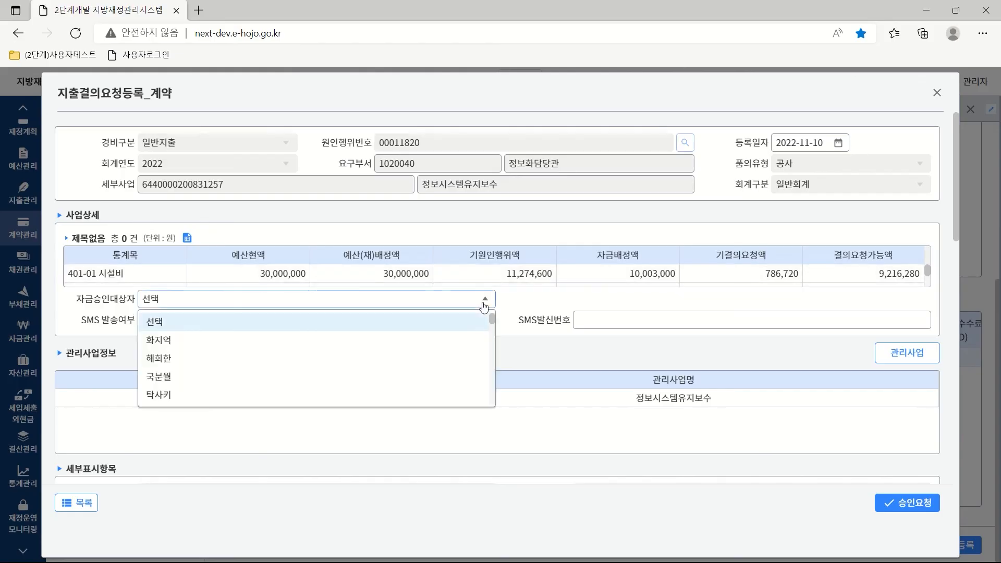
{"action": "scroll", "coordinate": [417, 365], "scroll_direction": "down", "scroll_amount": 5}
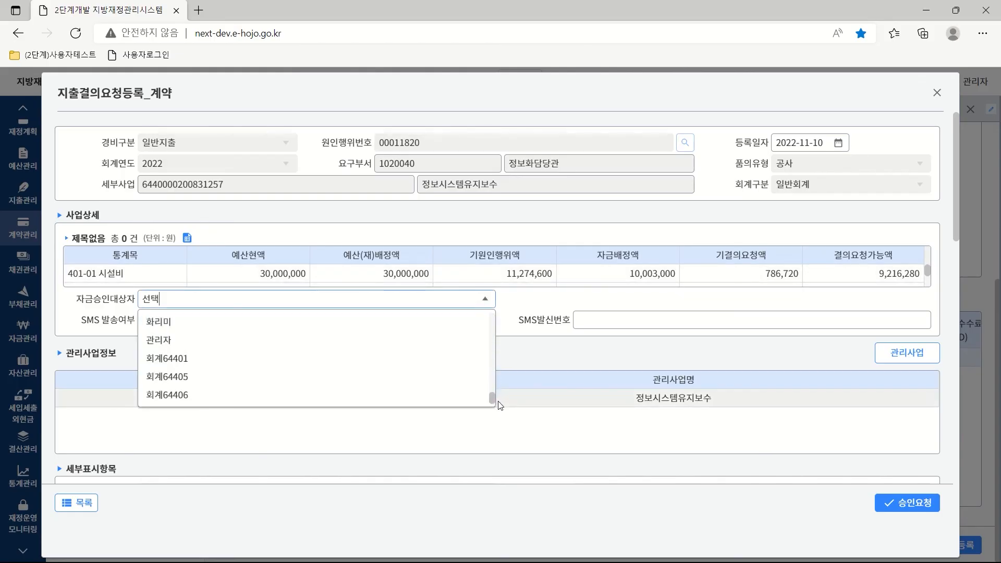
{"action": "left_click", "coordinate": [159, 341]}
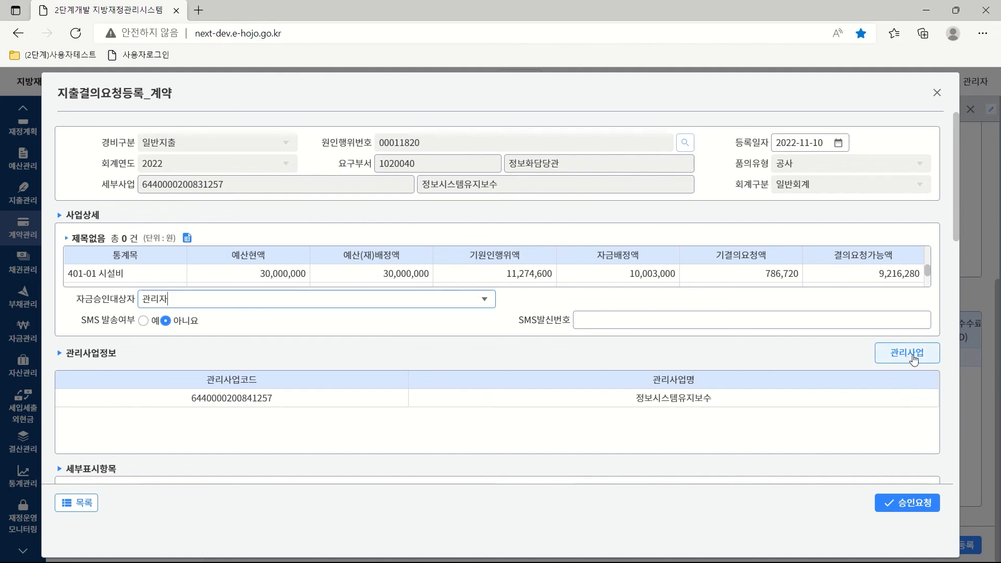
{"action": "left_click", "coordinate": [913, 358]}
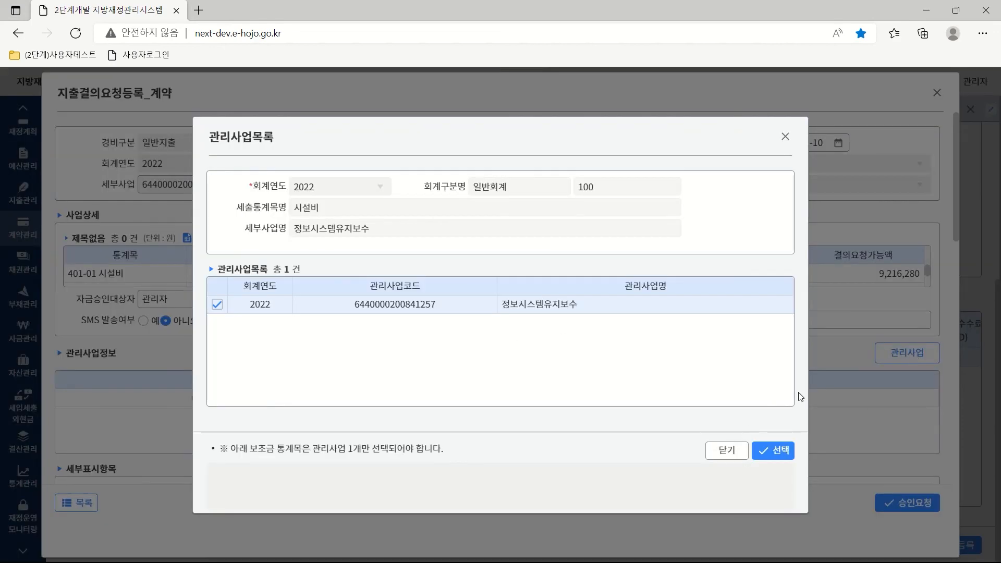
{"action": "left_click", "coordinate": [773, 450]}
{"action": "scroll", "coordinate": [958, 238], "scroll_direction": "down", "scroll_amount": 2}
{"action": "left_click_drag", "start_coordinate": [958, 238], "coordinate": [966, 339]}
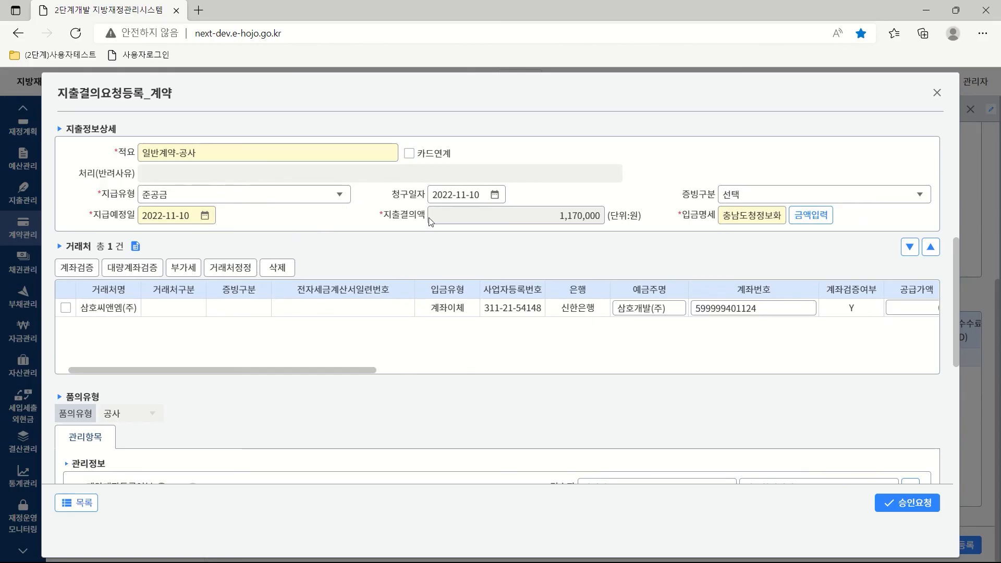
Set the evidence type to 전자세금계산서 and apply it to the vendor row.
{"action": "left_click", "coordinate": [881, 195]}
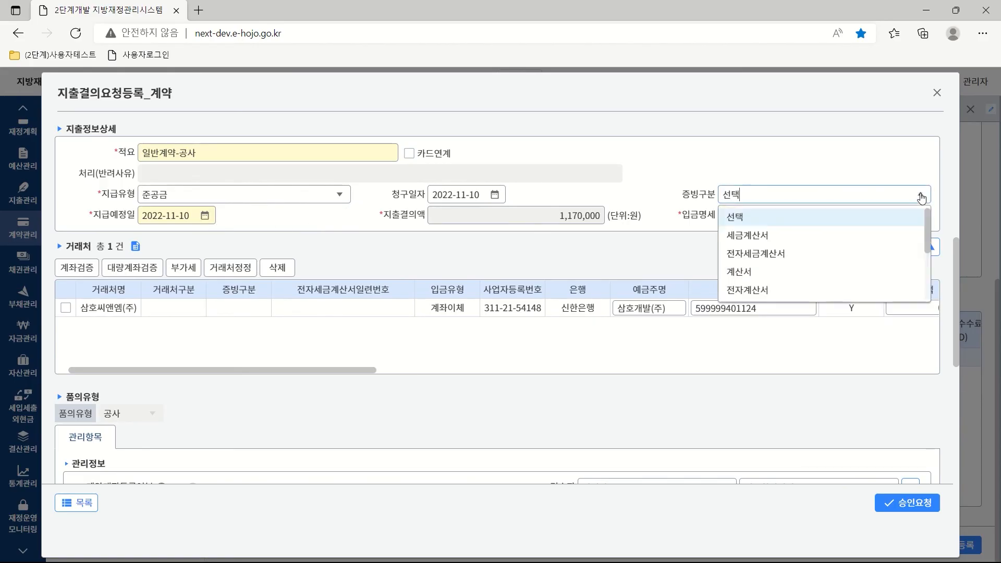
{"action": "left_click", "coordinate": [773, 255]}
{"action": "left_click", "coordinate": [576, 359]}
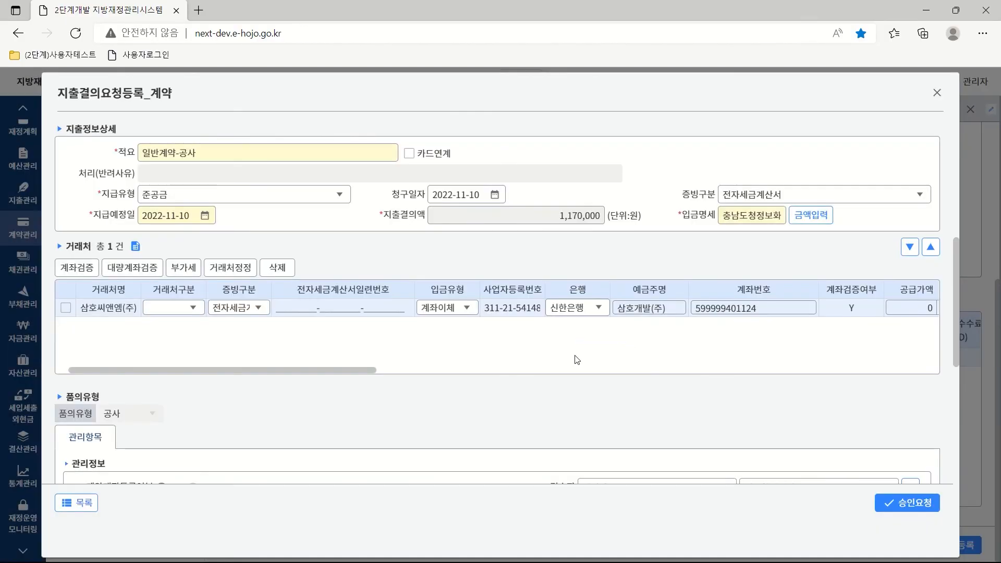
Set both 지출결의액 funding amounts to 1,170,000 and save them.
{"action": "left_click", "coordinate": [815, 215]}
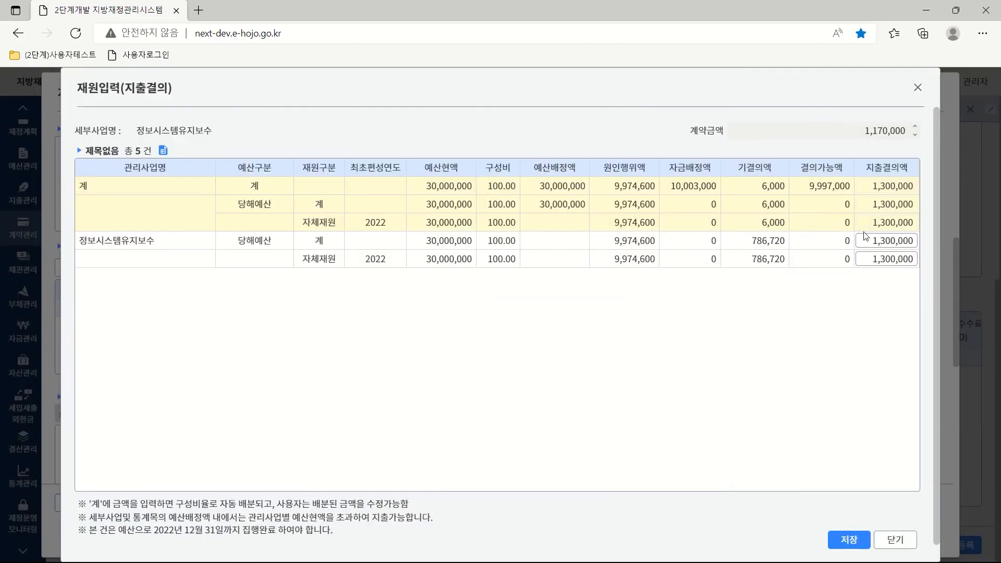
{"action": "left_click", "coordinate": [863, 241]}
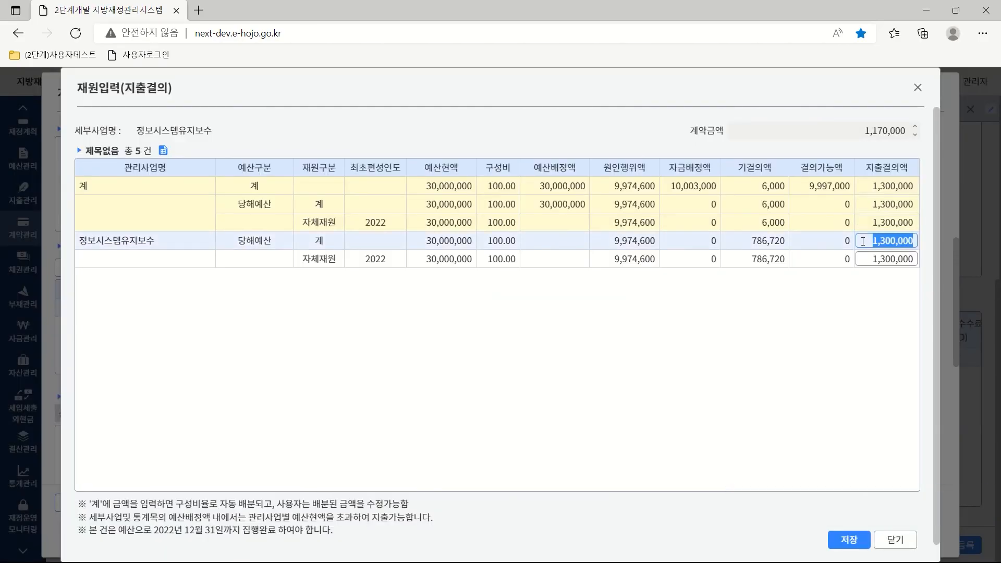
{"action": "type", "text": "1,170"}
{"action": "left_click", "coordinate": [866, 259]}
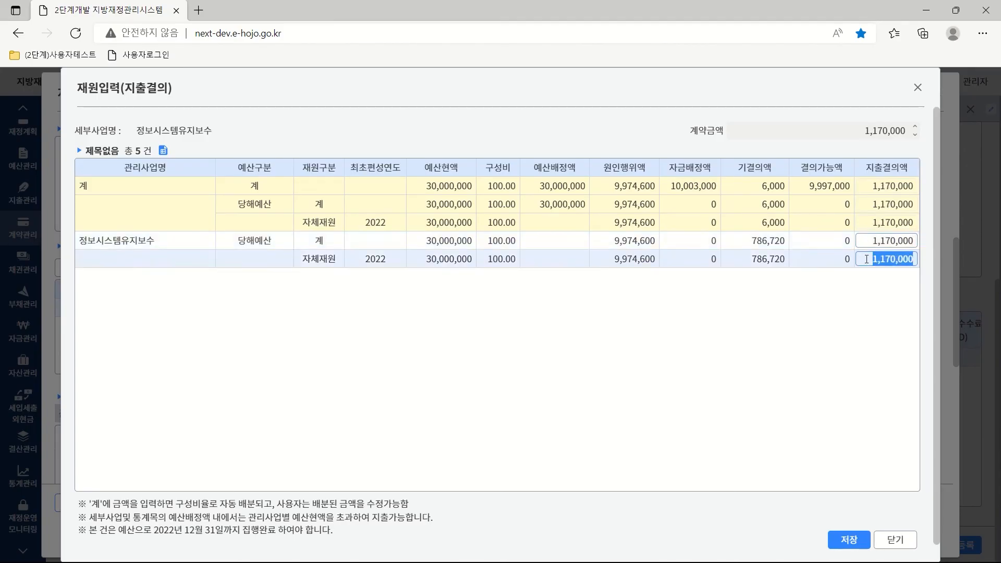
{"action": "left_click", "coordinate": [849, 542]}
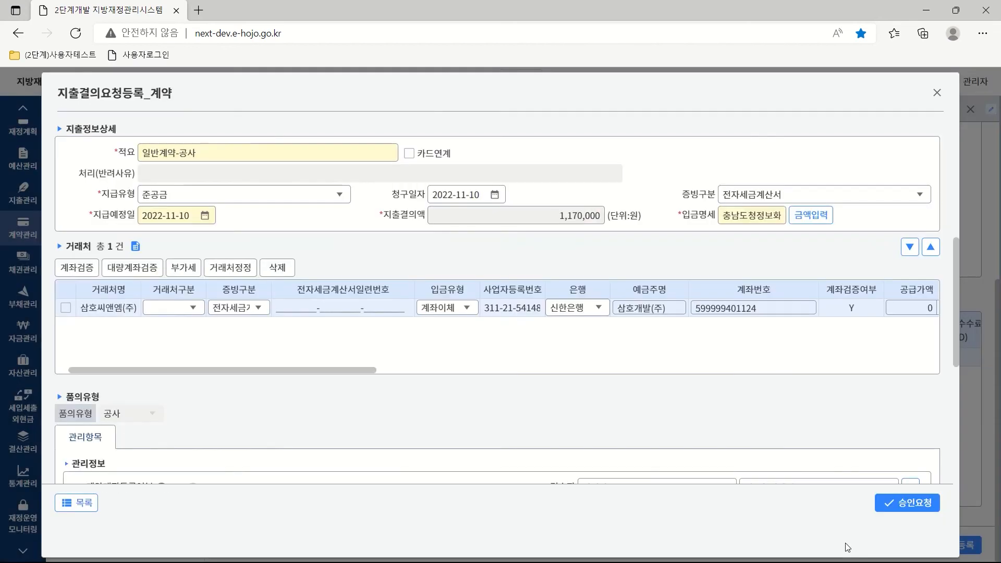
Make the payee a 법인 사업자 and split 1,170,000 into supply 1,063,637 and VAT 106,363.
{"action": "left_click", "coordinate": [193, 310]}
{"action": "left_click", "coordinate": [182, 328]}
{"action": "left_click", "coordinate": [66, 310]}
{"action": "left_click_drag", "start_coordinate": [350, 370], "coordinate": [501, 359]}
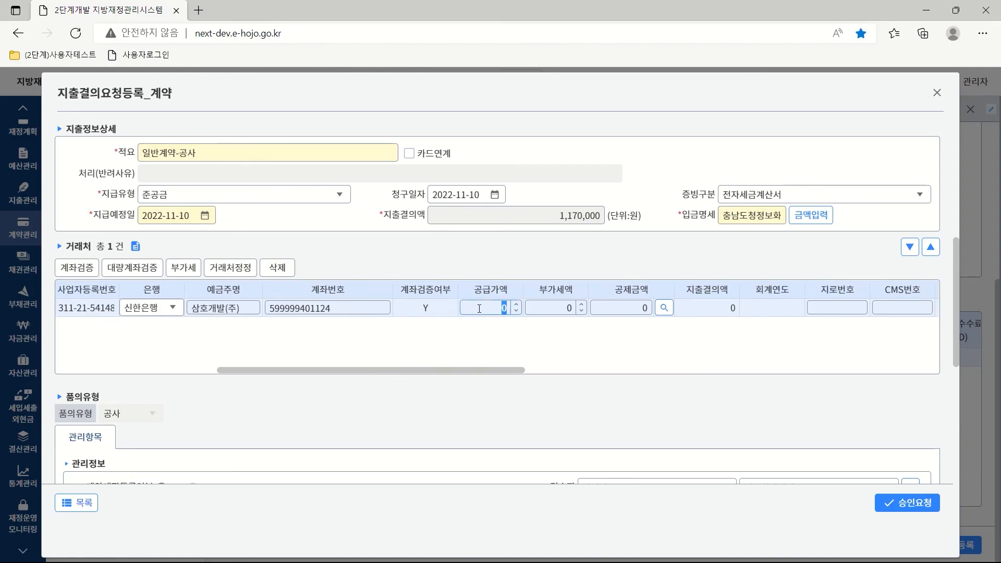
{"action": "type", "text": "1,170,000"}
{"action": "left_click", "coordinate": [543, 312]}
{"action": "left_click", "coordinate": [181, 272]}
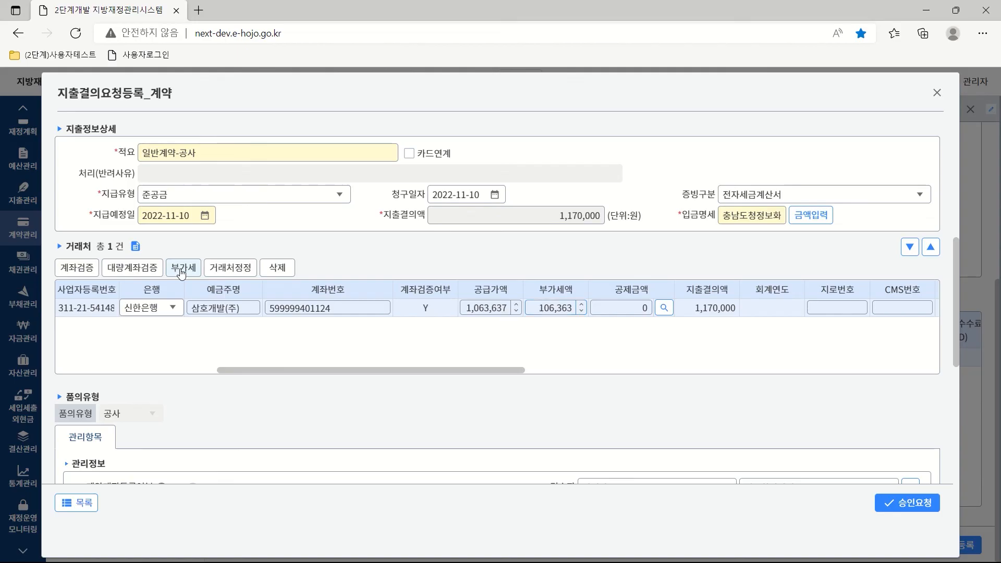
Verify the payee's bank account with 계좌검증 and close the verification results.
{"action": "left_click", "coordinate": [79, 269]}
{"action": "left_click", "coordinate": [579, 361]}
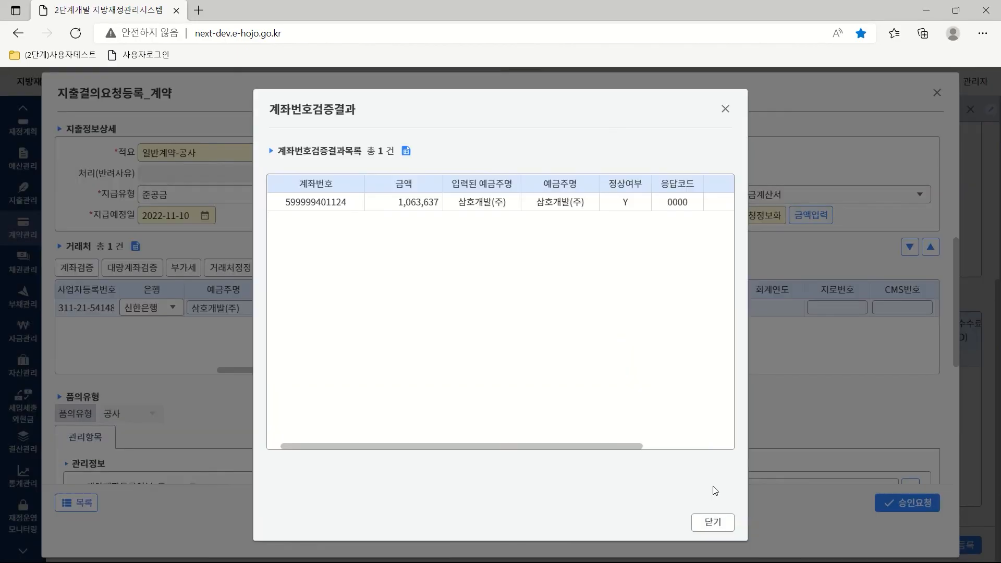
{"action": "left_click", "coordinate": [712, 523]}
{"action": "left_click_drag", "start_coordinate": [497, 370], "coordinate": [320, 376]}
{"action": "left_click_drag", "start_coordinate": [954, 327], "coordinate": [959, 479]}
Set the 공유범위 to 부서공개 and submit the 1,170,000 준공금 resolution for approval.
{"action": "scroll", "coordinate": [656, 467], "scroll_direction": "down", "scroll_amount": 2}
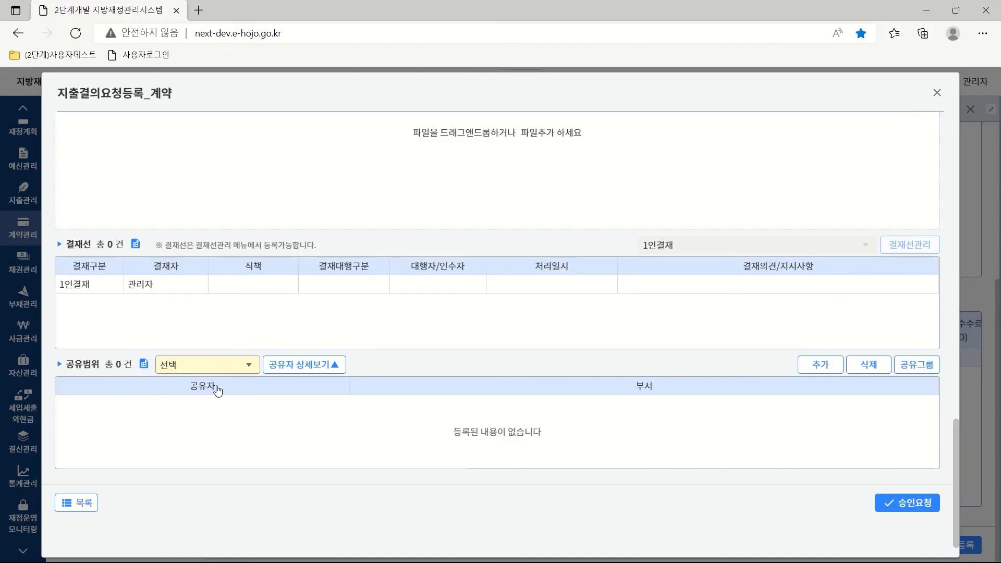
{"action": "left_click", "coordinate": [250, 367]}
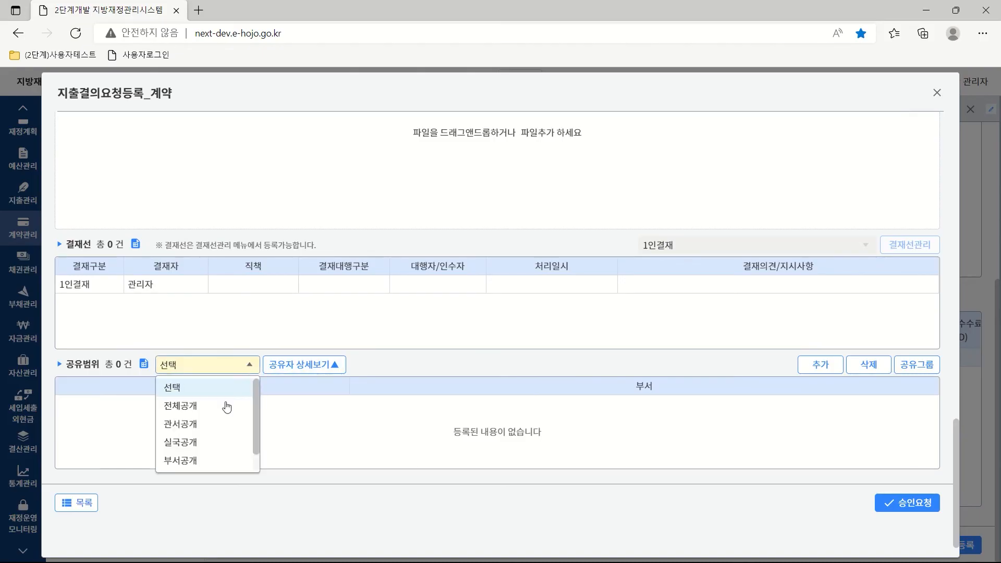
{"action": "left_click", "coordinate": [196, 461]}
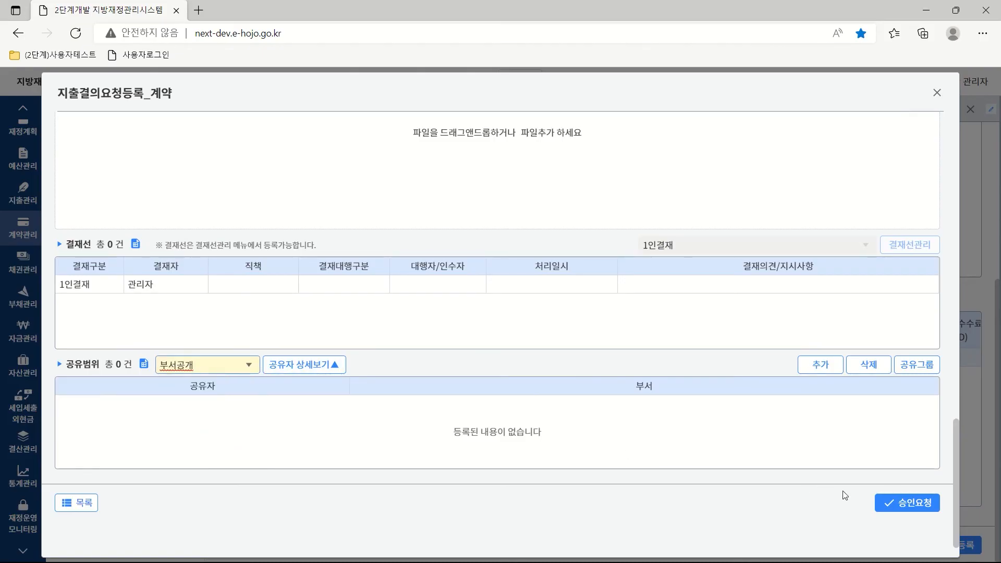
{"action": "left_click", "coordinate": [907, 503]}
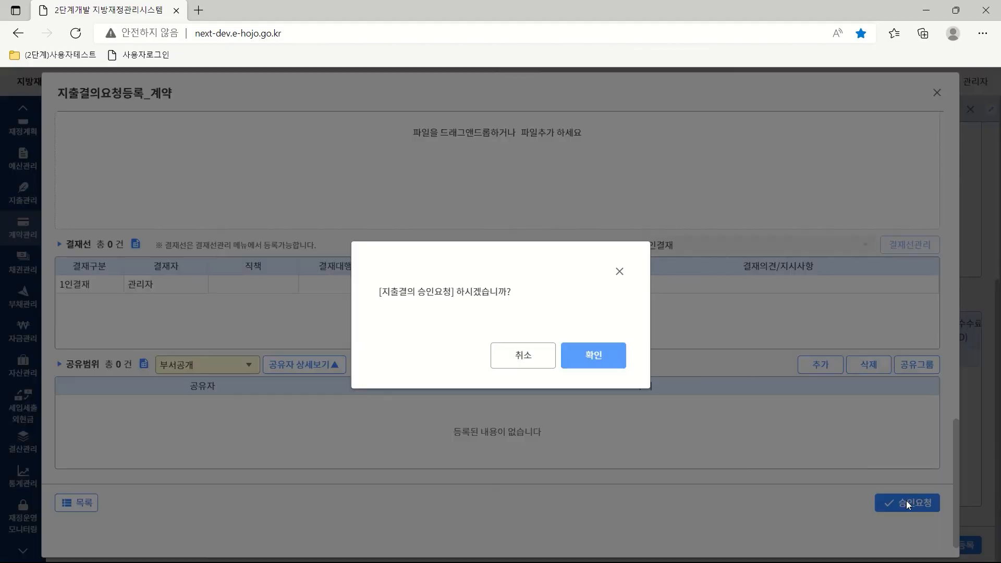
{"action": "left_click", "coordinate": [594, 358]}
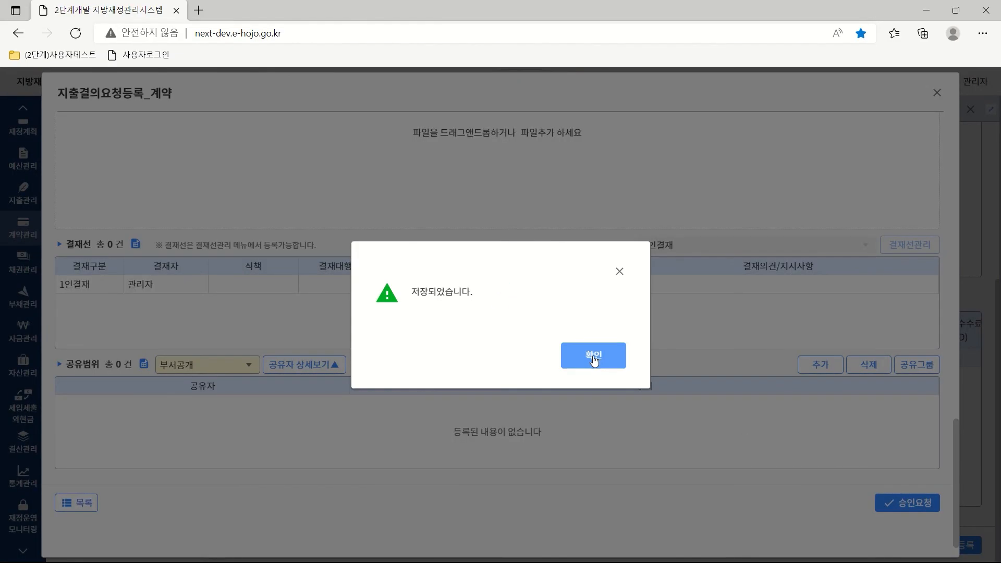
{"action": "left_click", "coordinate": [593, 357]}
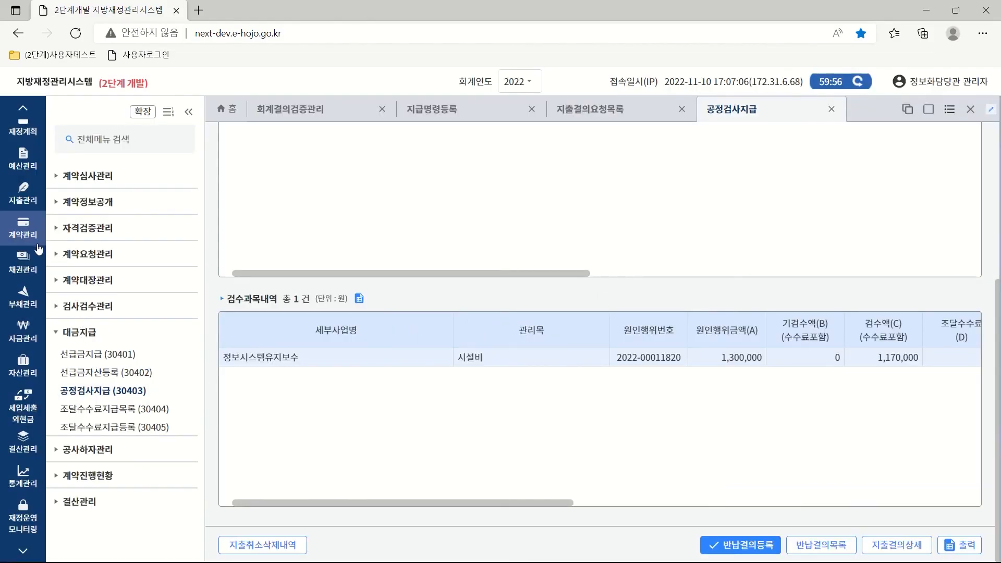
Go to 지출관리 > 지급명령 > 일반지출지급명령 > 지급명령등록.
{"action": "left_click", "coordinate": [23, 204]}
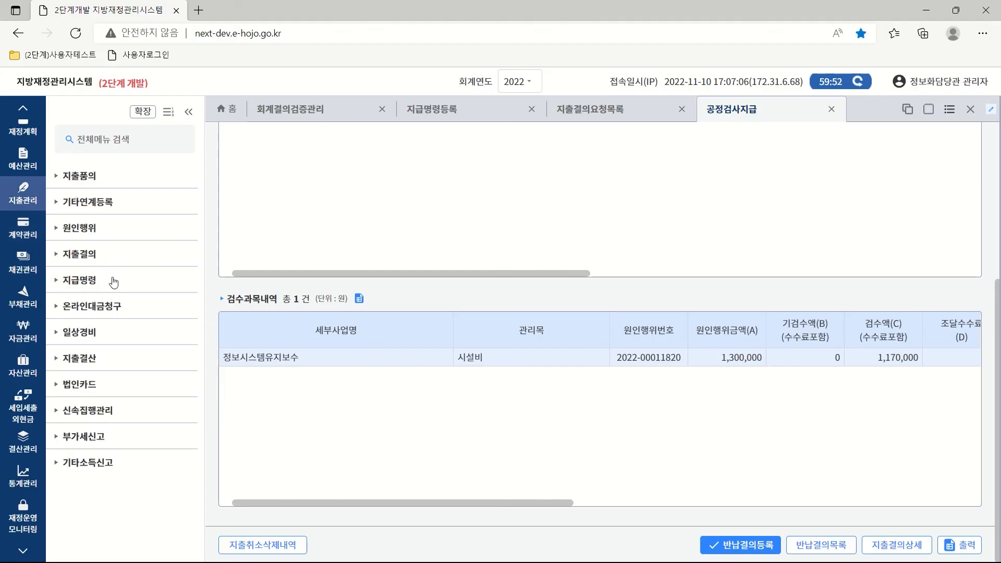
{"action": "left_click", "coordinate": [81, 286]}
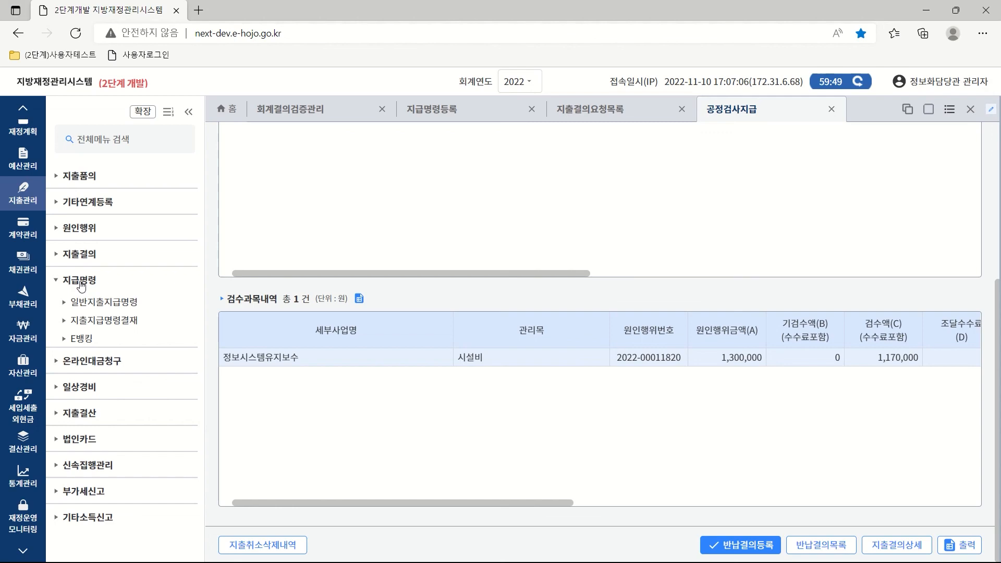
{"action": "left_click", "coordinate": [102, 305]}
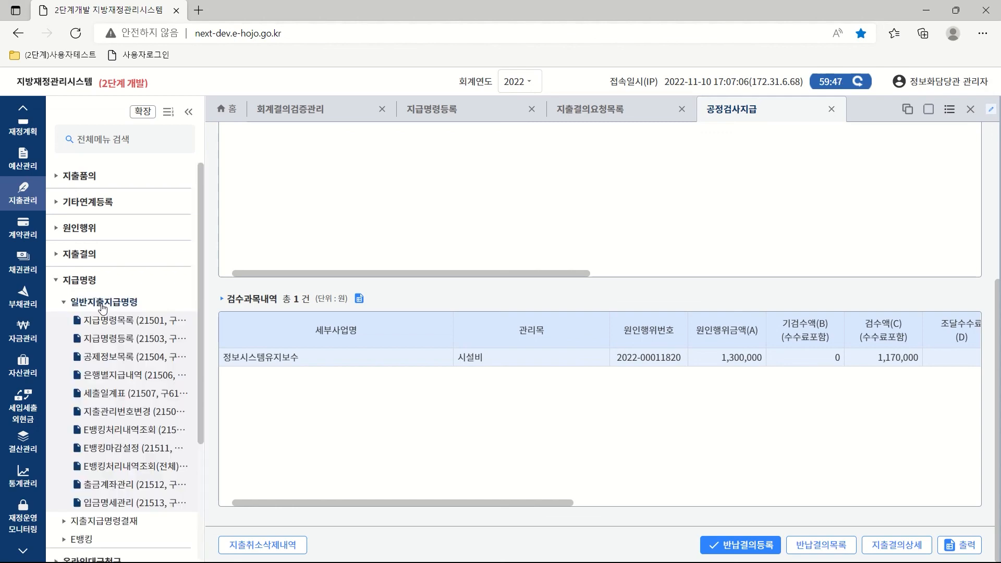
{"action": "left_click", "coordinate": [120, 343]}
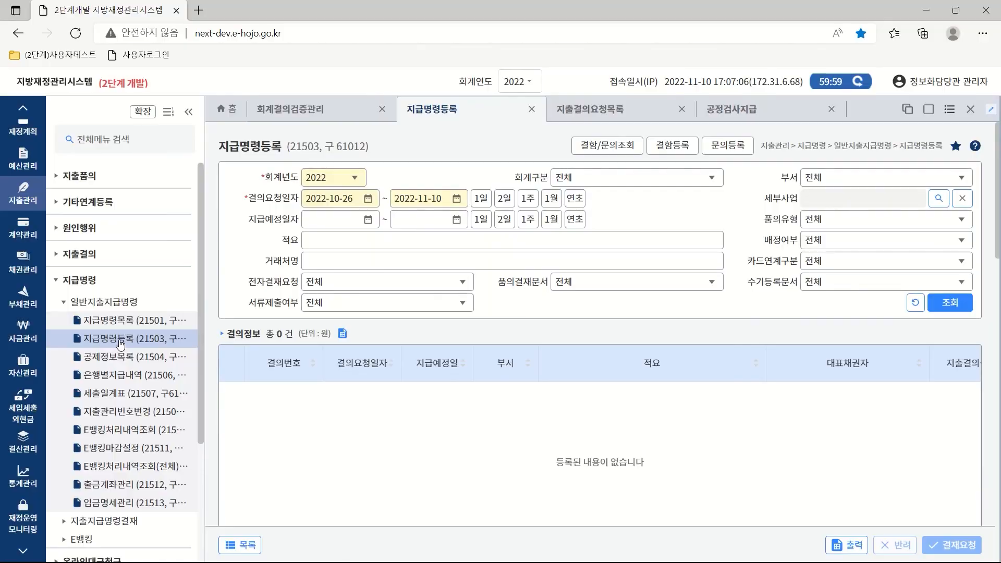
Search today's resolutions and select the 일반계약-공사 one to load its payment details.
{"action": "left_click", "coordinate": [480, 199]}
{"action": "left_click", "coordinate": [950, 304]}
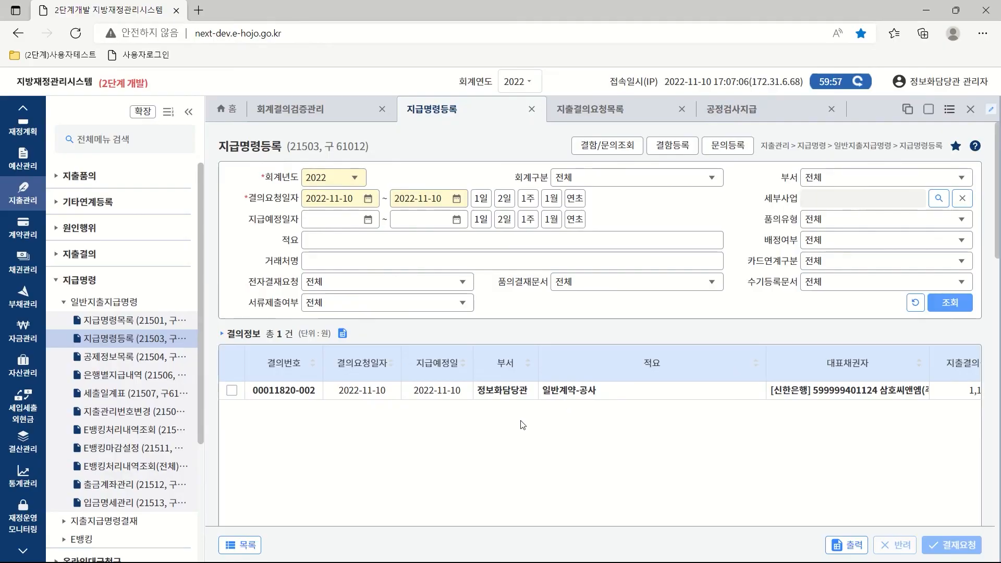
{"action": "left_click", "coordinate": [231, 391]}
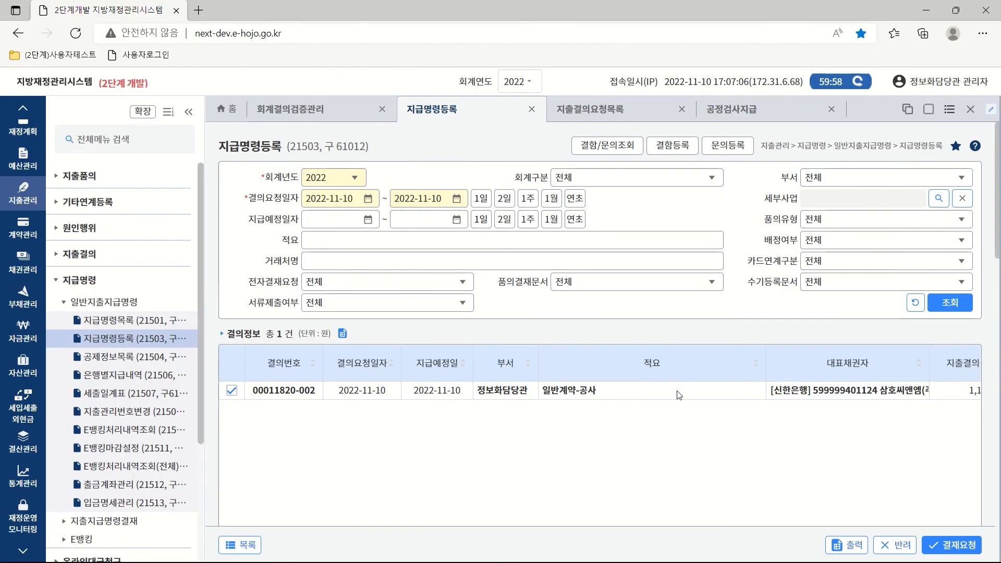
{"action": "left_click_drag", "start_coordinate": [999, 185], "coordinate": [995, 314]}
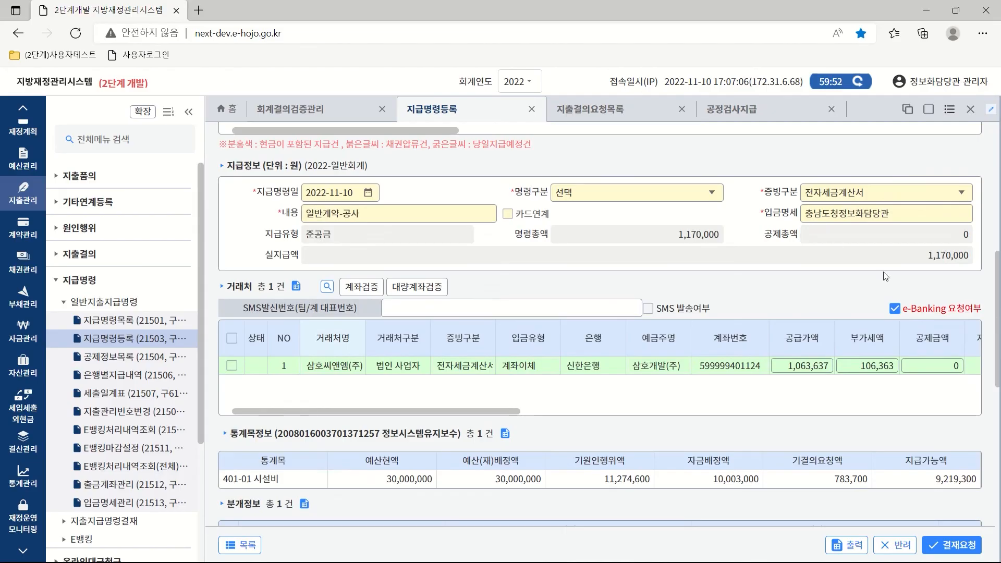
Set 명령구분 to 계좌지급명령 and include the vendor row in the payment.
{"action": "left_click", "coordinate": [713, 196]}
{"action": "left_click", "coordinate": [610, 237]}
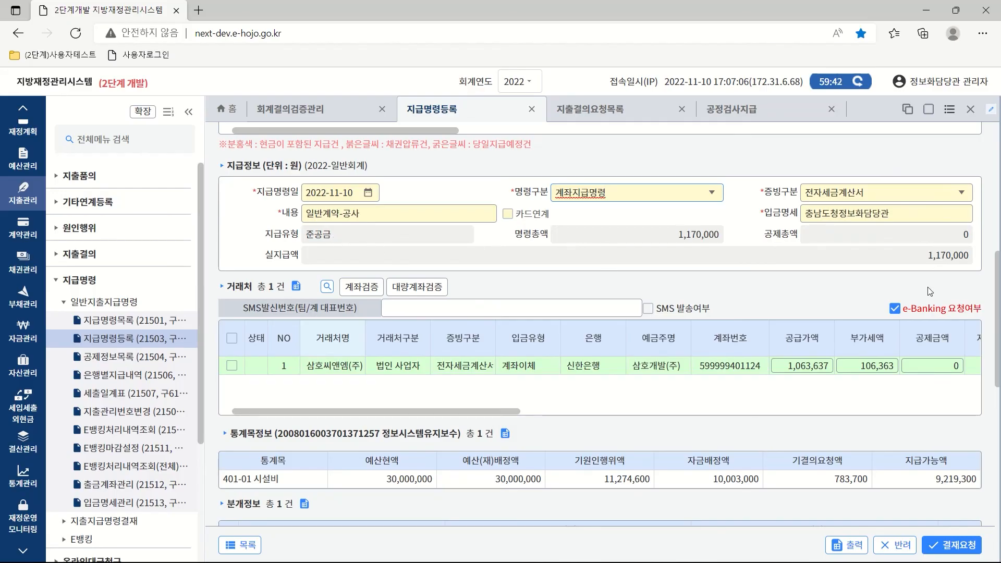
{"action": "left_click", "coordinate": [231, 366]}
{"action": "left_click_drag", "start_coordinate": [405, 411], "coordinate": [381, 405]}
{"action": "scroll", "coordinate": [777, 353], "scroll_direction": "down", "scroll_amount": 5}
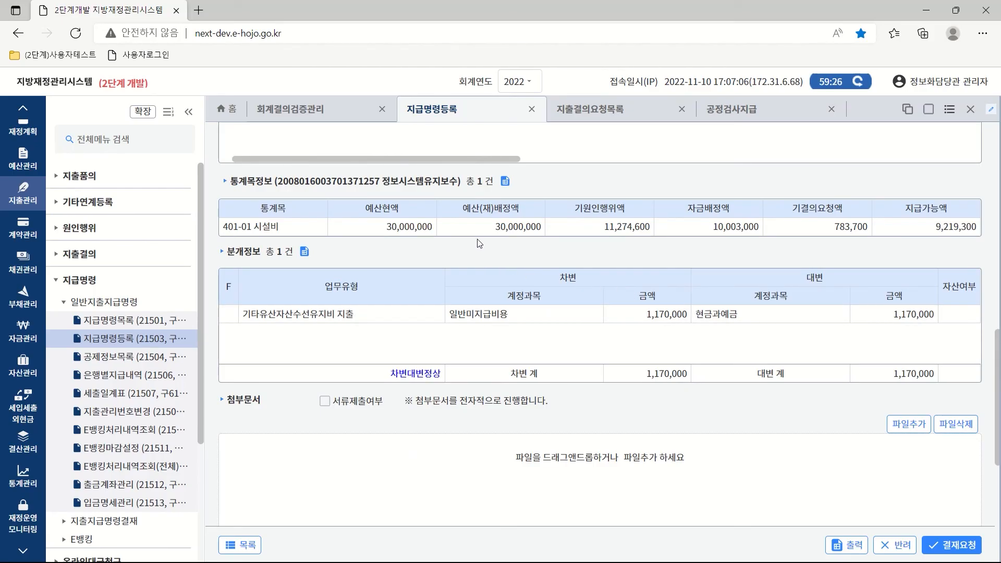
{"action": "left_click_drag", "start_coordinate": [998, 383], "coordinate": [1000, 458]}
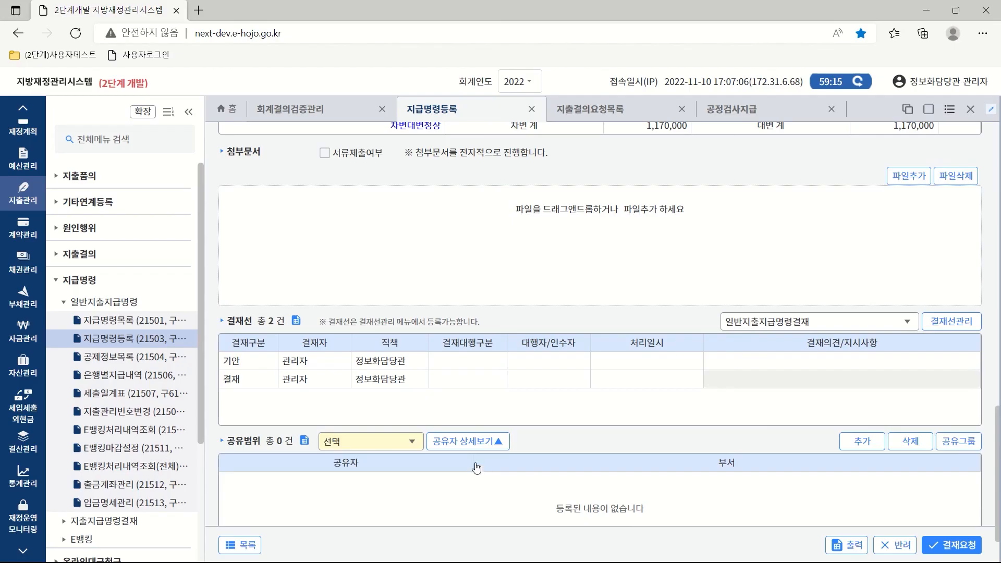
Share the payment order as 부서공개 and submit it for approval with 결재요청.
{"action": "left_click", "coordinate": [409, 448]}
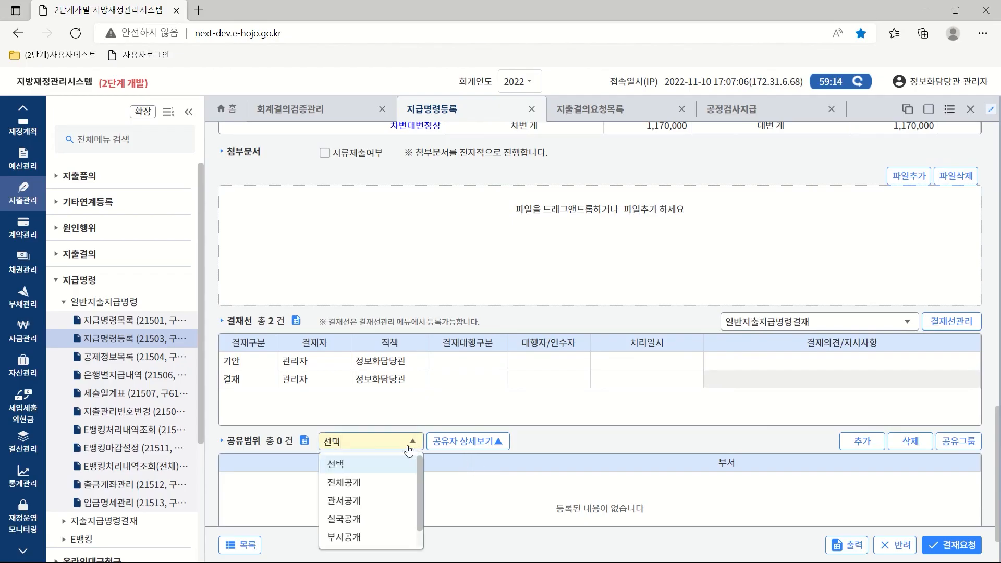
{"action": "left_click", "coordinate": [347, 538]}
{"action": "left_click", "coordinate": [952, 551]}
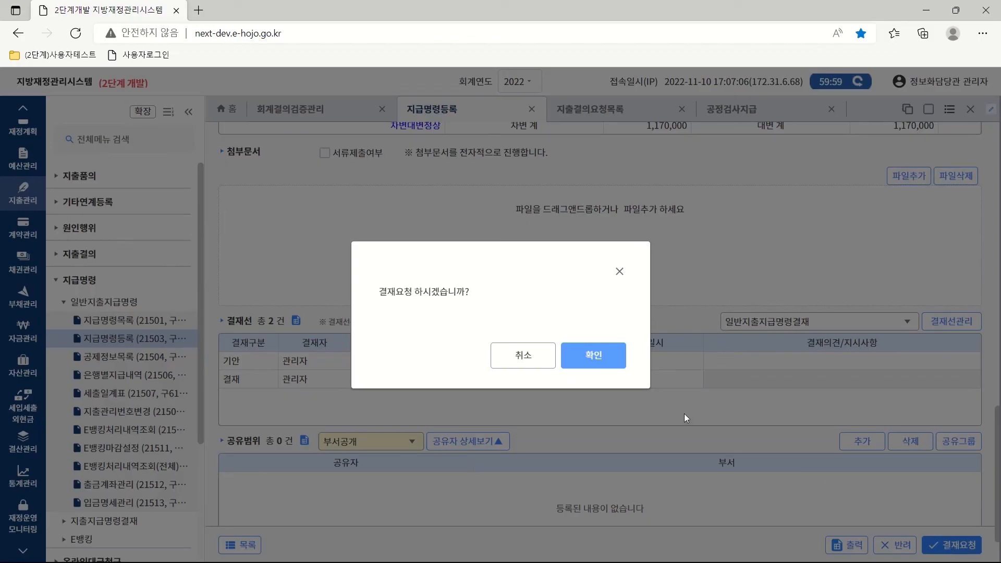
{"action": "left_click", "coordinate": [592, 362]}
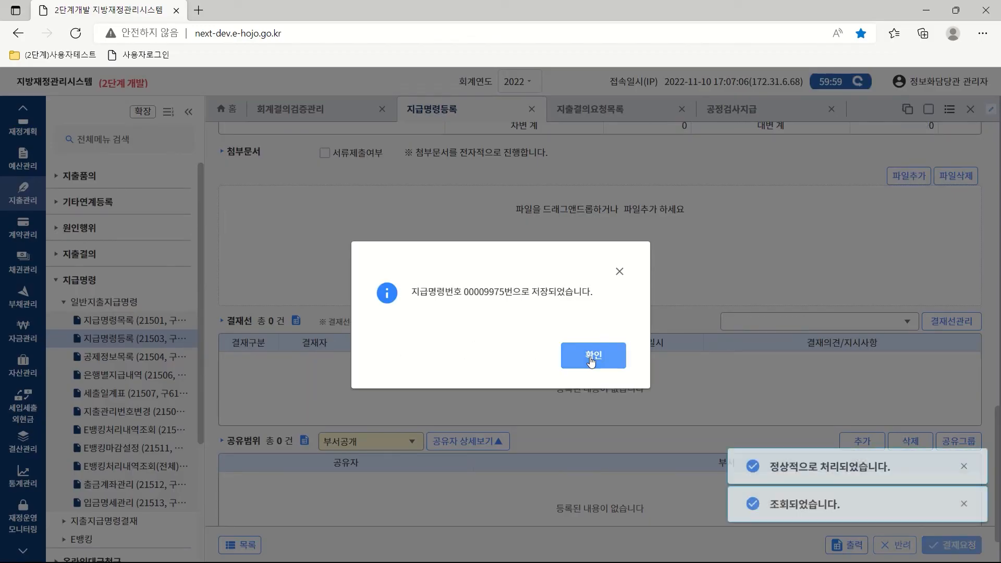
{"action": "left_click", "coordinate": [592, 362]}
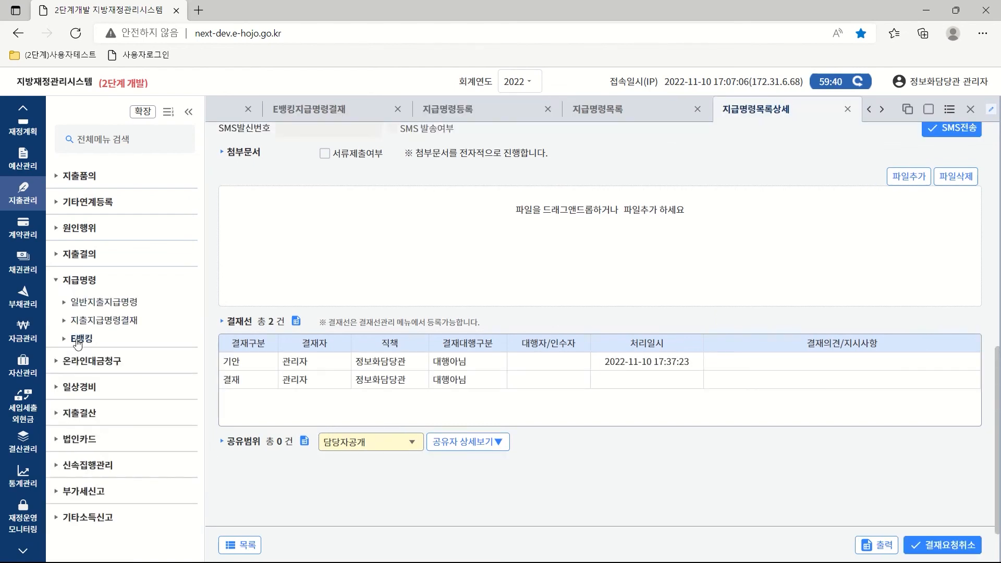
Open E뱅킹지급명령결재, list today's e-banking payment orders, and keep the NongHyup withdrawal account.
{"action": "left_click", "coordinate": [80, 340]}
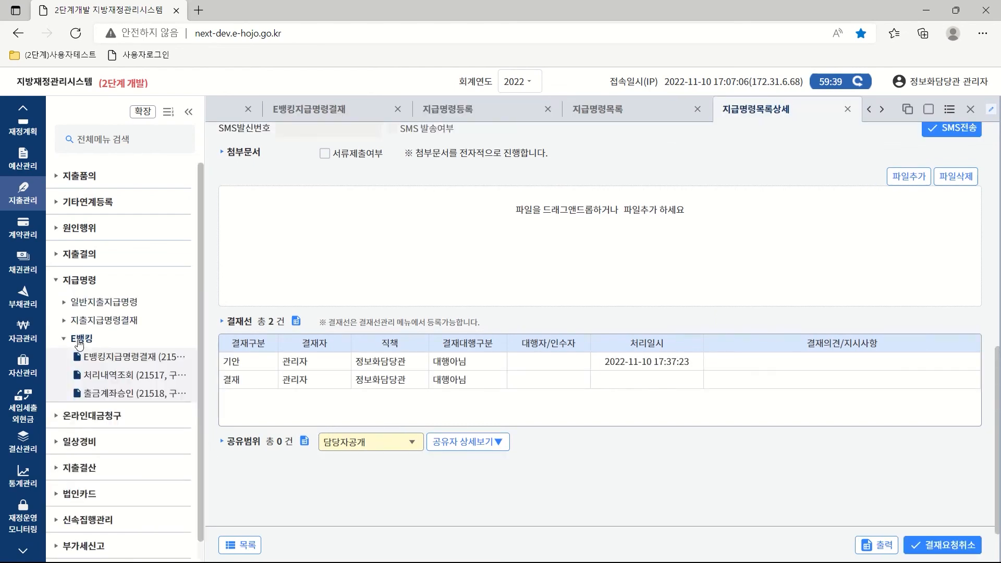
{"action": "left_click", "coordinate": [123, 359]}
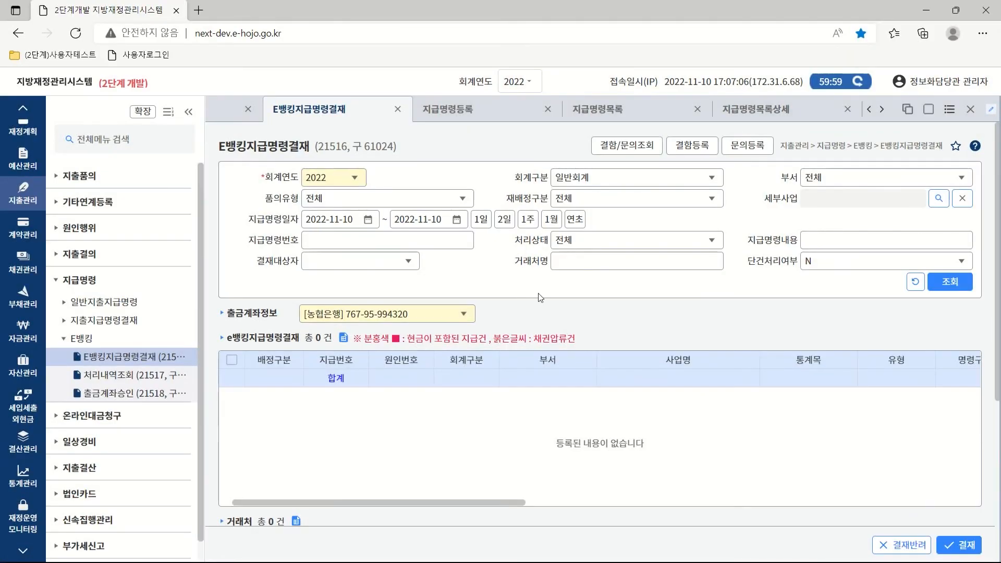
{"action": "left_click", "coordinate": [480, 219]}
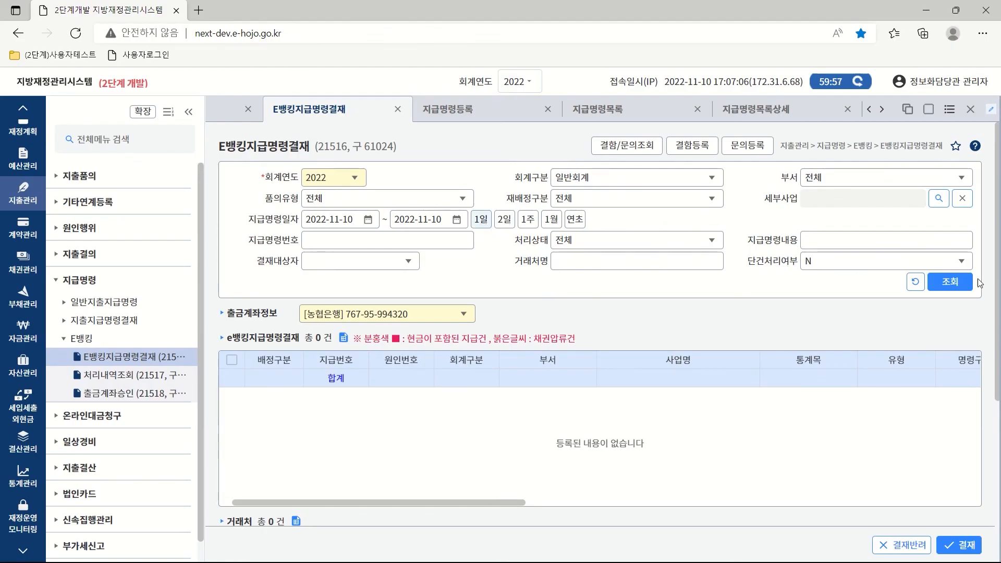
{"action": "left_click", "coordinate": [948, 281]}
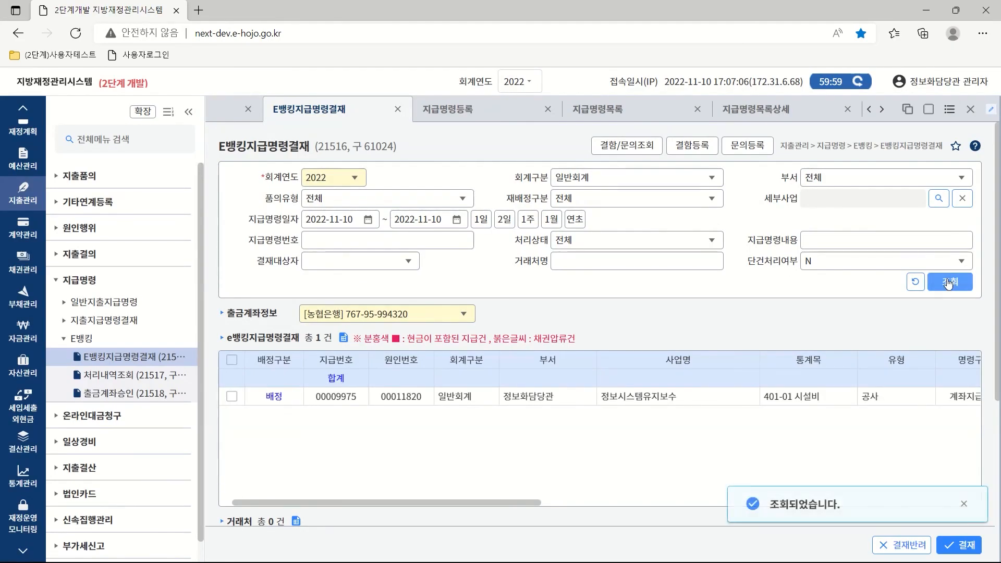
{"action": "left_click_drag", "start_coordinate": [514, 502], "coordinate": [690, 510]}
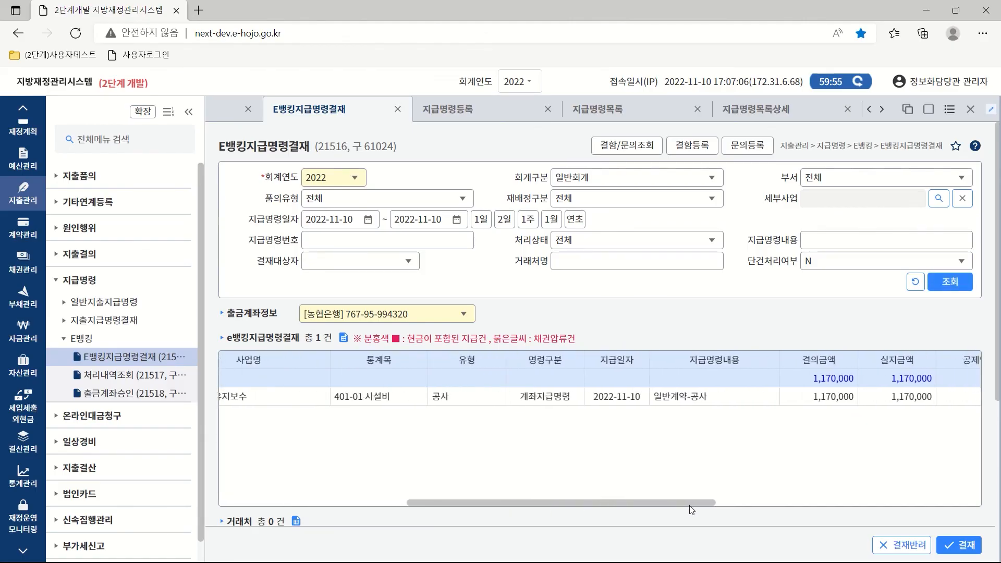
{"action": "left_click", "coordinate": [465, 315]}
{"action": "left_click", "coordinate": [389, 358]}
{"action": "left_click_drag", "start_coordinate": [517, 503], "coordinate": [290, 501]}
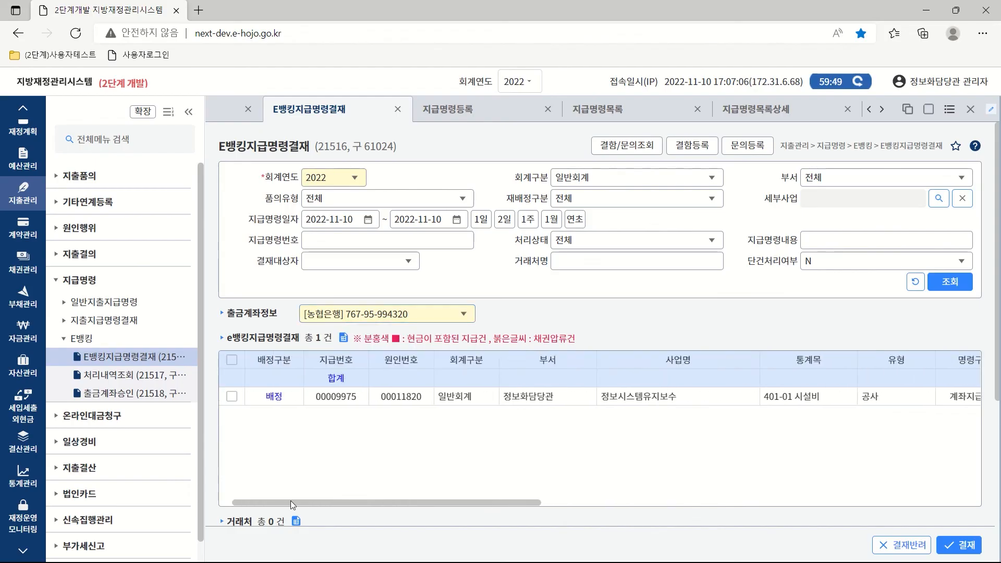
Approve the 정보시스템유지보수 1,170,000 payment order with 결재 and confirm.
{"action": "left_click", "coordinate": [232, 397]}
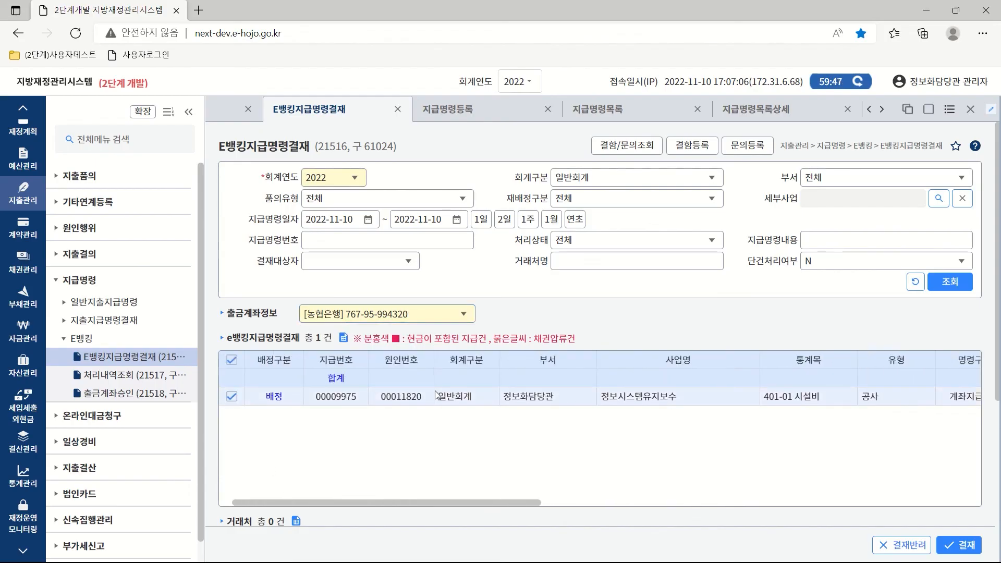
{"action": "left_click_drag", "start_coordinate": [997, 301], "coordinate": [998, 478]}
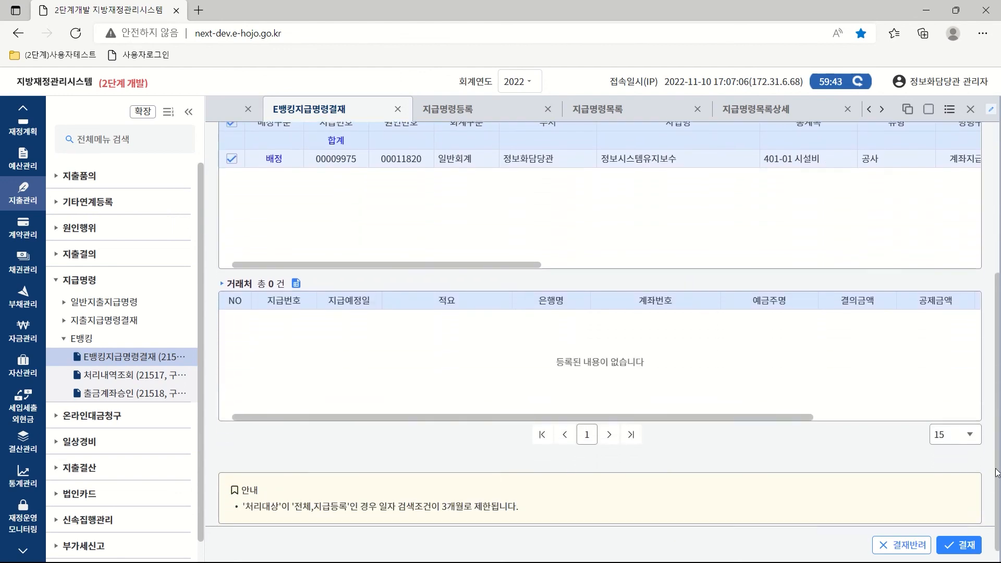
{"action": "left_click", "coordinate": [962, 551]}
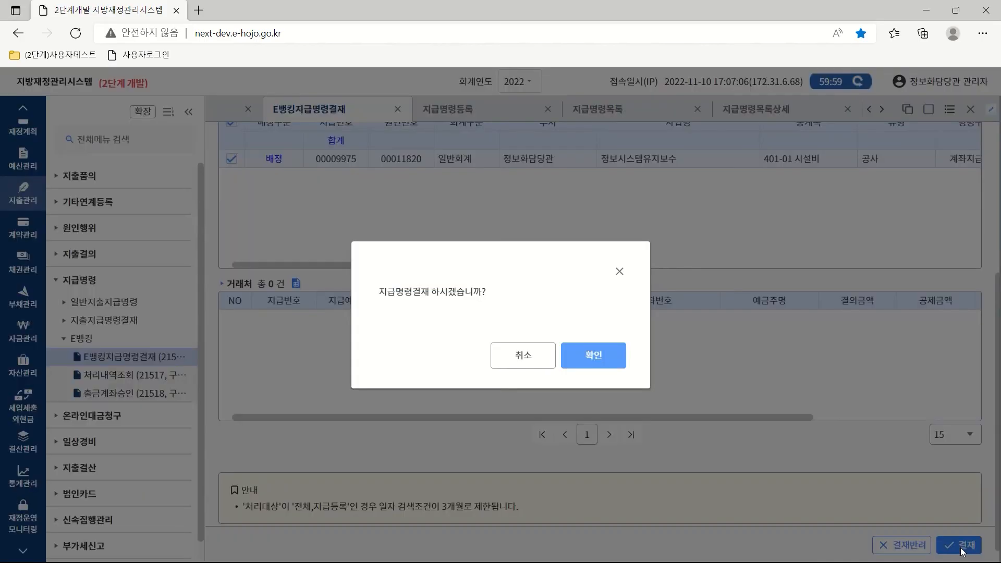
{"action": "left_click", "coordinate": [589, 358]}
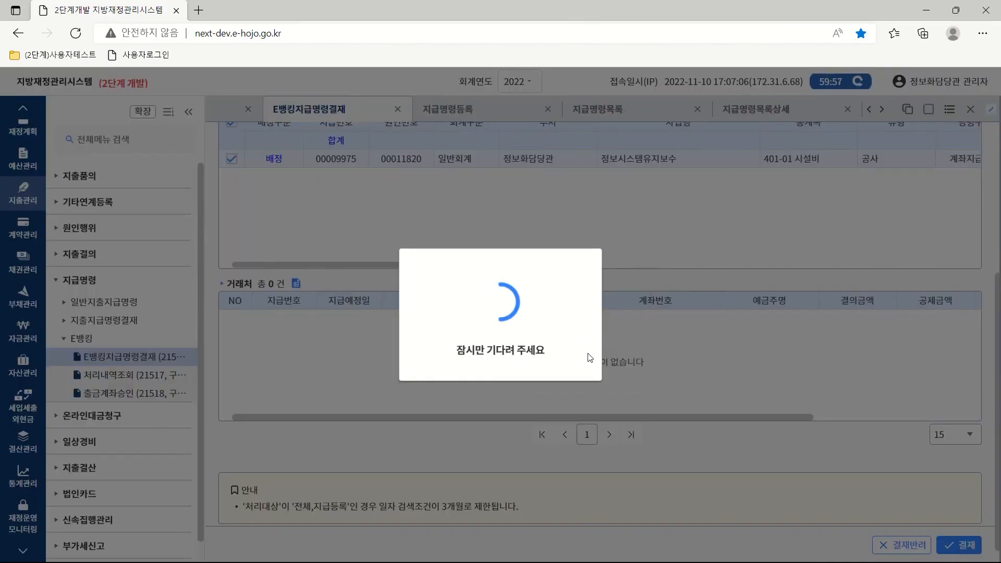